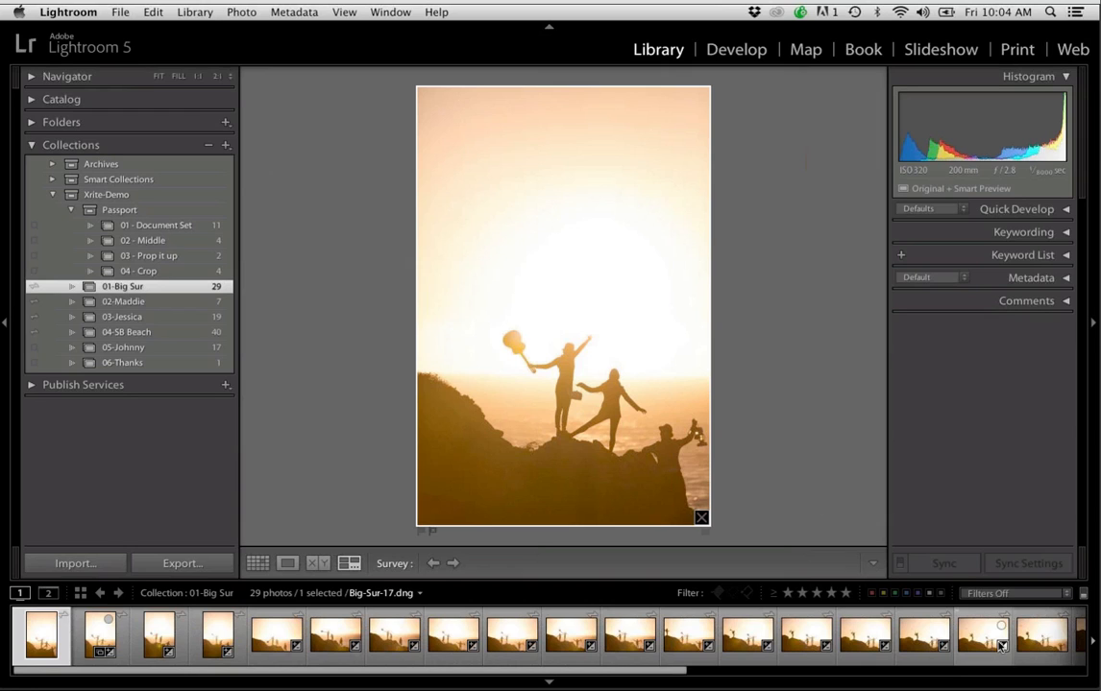
# Switch to the single-photo Loupe view and look through the 01-Big Sur collection one photo at a time
pyautogui.press('Right')
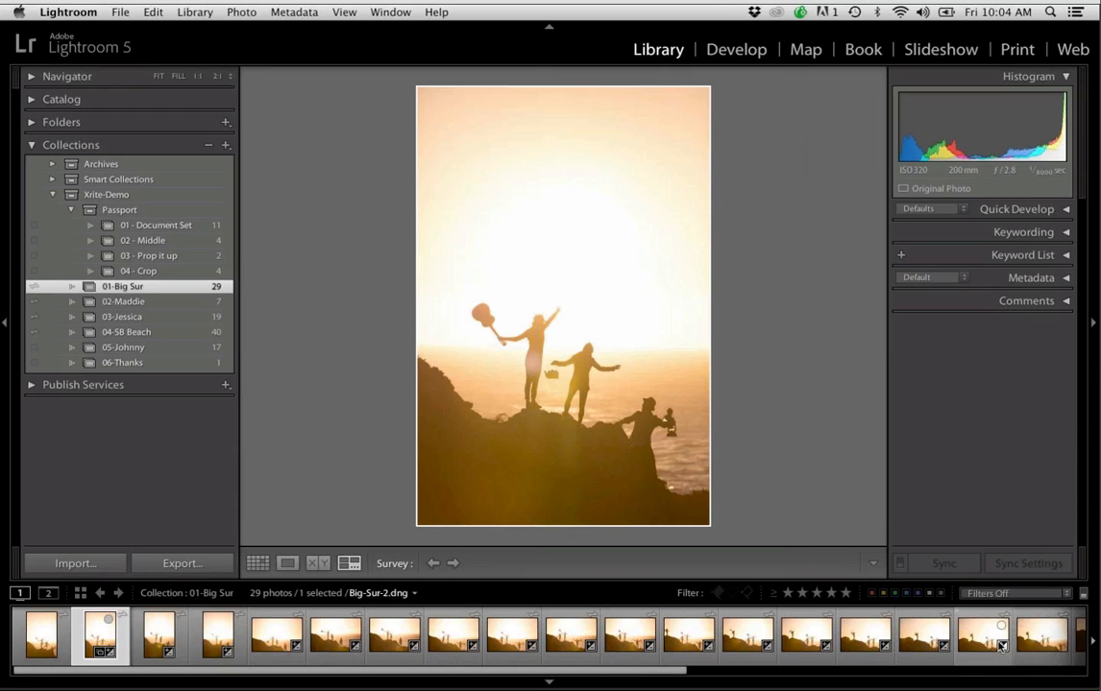
pyautogui.press('e')
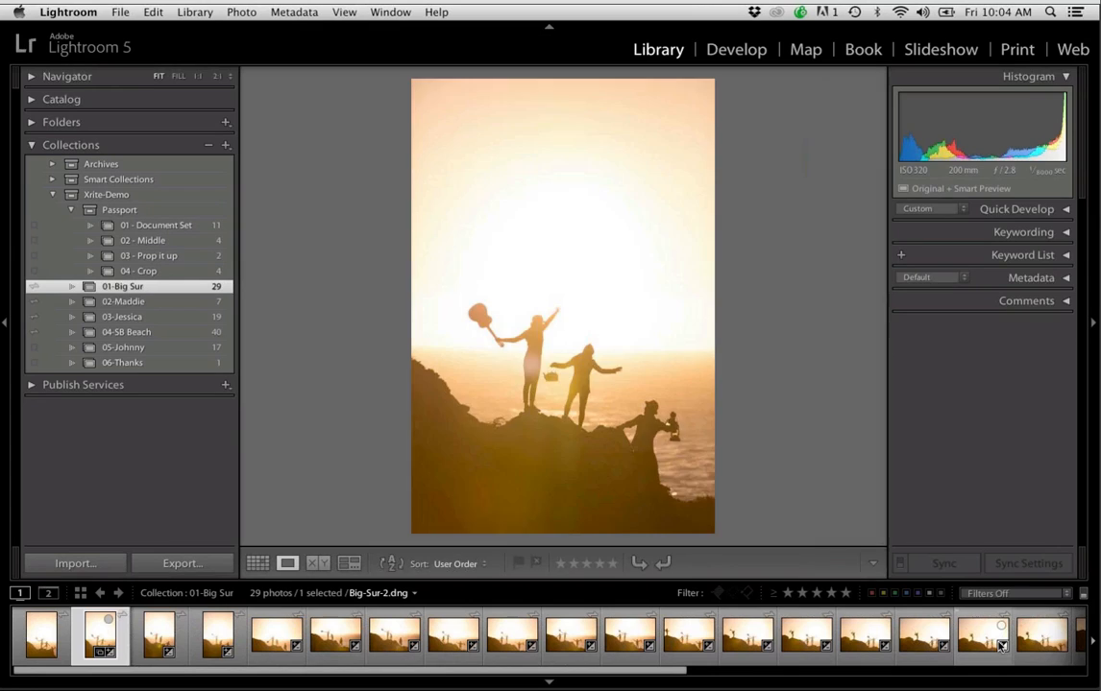
pyautogui.press('Right')
pyautogui.press('Right')
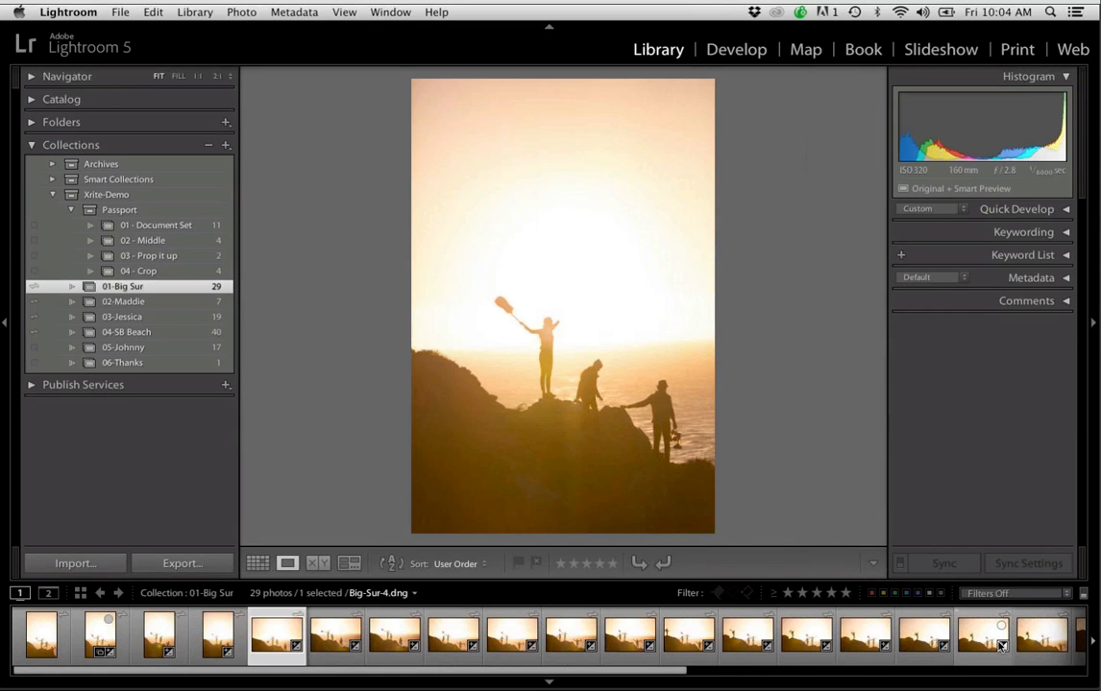
pyautogui.press('Right')
pyautogui.press('Right')
pyautogui.press('Right')
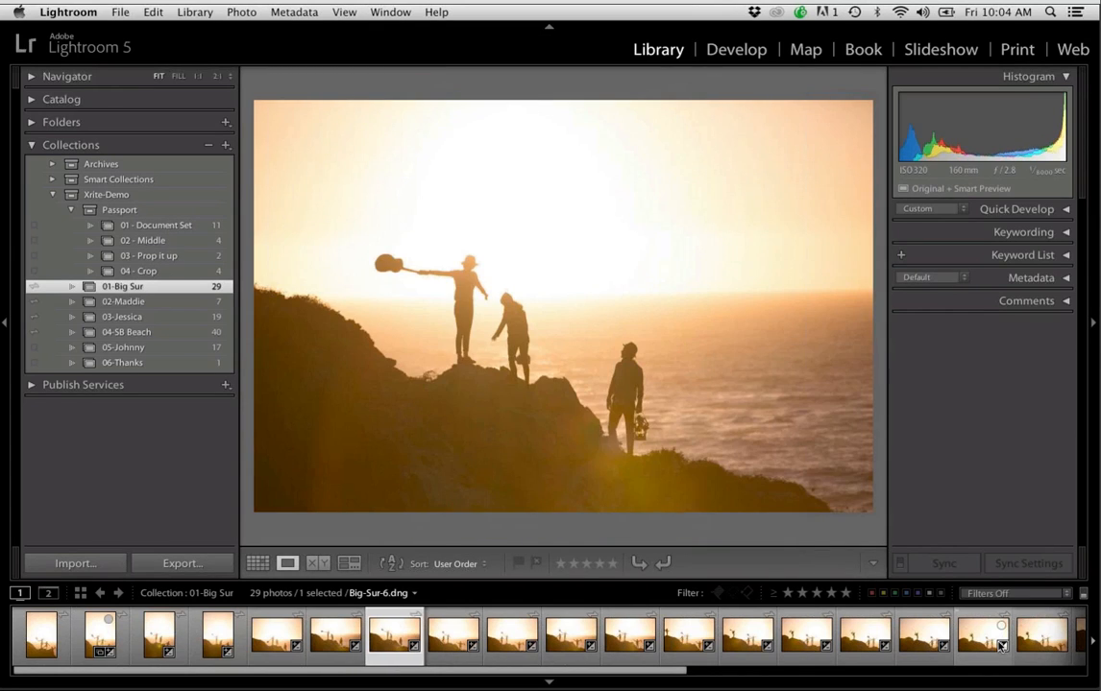
pyautogui.press('Right')
pyautogui.press('Right')
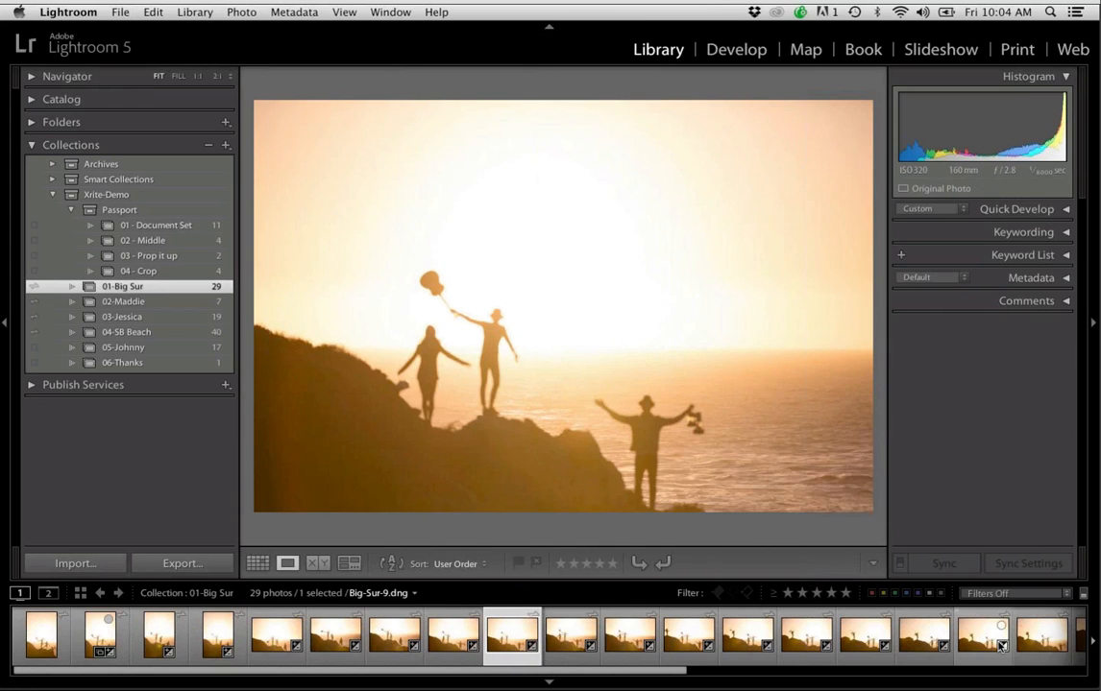
pyautogui.press('Right')
pyautogui.press('Right')
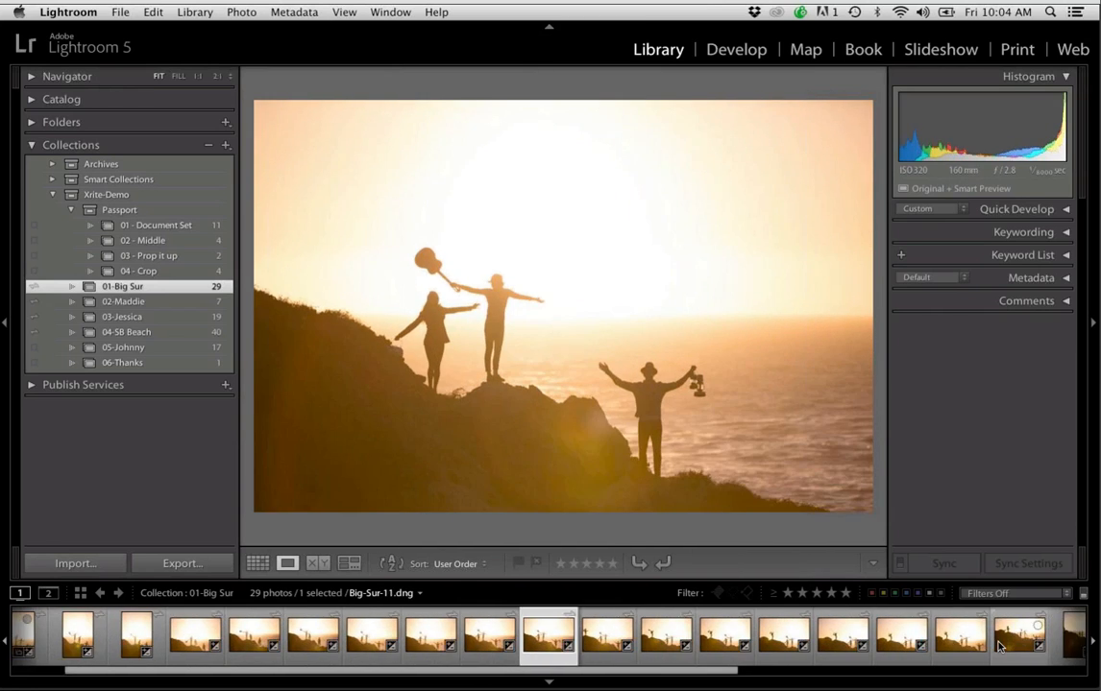
pyautogui.press('Right')
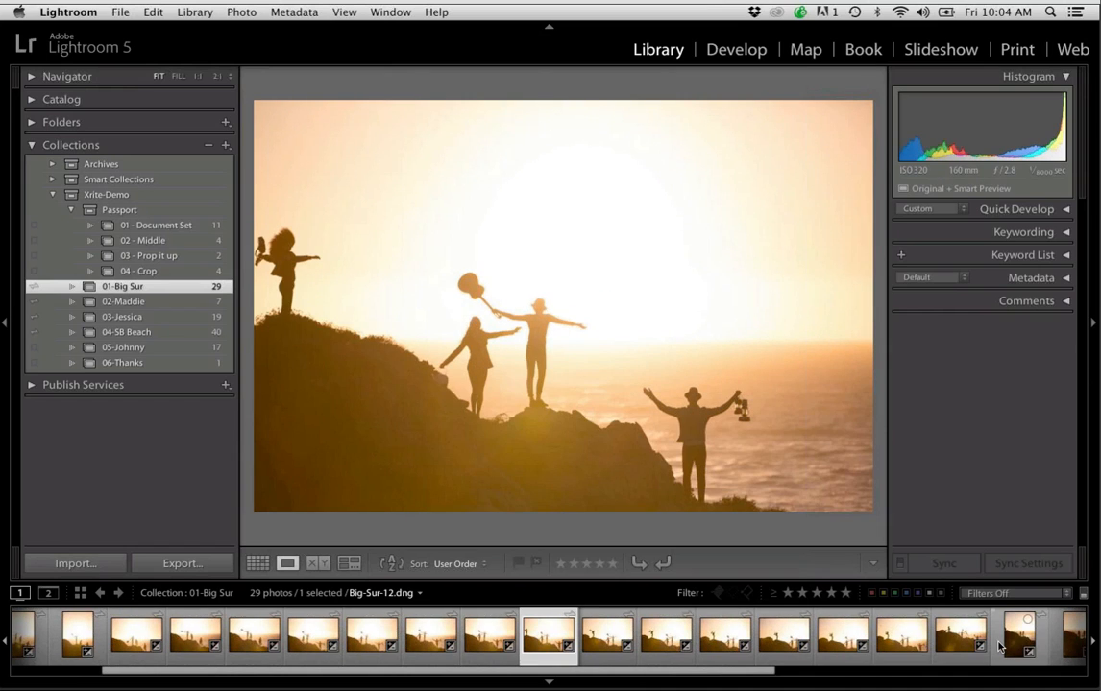
pyautogui.press('Right')
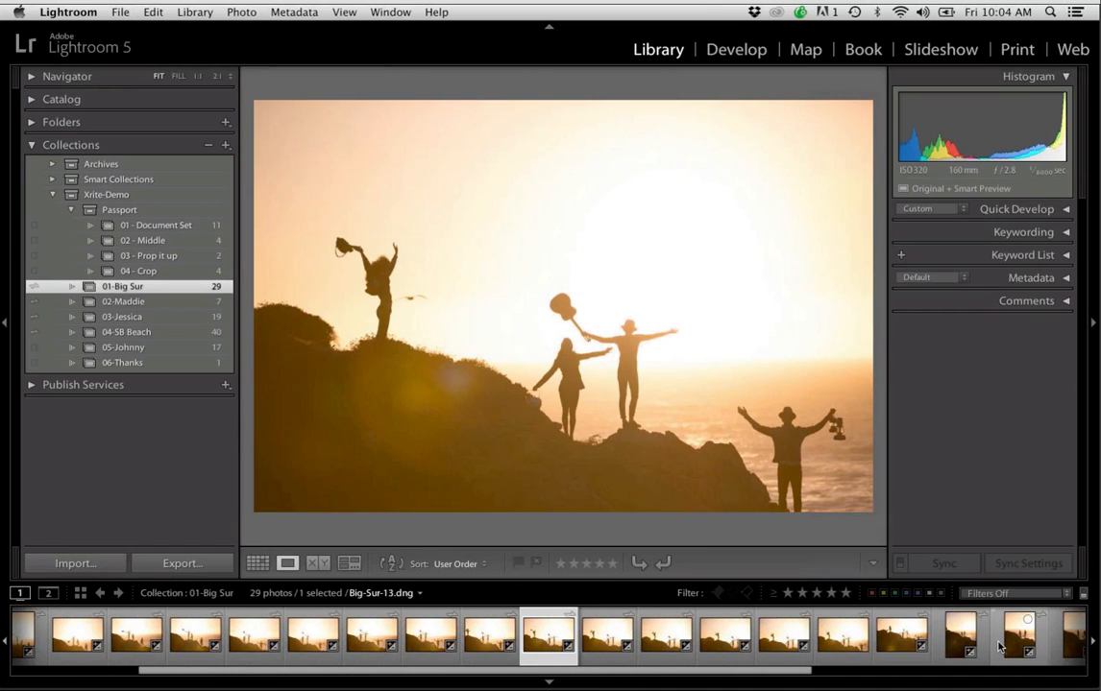
pyautogui.press('Right')
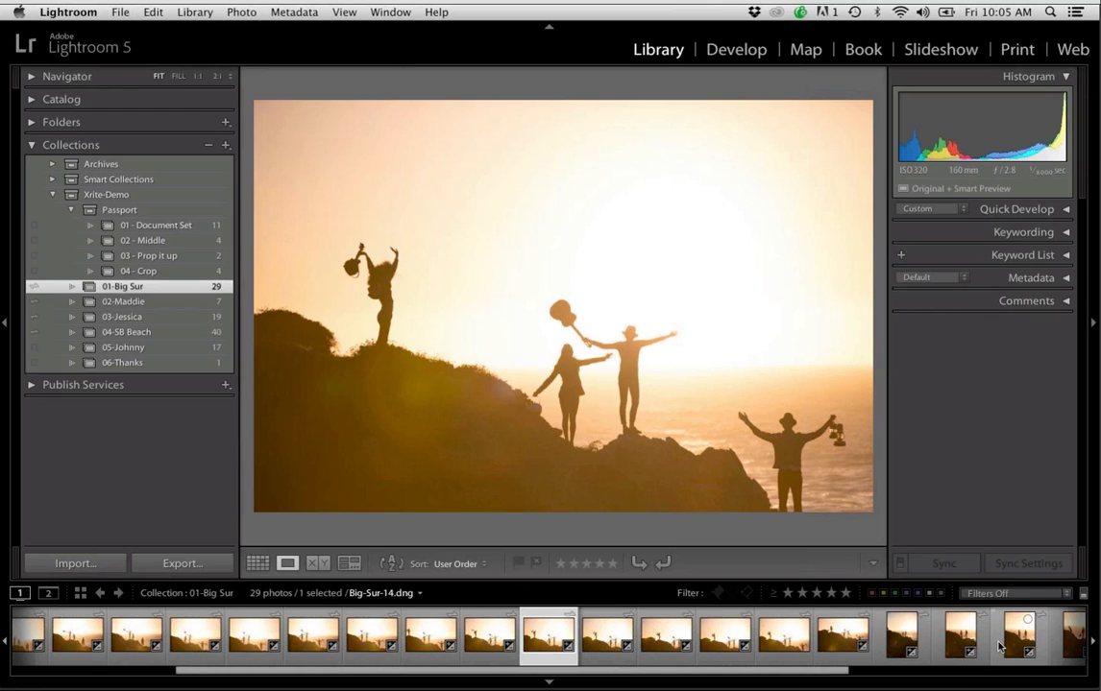
pyautogui.press('Right')
pyautogui.press('Right')
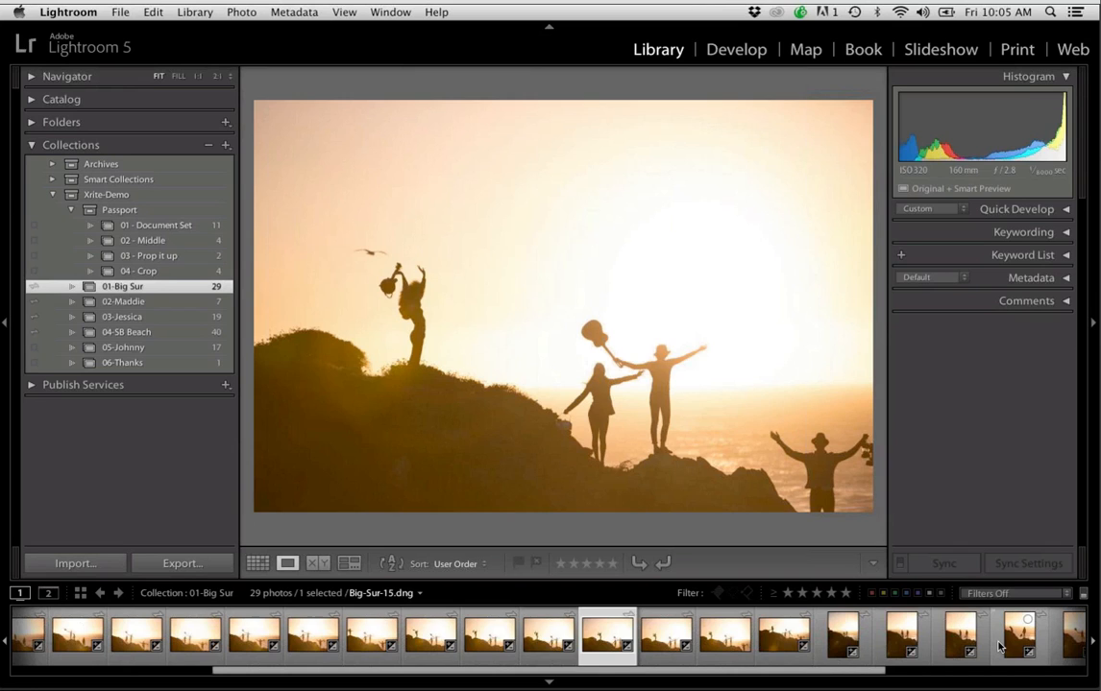
pyautogui.press('Right')
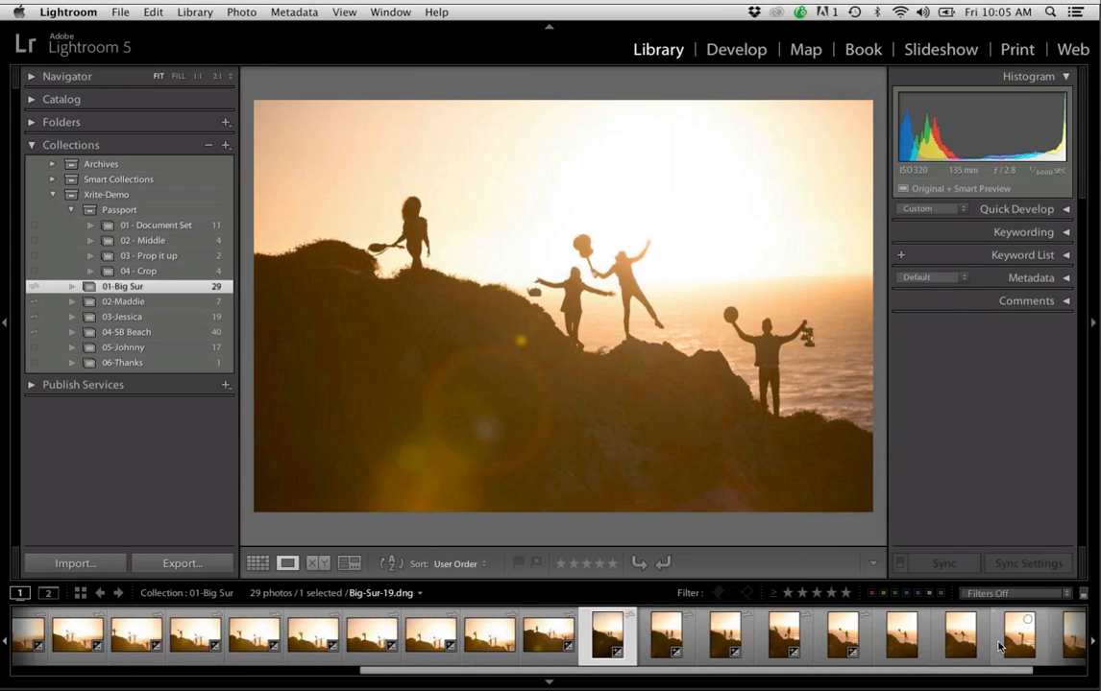
pyautogui.press('Right')
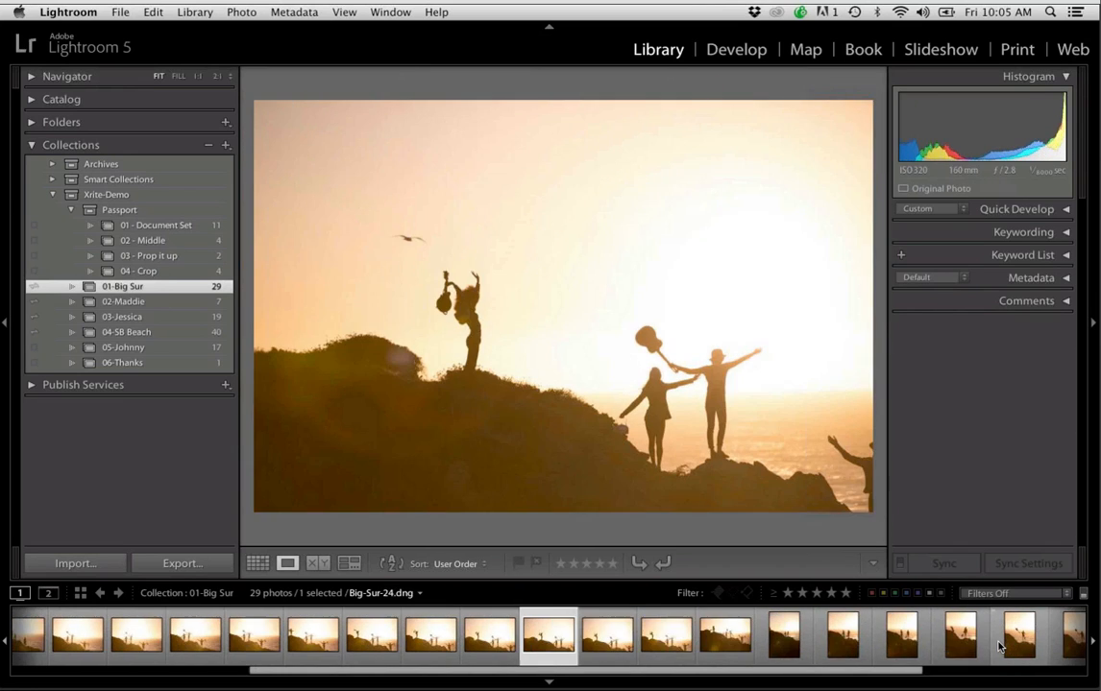
# Go back to Big-Sur-13.dng and open it in the Develop module
pyautogui.press('Left')
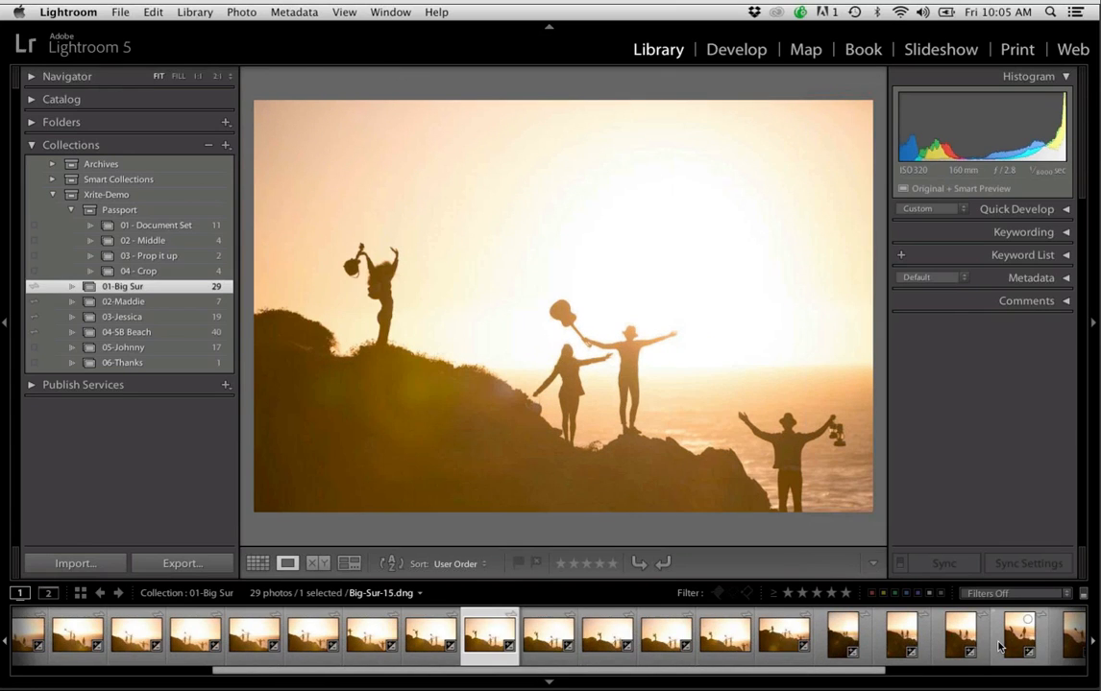
pyautogui.press('Left')
pyautogui.press('Left')
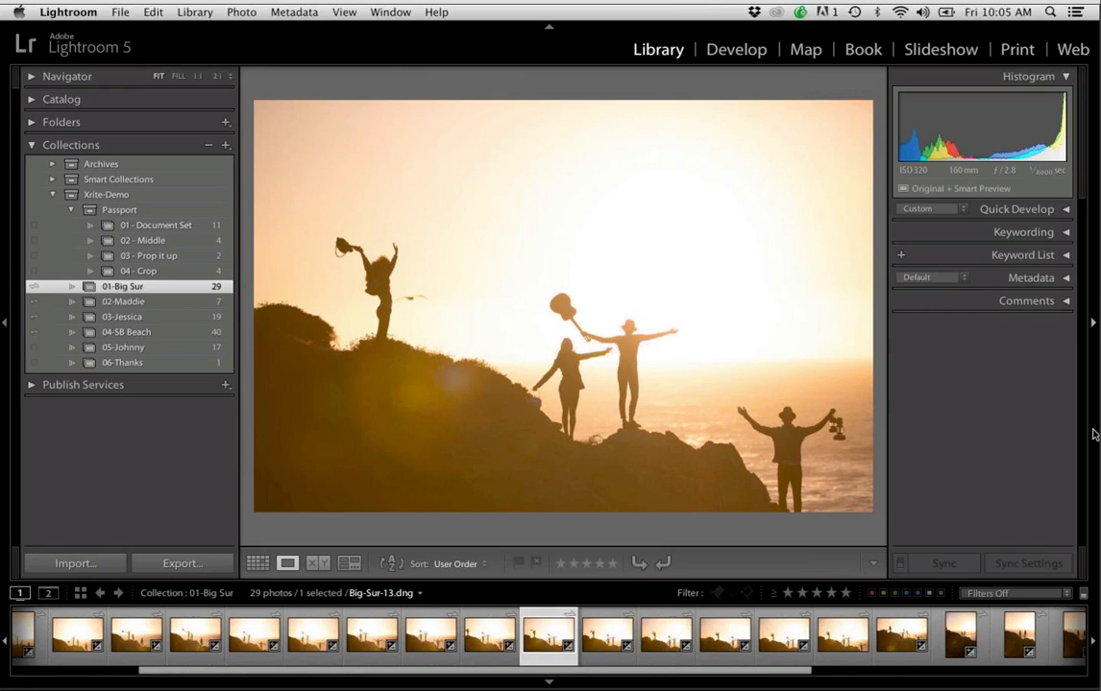
pyautogui.click(736, 50)
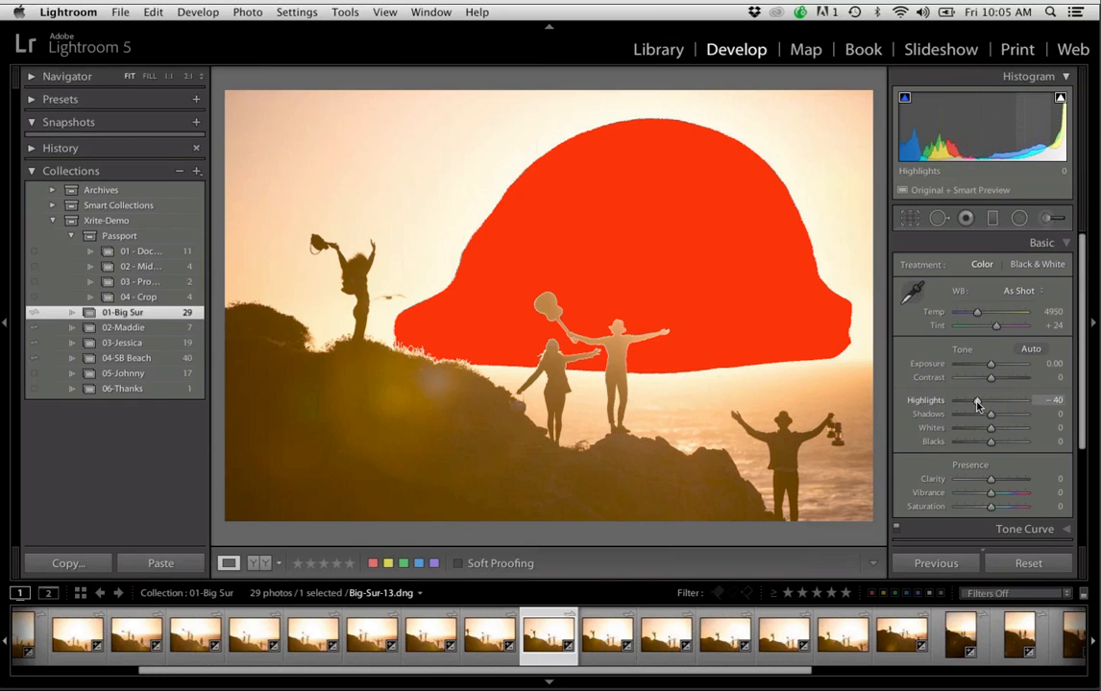
# Adjust the photo's basic settings to Highlights −40, Contrast +44, Blacks −39, Temp 5098 and Saturation +5
pyautogui.moveTo(990, 400); pyautogui.dragTo(977, 405)
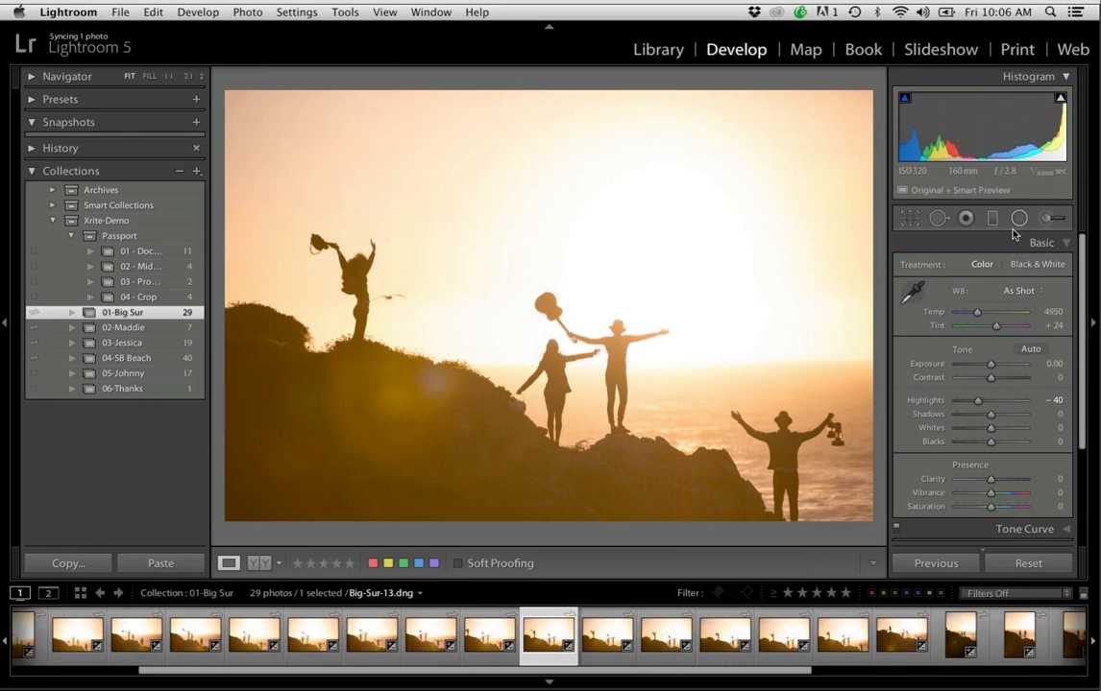
pyautogui.moveTo(991, 377); pyautogui.dragTo(1005, 382)
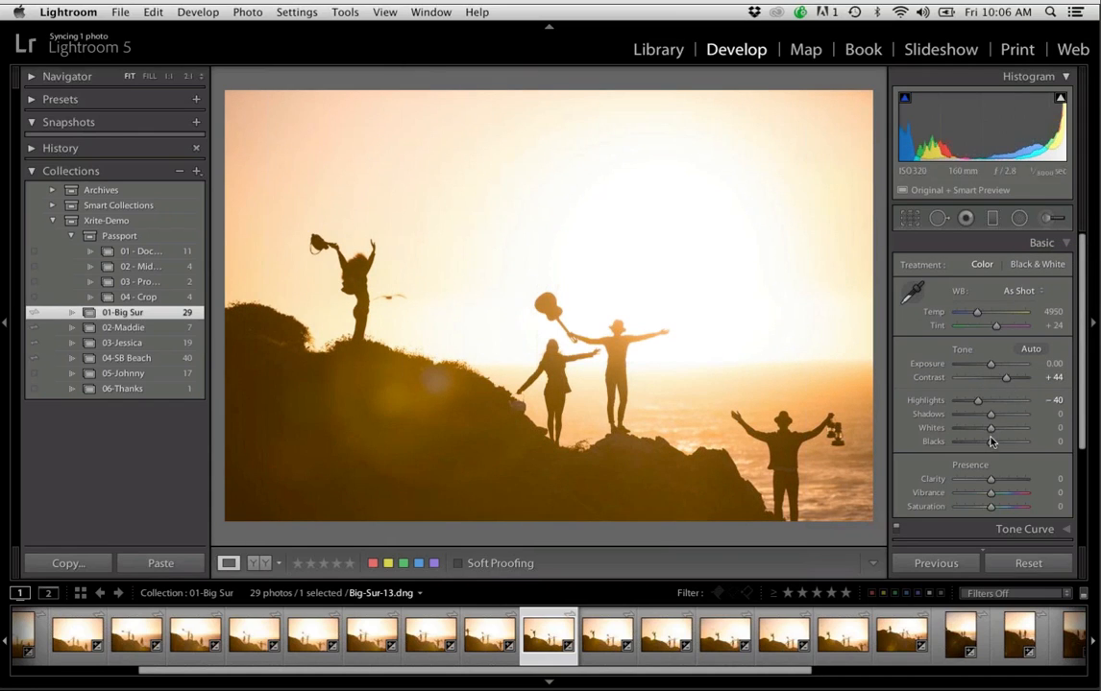
pyautogui.moveTo(984, 443); pyautogui.dragTo(977, 442)
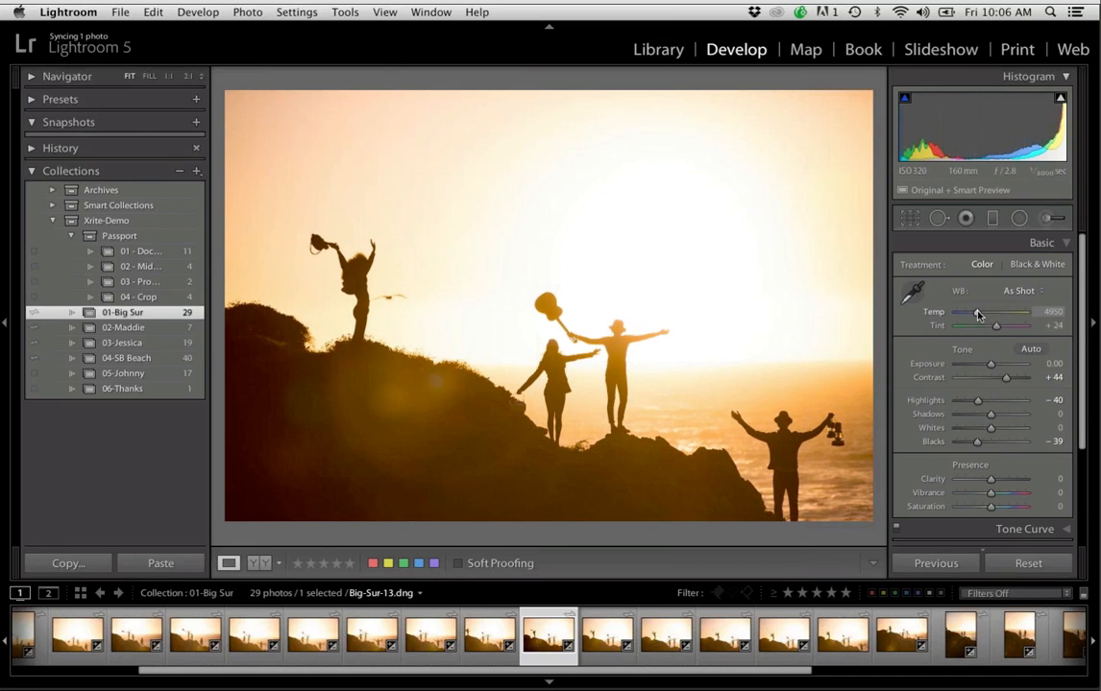
pyautogui.moveTo(978, 315); pyautogui.dragTo(978, 315)
pyautogui.moveTo(1007, 498)
pyautogui.mouseDown()
pyautogui.moveTo(992, 498)
pyautogui.moveTo(1004, 509)
pyautogui.moveTo(993, 510)
pyautogui.mouseUp()
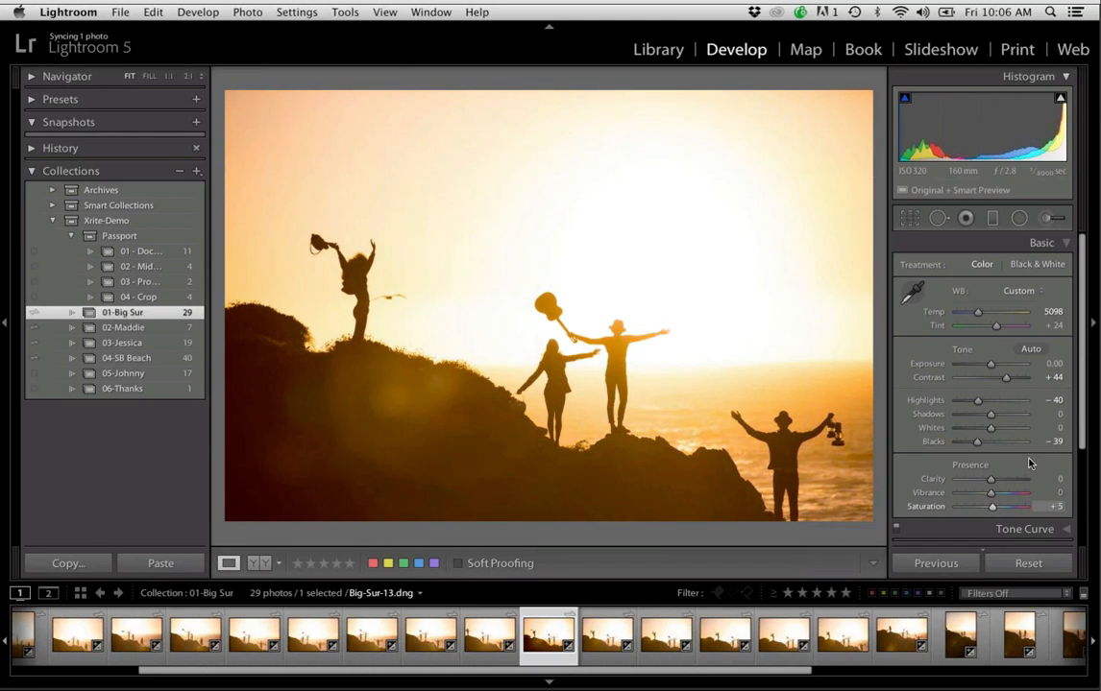
# Split-tone the photo's highlights with Hue 34 and Saturation 44
pyautogui.moveTo(1081, 421); pyautogui.dragTo(1082, 476)
pyautogui.click(1063, 495)
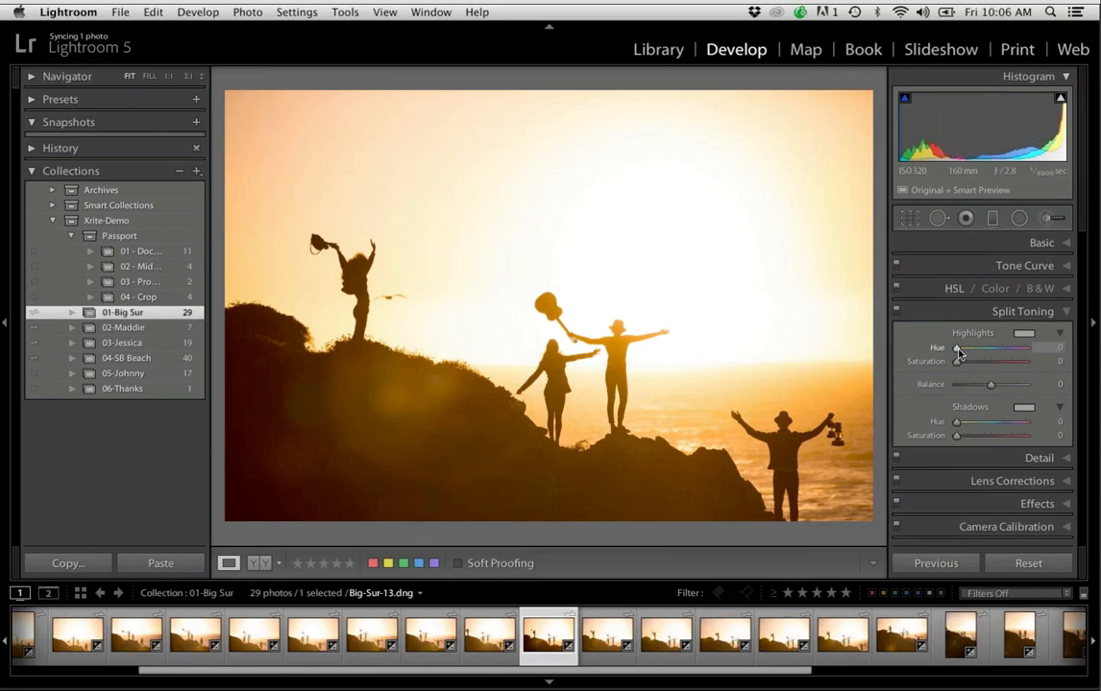
pyautogui.moveTo(958, 349)
pyautogui.mouseDown()
pyautogui.moveTo(999, 348)
pyautogui.moveTo(957, 353)
pyautogui.moveTo(967, 364)
pyautogui.moveTo(999, 354)
pyautogui.moveTo(956, 351)
pyautogui.moveTo(1011, 352)
pyautogui.moveTo(954, 355)
pyautogui.moveTo(963, 352)
pyautogui.mouseUp()
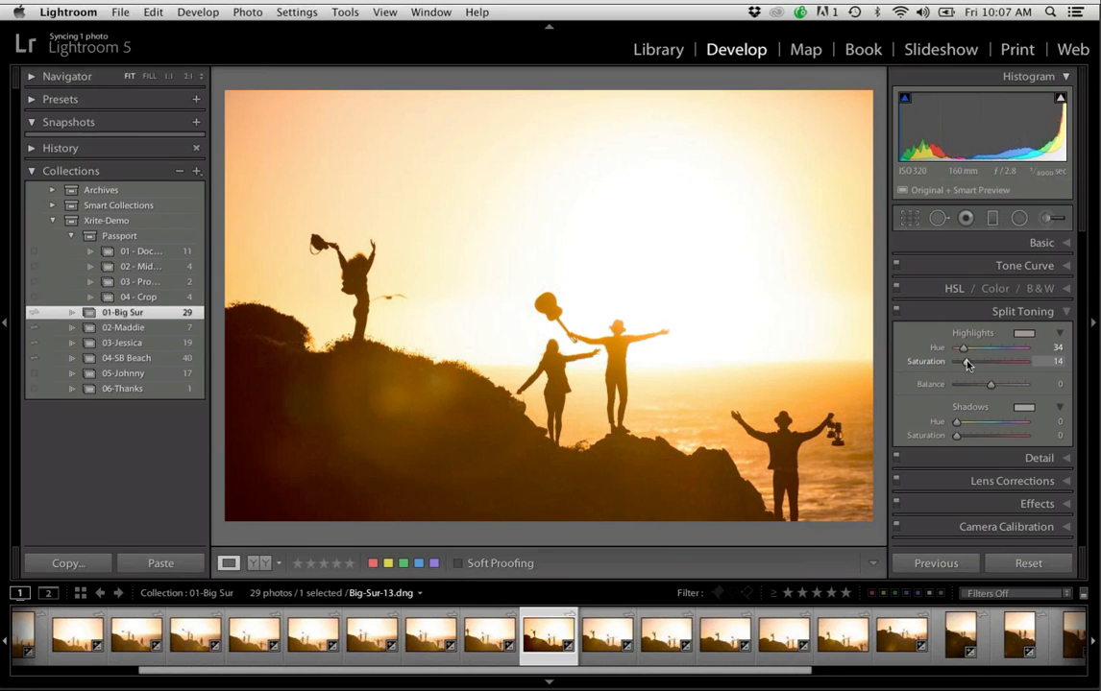
pyautogui.moveTo(966, 363)
pyautogui.mouseDown()
pyautogui.moveTo(950, 365)
pyautogui.moveTo(986, 363)
pyautogui.mouseUp()
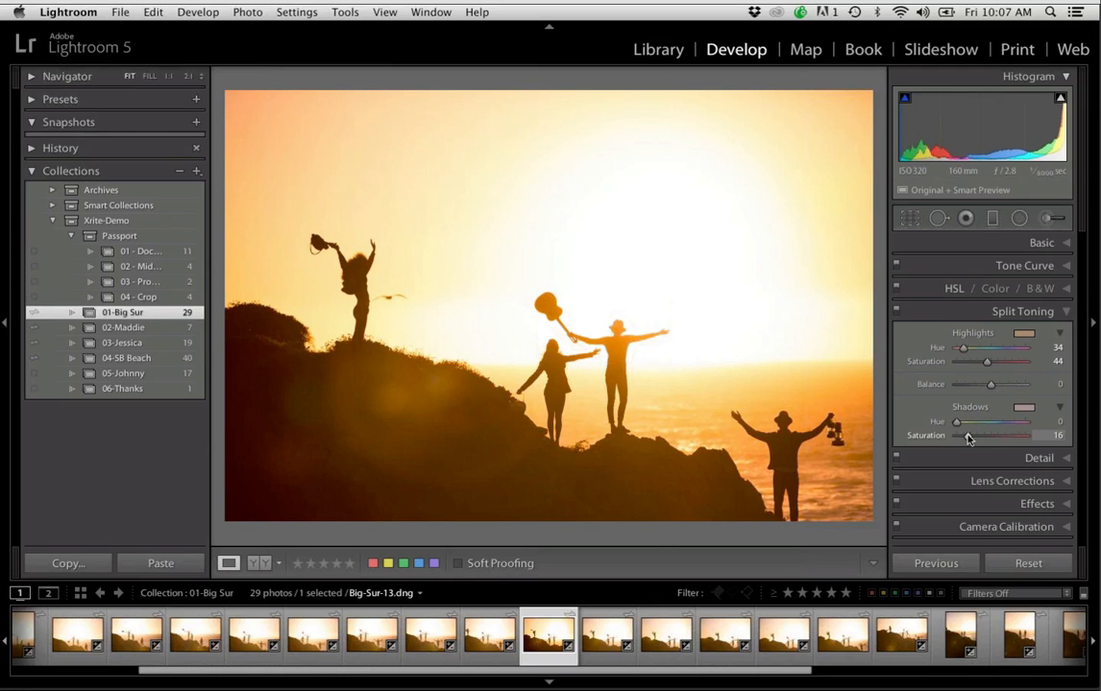
# Set the split-toning Saturation of the shadows to 49, keeping their Hue at 0
pyautogui.moveTo(965, 438); pyautogui.dragTo(984, 439)
pyautogui.click(985, 438)
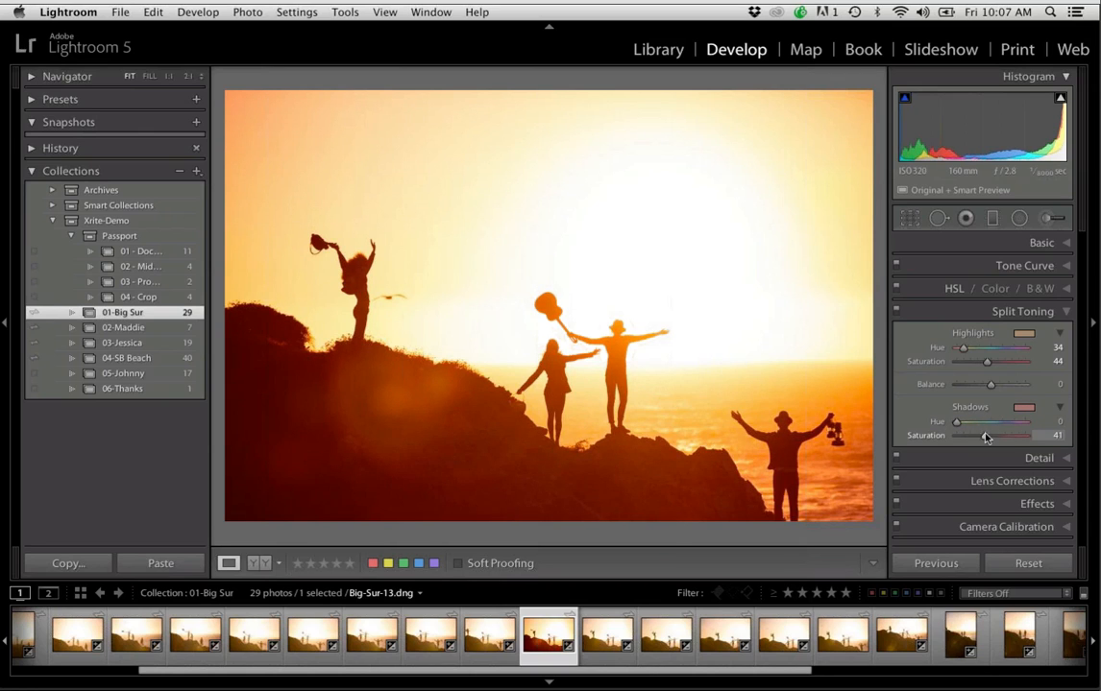
pyautogui.moveTo(983, 437); pyautogui.dragTo(992, 437)
# Enlarge the photo's display area and compare the edited version with the unedited Before version
pyautogui.click(7, 324)
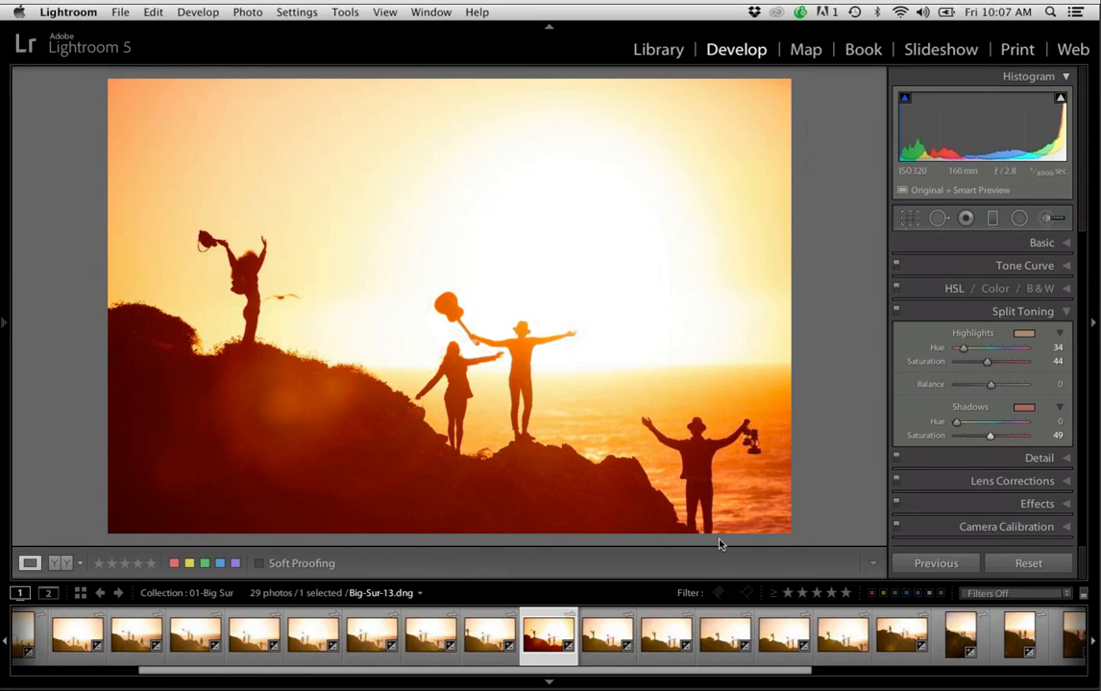
pyautogui.moveTo(698, 582); pyautogui.dragTo(698, 596)
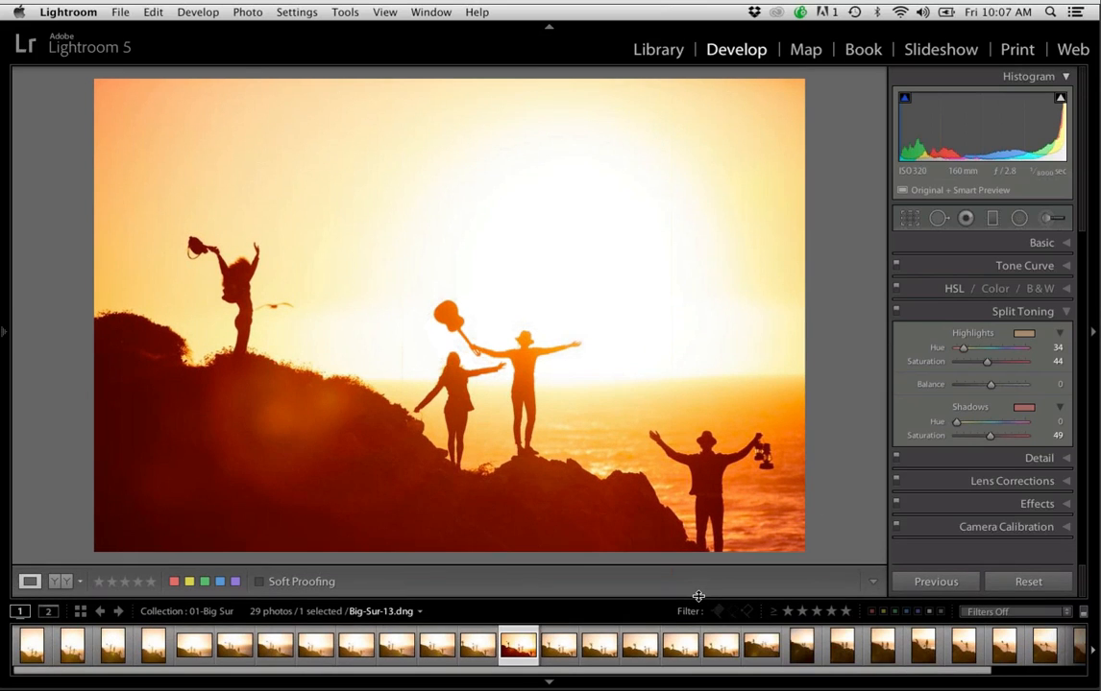
pyautogui.press('\\')
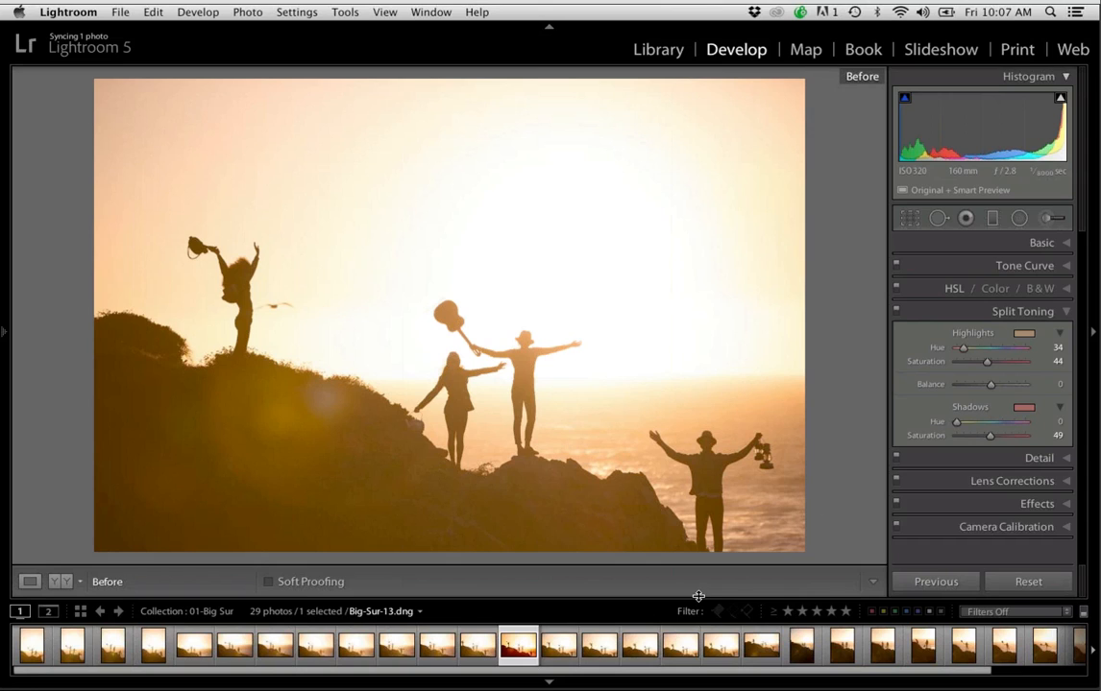
pyautogui.press('\\')
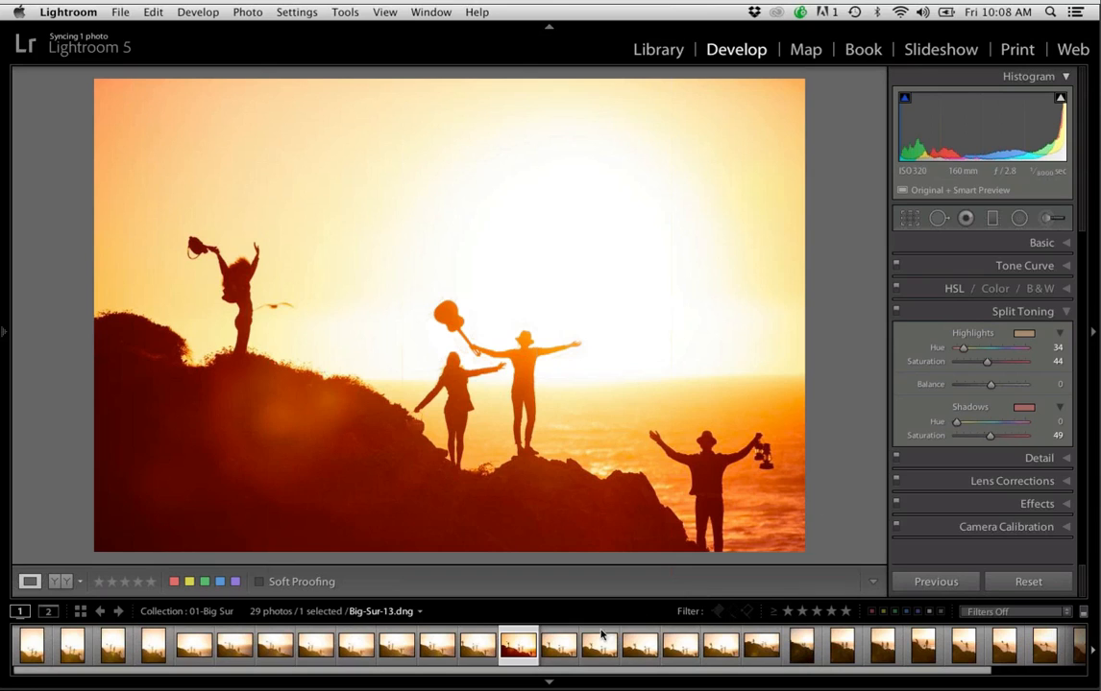
# Apply the previous photo's develop settings to Big-Sur-14.dng and Big-Sur-9.dng
pyautogui.click(566, 651)
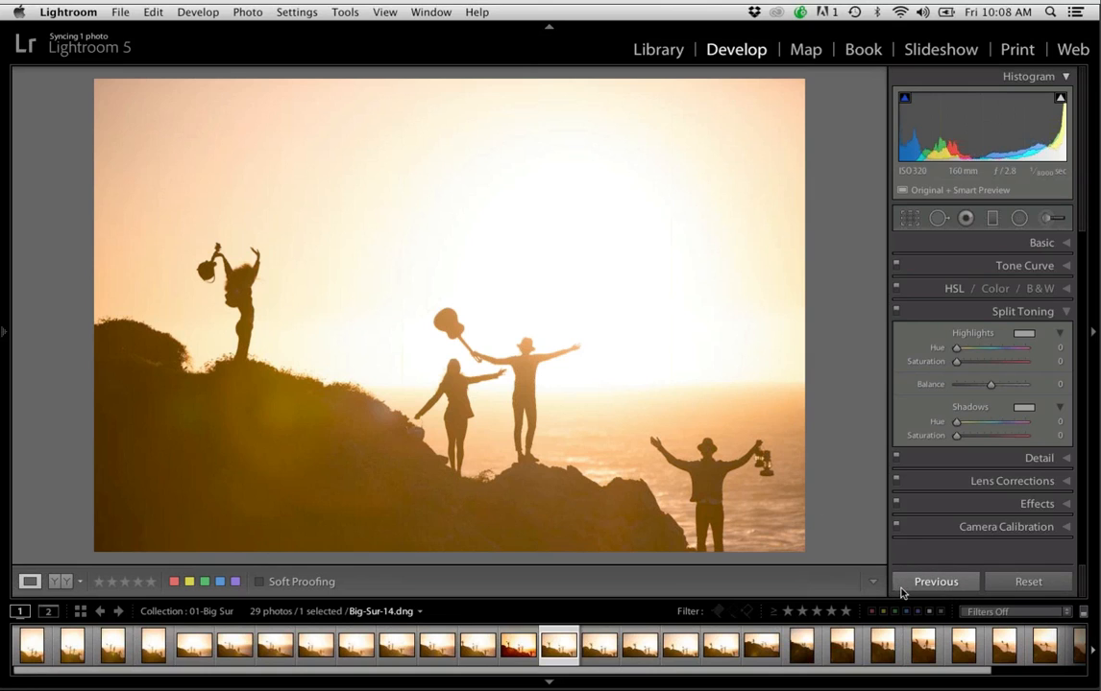
pyautogui.click(957, 583)
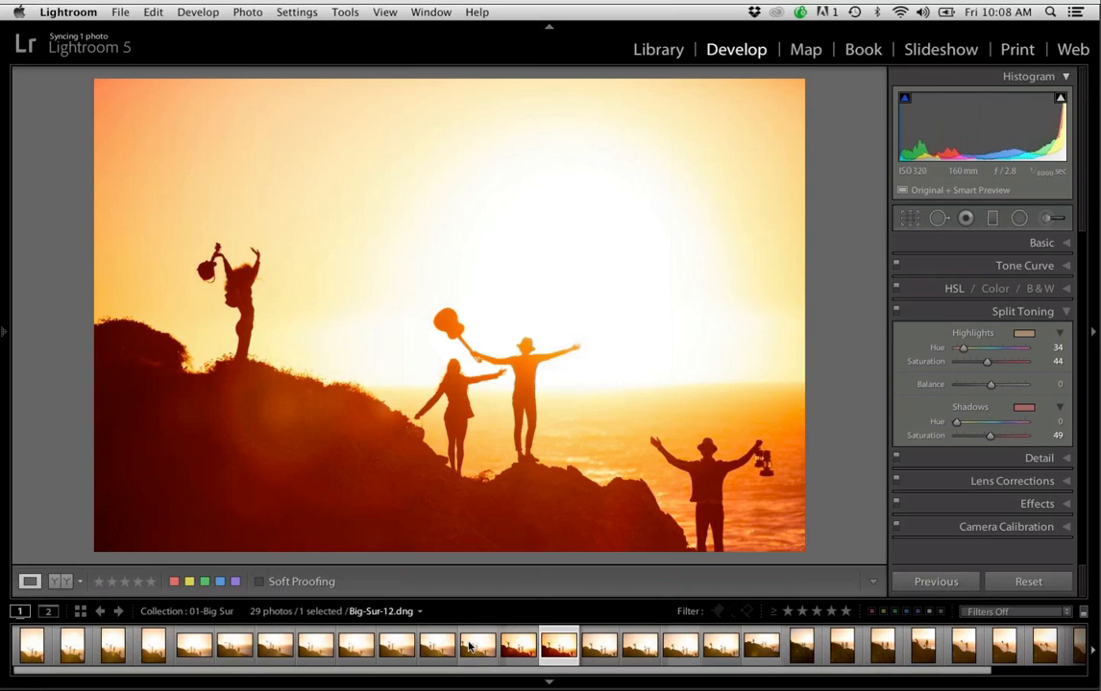
pyautogui.click(357, 647)
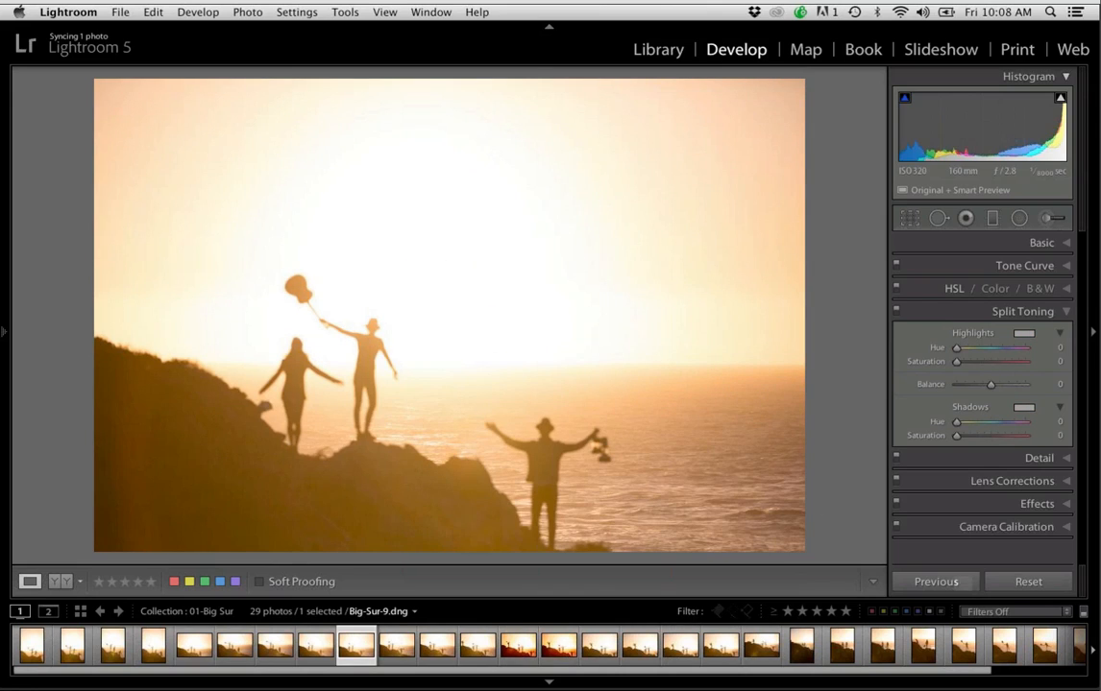
pyautogui.click(953, 582)
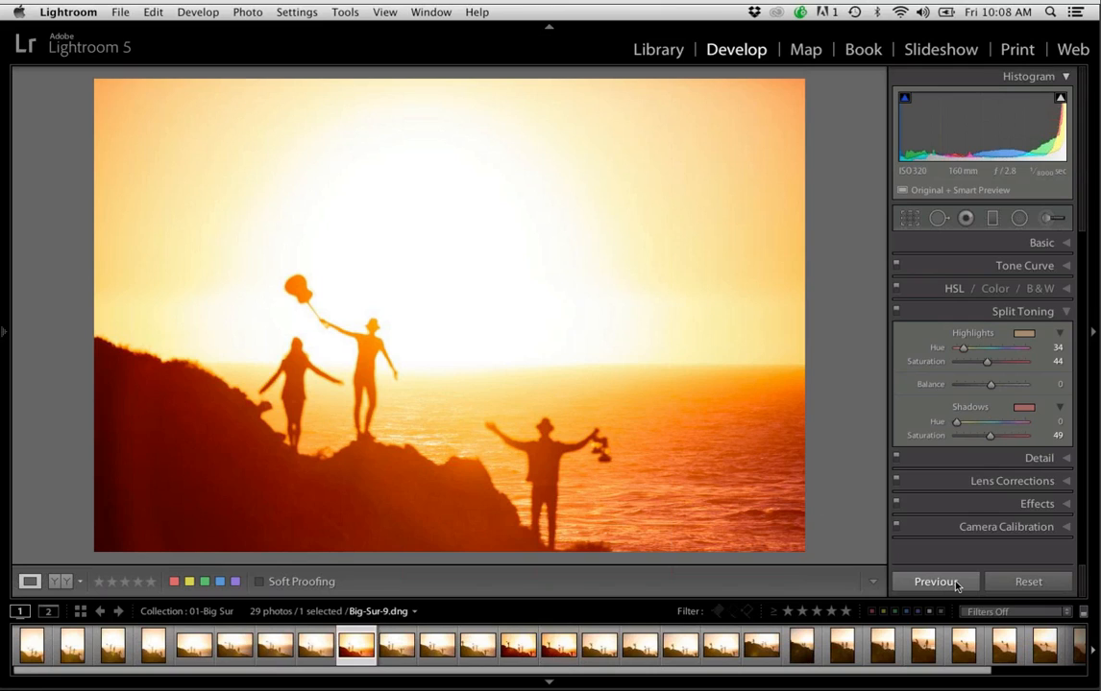
# Select all photos from Big-Sur-14.dng through the last one in the filmstrip and change Auto Sync to manual Sync
pyautogui.click(565, 654)
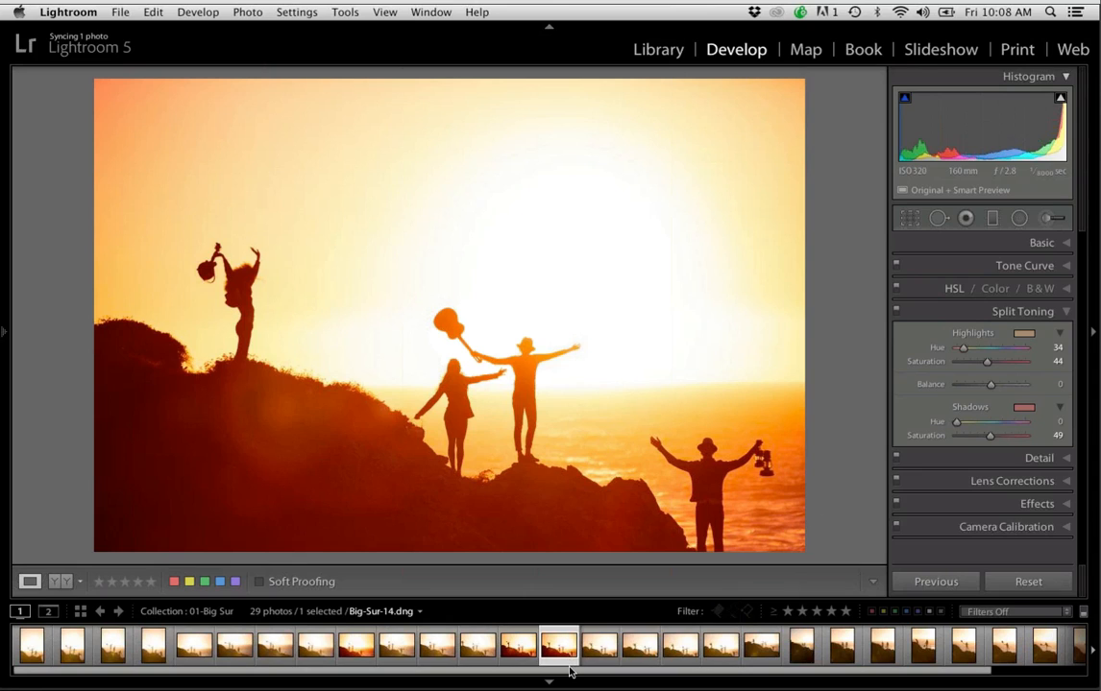
pyautogui.moveTo(574, 671); pyautogui.dragTo(693, 671)
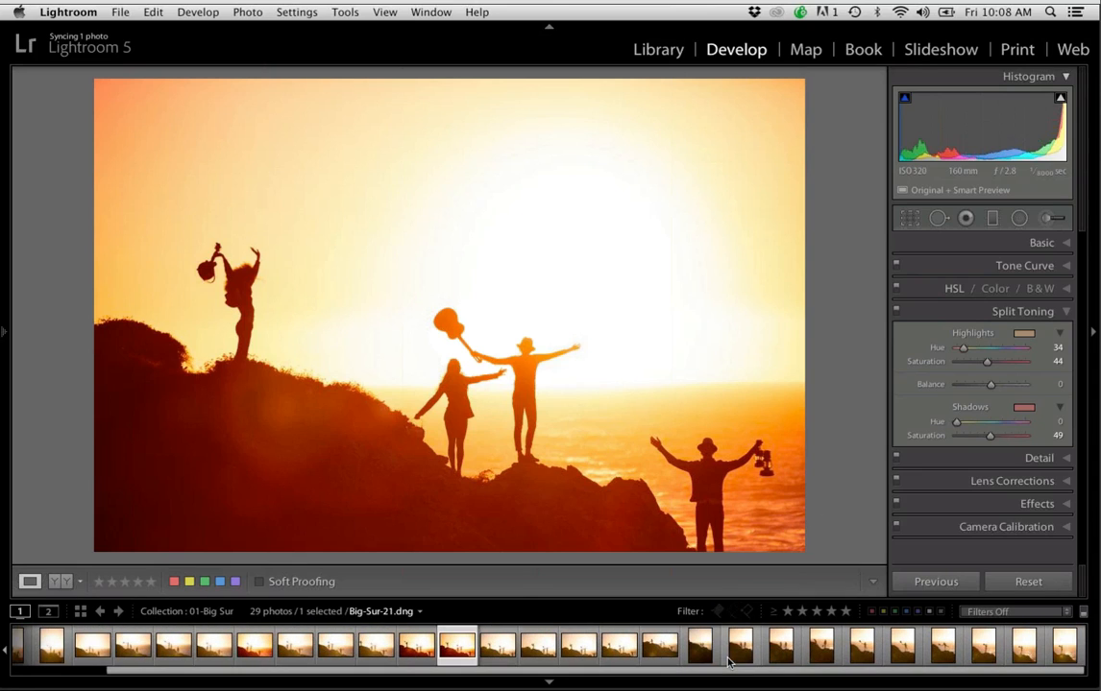
pyautogui.keyDown('shift'); pyautogui.click(1063, 651); pyautogui.keyUp('shift')
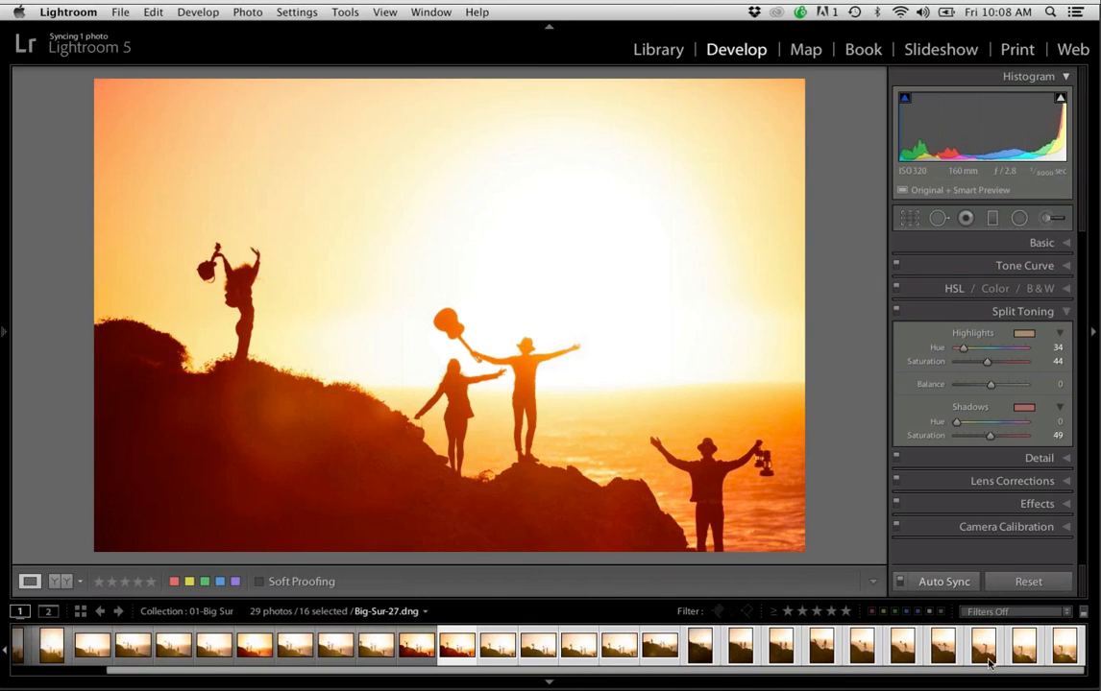
pyautogui.click(900, 583)
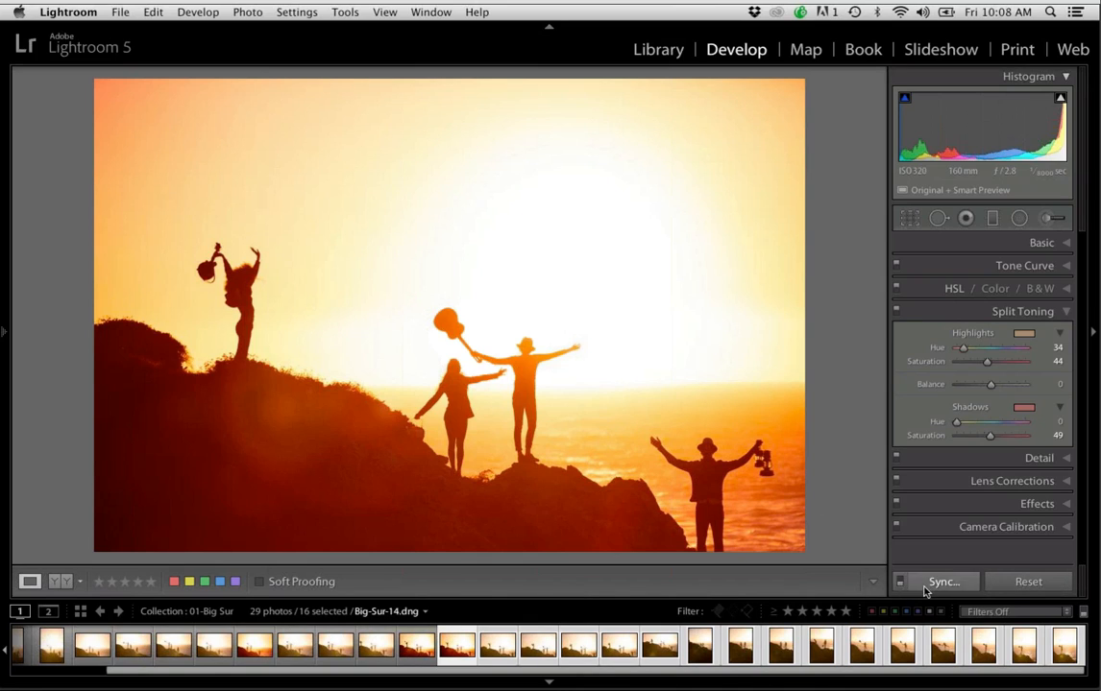
# Synchronize all develop settings from Big-Sur-14.dng to the other selected photos and step through the following images to check them
pyautogui.click(944, 583)
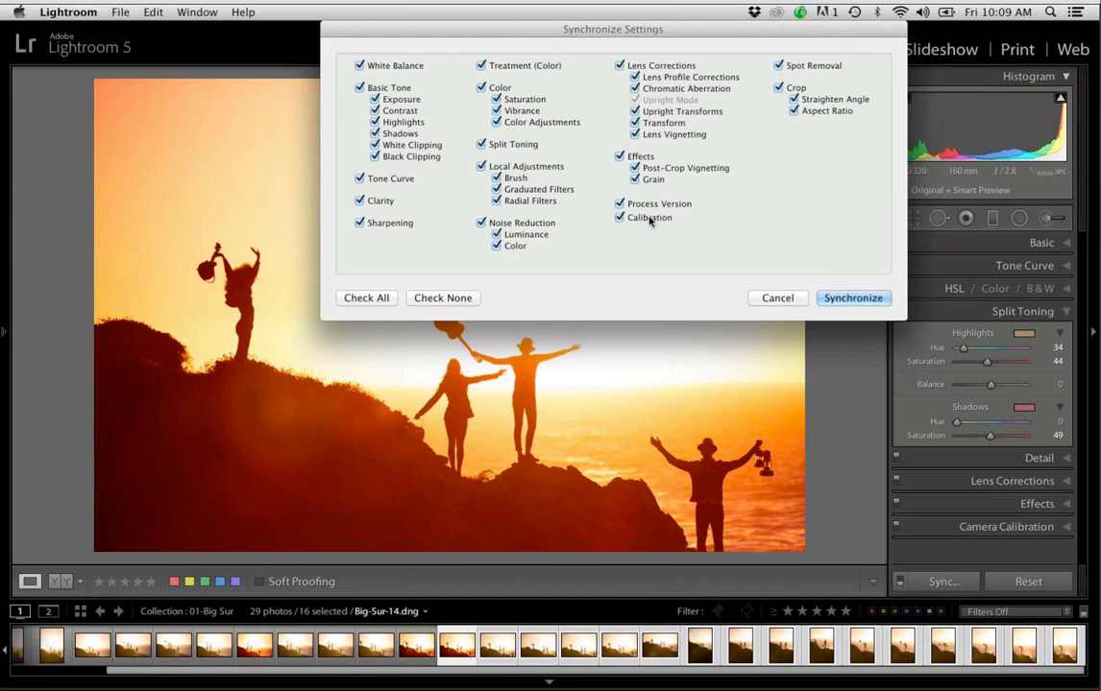
pyautogui.click(832, 297)
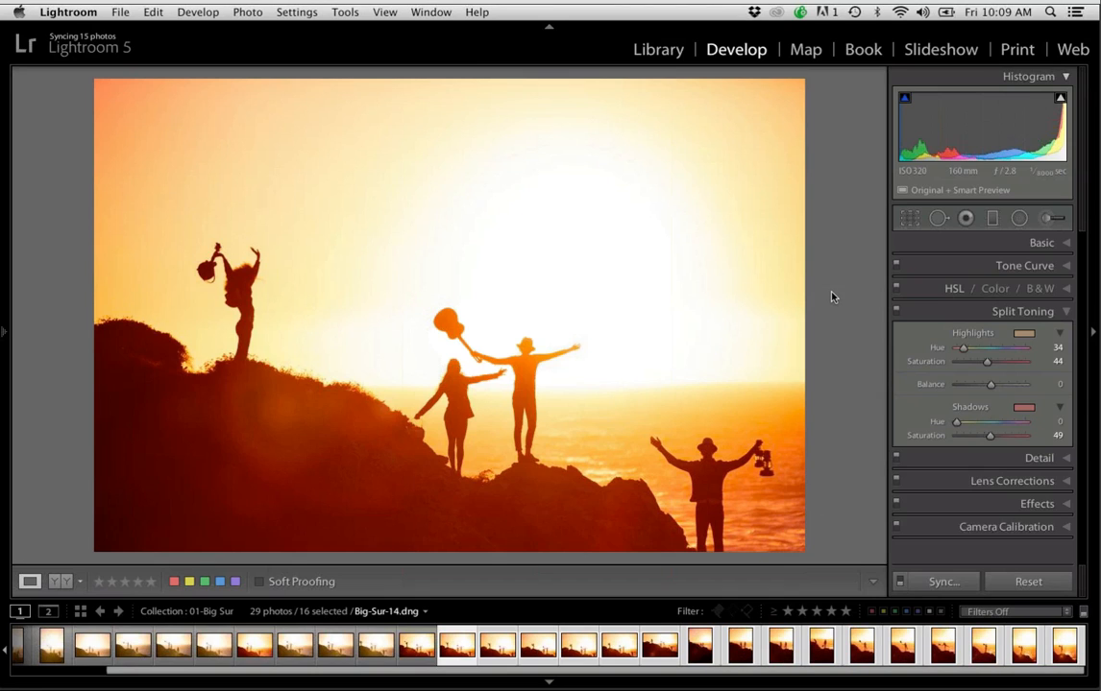
pyautogui.press('Right')
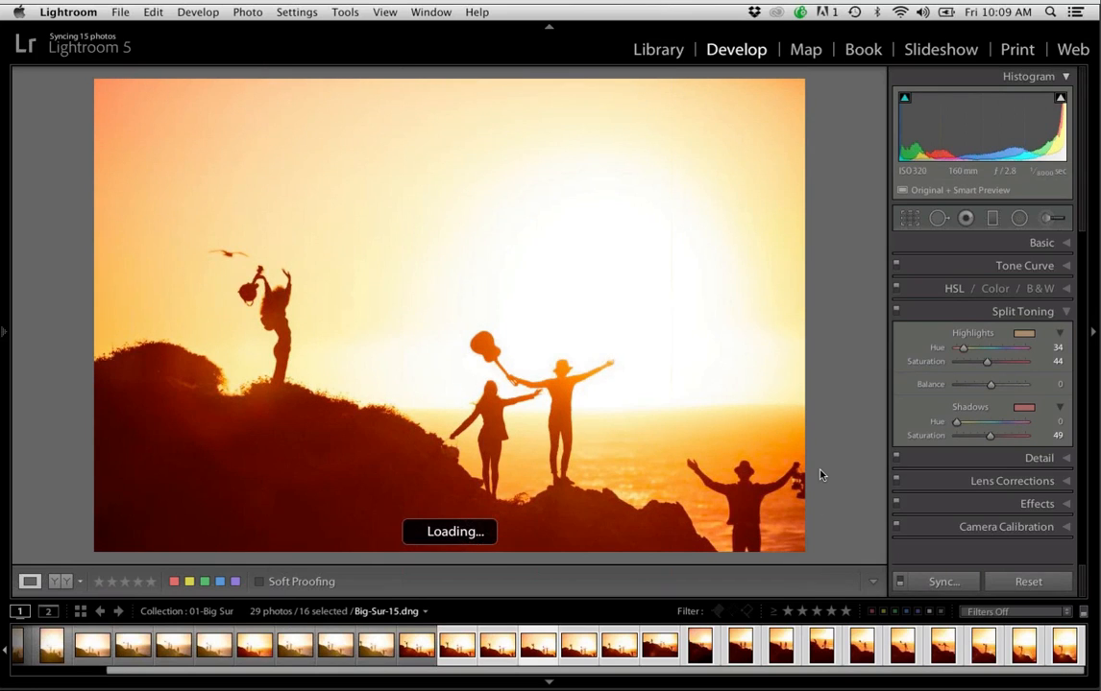
pyautogui.press('Right')
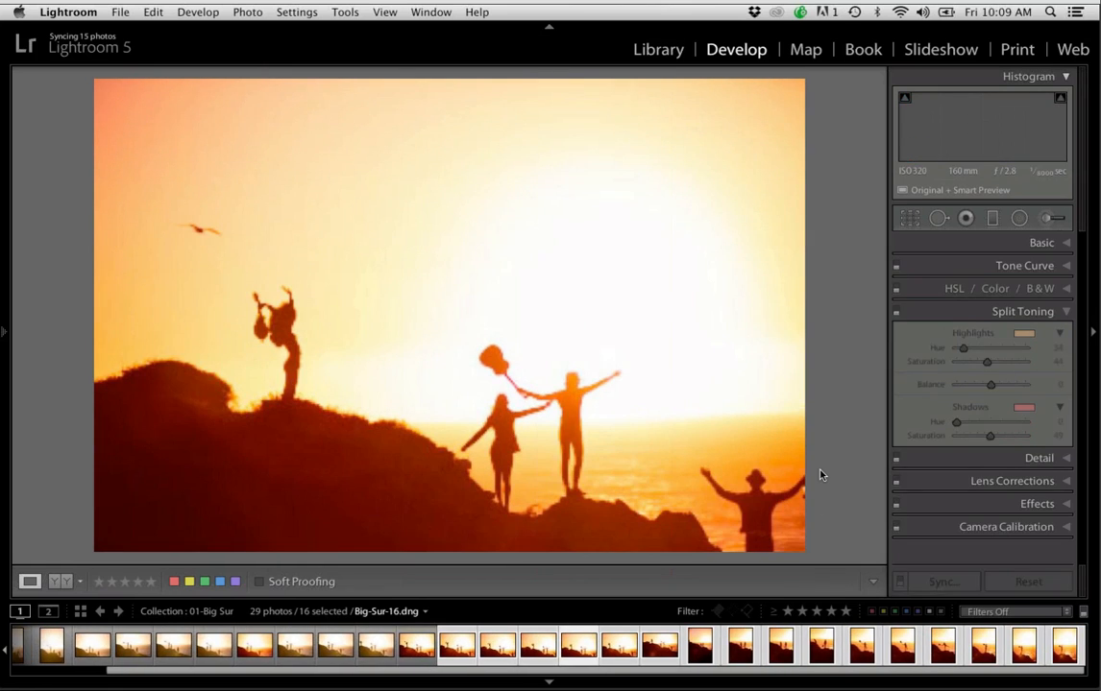
pyautogui.press('Right')
pyautogui.press('Right')
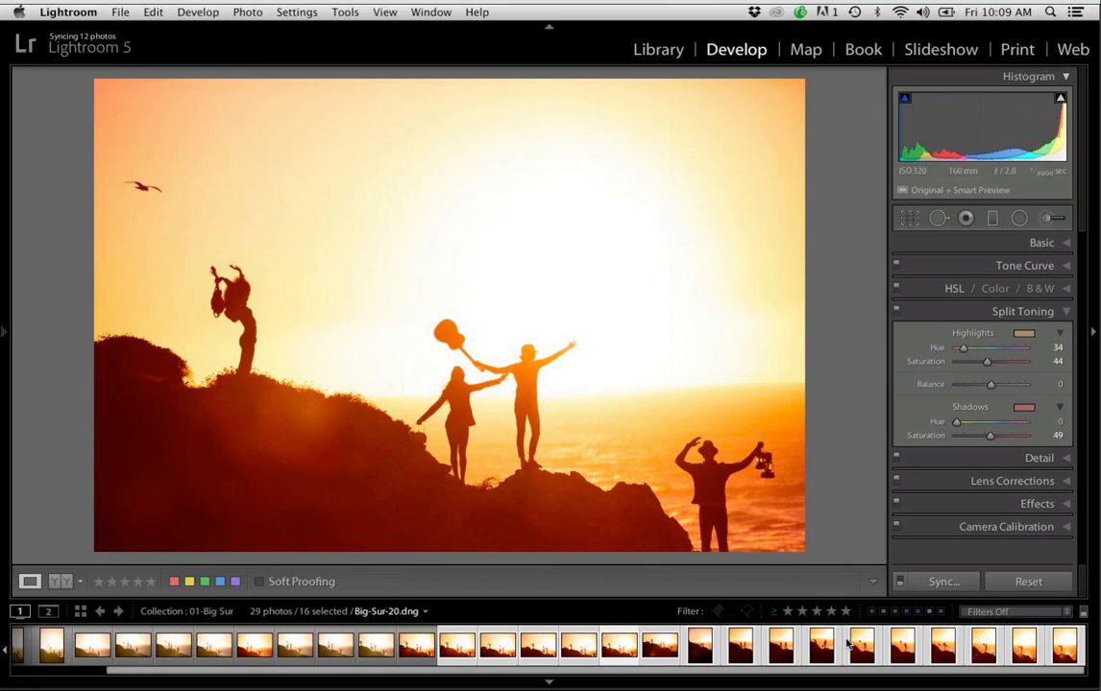
# Clear the multiple selection and check the synced vertical photos at the end of the filmstrip
pyautogui.press('shift+super')
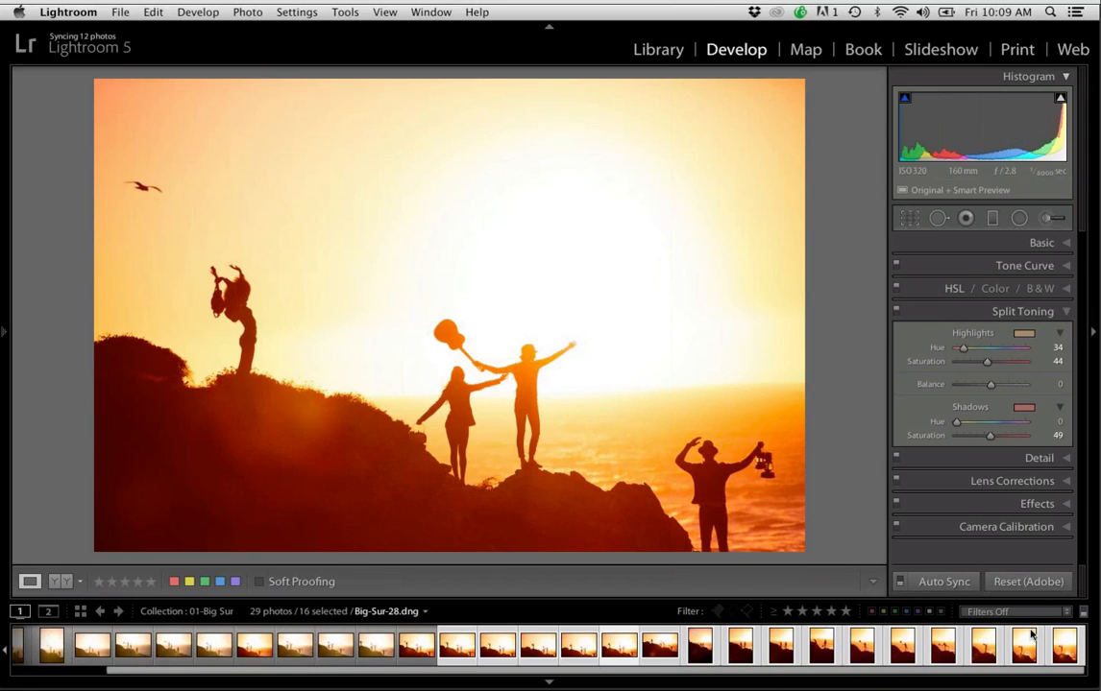
pyautogui.press('super+shift+d')
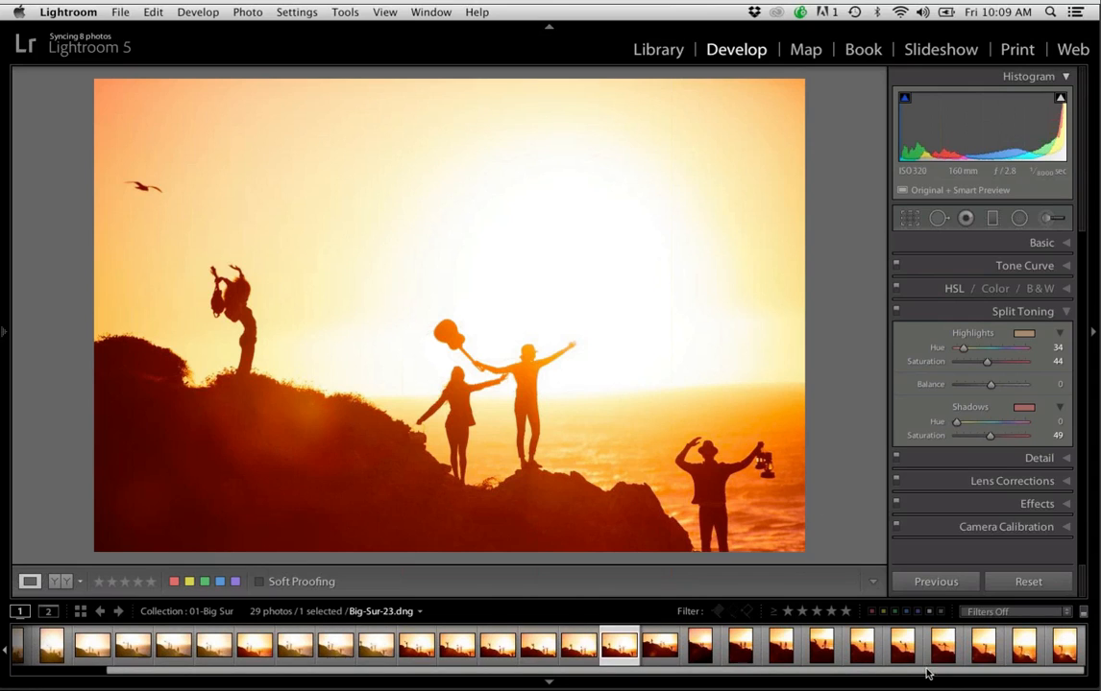
pyautogui.click(995, 657)
pyautogui.click(1024, 657)
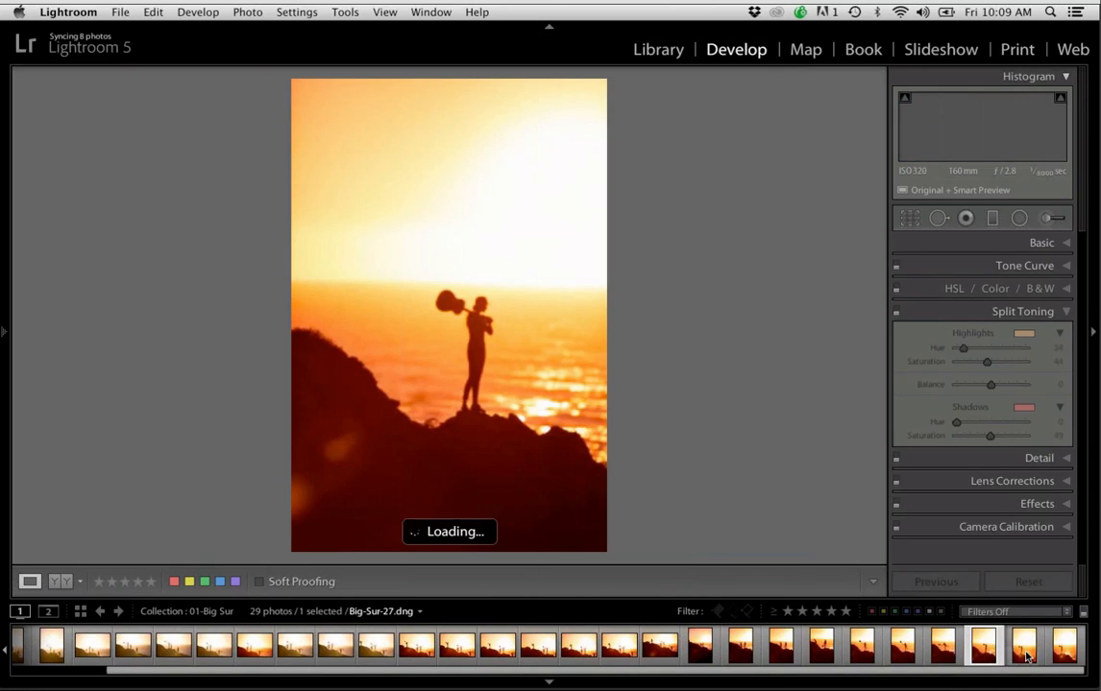
pyautogui.press('Right')
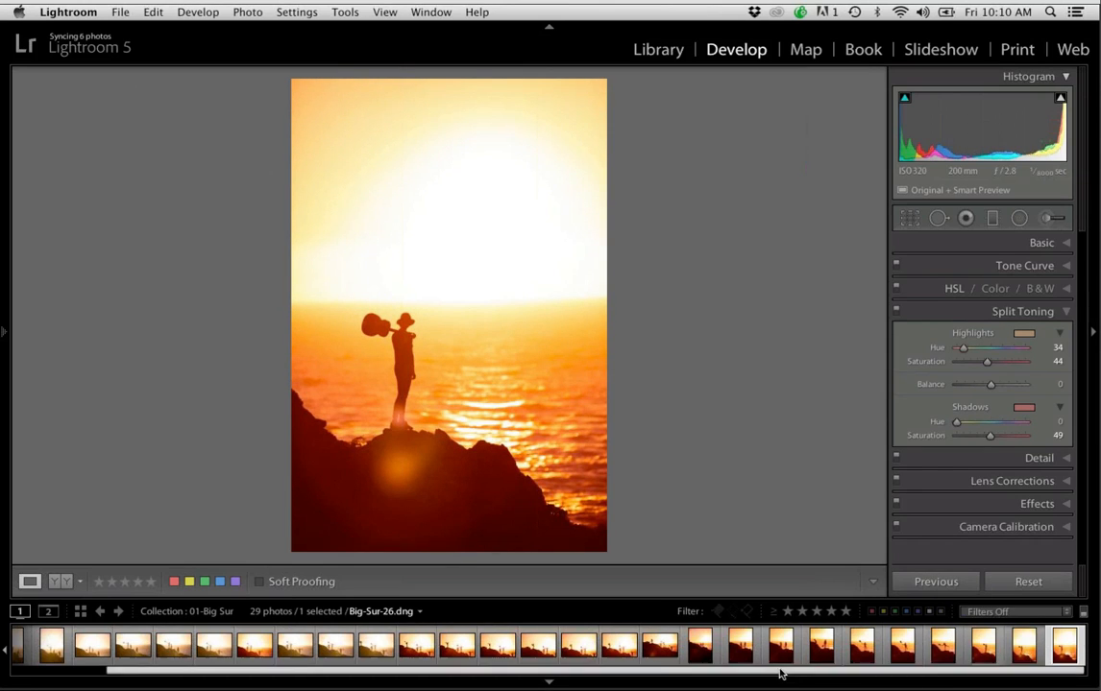
# Bring up Big-Sur-9.dng and review its Basic and Split Toning settings
pyautogui.moveTo(775, 671); pyautogui.dragTo(761, 674)
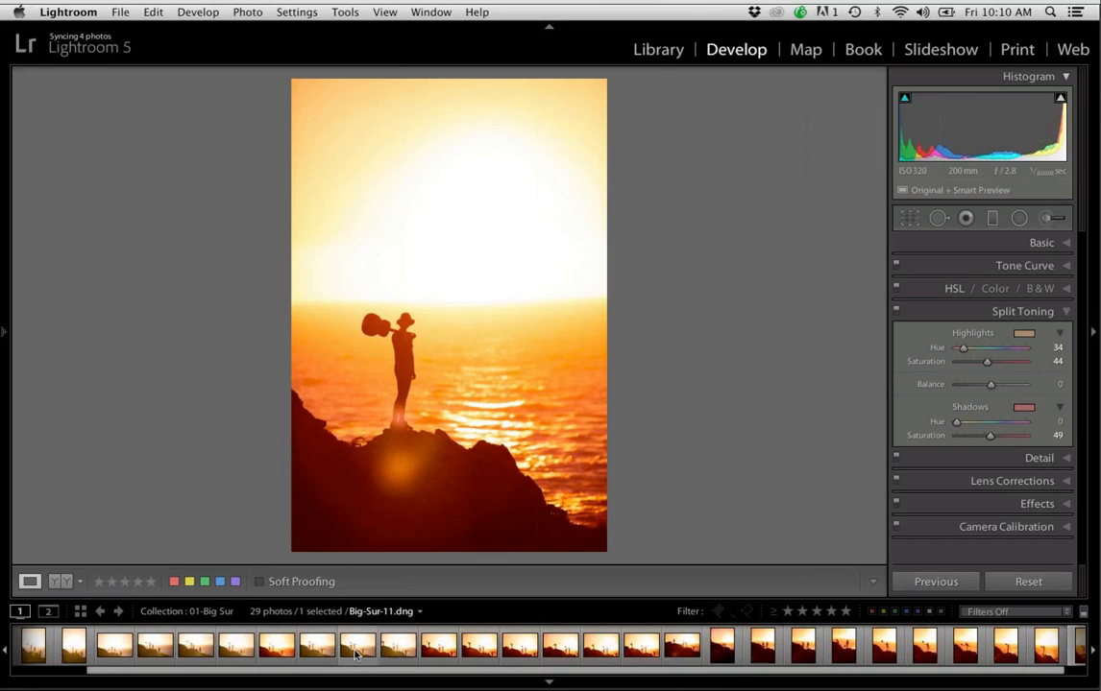
pyautogui.click(278, 648)
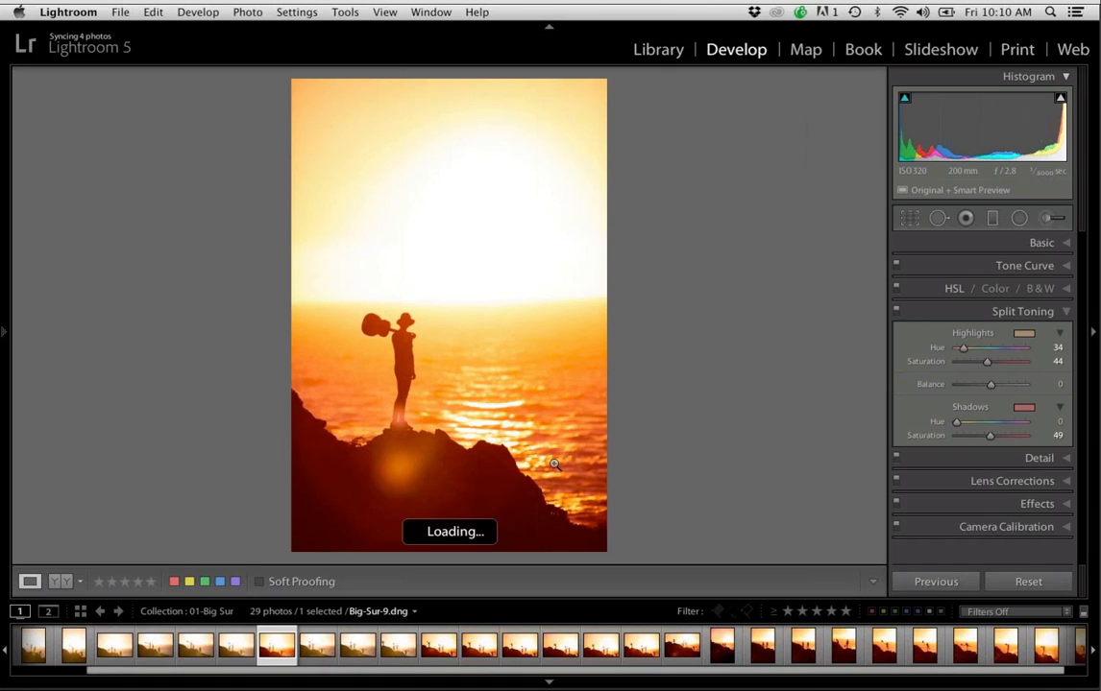
pyautogui.click(1041, 243)
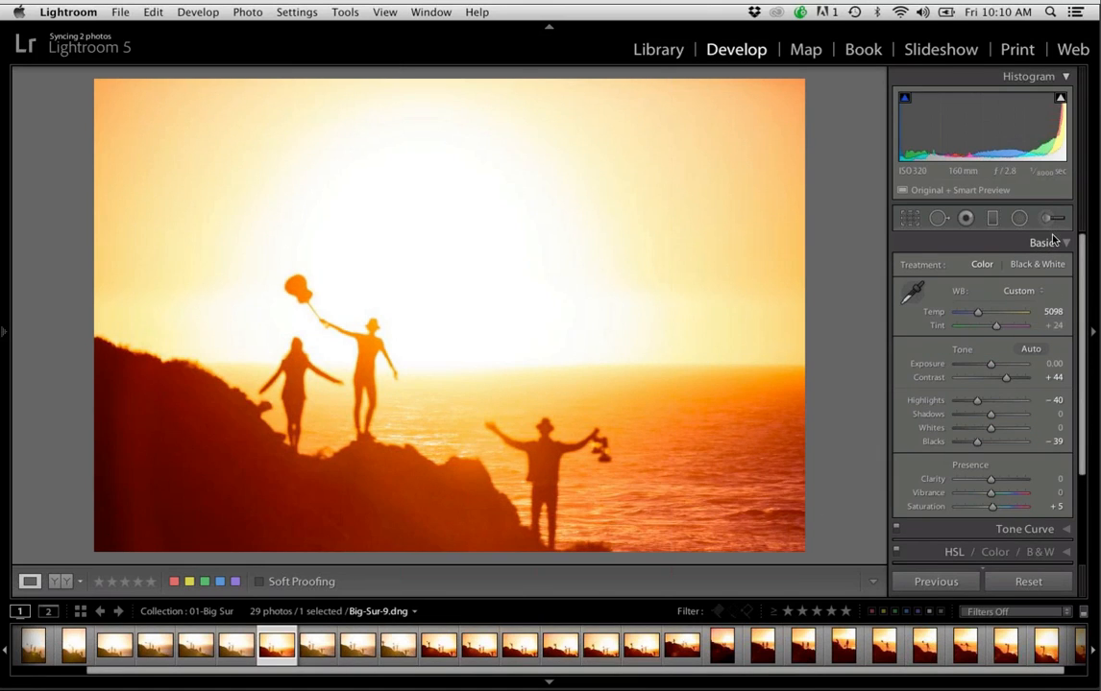
pyautogui.click(1049, 243)
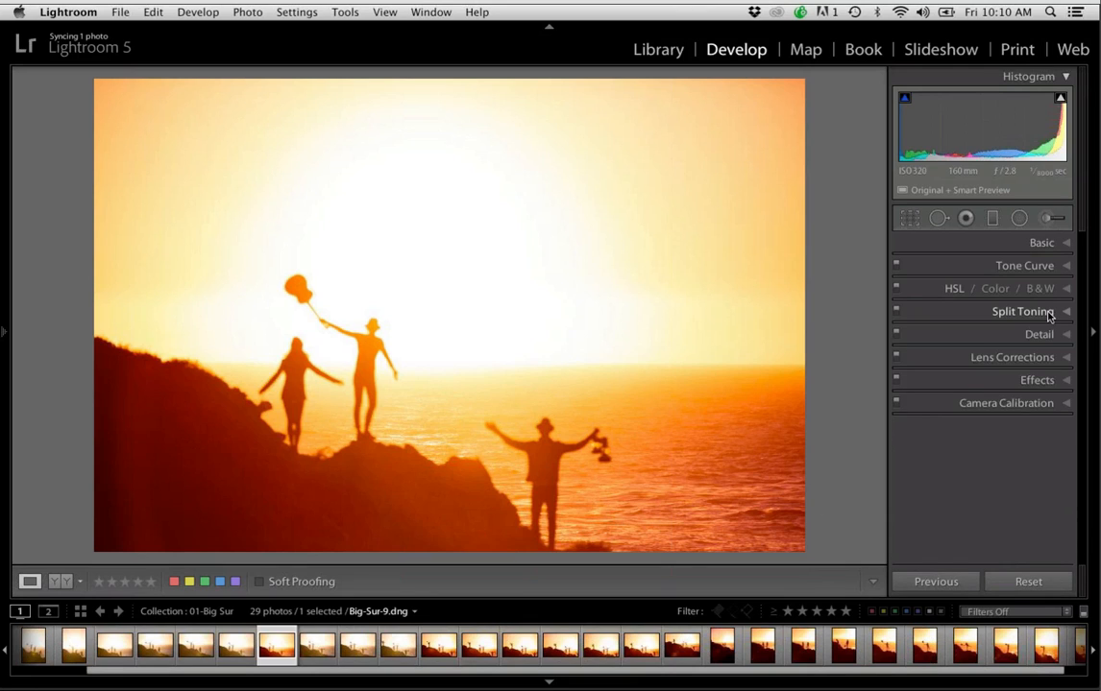
pyautogui.click(1049, 313)
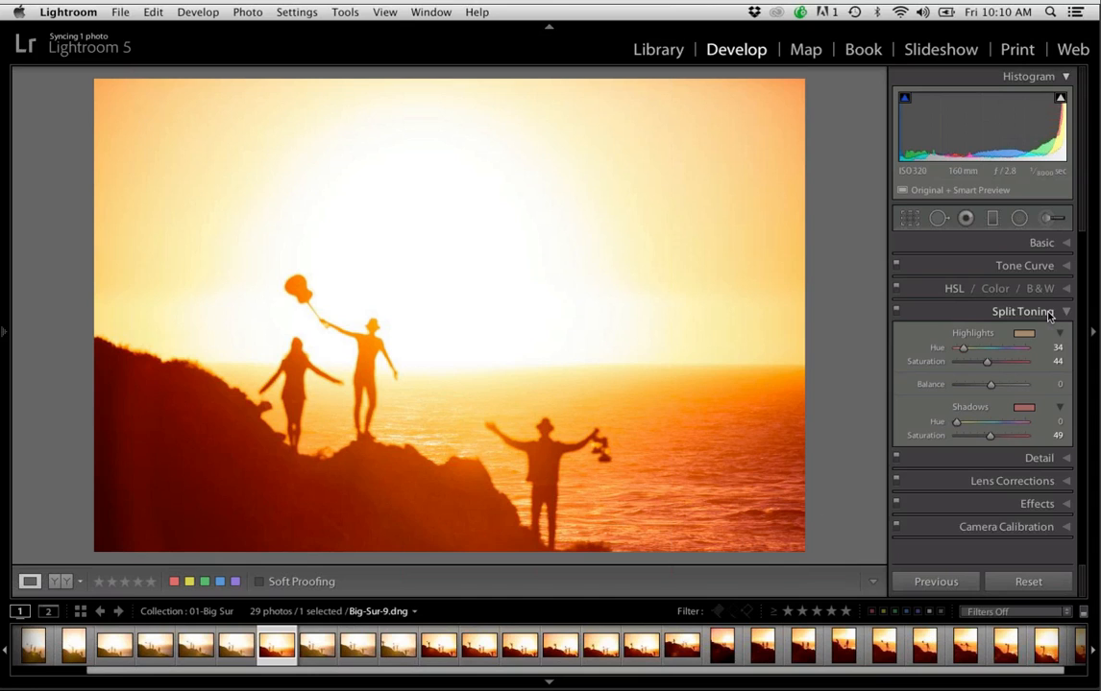
# Apply the previous photo's develop settings to the photo right after Big-Sur-9.dng and view it with all surrounding panels hidden
pyautogui.click(322, 652)
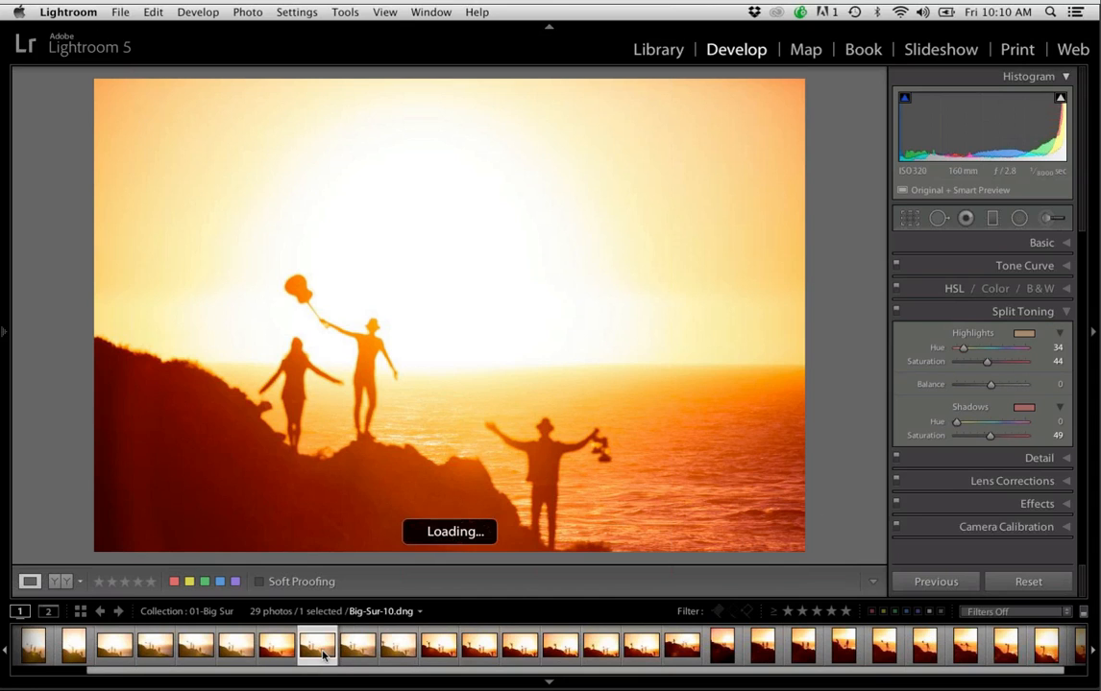
pyautogui.click(932, 583)
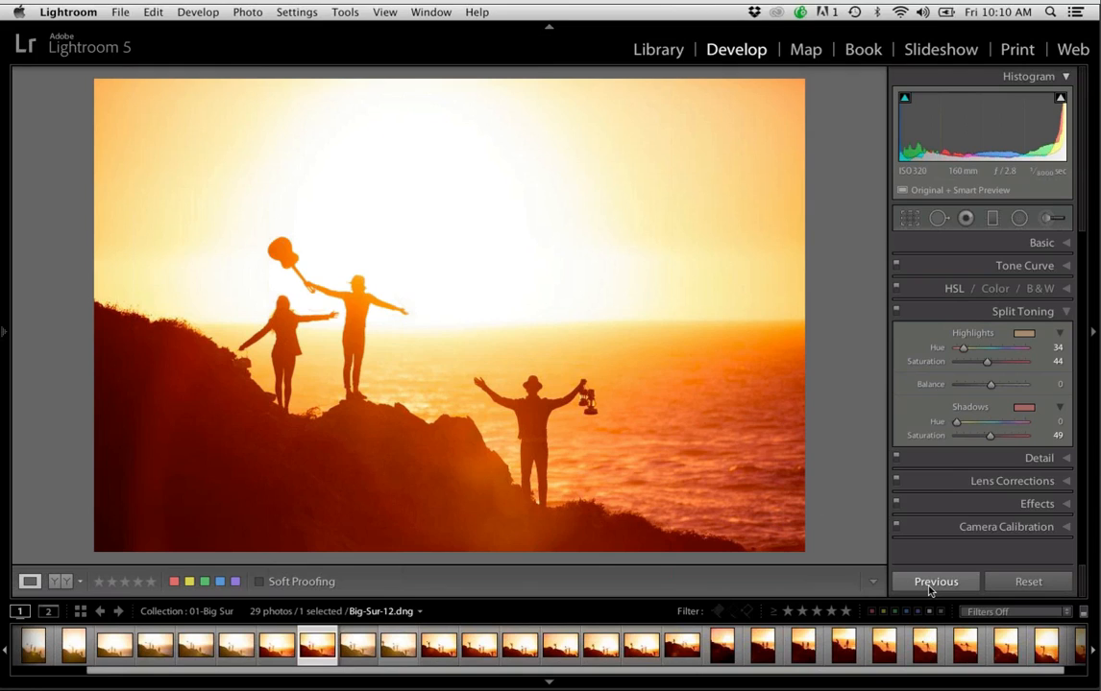
pyautogui.click(929, 582)
pyautogui.hotkey('shift', 'Tab')
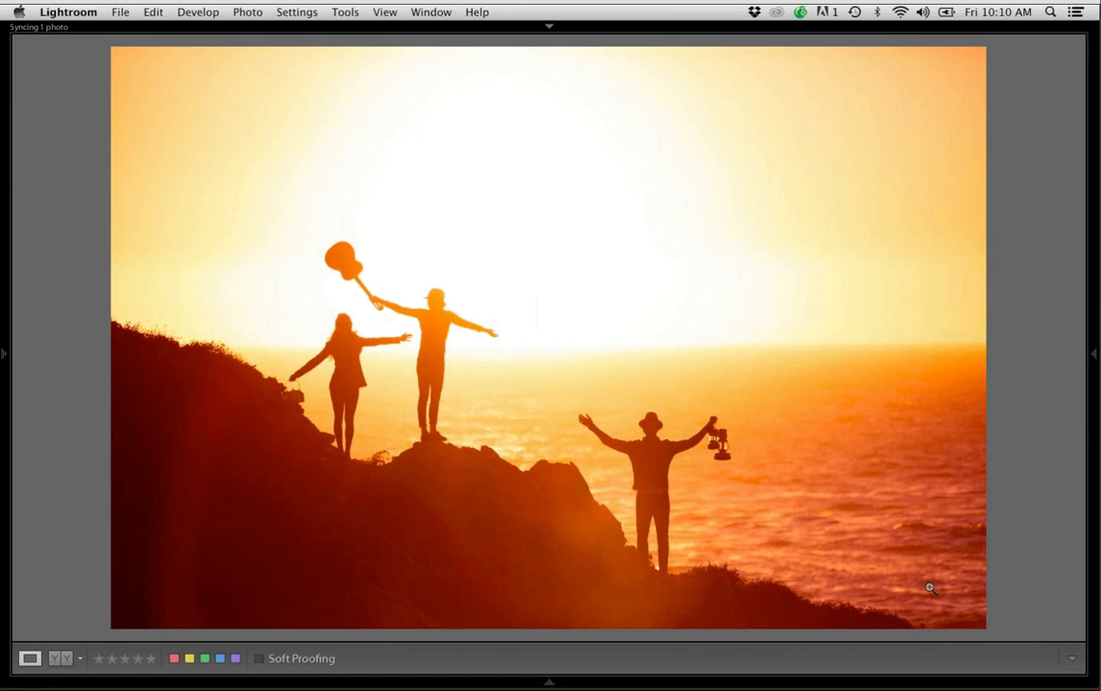
# Restore the panels, show the Passport collection set in the Library grid and enlarge the thumbnails slightly
pyautogui.hotkey('shift', 'Tab')
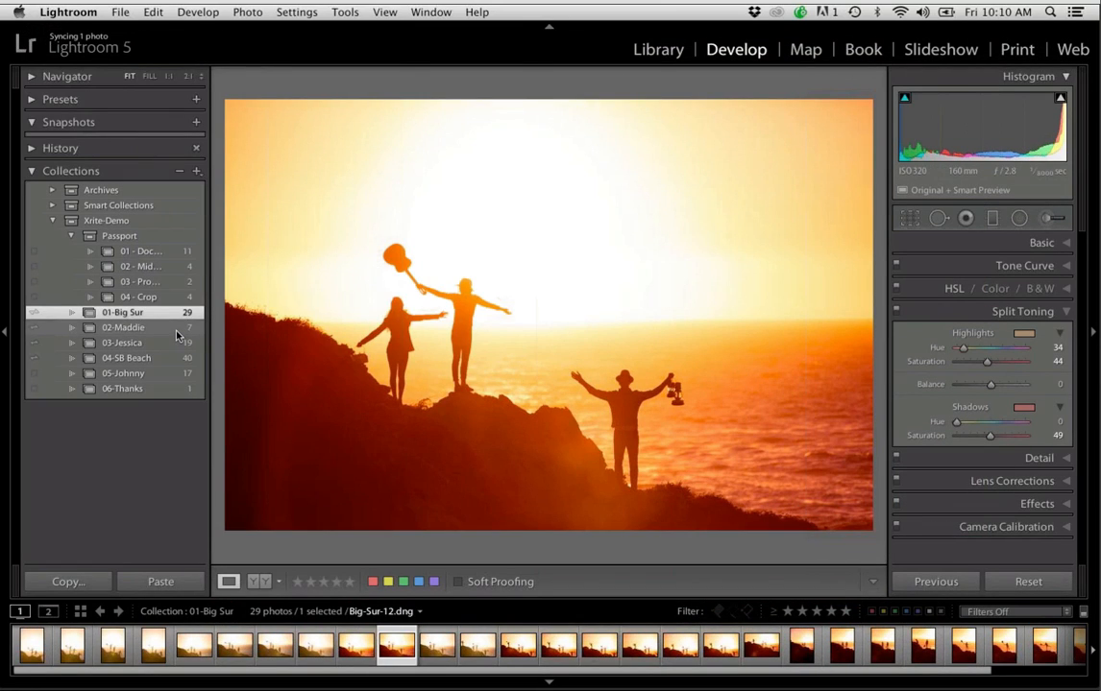
pyautogui.click(163, 241)
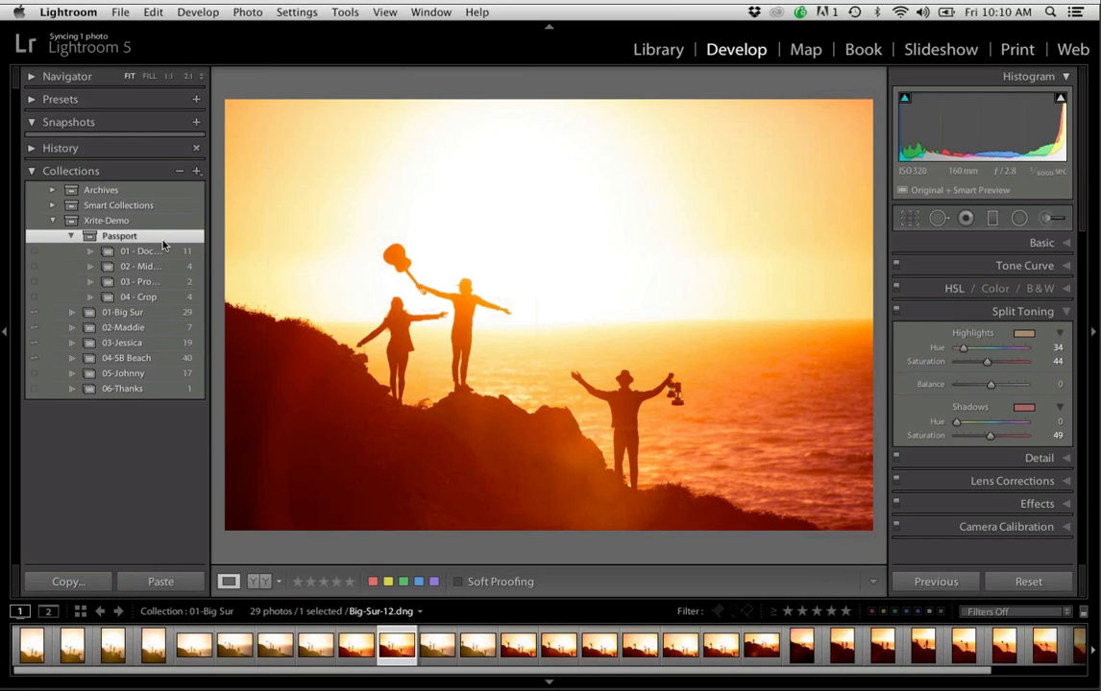
pyautogui.press('g')
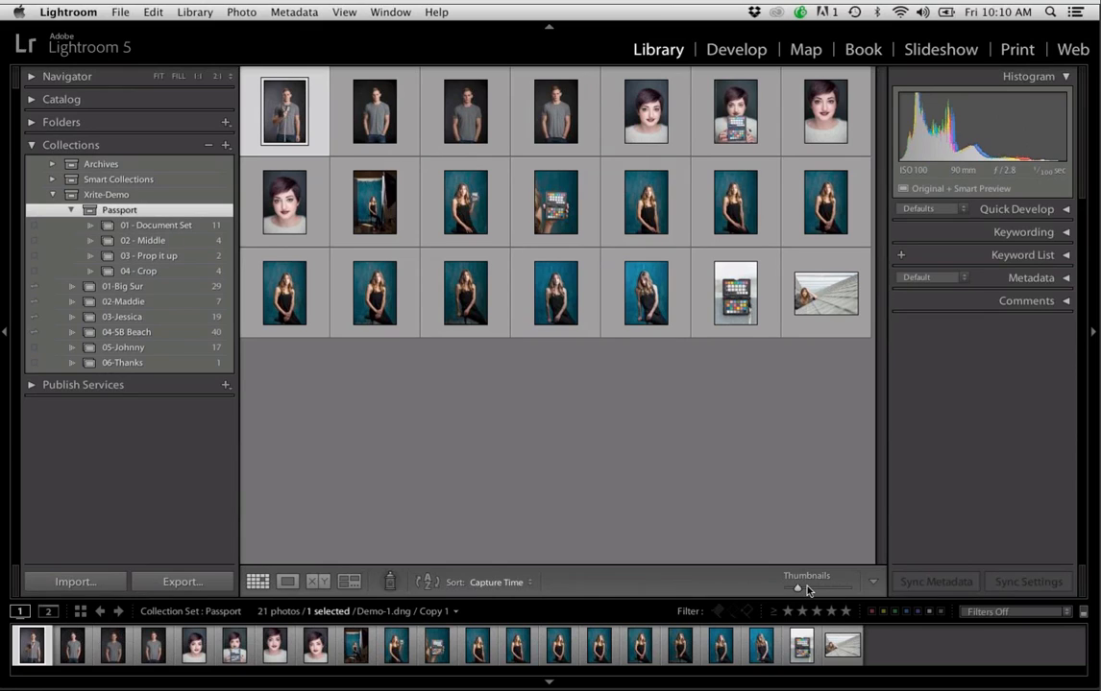
pyautogui.moveTo(803, 590); pyautogui.dragTo(806, 590)
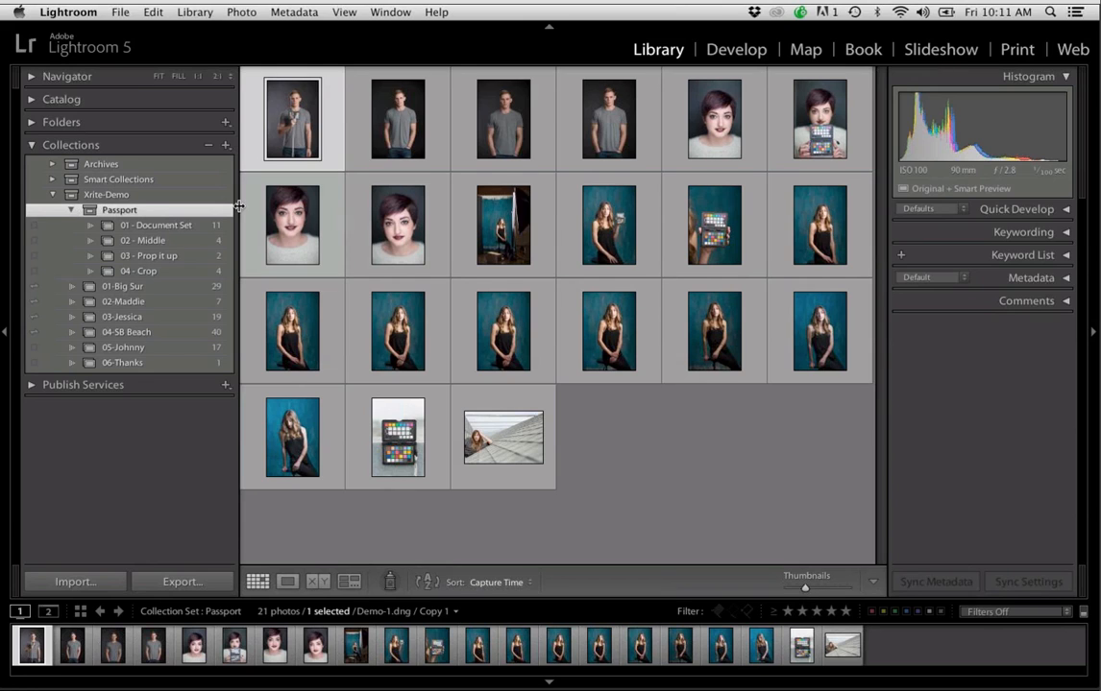
# Open the 01 - Document Set collection and view its first three photos enlarged, ending on the close-up of the color checker
pyautogui.click(194, 225)
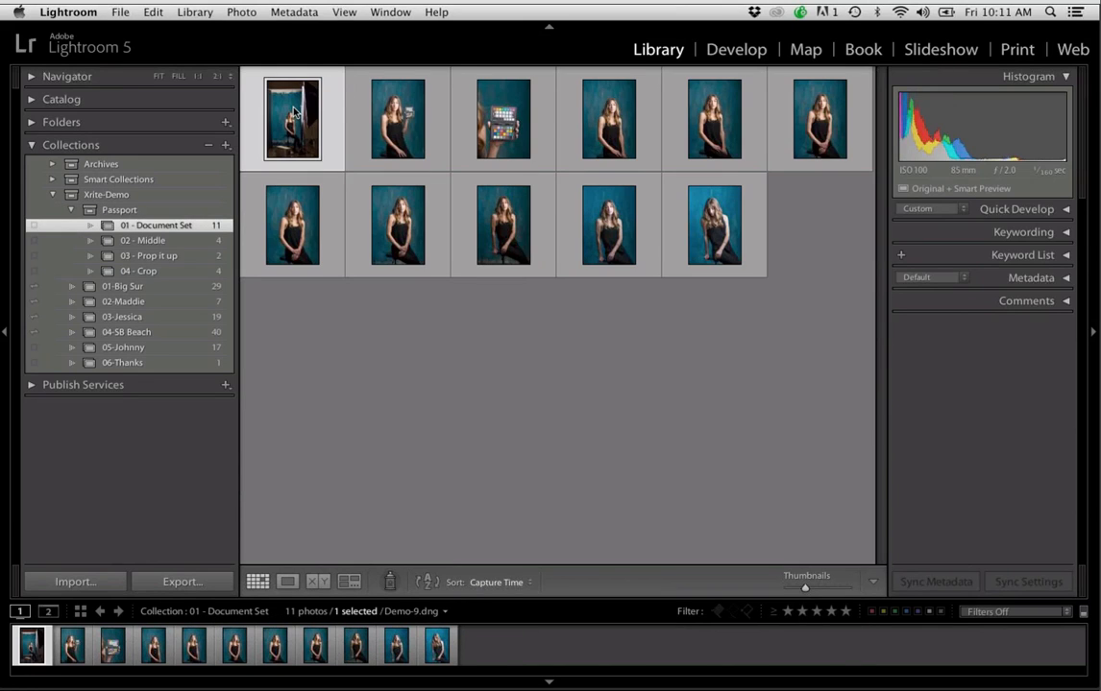
pyautogui.doubleClick(293, 112)
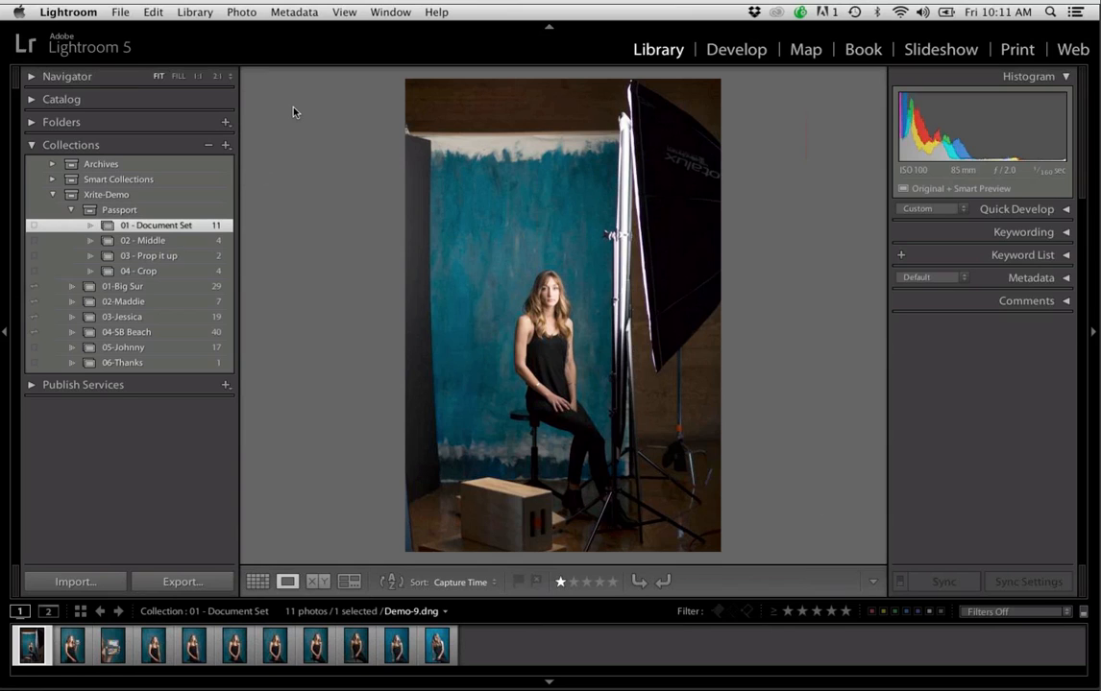
pyautogui.press('Right')
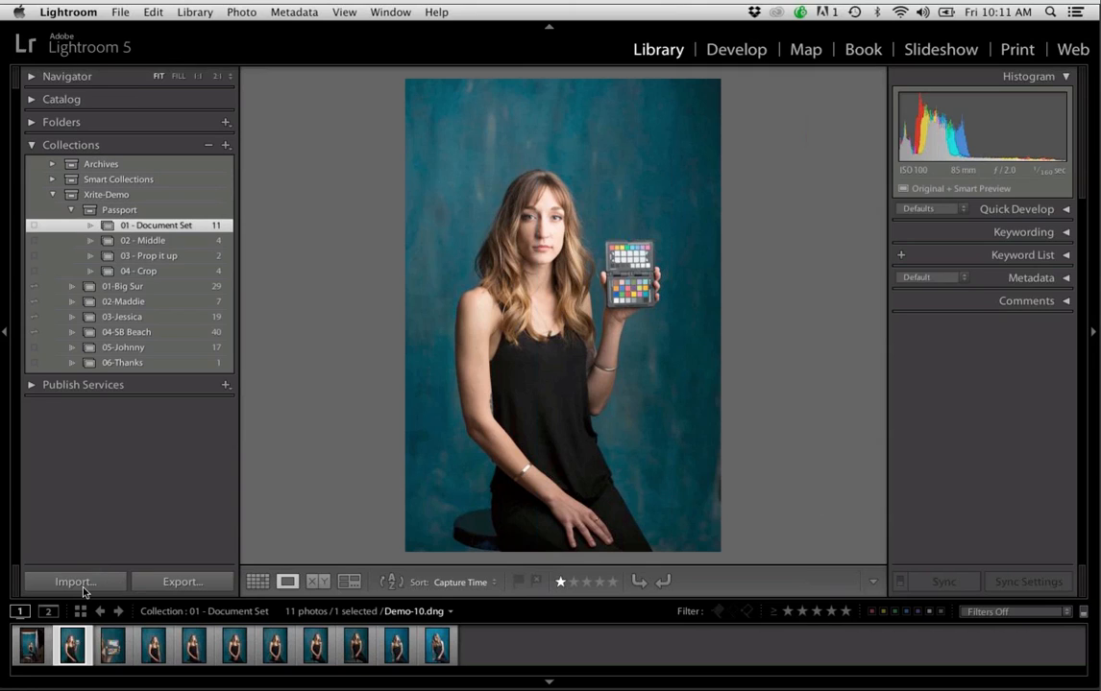
pyautogui.click(33, 646)
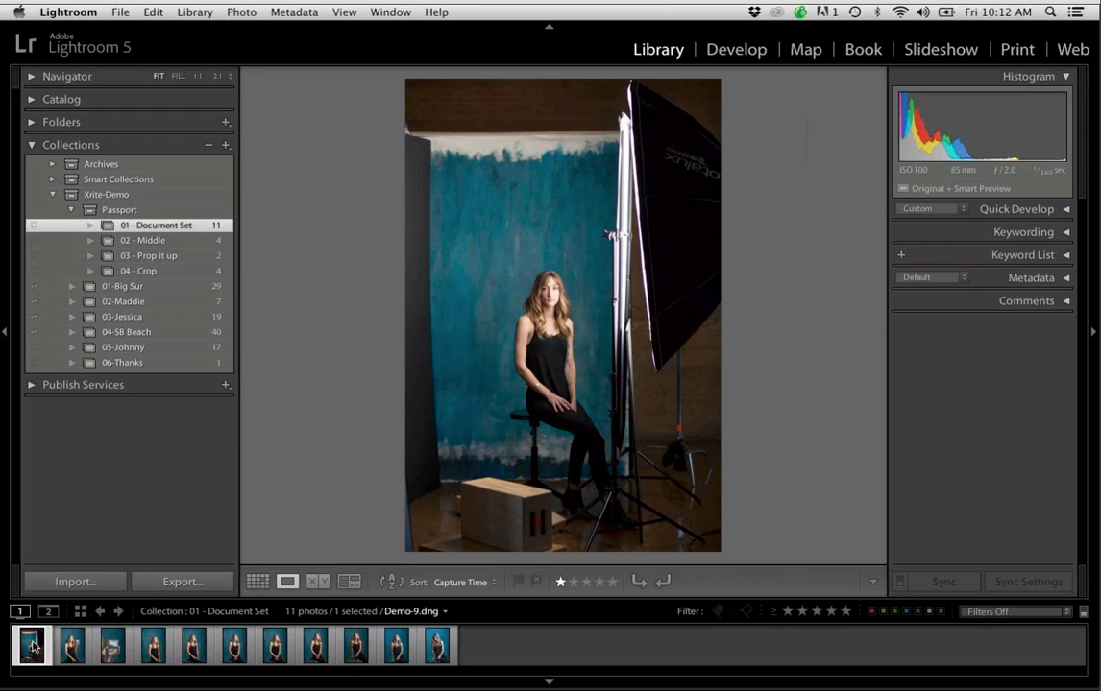
pyautogui.click(85, 648)
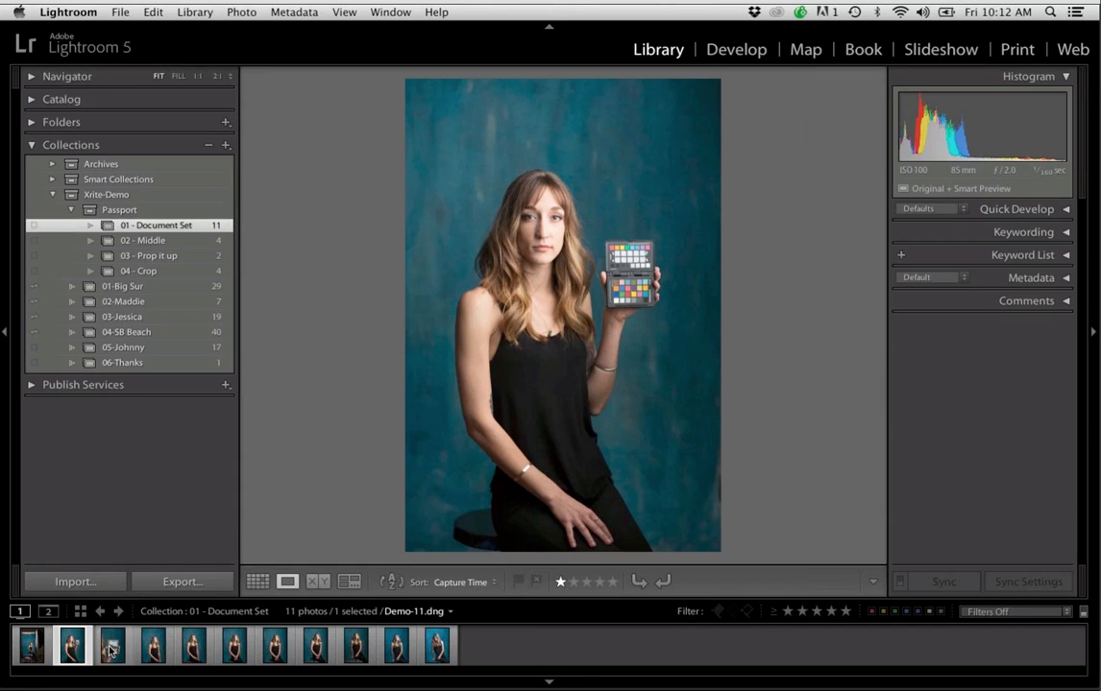
pyautogui.click(111, 651)
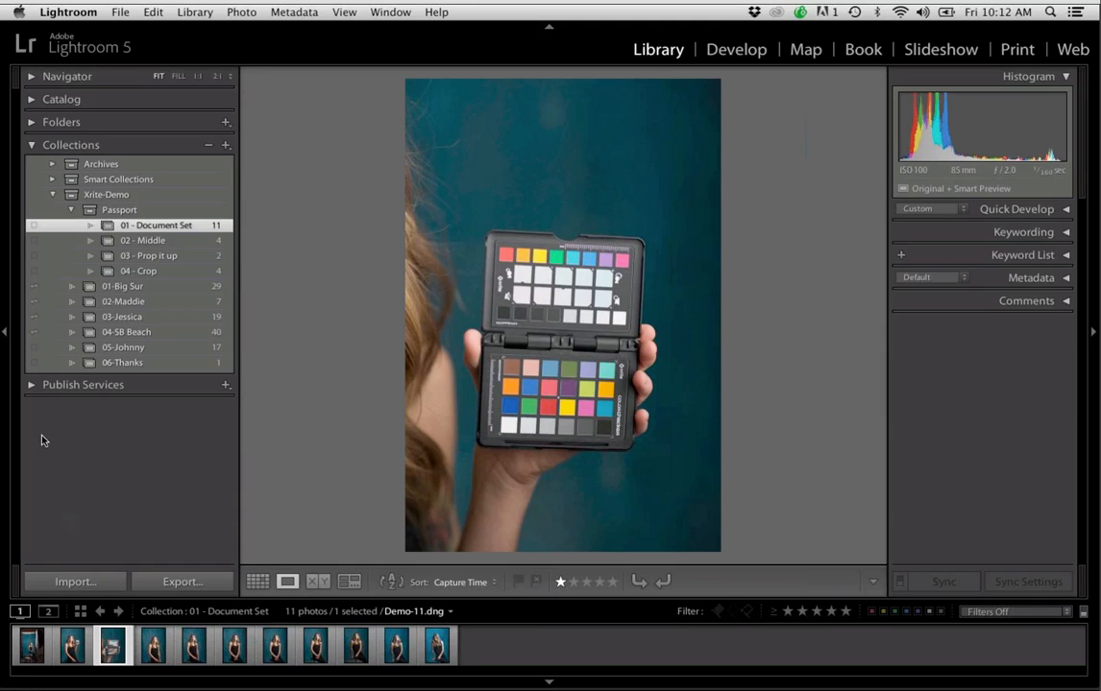
# Set up a ColorChecker Passport export of the color checker close-up with the DNG profile name Studio-1, and cancel the export
pyautogui.click(121, 14)
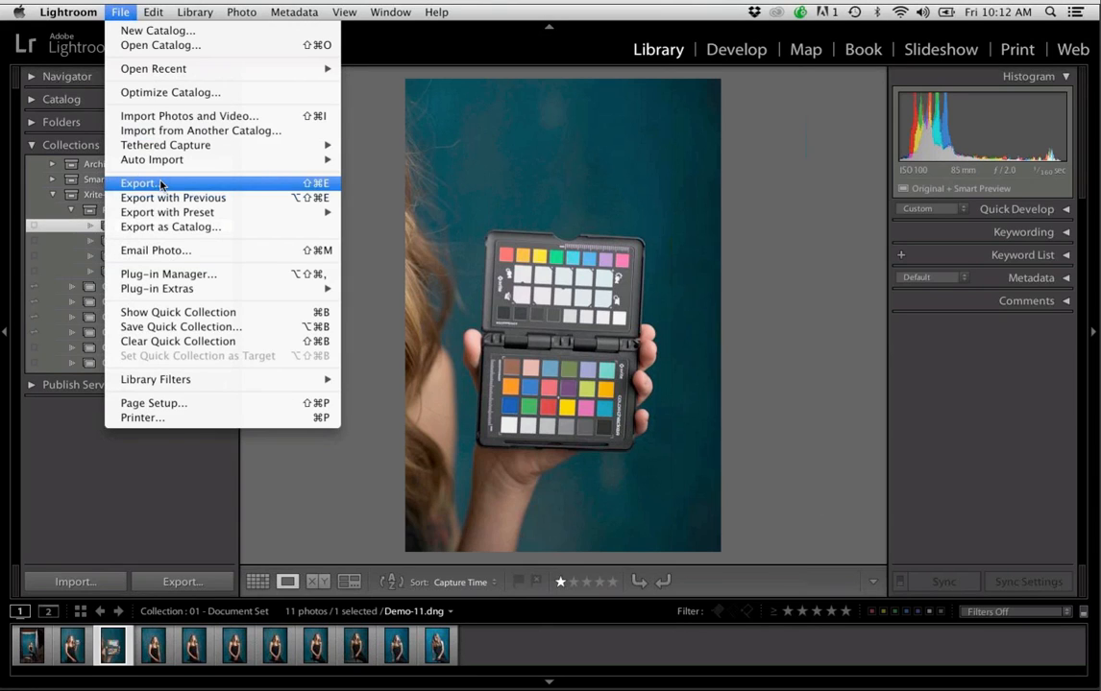
pyautogui.click(160, 183)
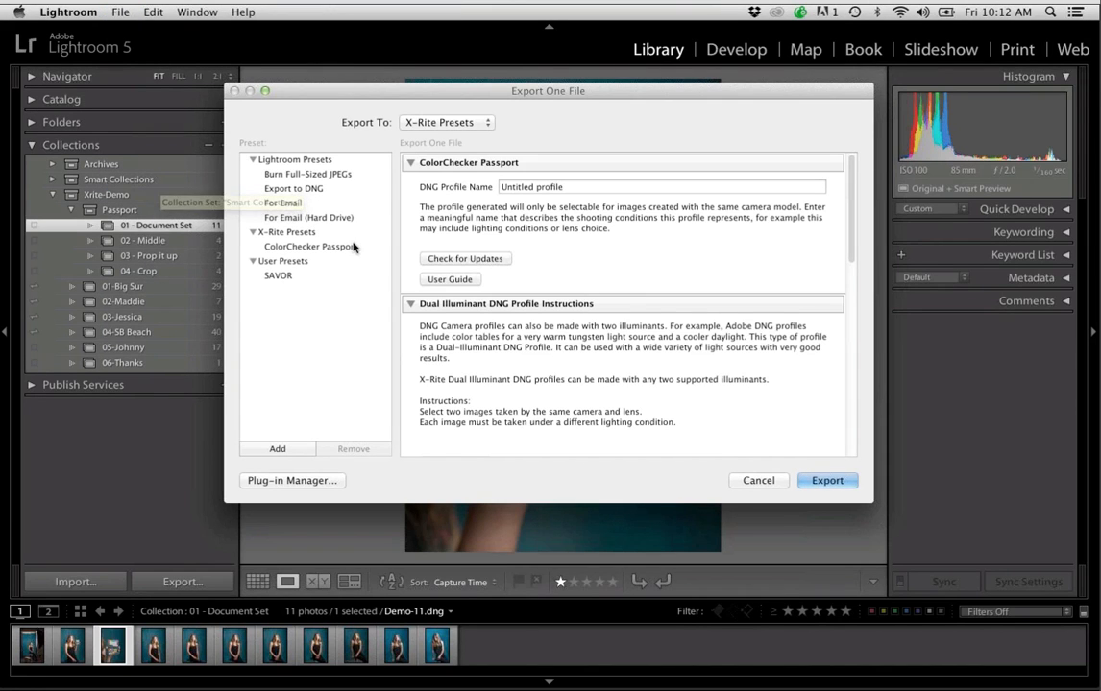
pyautogui.click(315, 246)
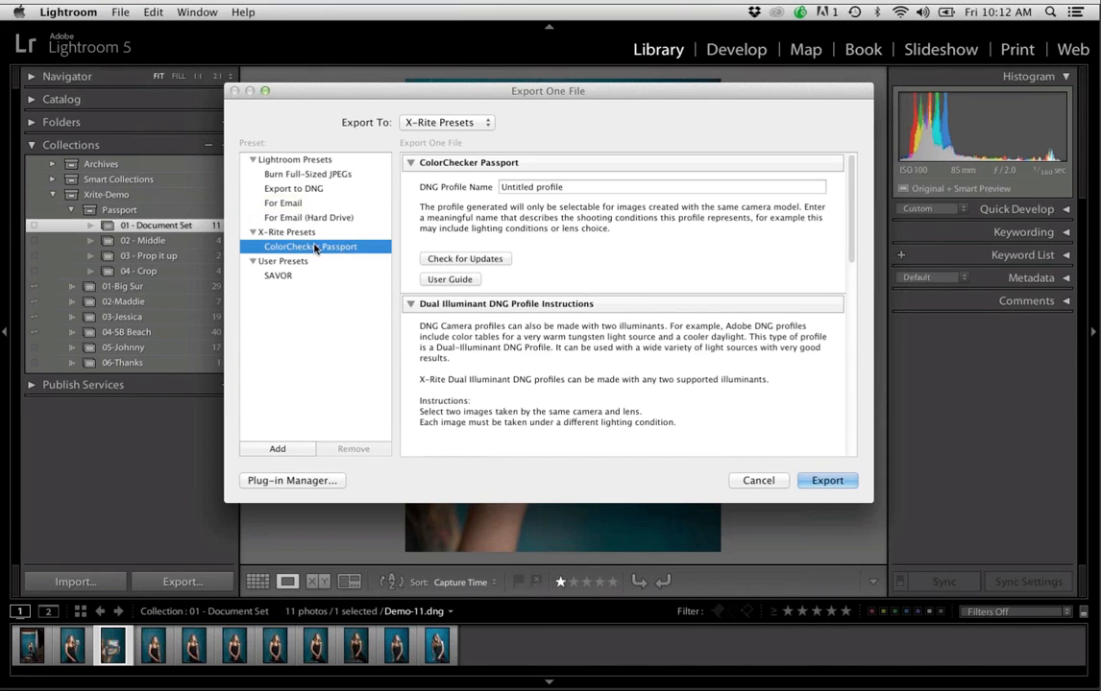
pyautogui.click(253, 262)
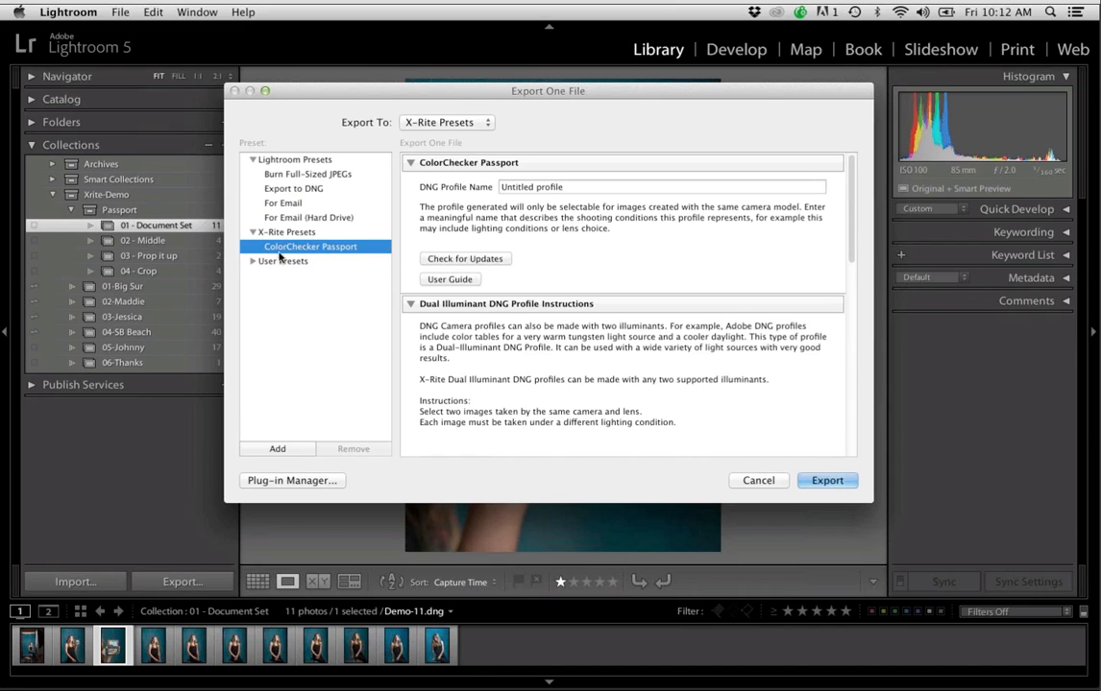
pyautogui.click(252, 159)
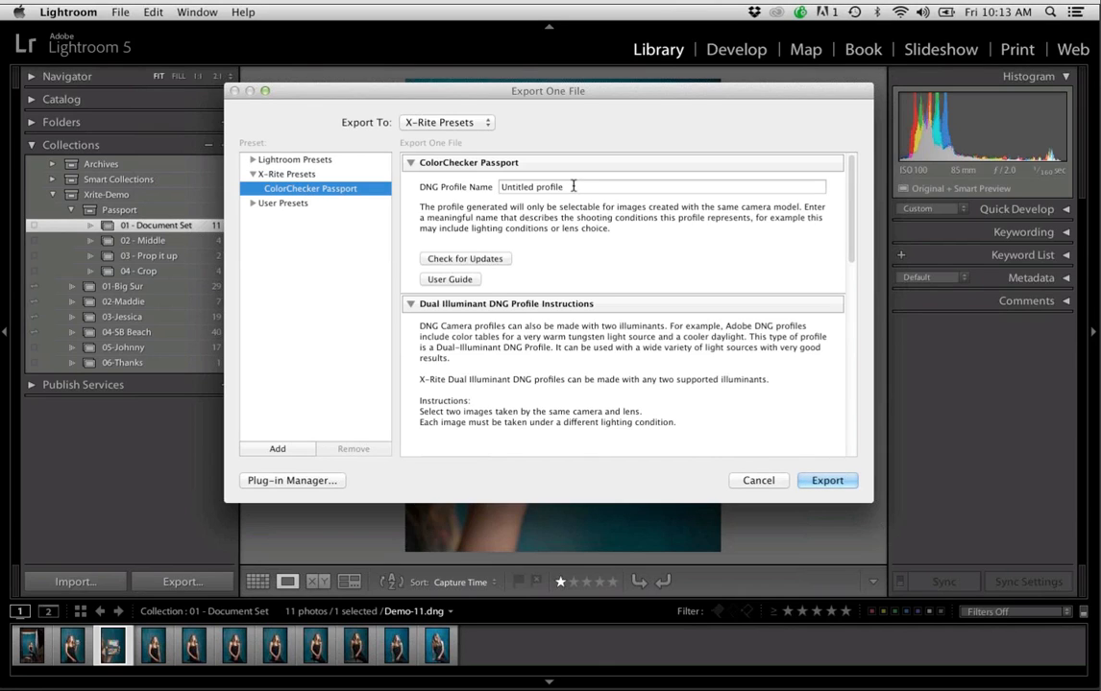
pyautogui.press('Tab')
pyautogui.write('Stu')
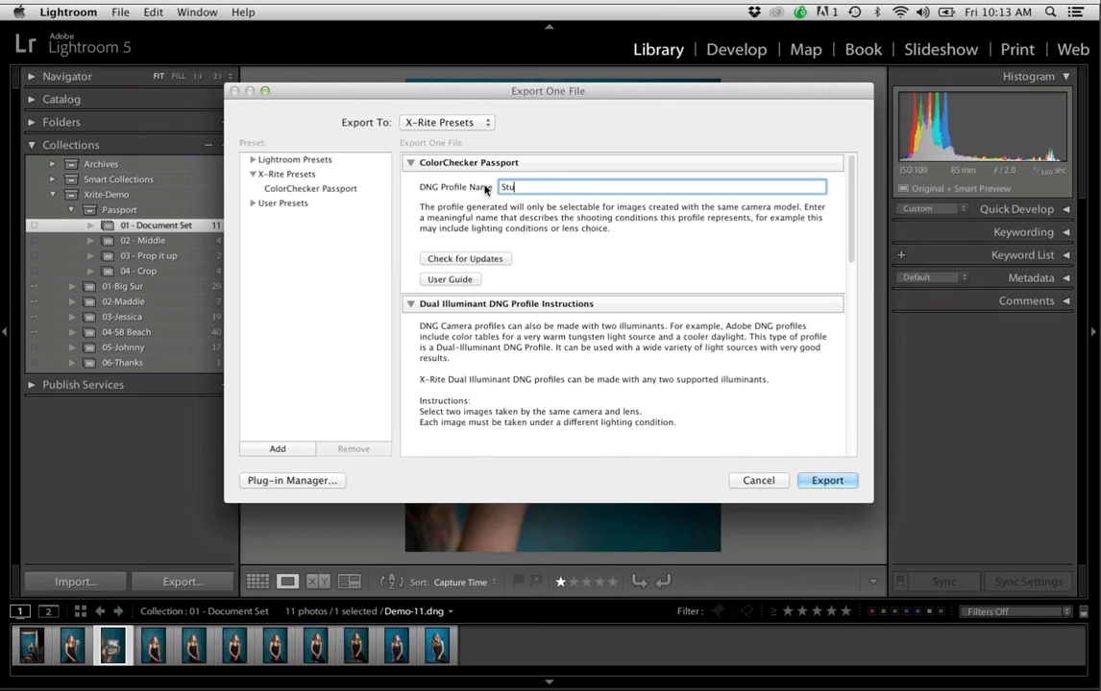
pyautogui.write('idio-1')
pyautogui.click(757, 481)
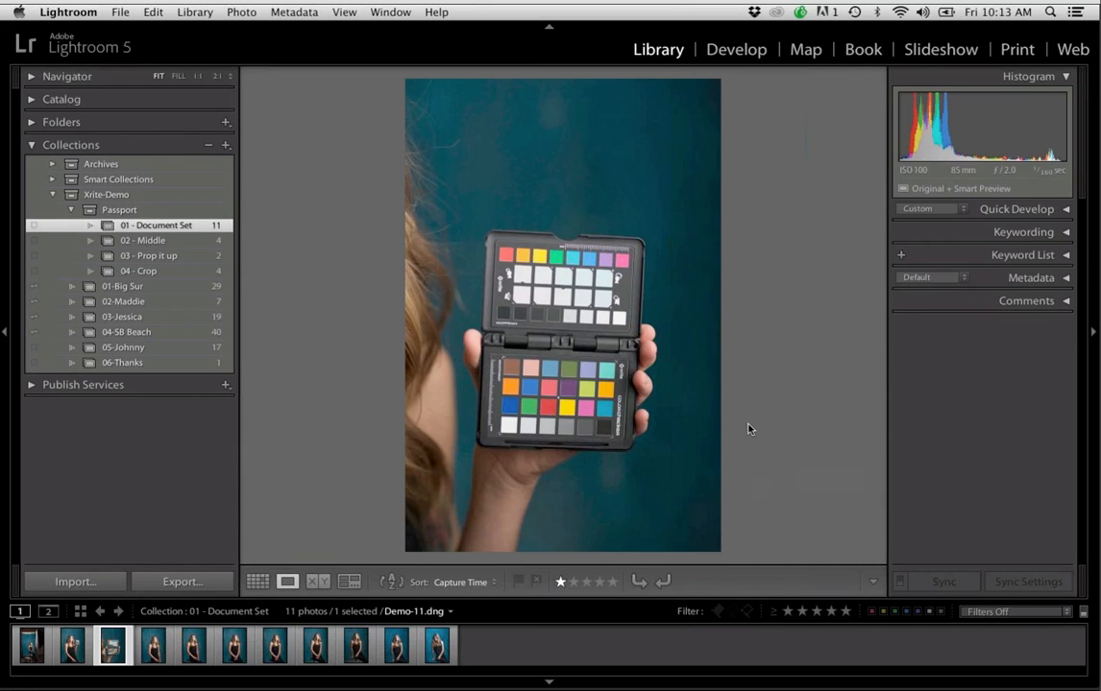
# Apply the 01 - Studio camera calibration profile to the color checker close-up in Develop
pyautogui.click(733, 55)
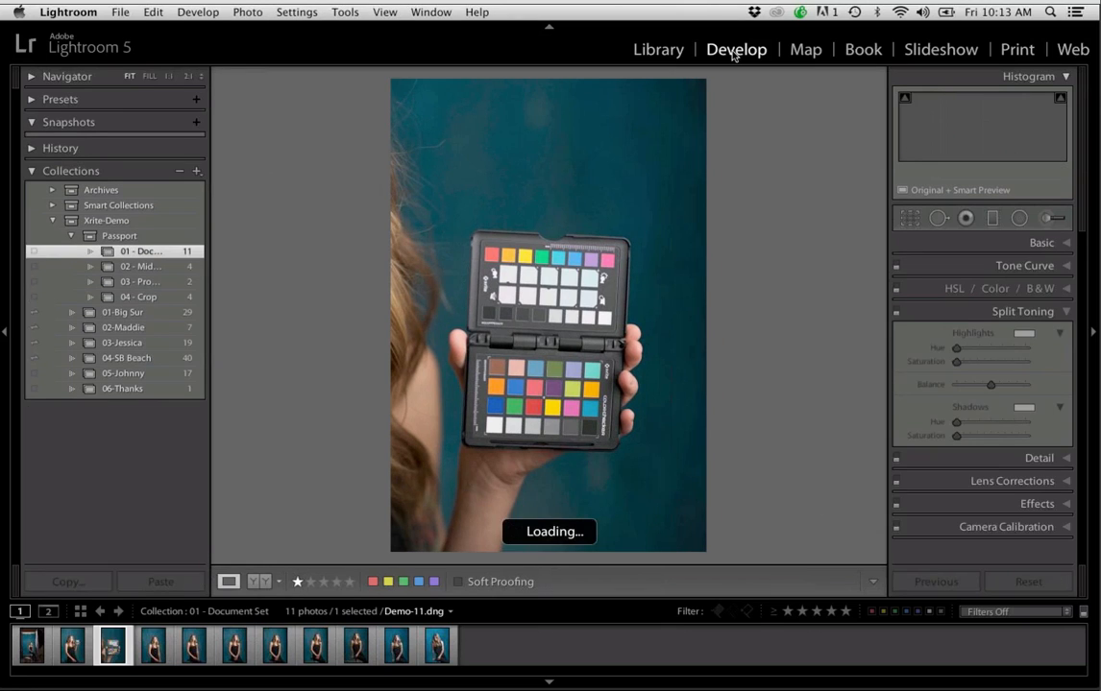
pyautogui.click(1027, 530)
pyautogui.moveTo(1085, 317); pyautogui.dragTo(1087, 395)
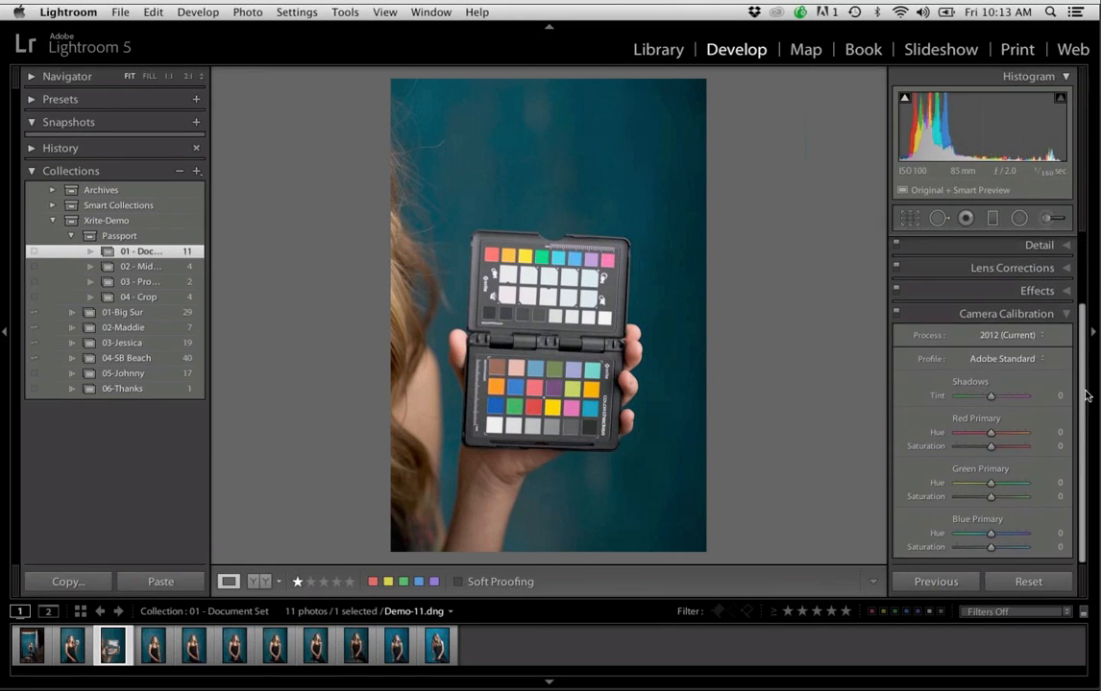
pyautogui.click(1033, 360)
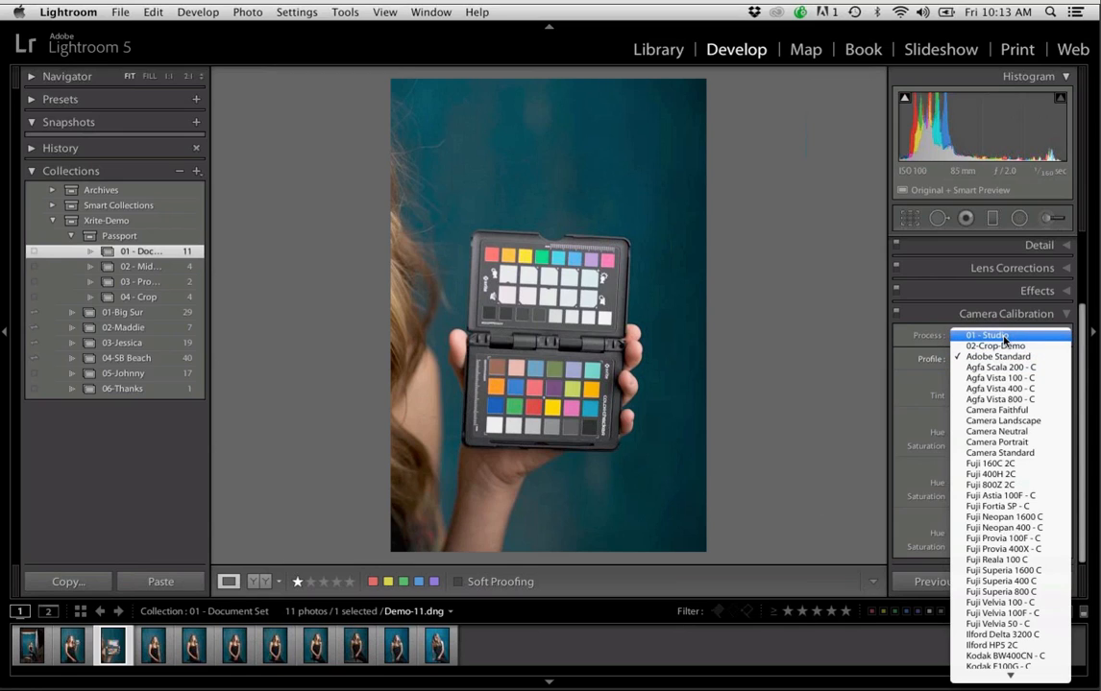
pyautogui.click(1003, 337)
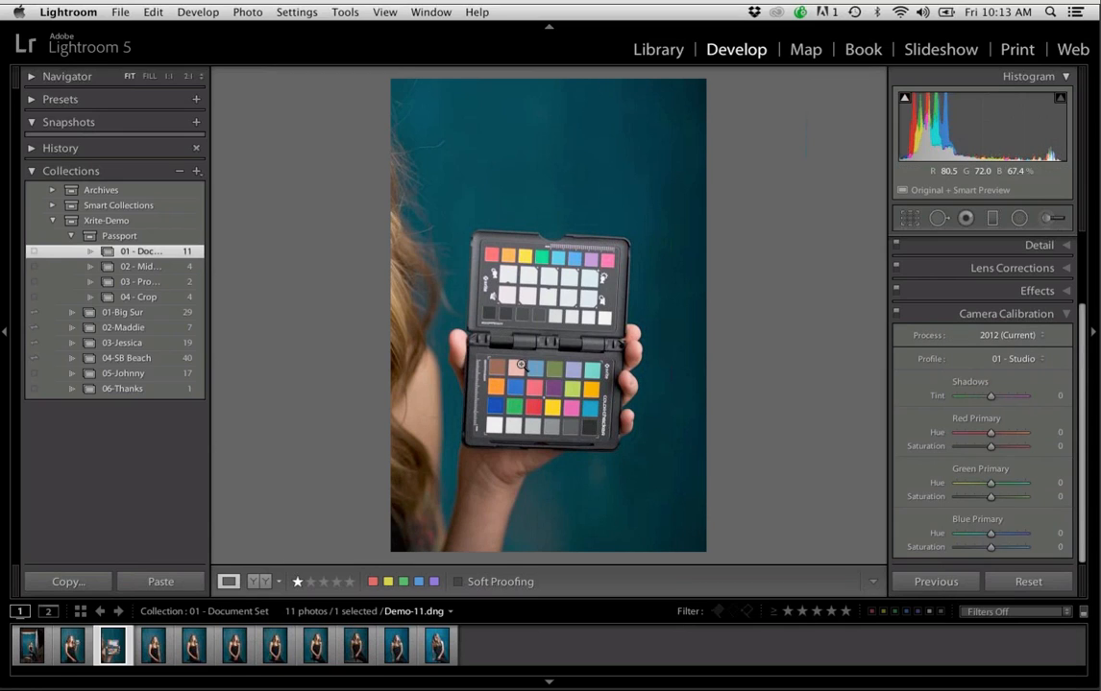
# Compare the Adobe Standard and 01 - Studio profiles on the enlarged color patches, ending with 01 - Studio
pyautogui.click(531, 337)
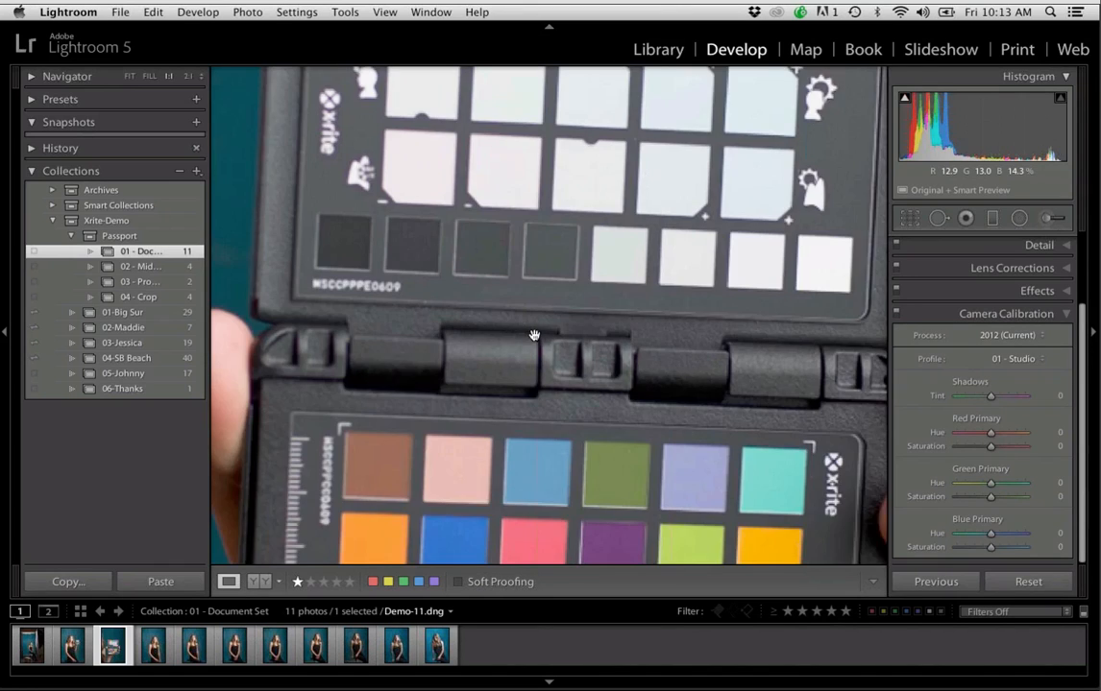
pyautogui.moveTo(566, 426); pyautogui.dragTo(536, 219)
pyautogui.click(1018, 358)
pyautogui.click(1030, 378)
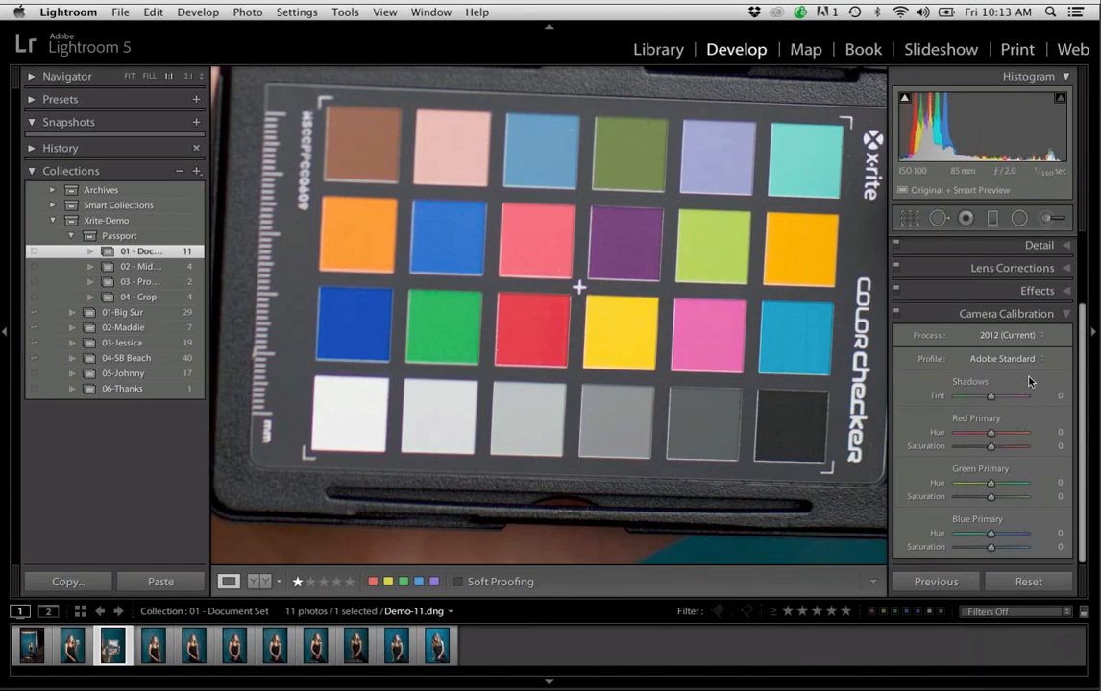
pyautogui.click(1008, 358)
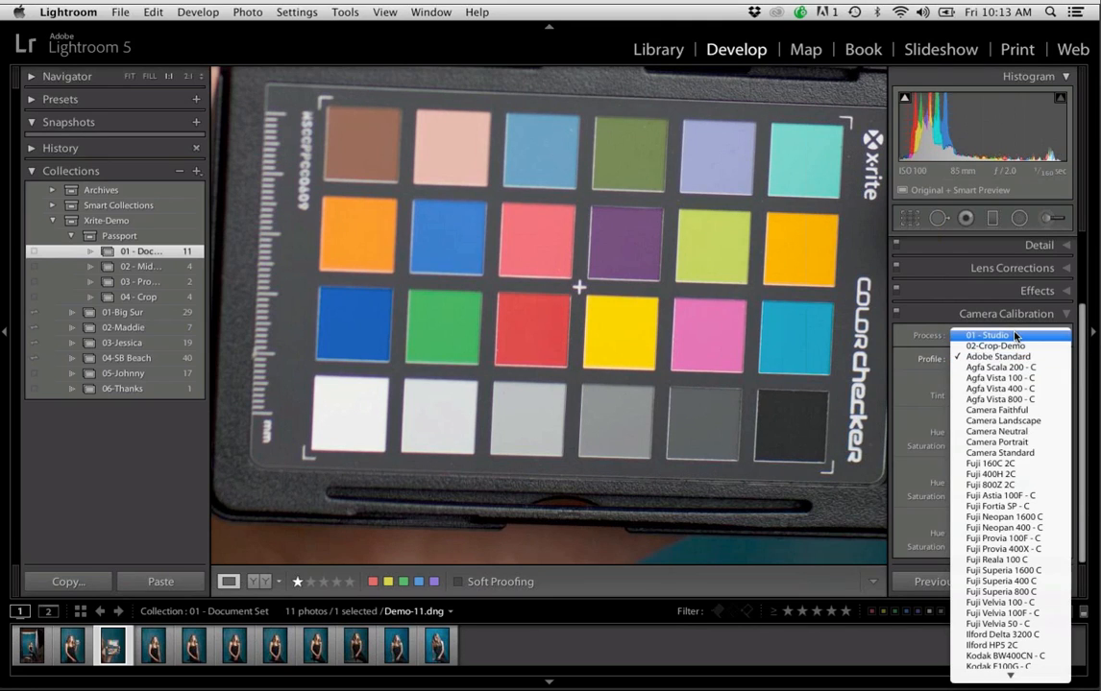
pyautogui.click(1015, 335)
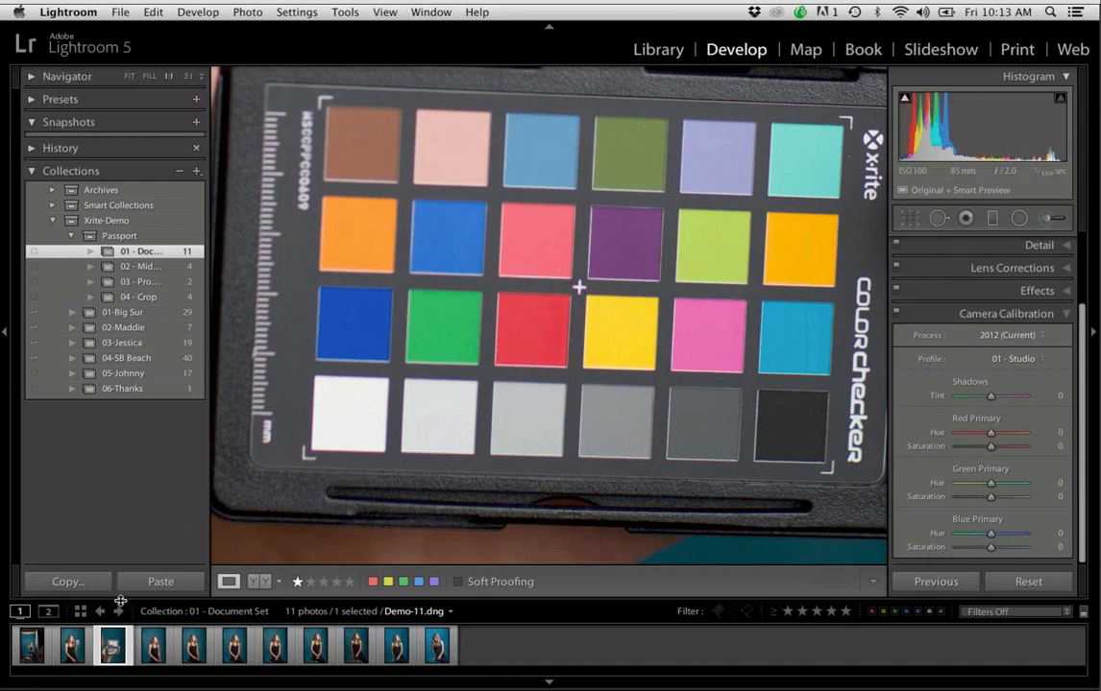
# Apply the 01 - Studio camera calibration profile to Demo-9.dng, the first photo of the set
pyautogui.click(32, 646)
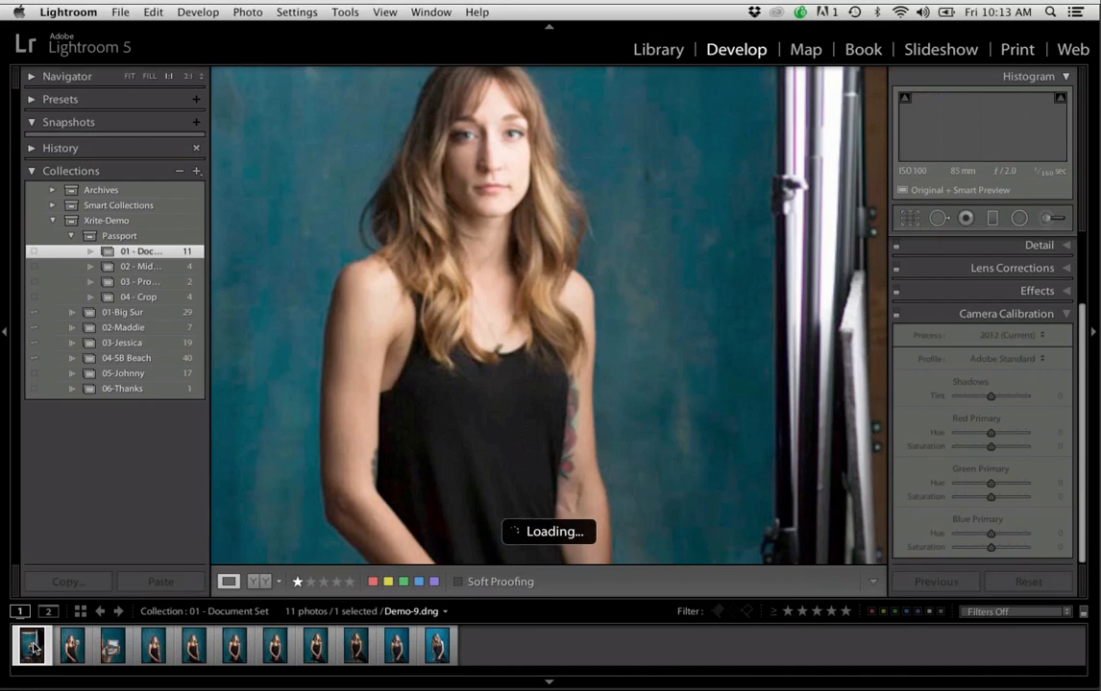
pyautogui.click(545, 430)
pyautogui.click(998, 358)
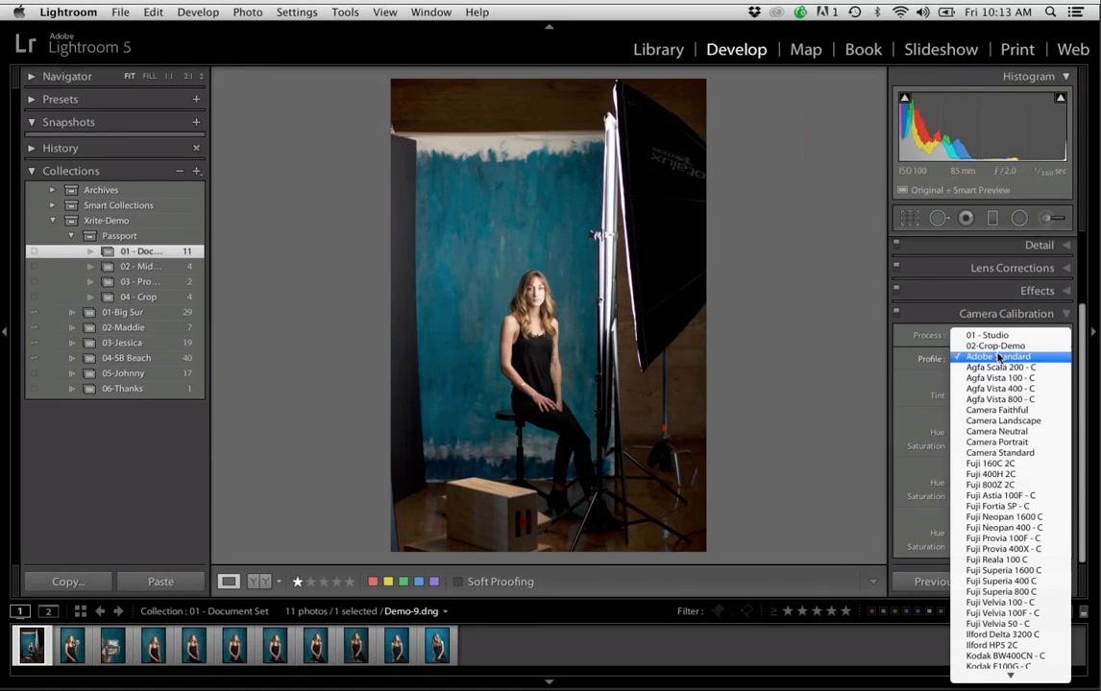
pyautogui.click(987, 335)
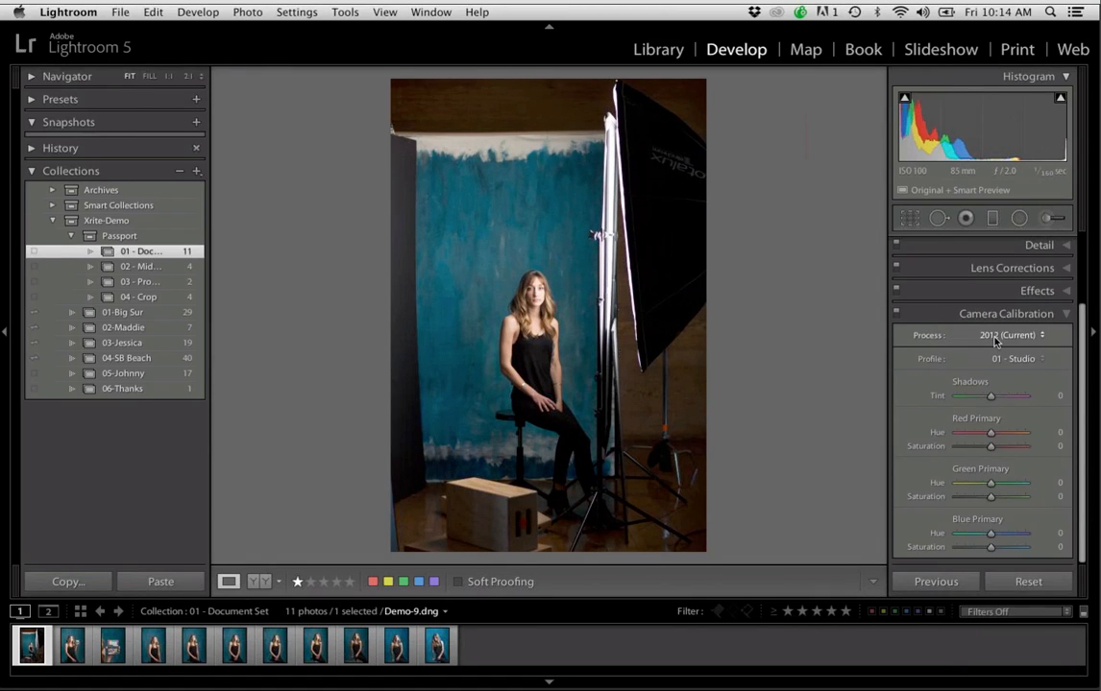
# Compare Adobe Standard with 01 - Studio on the enlarged view of the woman and backdrop, ending with 01 - Studio
pyautogui.click(491, 332)
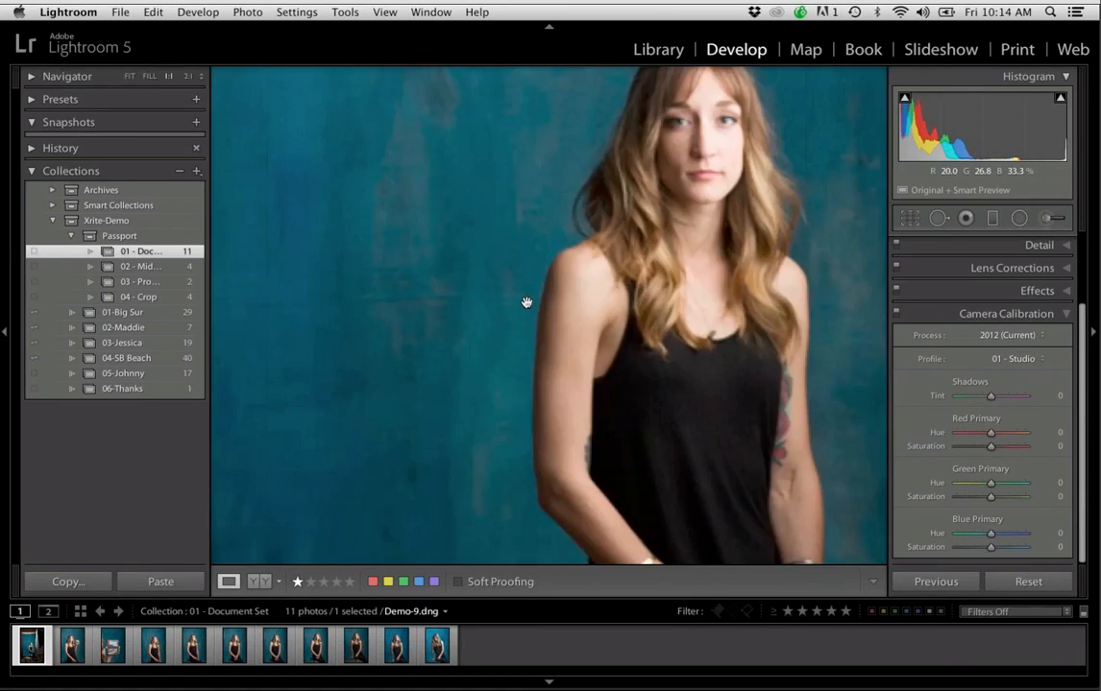
pyautogui.moveTo(553, 341); pyautogui.dragTo(552, 358)
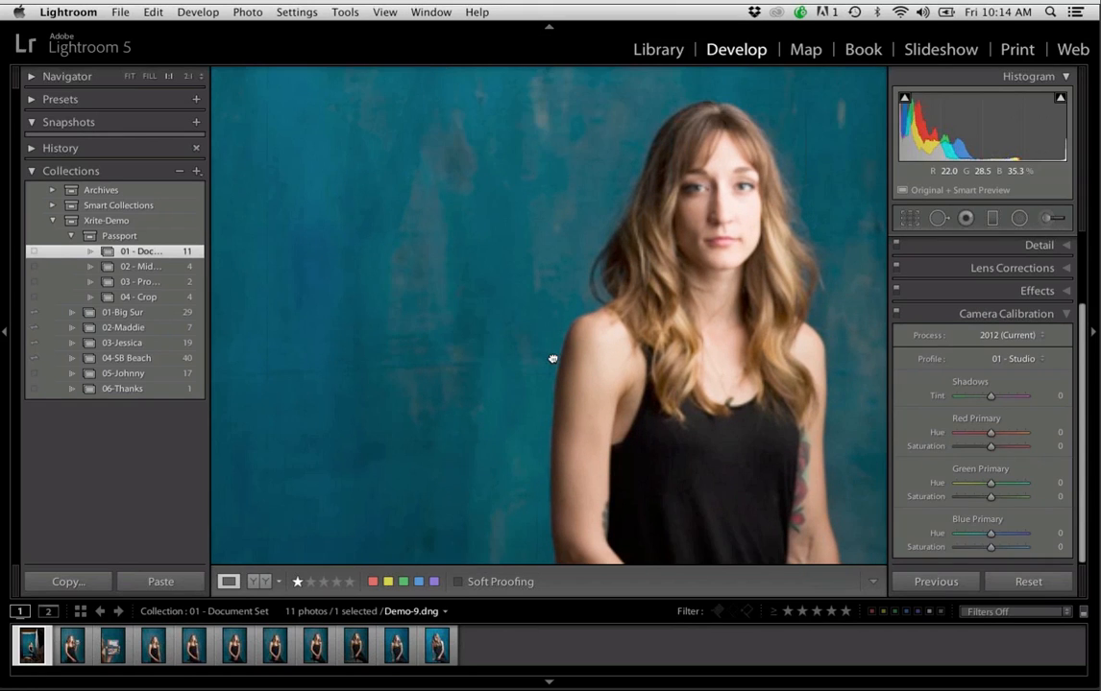
pyautogui.click(1013, 359)
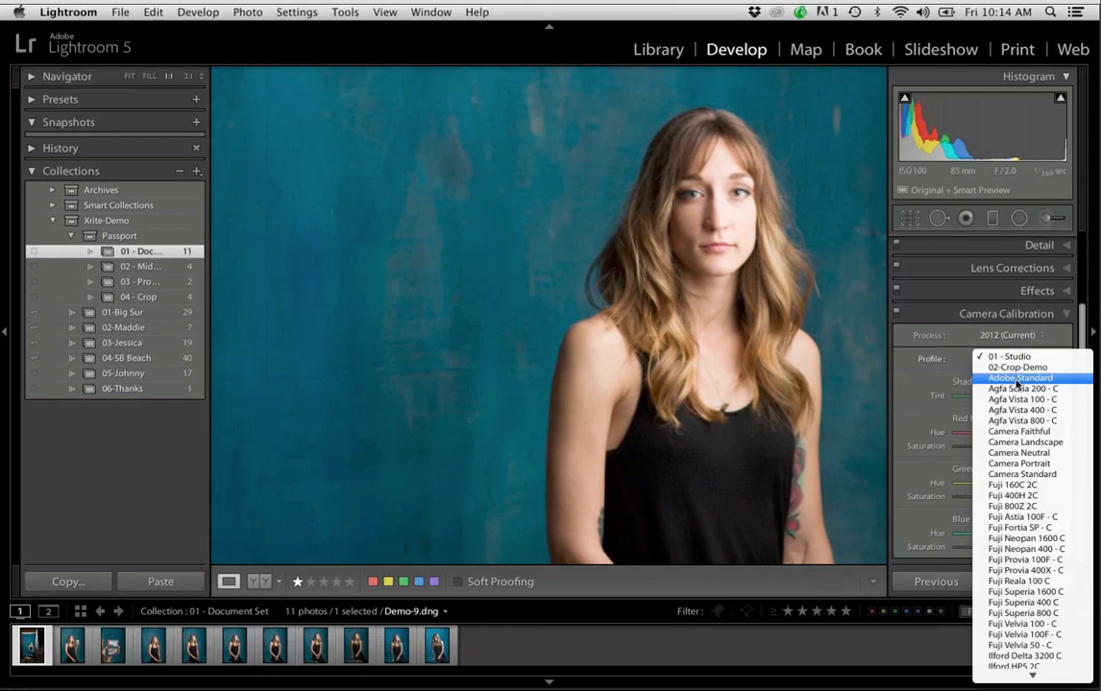
pyautogui.click(1016, 382)
pyautogui.click(1016, 357)
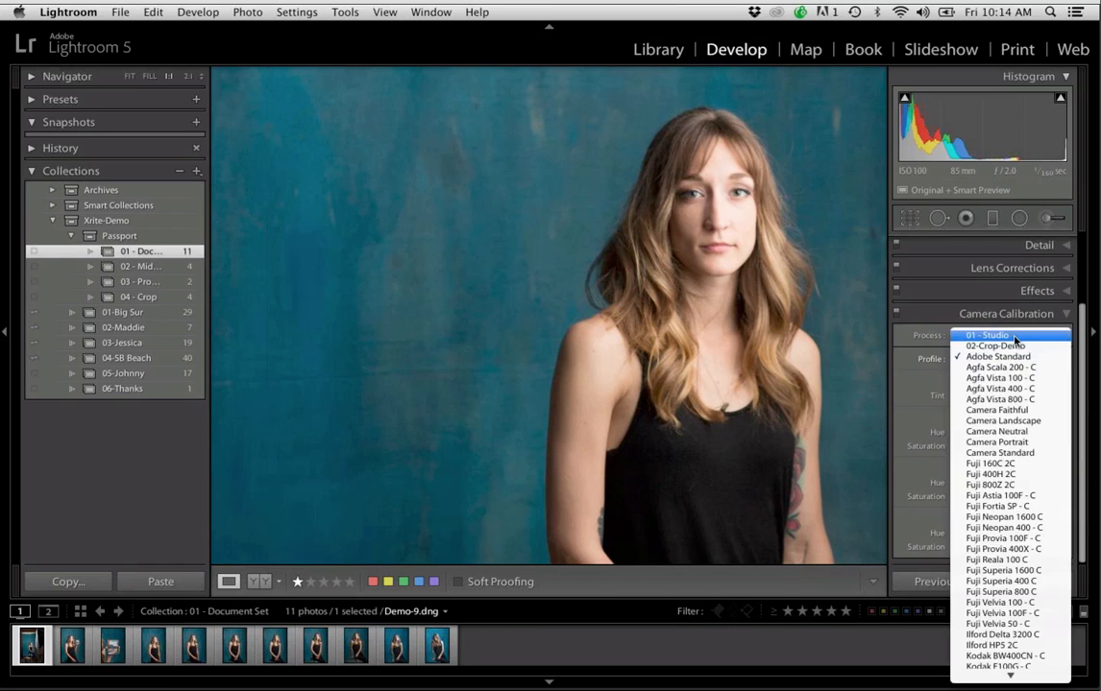
pyautogui.click(1015, 336)
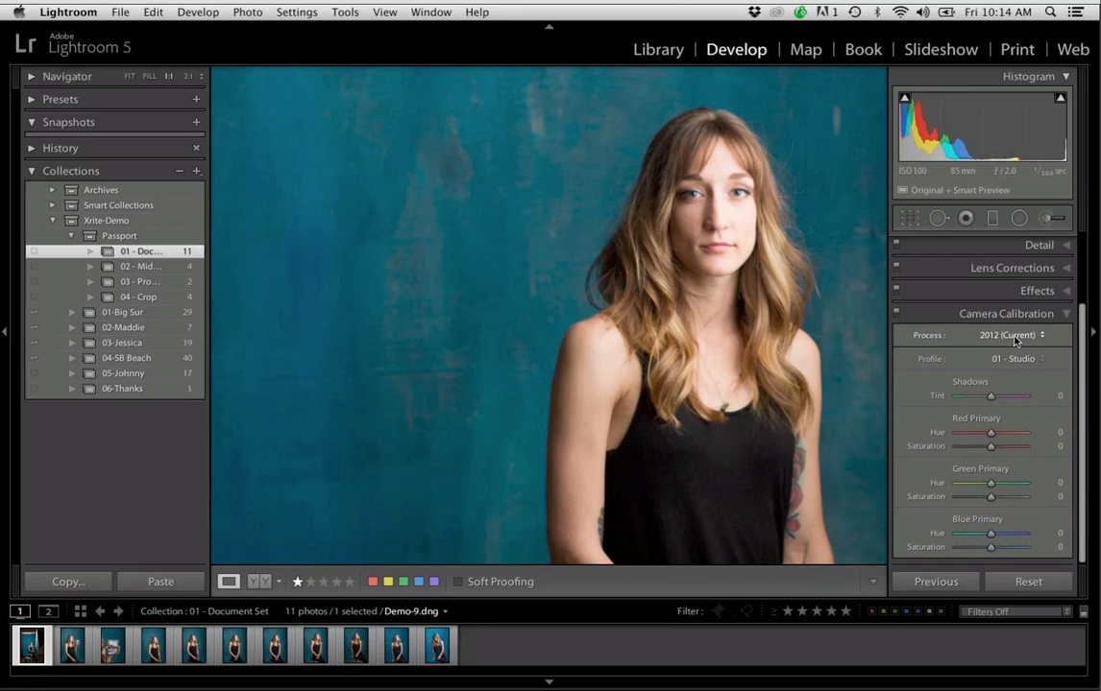
# Return to the Library grid, open the photo of the woman holding the color checker and enlarge the checker
pyautogui.press('g')
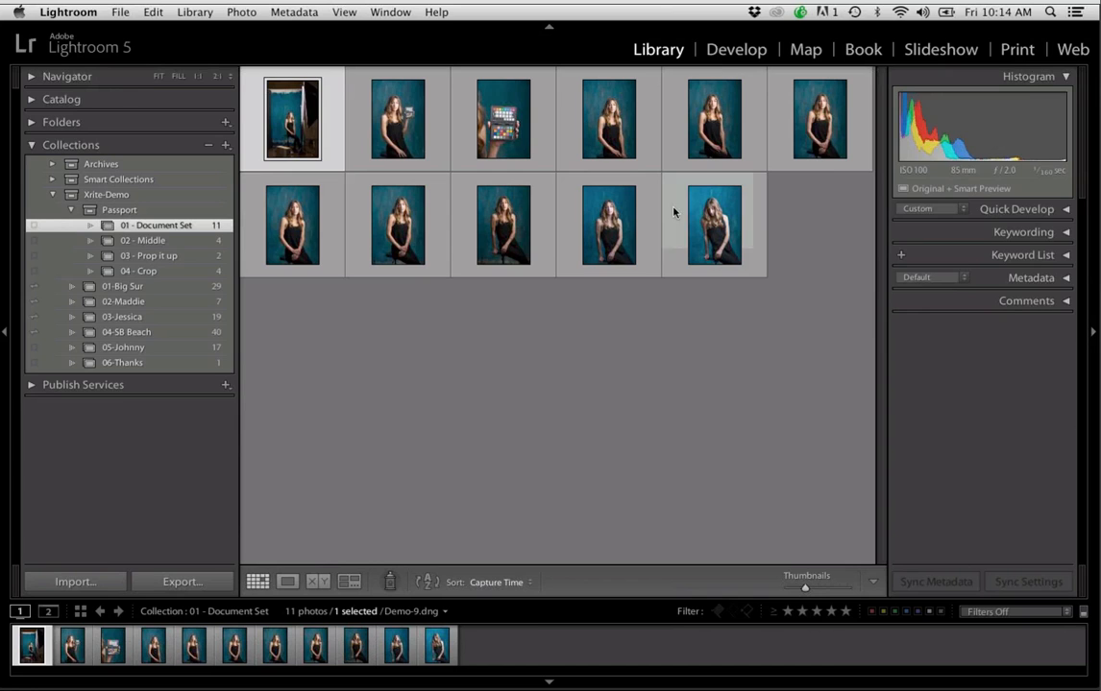
pyautogui.click(415, 121)
pyautogui.doubleClick(415, 121)
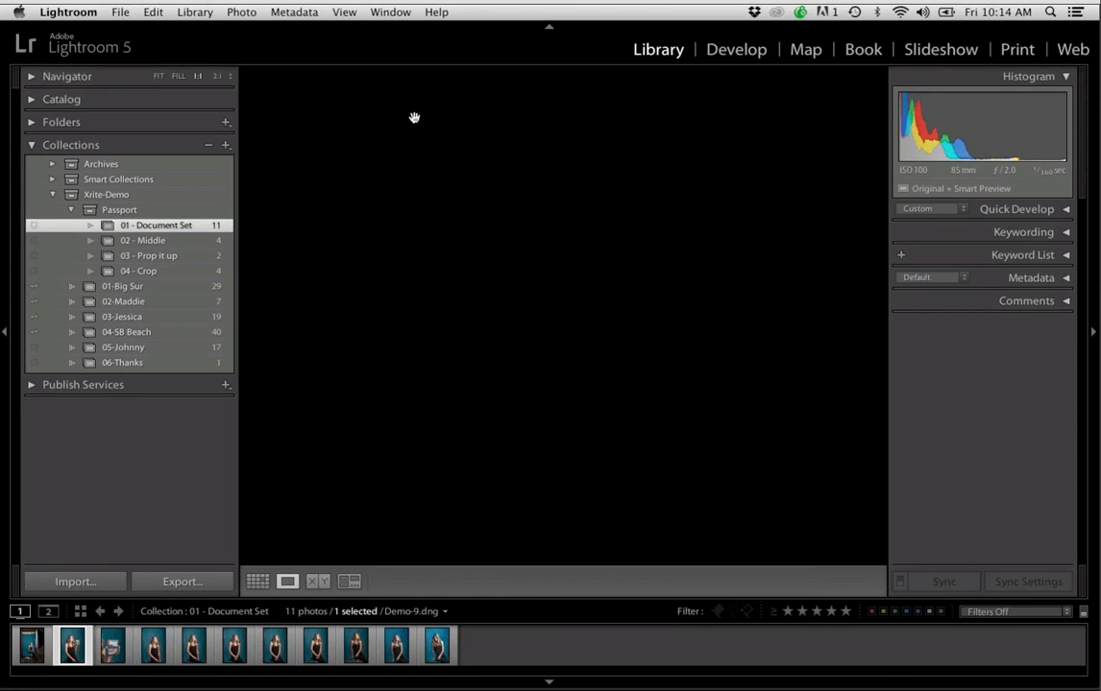
pyautogui.click(645, 202)
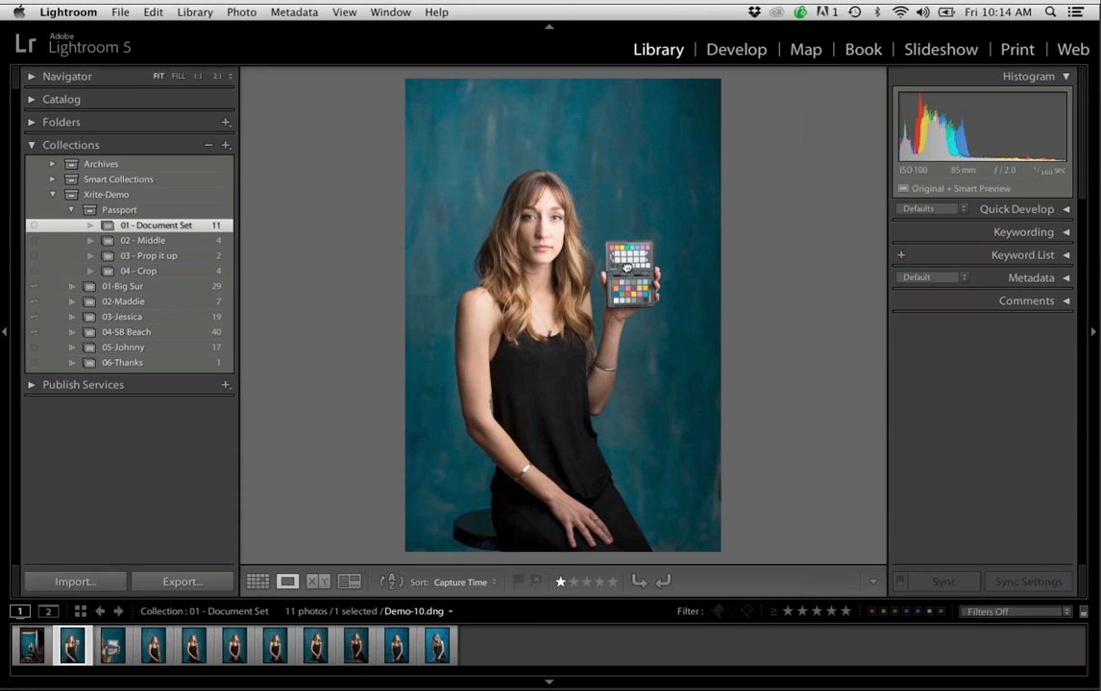
pyautogui.click(626, 266)
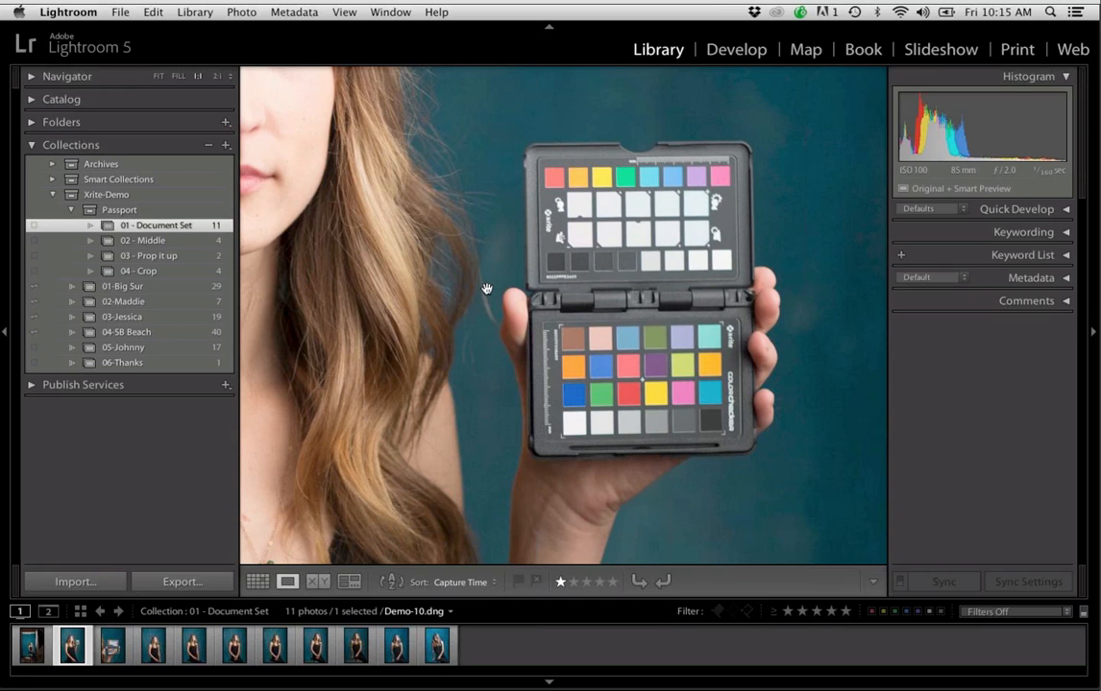
# Open the 02 - Middle collection and view its four photos one by one at full-frame size
pyautogui.click(200, 242)
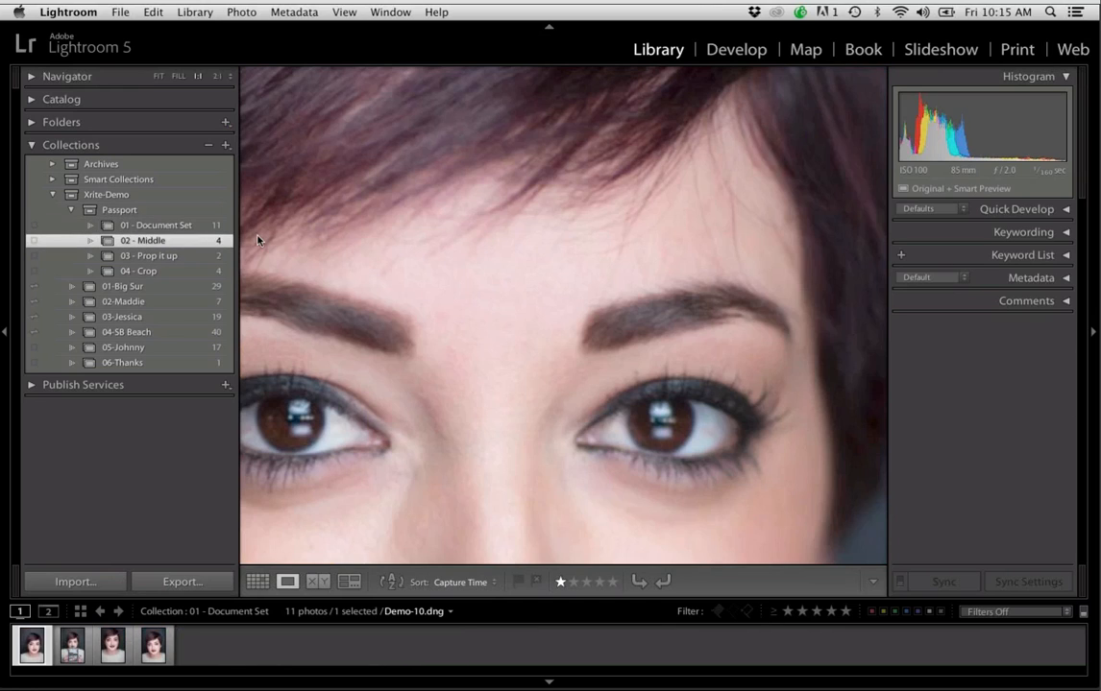
pyautogui.click(344, 248)
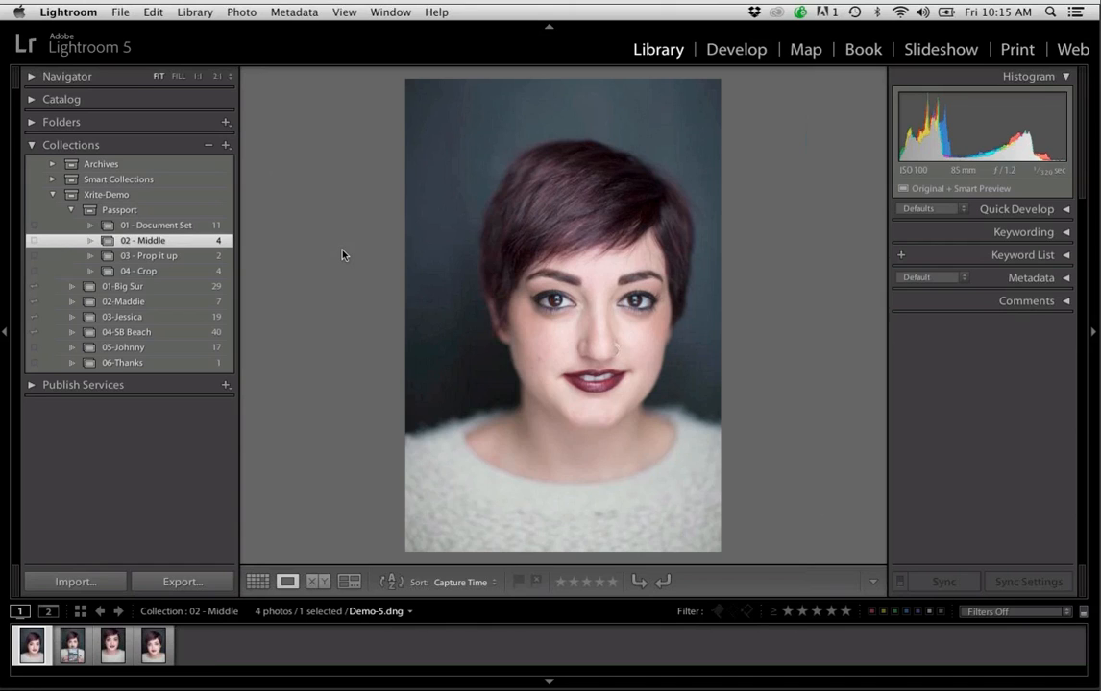
pyautogui.press('Right')
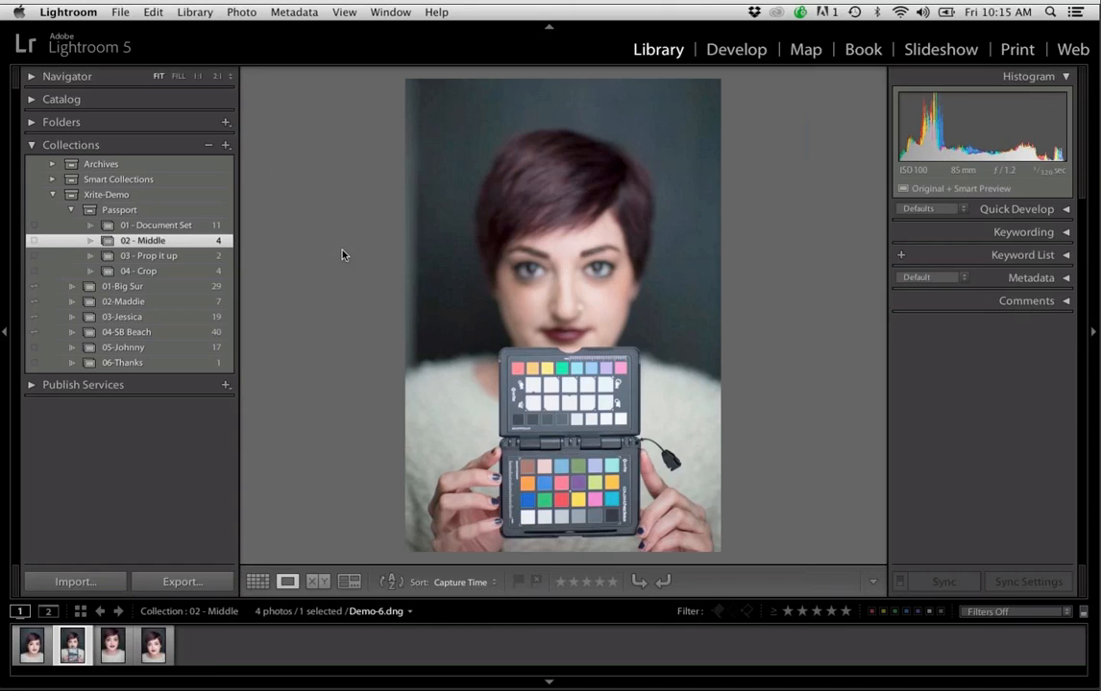
pyautogui.press('Right')
pyautogui.press('Right')
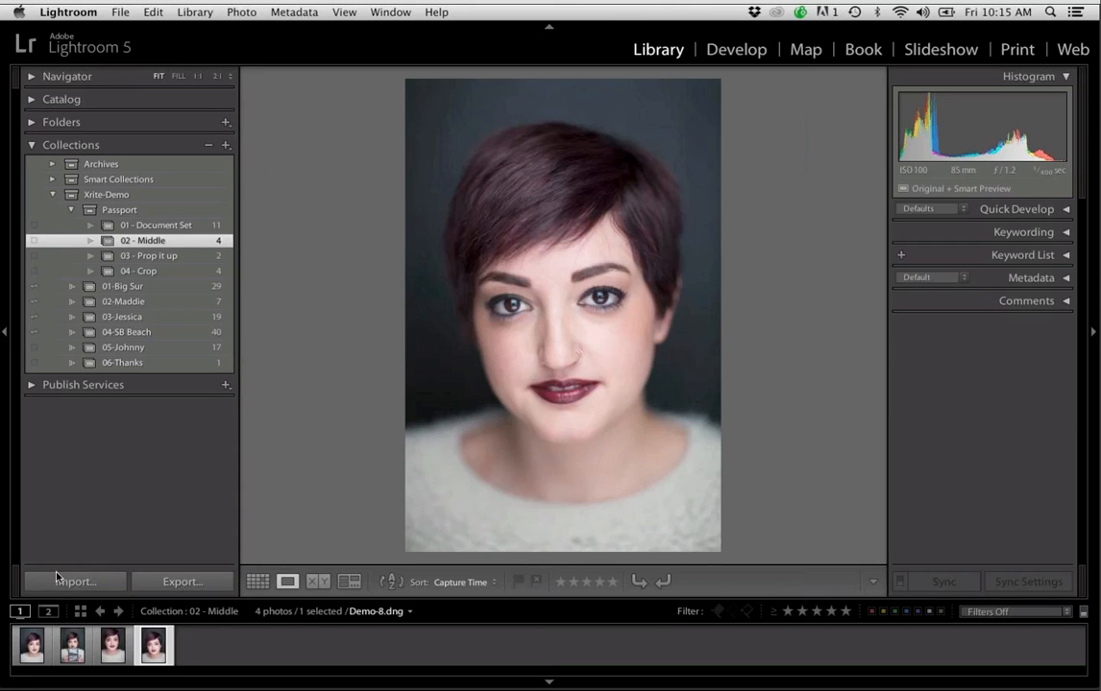
# Survey all four 02 - Middle photos together with the surrounding panels hidden, and restore the panels
pyautogui.keyDown('shift'); pyautogui.click(35, 643); pyautogui.keyUp('shift')
pyautogui.press('n')
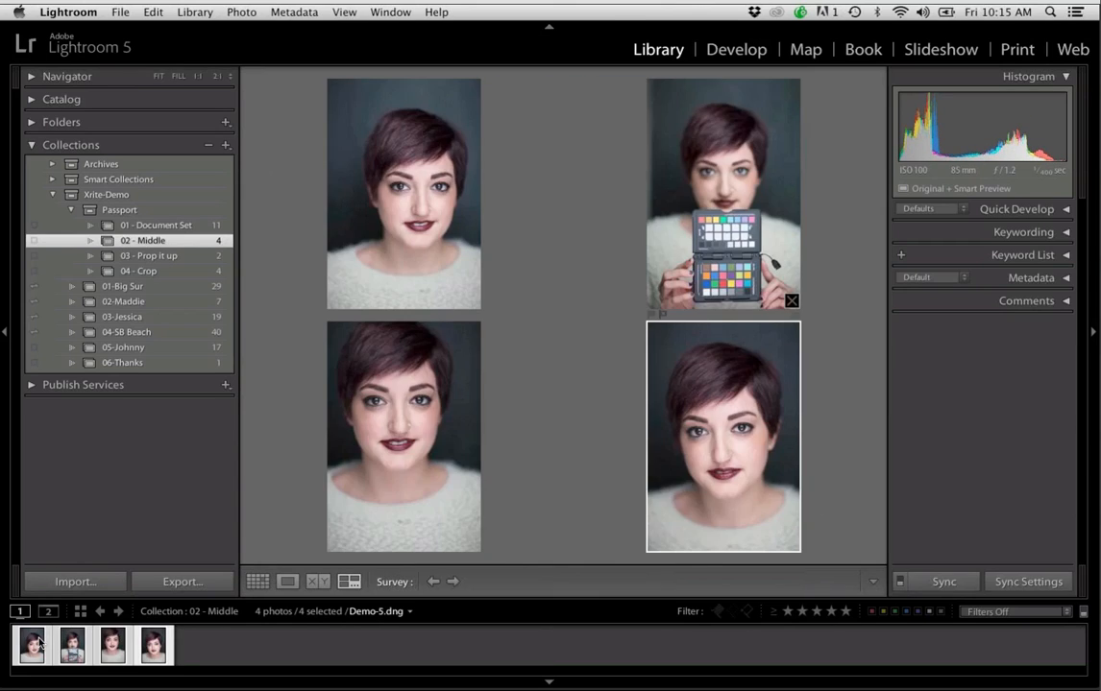
pyautogui.hotkey('shift', 'Tab')
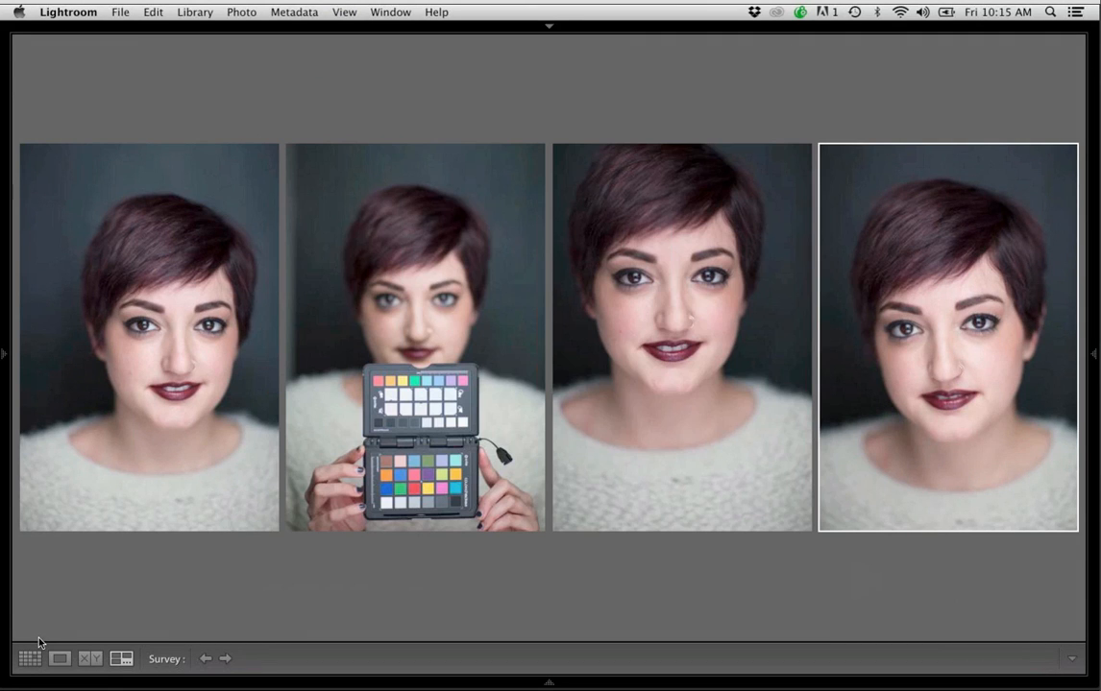
pyautogui.hotkey('shift', 'Tab')
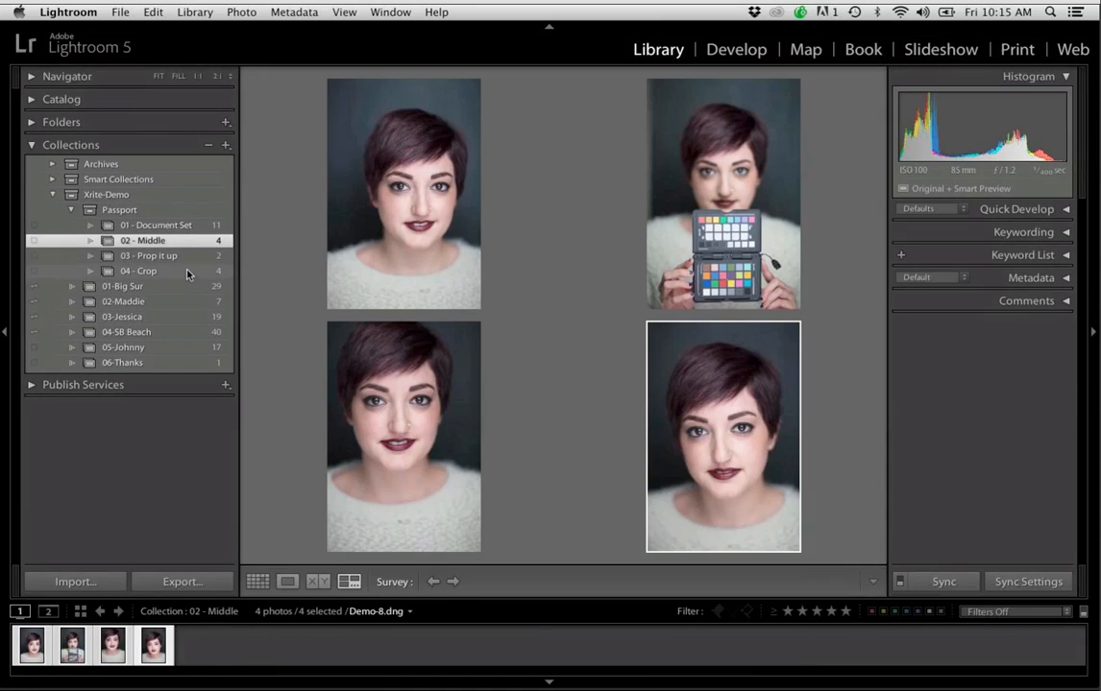
# Open the 03 - Prop it up collection and view the rooftop portrait, ending on the propped-up color checker
pyautogui.click(153, 255)
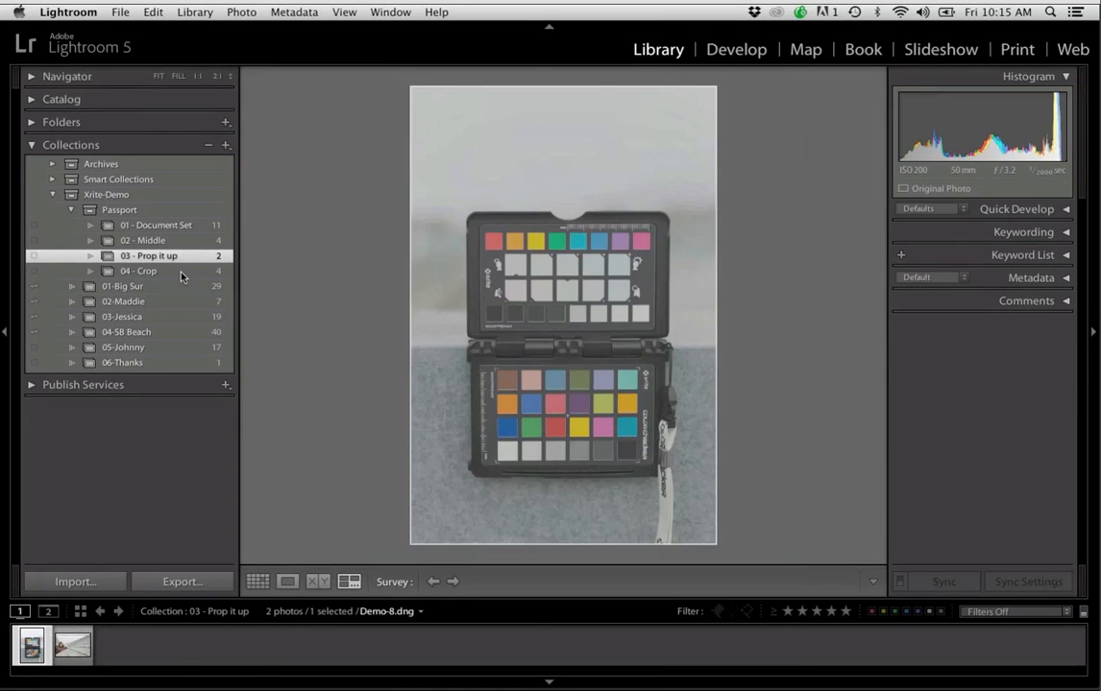
pyautogui.click(63, 651)
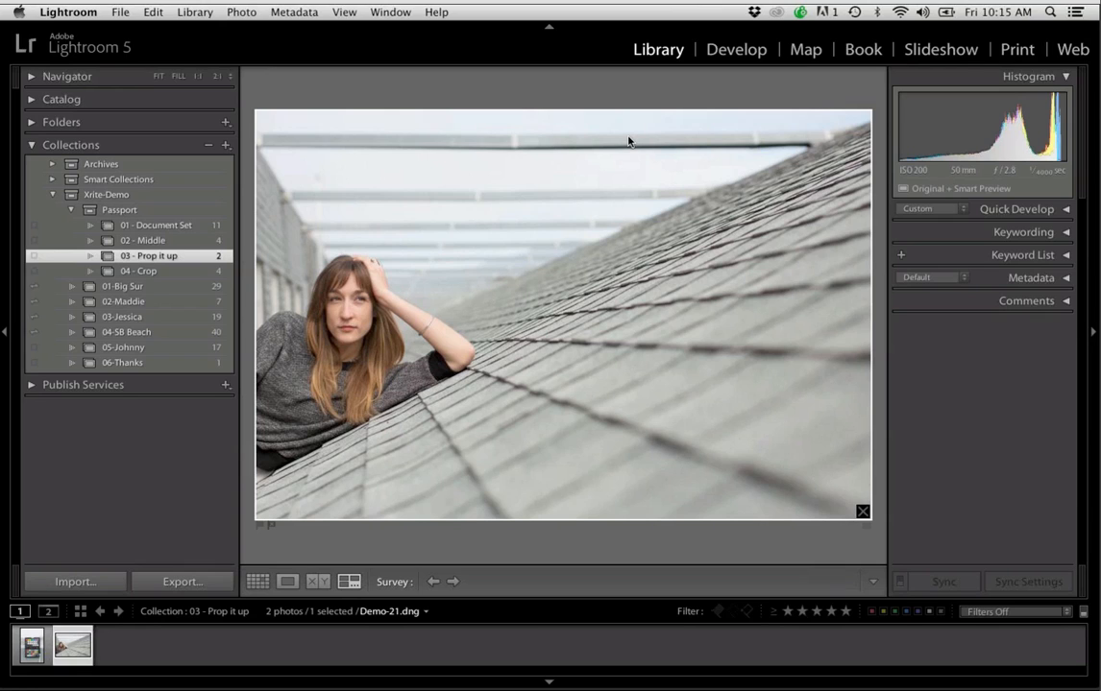
pyautogui.click(26, 646)
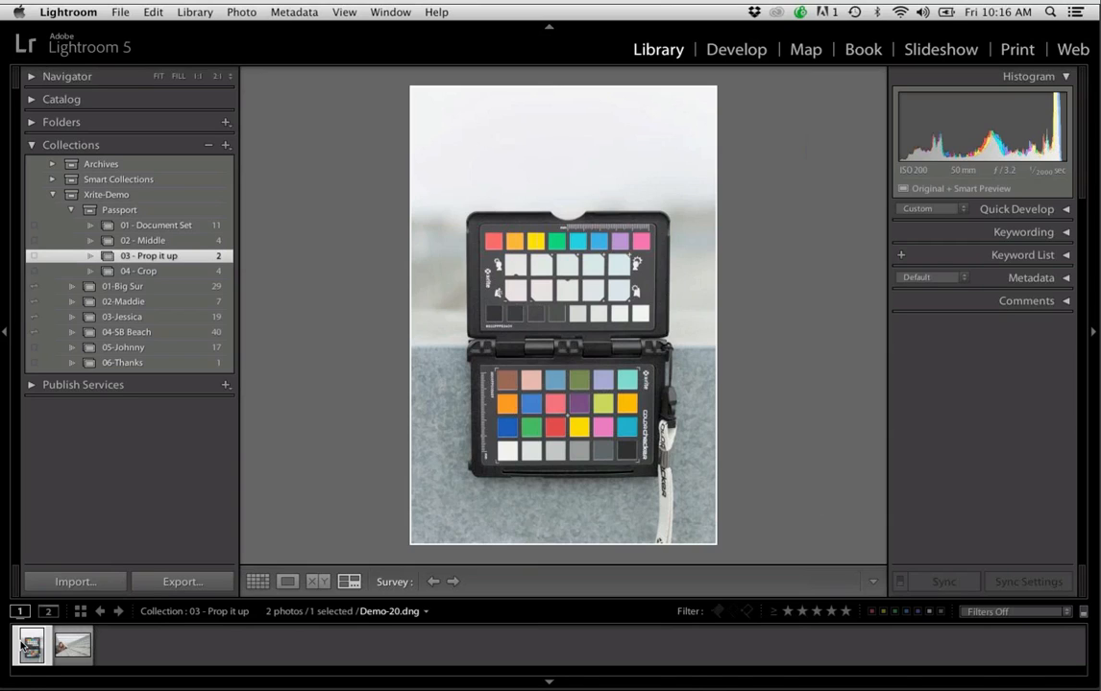
# Open the 04 - Crop collection, survey its four photos together with the panels hidden, and restore the panels
pyautogui.click(215, 272)
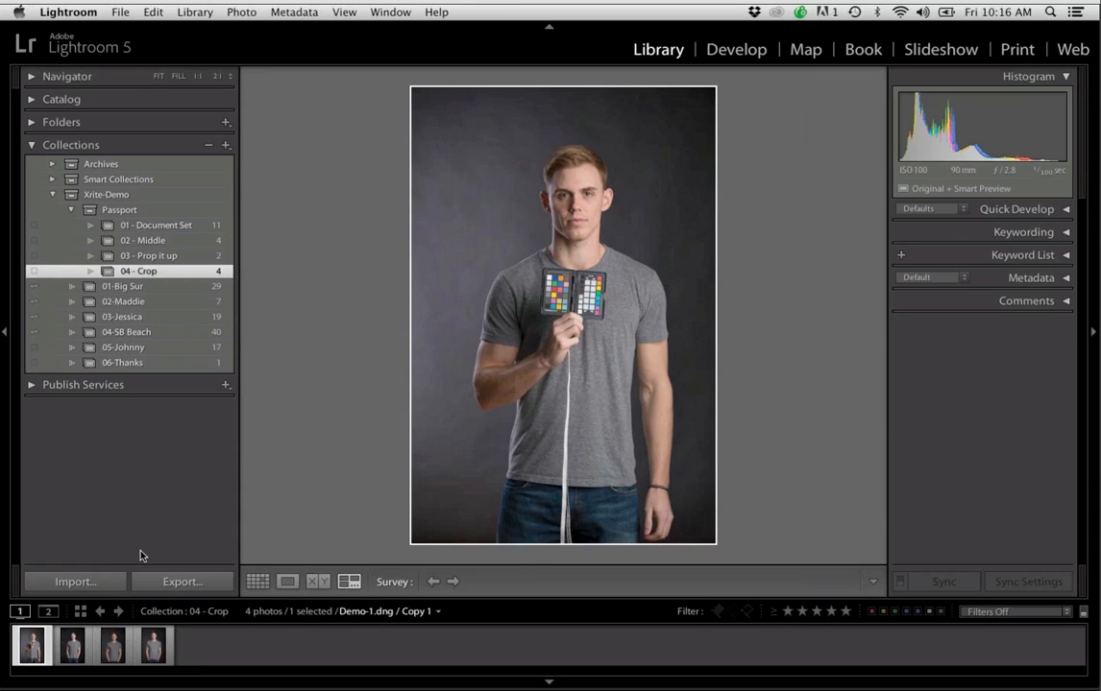
pyautogui.keyDown('shift'); pyautogui.click(154, 647); pyautogui.keyUp('shift')
pyautogui.hotkey('shift', 'Tab')
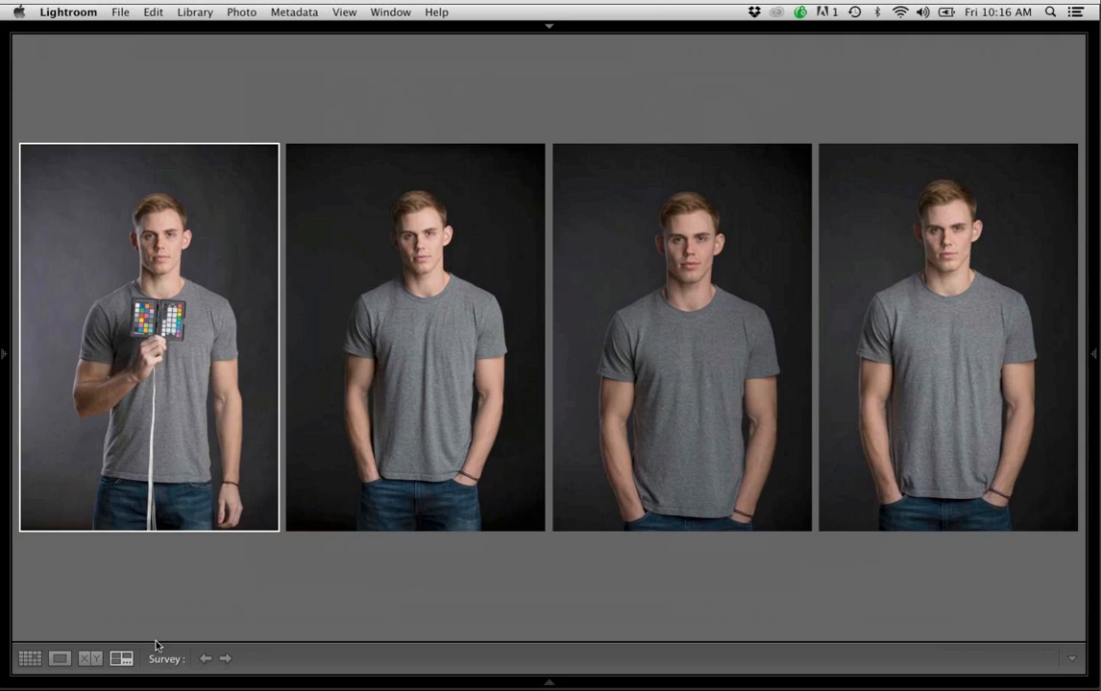
pyautogui.hotkey('shift', 'Tab')
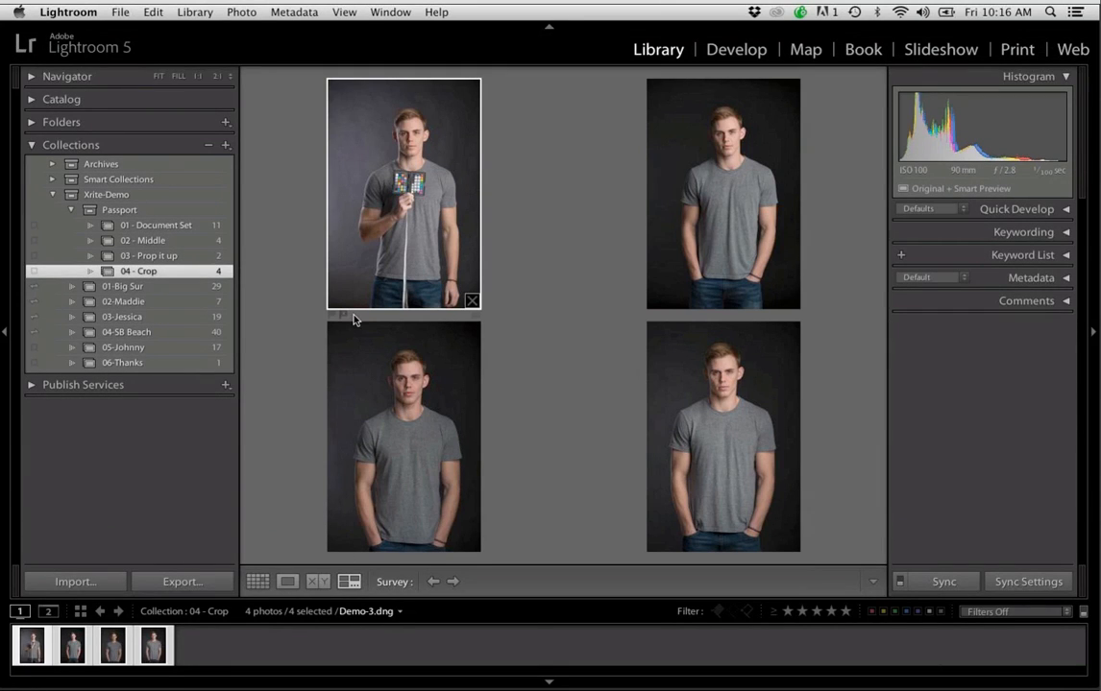
# Open the first photo of the 04 - Crop collection in Develop and crop it tightly around the color checker and the hand holding it
pyautogui.press('r')
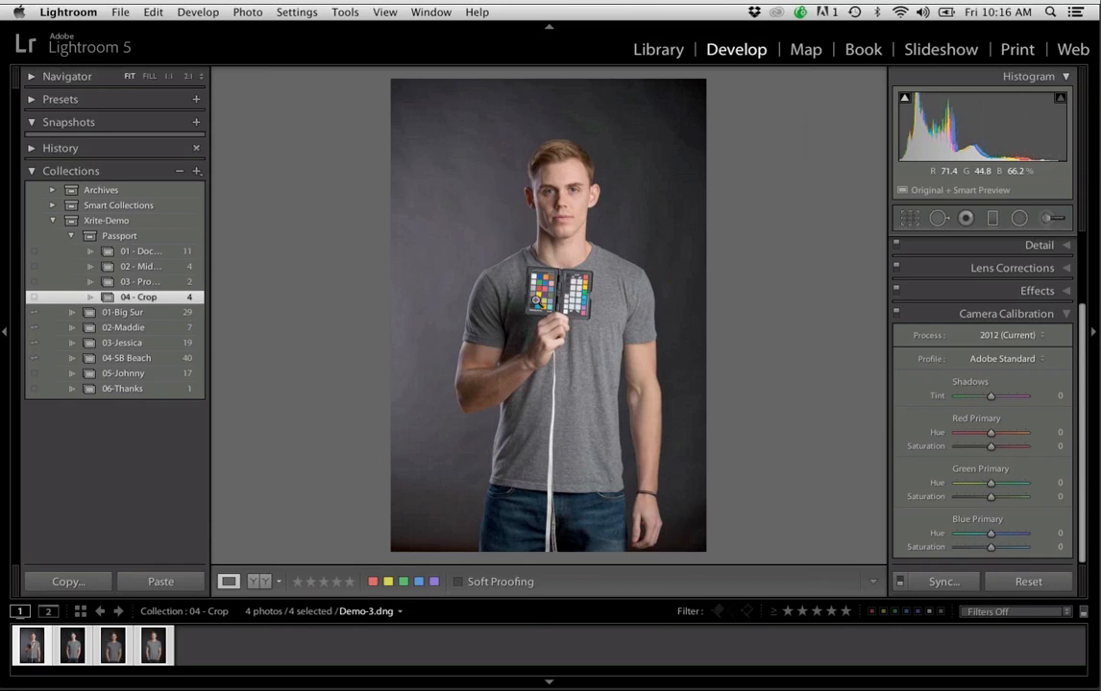
pyautogui.press('r')
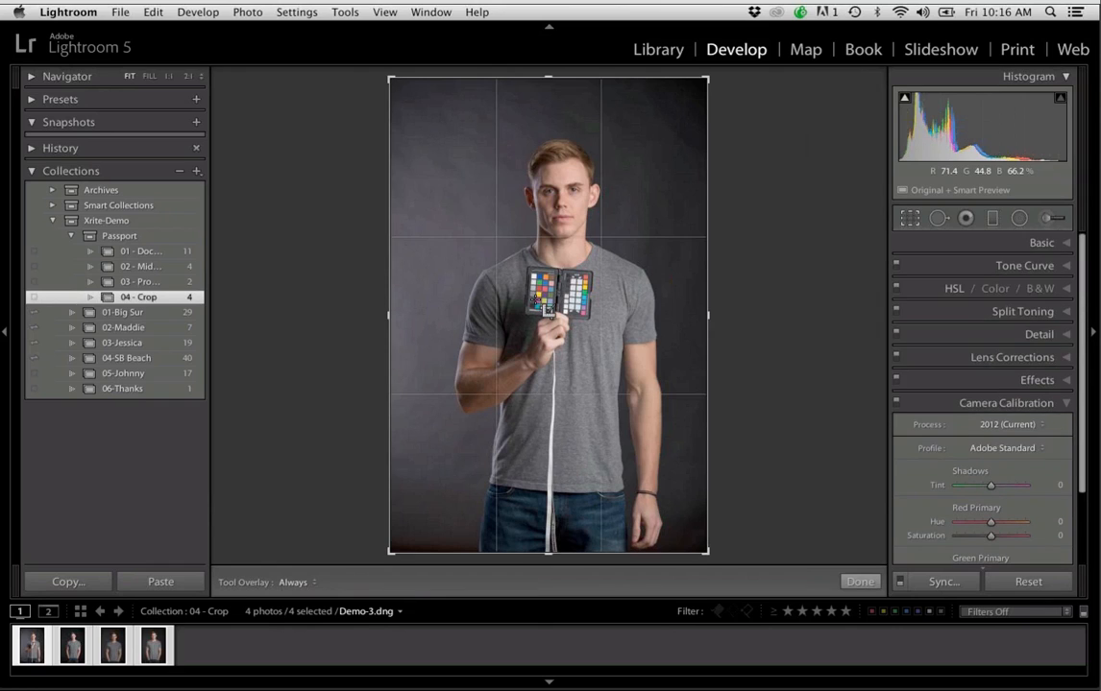
pyautogui.moveTo(699, 105); pyautogui.dragTo(668, 243)
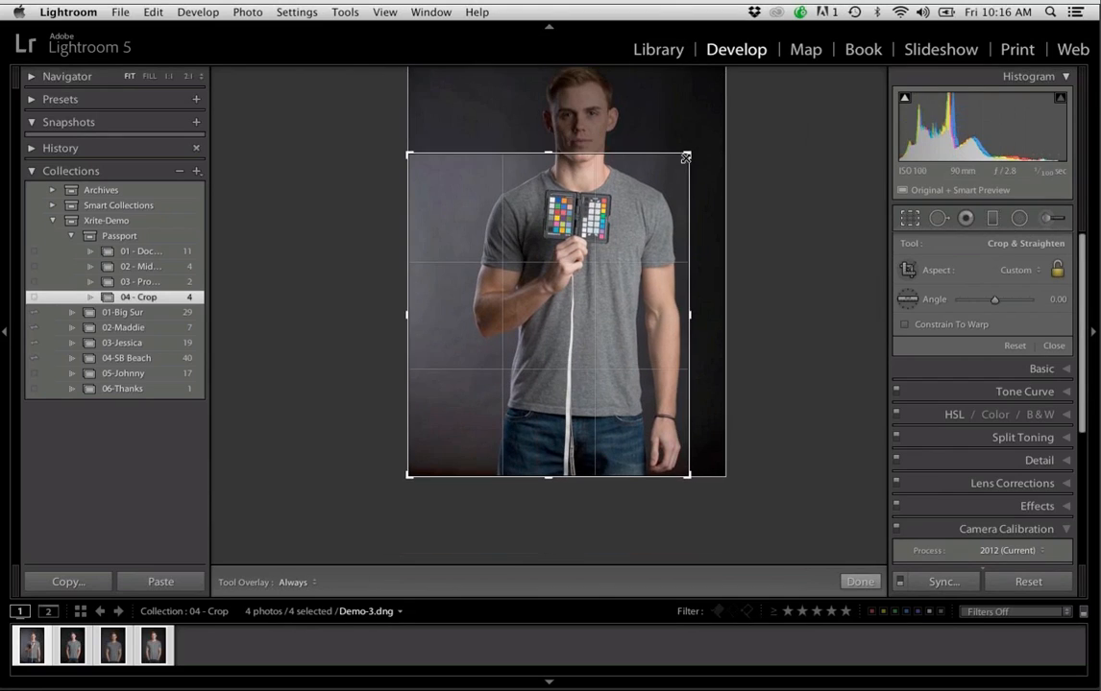
pyautogui.moveTo(433, 425); pyautogui.dragTo(459, 373)
pyautogui.moveTo(628, 373); pyautogui.dragTo(605, 364)
pyautogui.moveTo(487, 268); pyautogui.dragTo(501, 273)
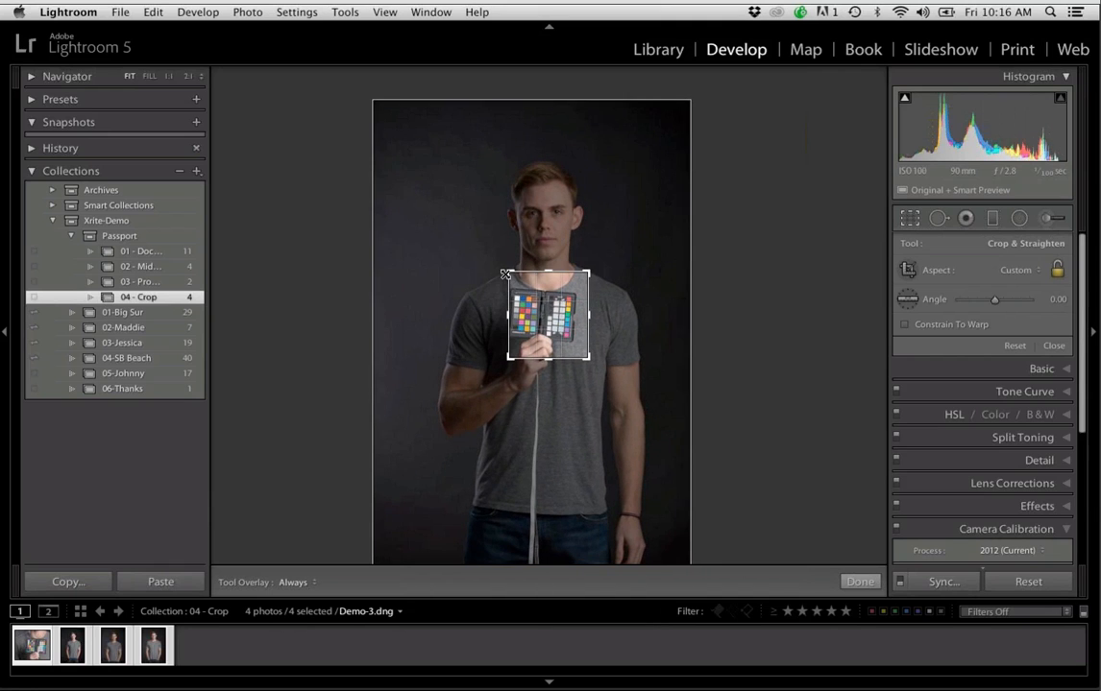
pyautogui.press('Return')
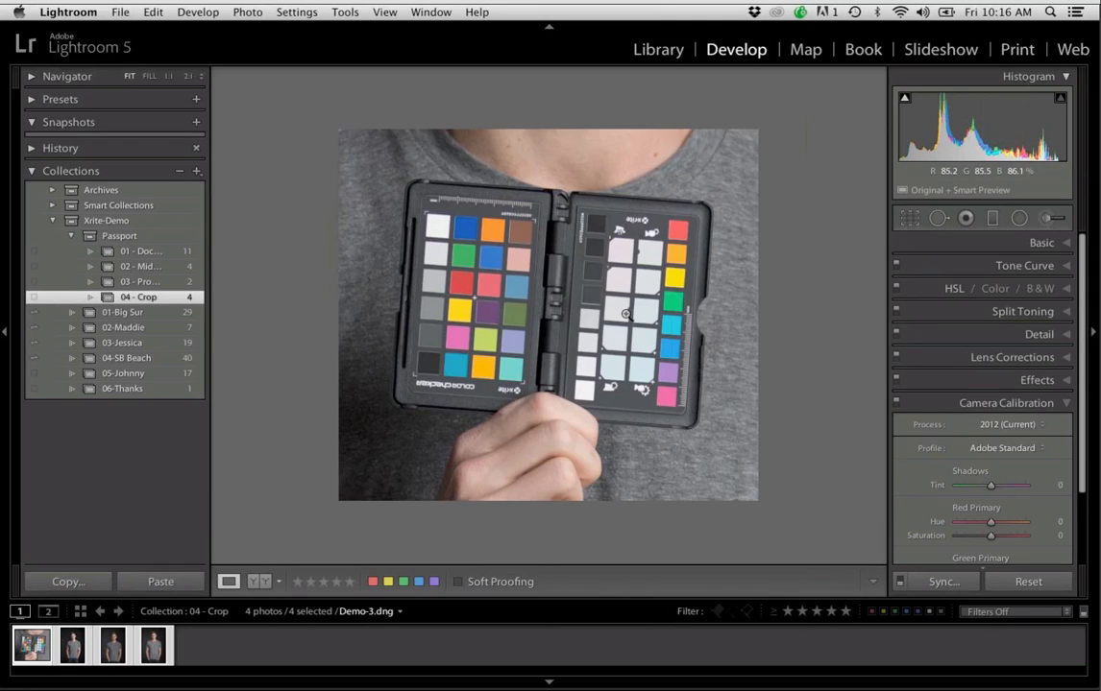
# Rotate the cropped color checker photo left (counterclockwise)
pyautogui.rightClick(625, 314)
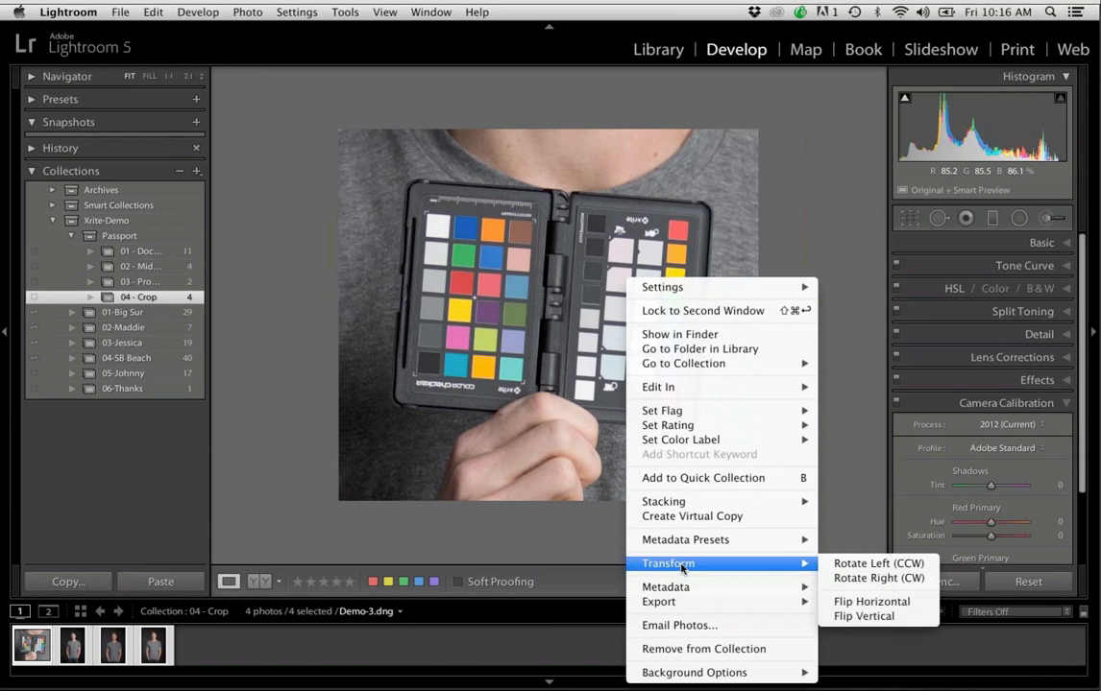
pyautogui.moveTo(679, 565)
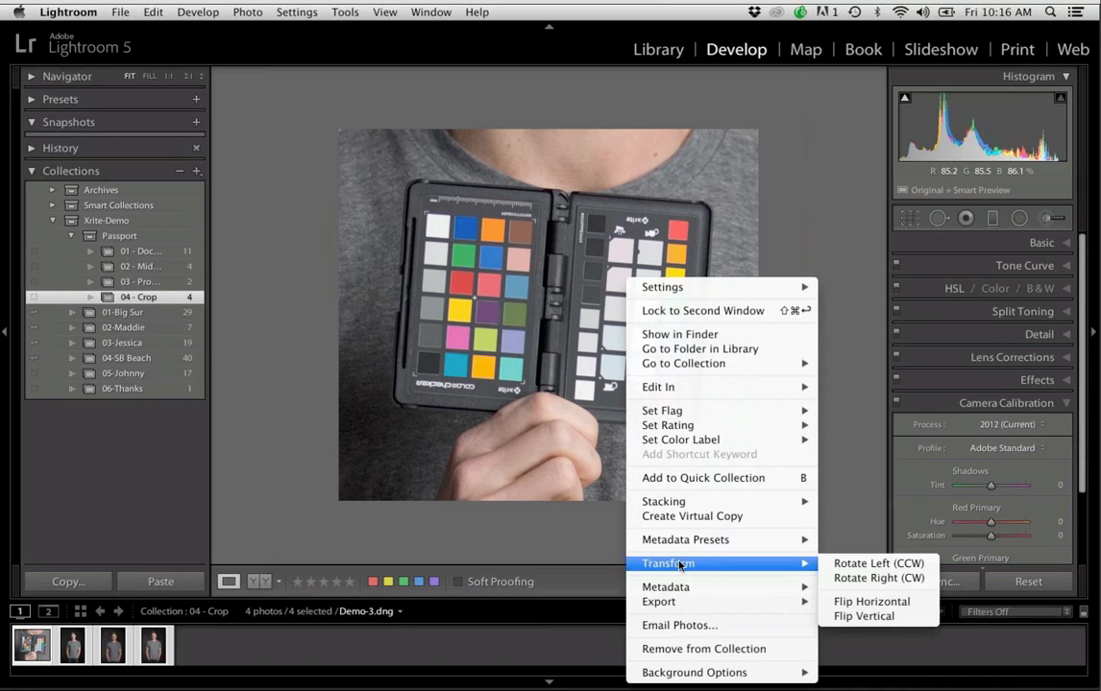
pyautogui.click(863, 565)
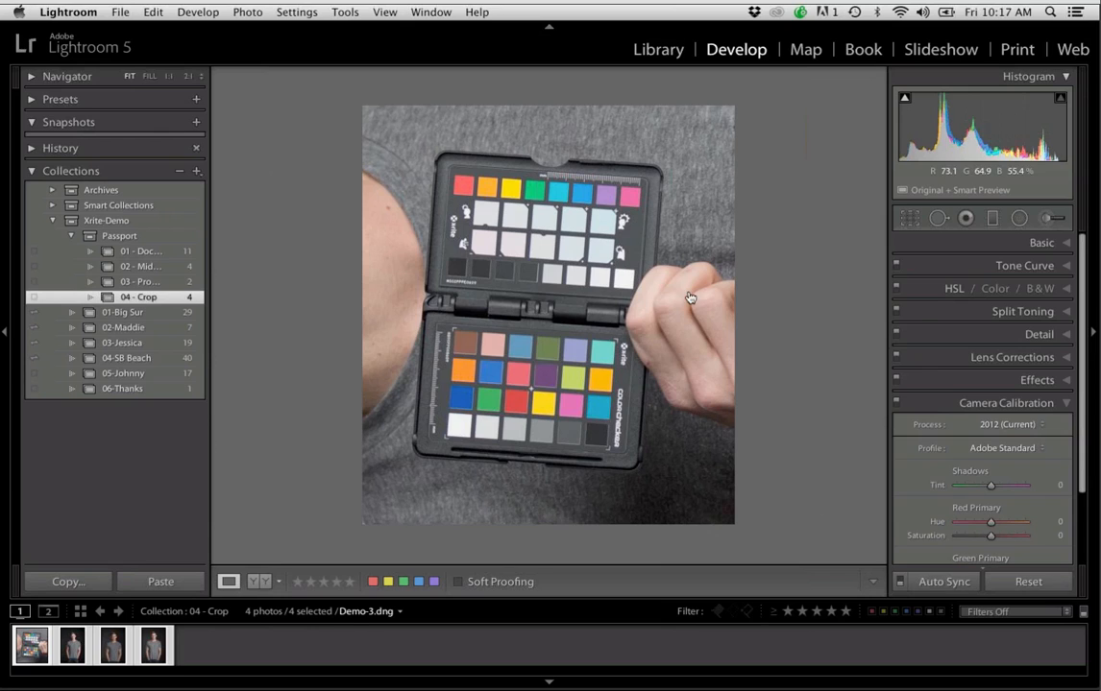
# Switch to Adobe Photoshop CC
pyautogui.press('super+Tab')
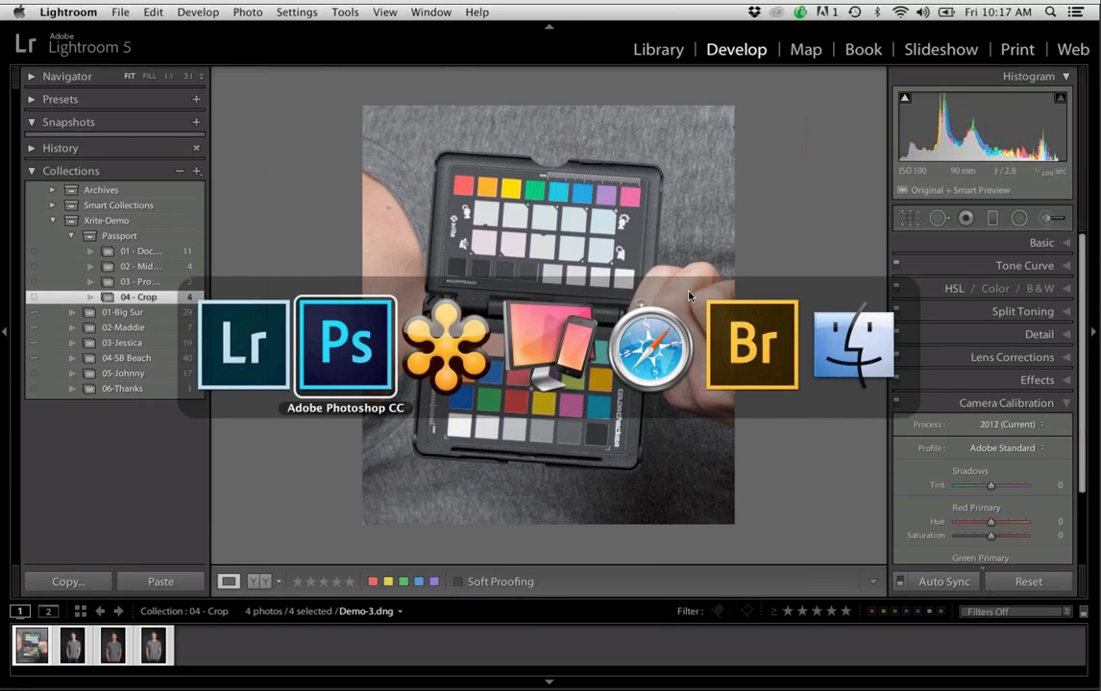
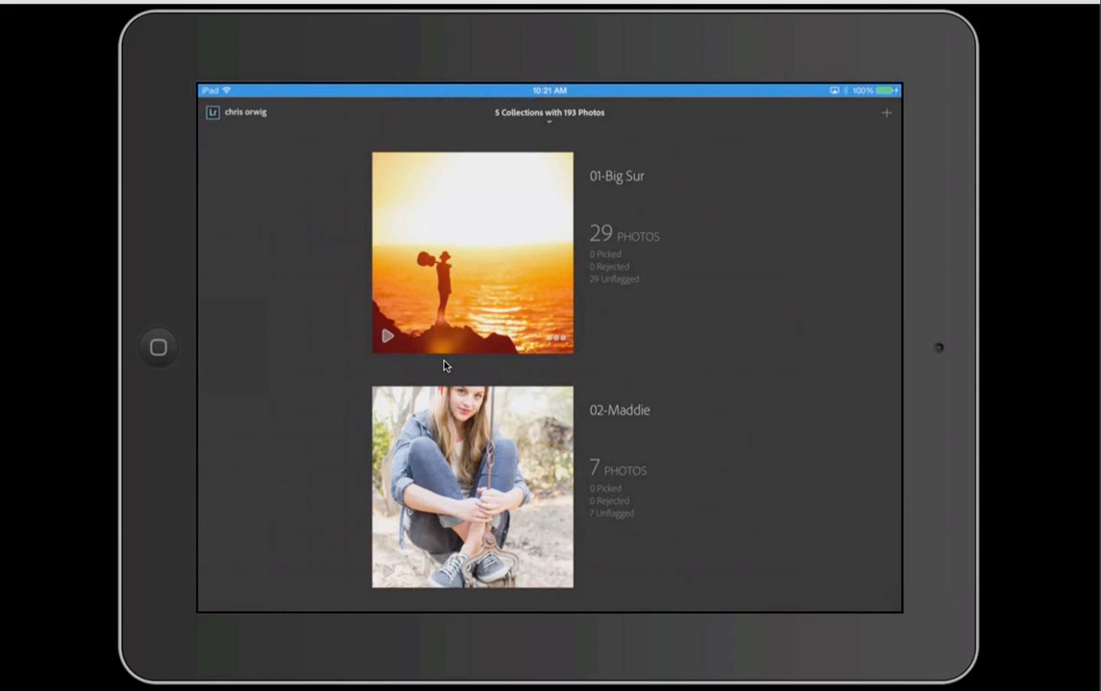
# Browse the 01-Big Sur collection on the iPad and review the management options of the collection numbered 03
pyautogui.click(443, 366)
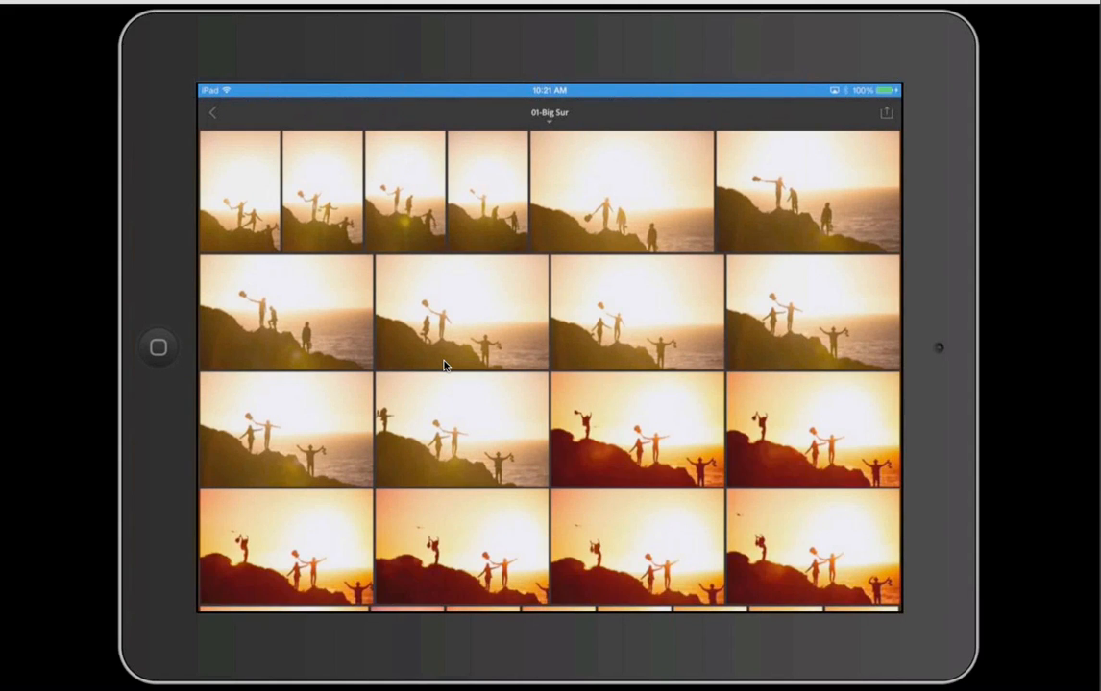
pyautogui.scroll(-5, 444, 366)
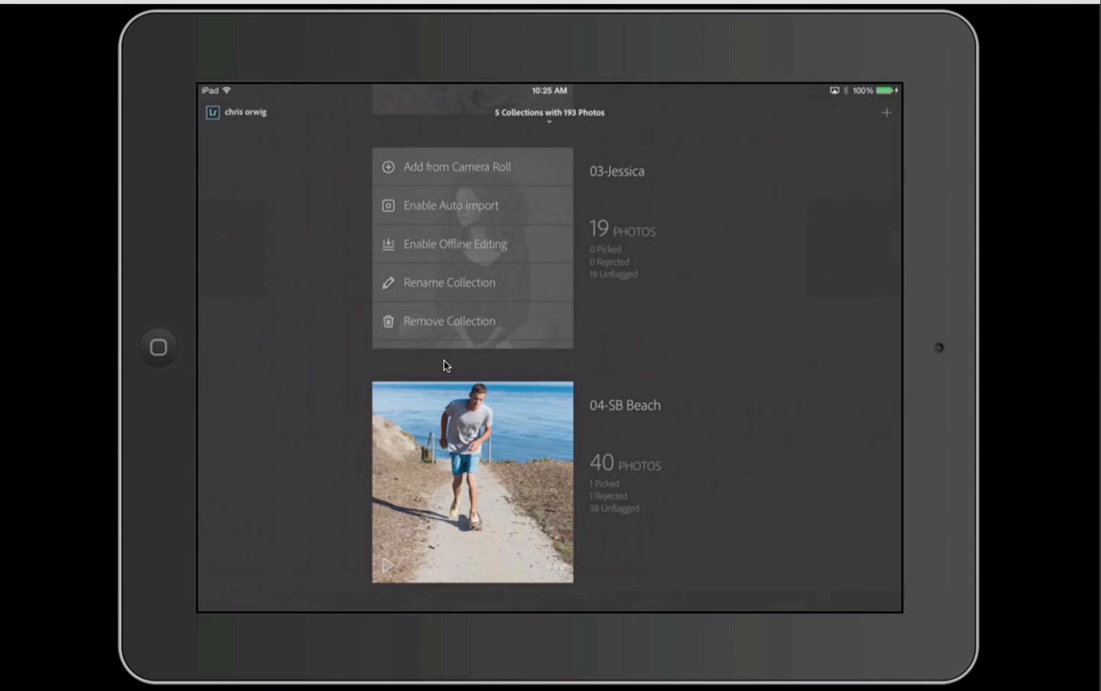
pyautogui.click(443, 363)
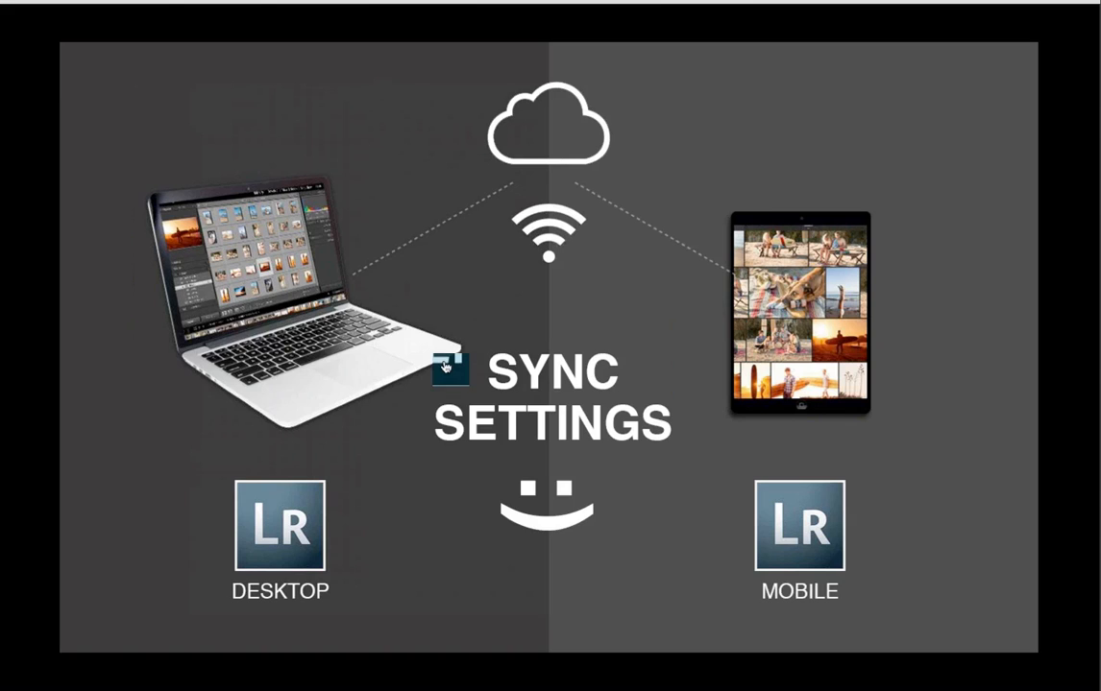
# Switch to Lightroom 5 on the desktop and open the 04-SB Beach collection
pyautogui.press('super+Tab')
pyautogui.click(444, 365)
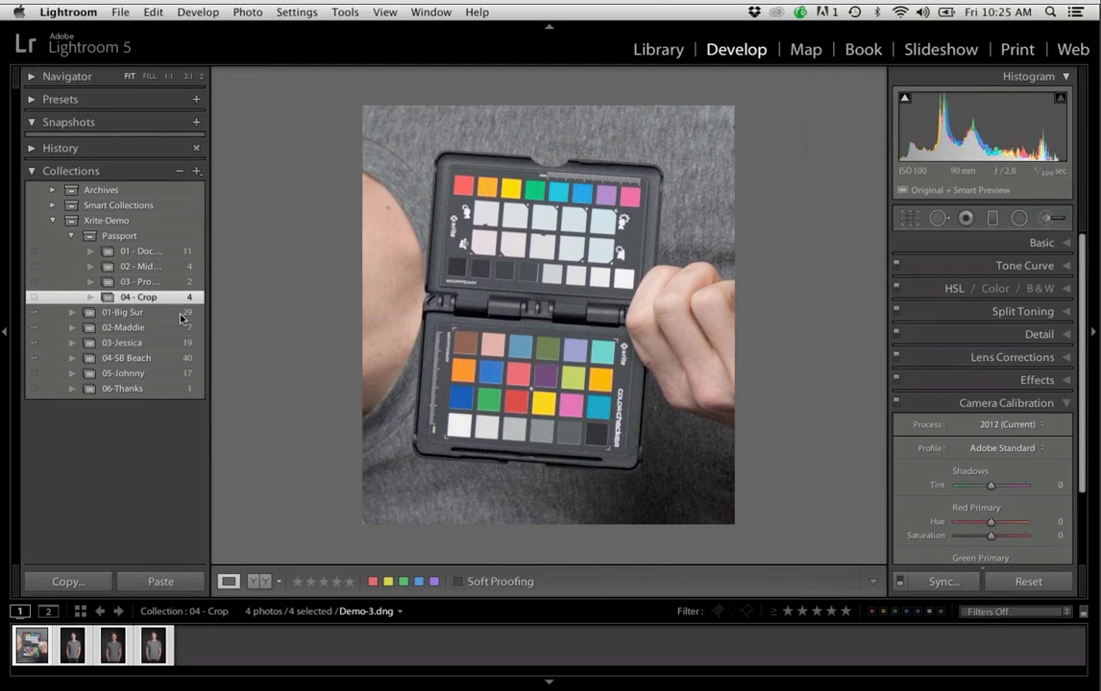
pyautogui.click(125, 313)
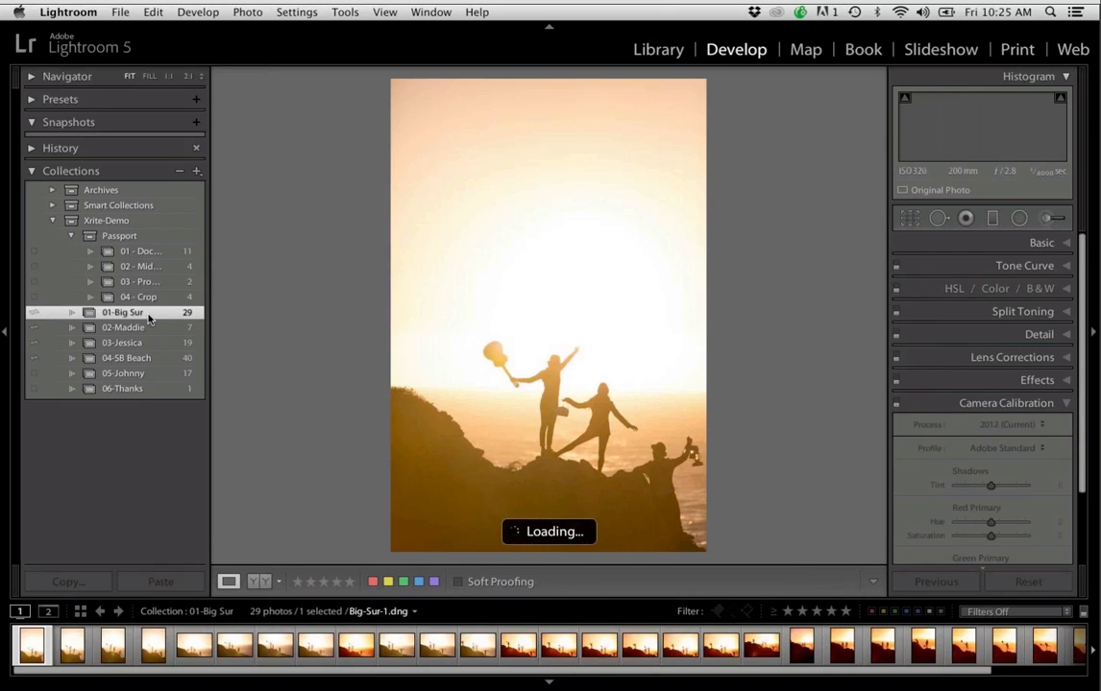
pyautogui.click(149, 357)
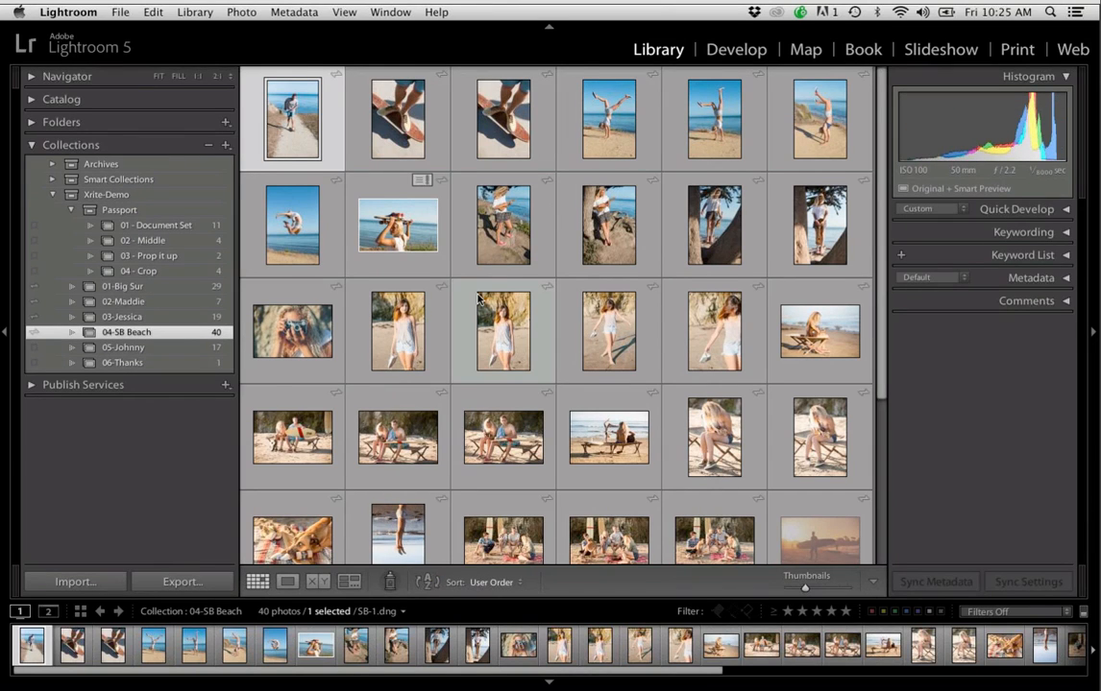
# Look through the 04-SB Beach photos and show the dog lying on the skateboard in single-photo view
pyautogui.scroll(-5, 477, 298)
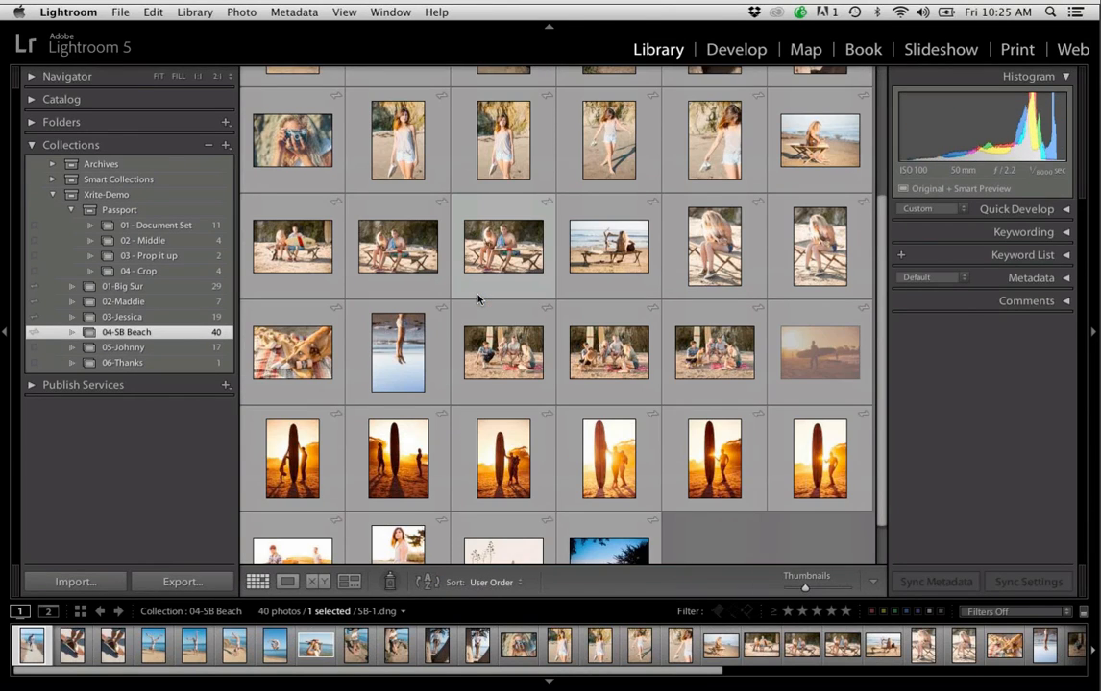
pyautogui.scroll(1, 477, 299)
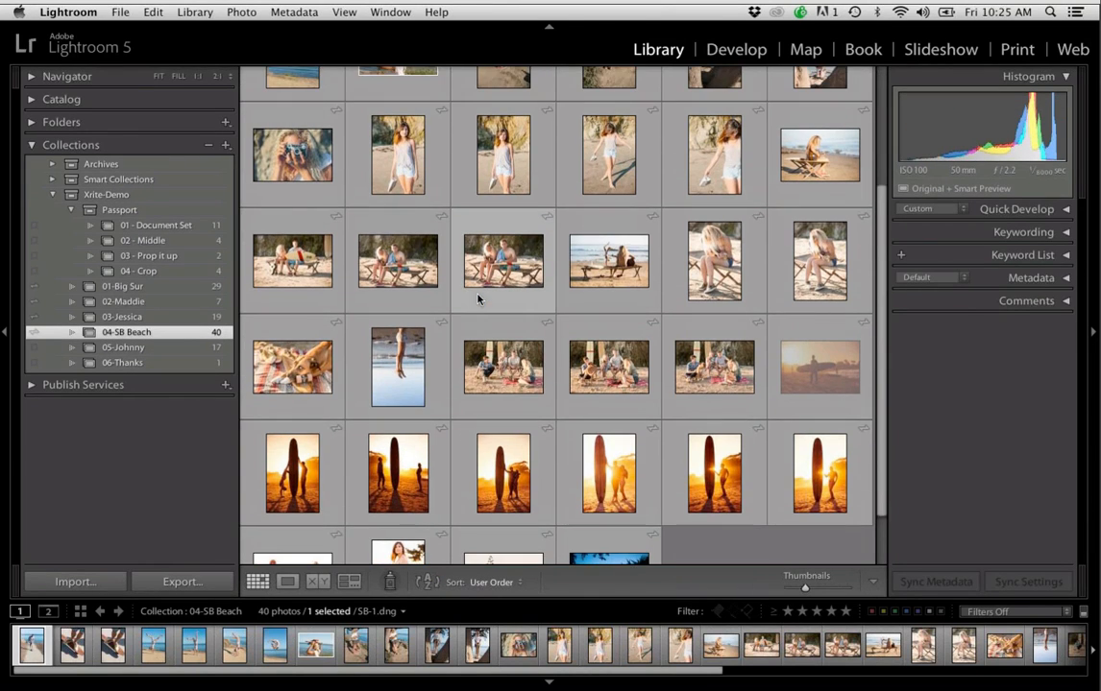
pyautogui.click(296, 364)
pyautogui.doubleClick(297, 365)
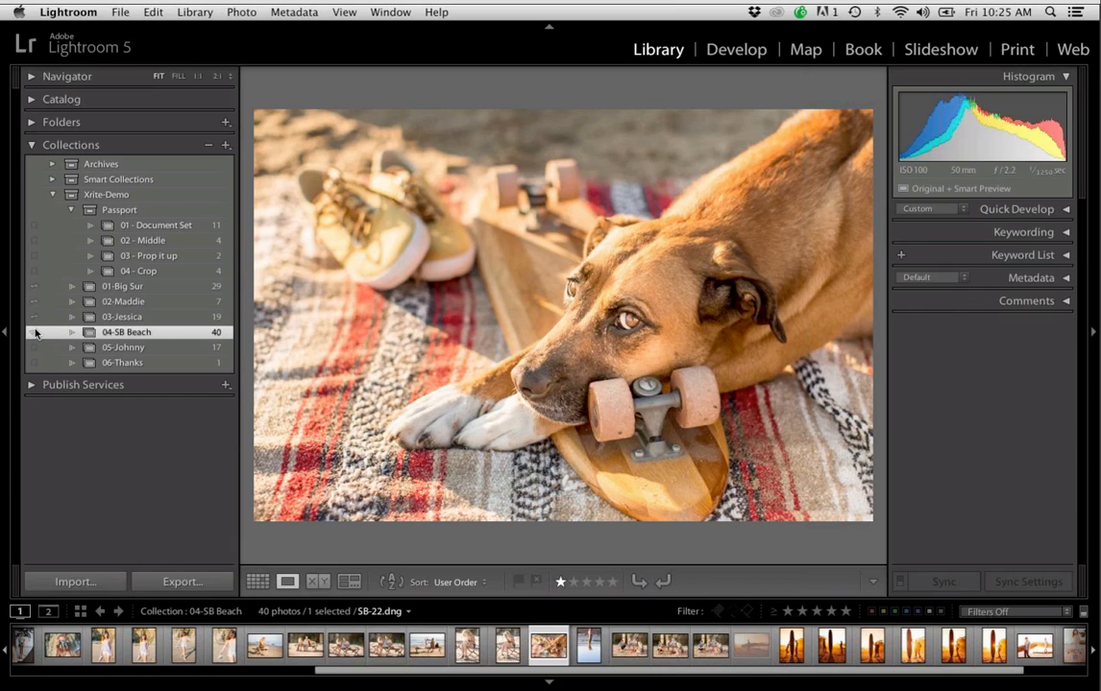
# Review the Lightroom mobile sync and account options, and close them
pyautogui.click(144, 49)
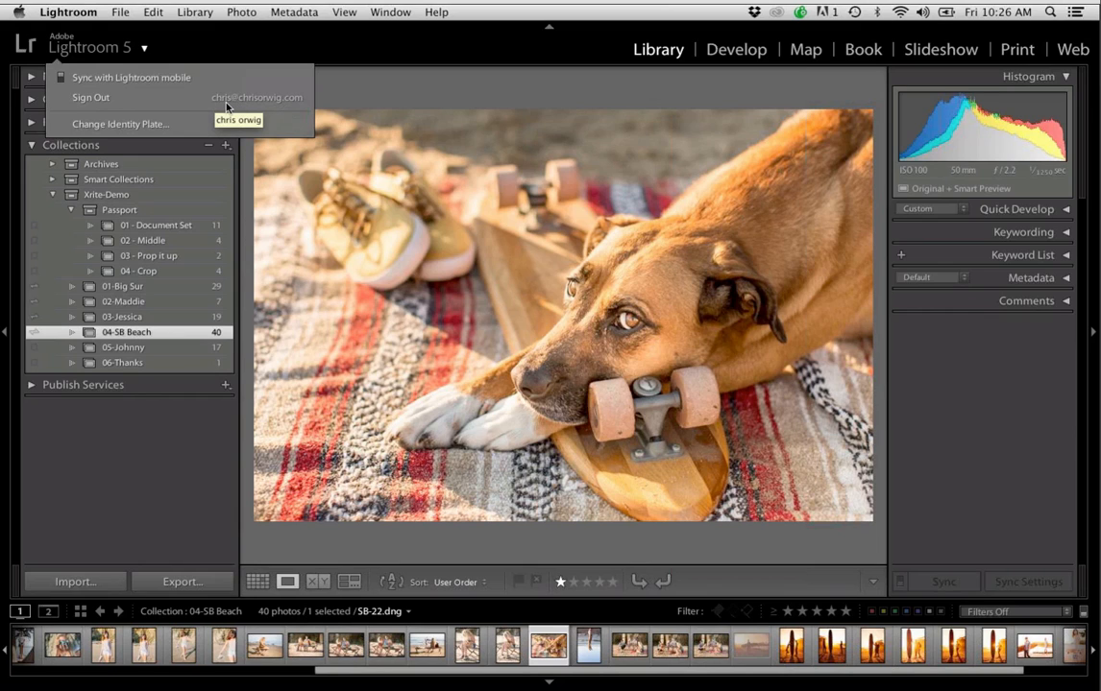
pyautogui.click(196, 57)
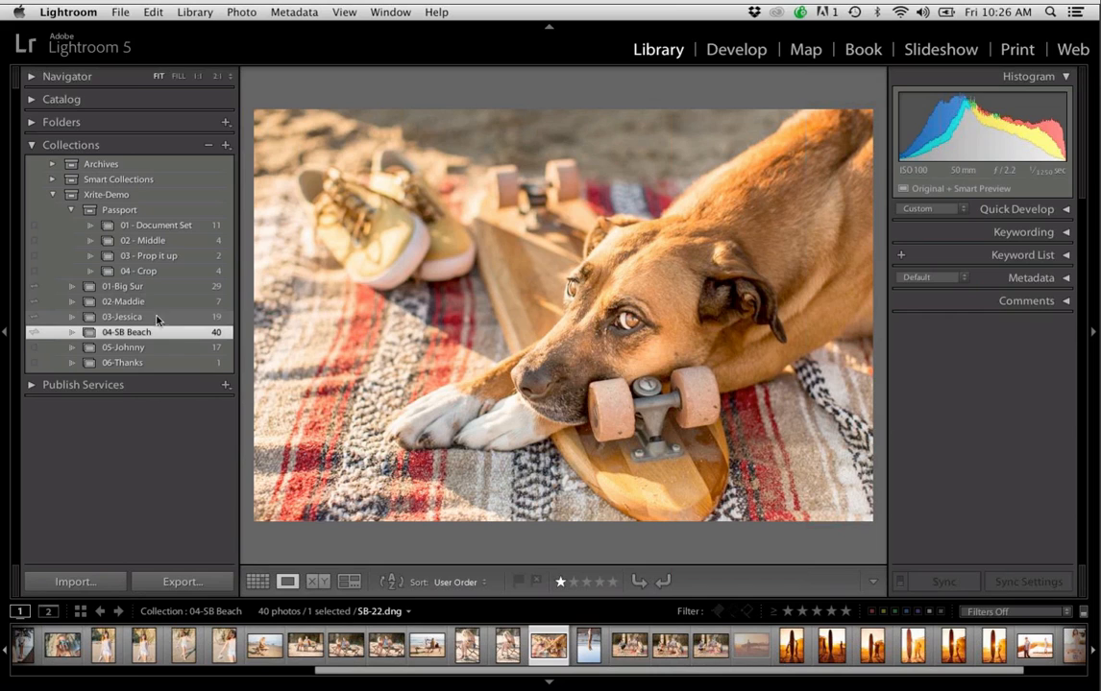
# Open the first photo of the 01 - Document Set collection in the Develop module
pyautogui.click(161, 212)
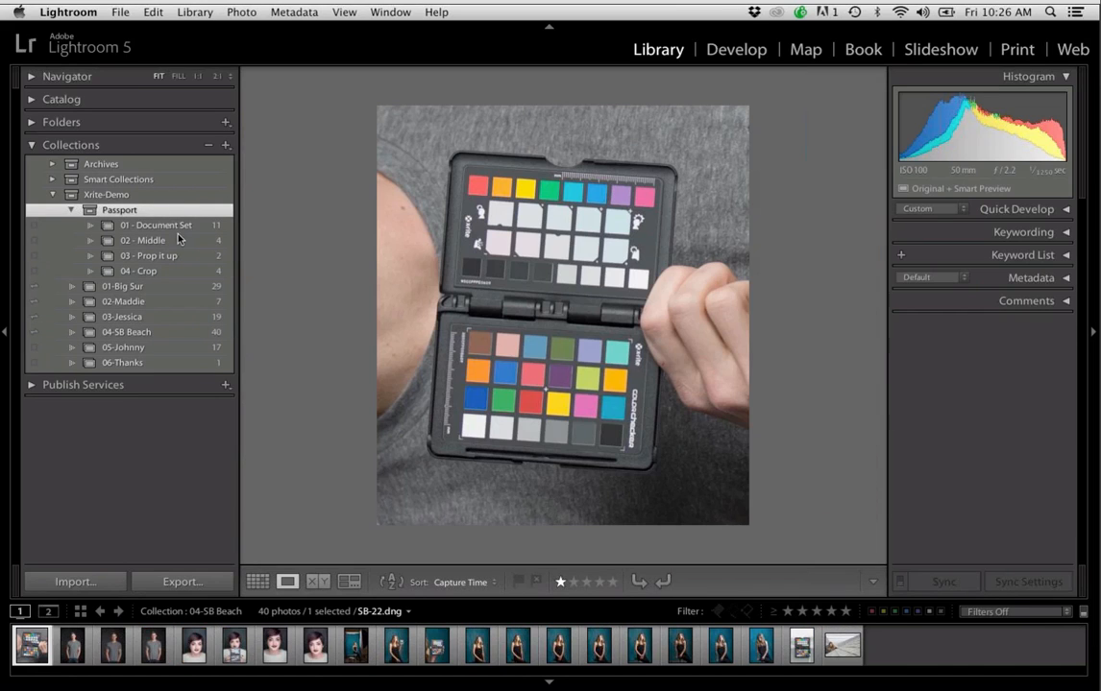
pyautogui.click(179, 228)
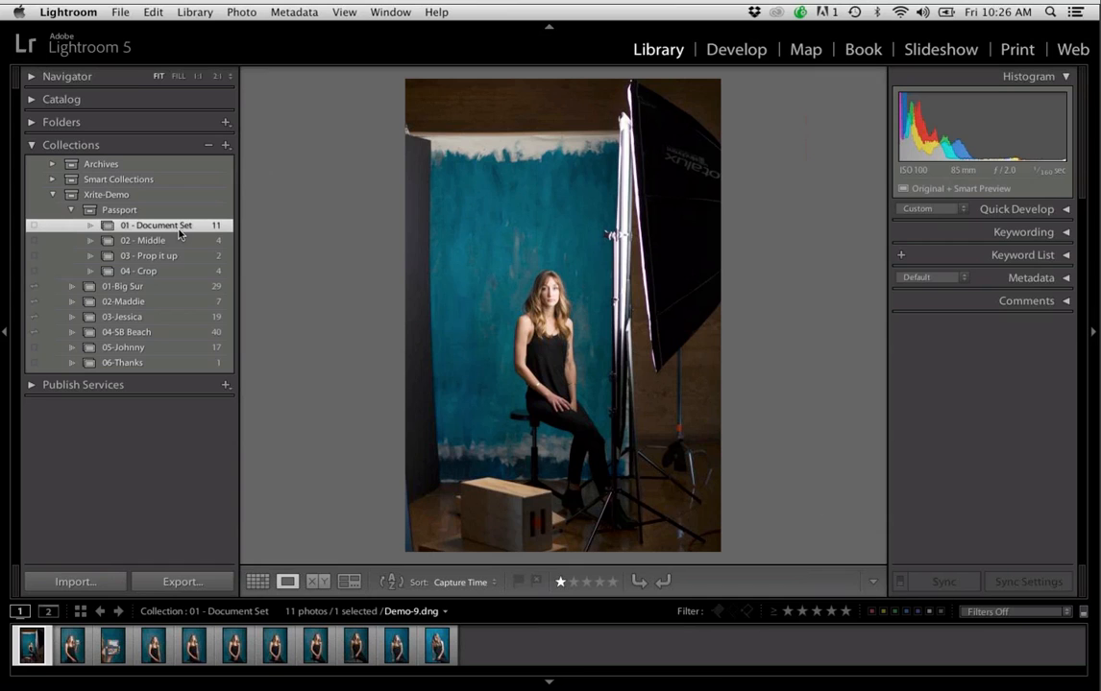
pyautogui.click(738, 53)
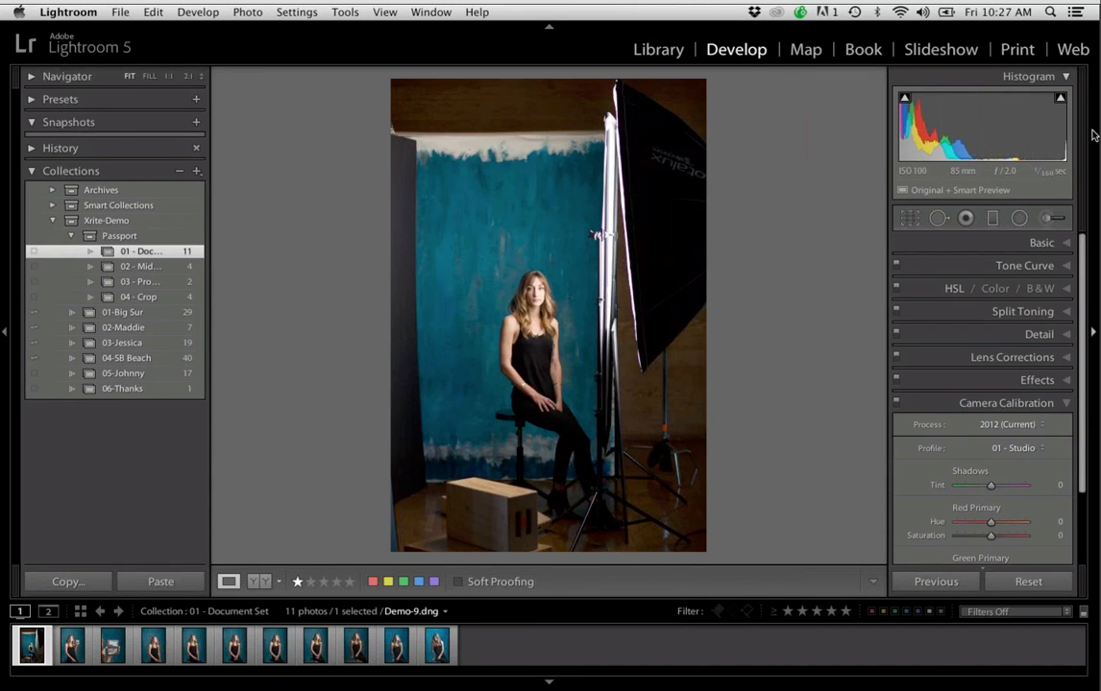
# Show the Basic adjustments and set the studio photo's white balance temperature to 4378
pyautogui.click(1037, 246)
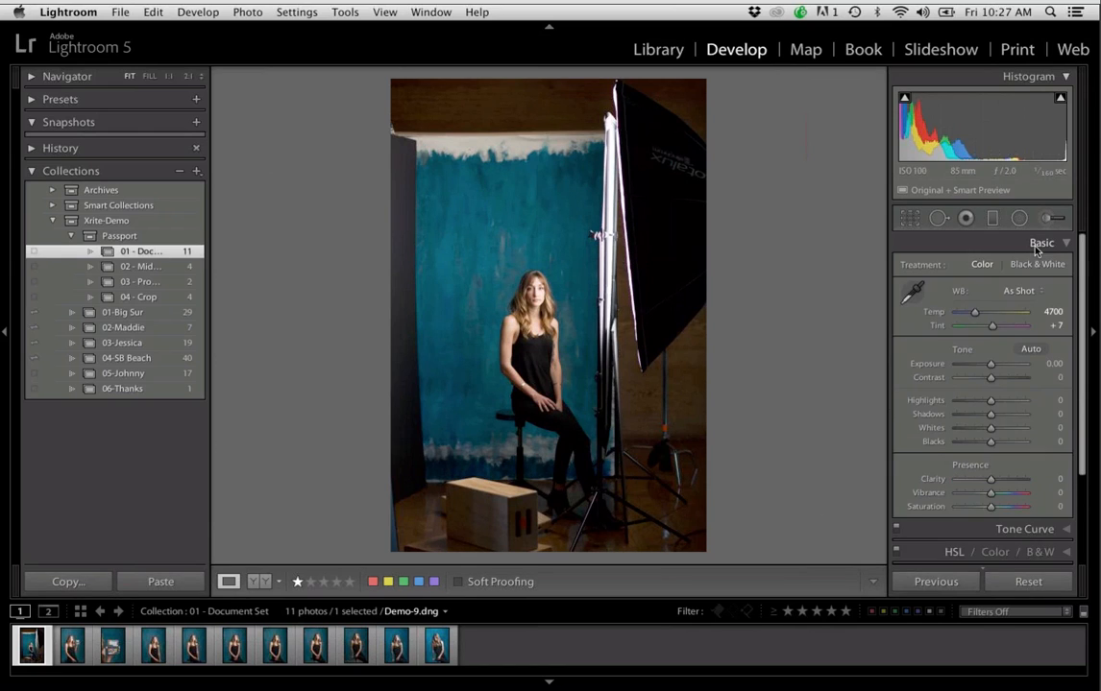
pyautogui.click(993, 314)
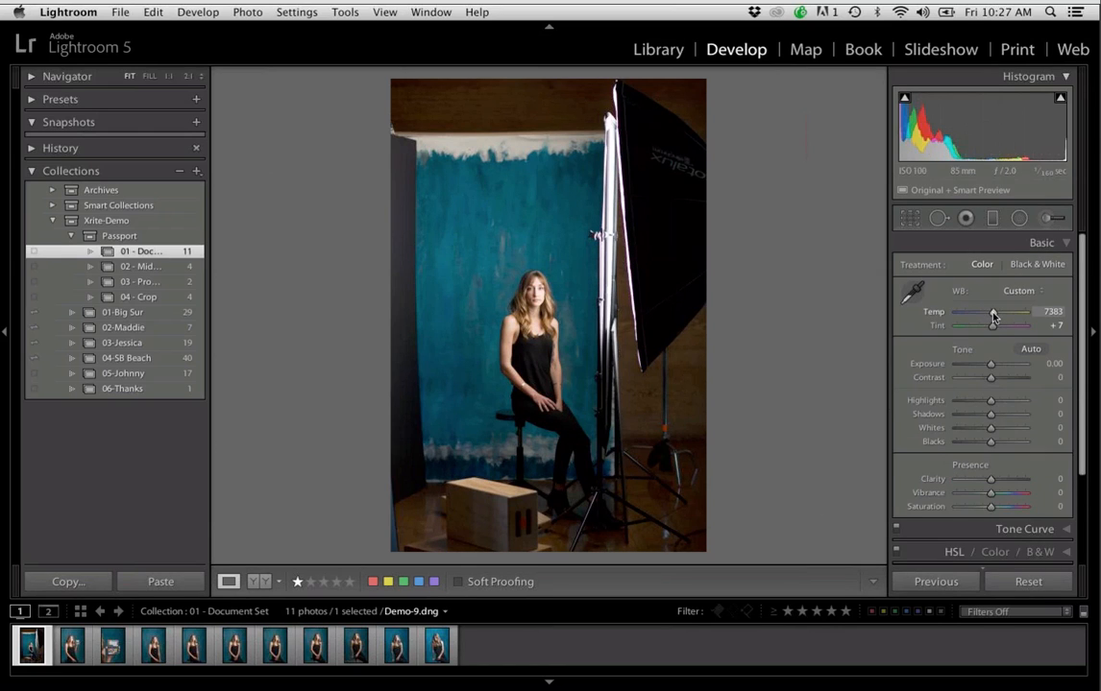
pyautogui.moveTo(993, 314); pyautogui.dragTo(972, 314)
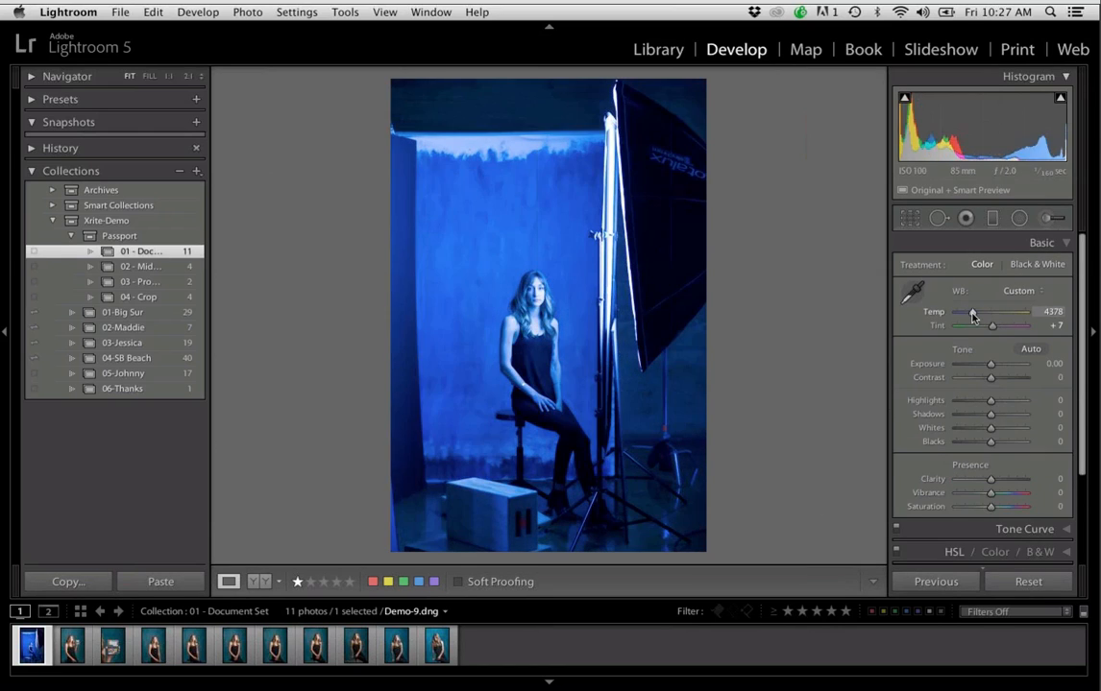
# Try setting the white balance by sampling a target neutral in the studio photo, and undo that sampling
pyautogui.click(918, 296)
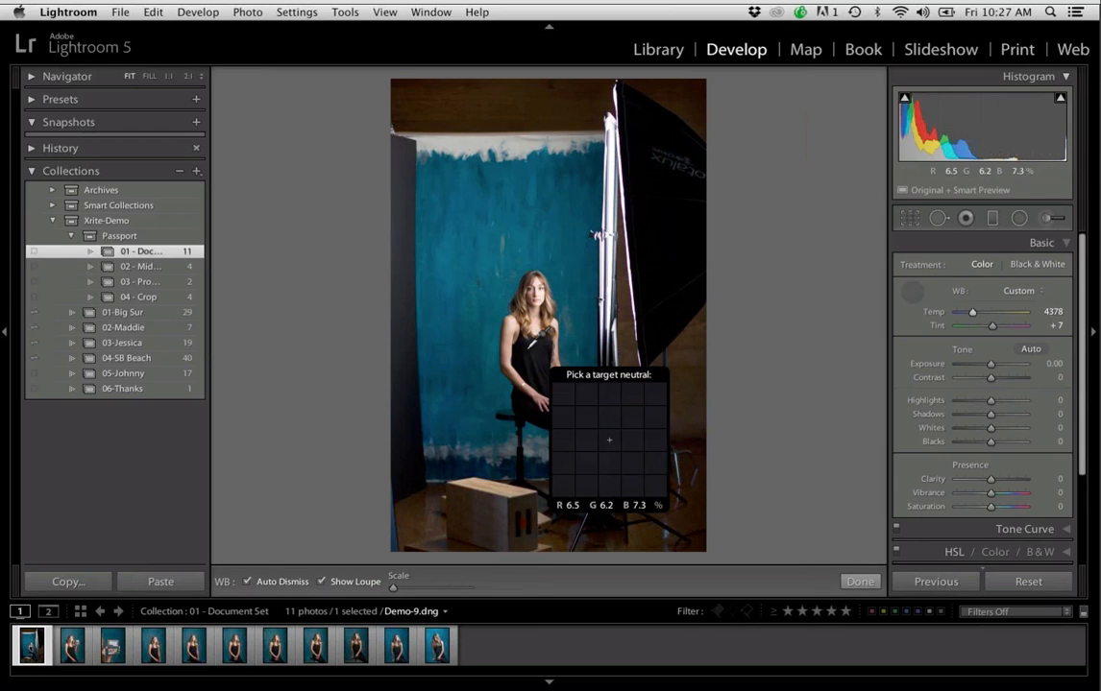
pyautogui.click(473, 319)
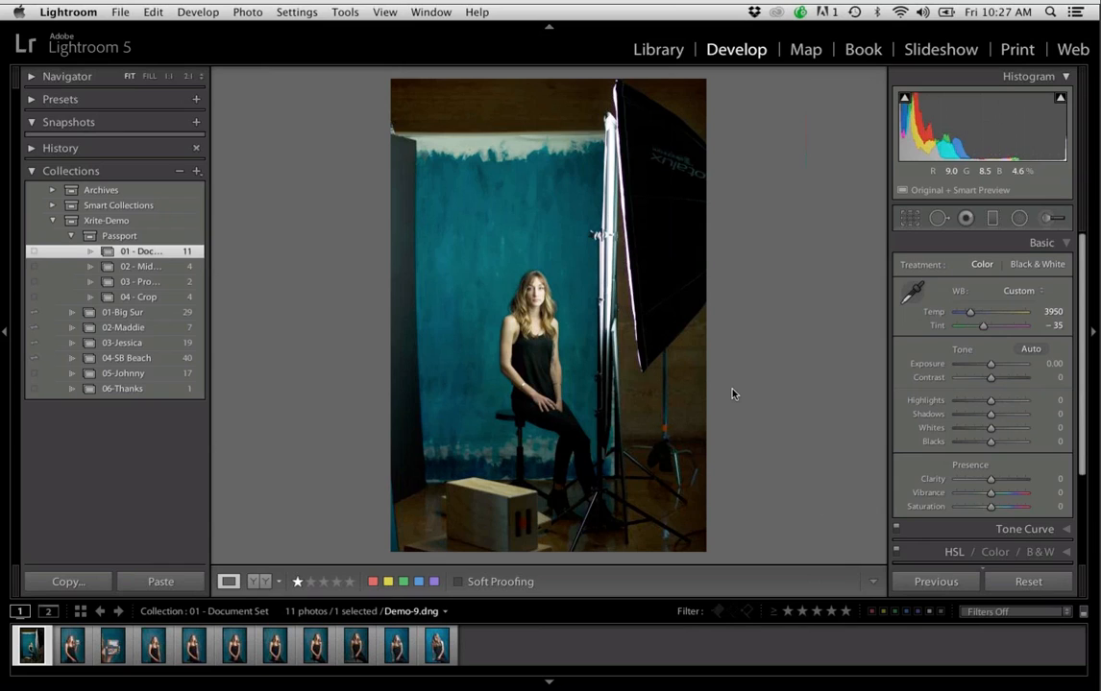
pyautogui.press('super+z')
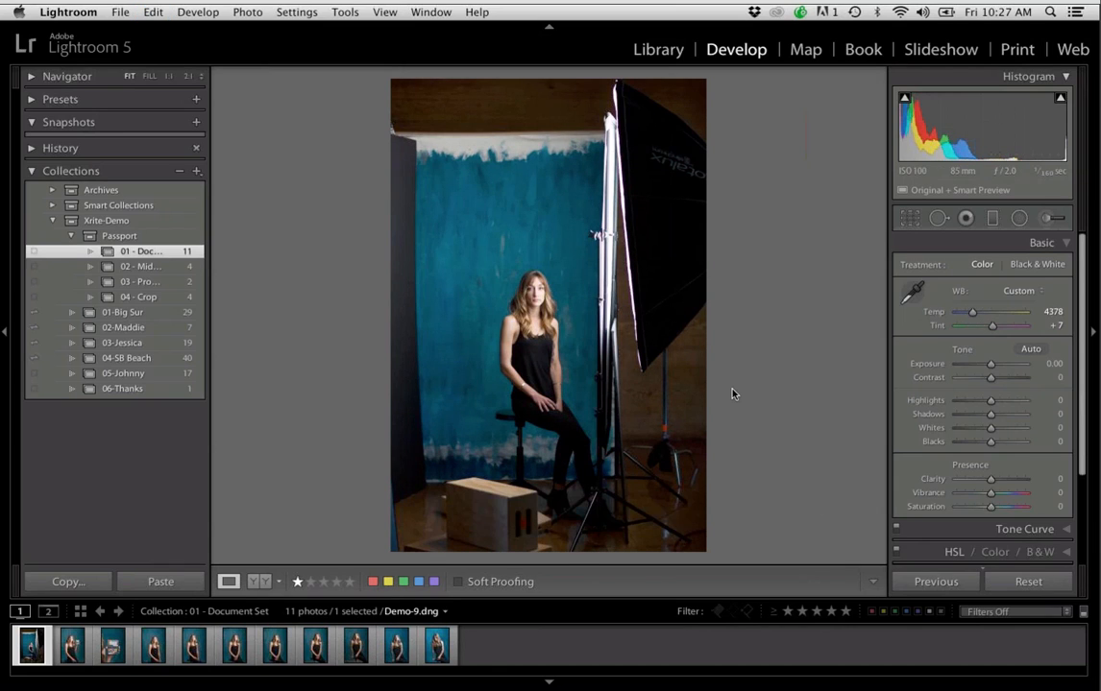
# View the close-up color checker photo Demo-11.dng, and display all photos of the Passport collection set in the grid
pyautogui.click(113, 645)
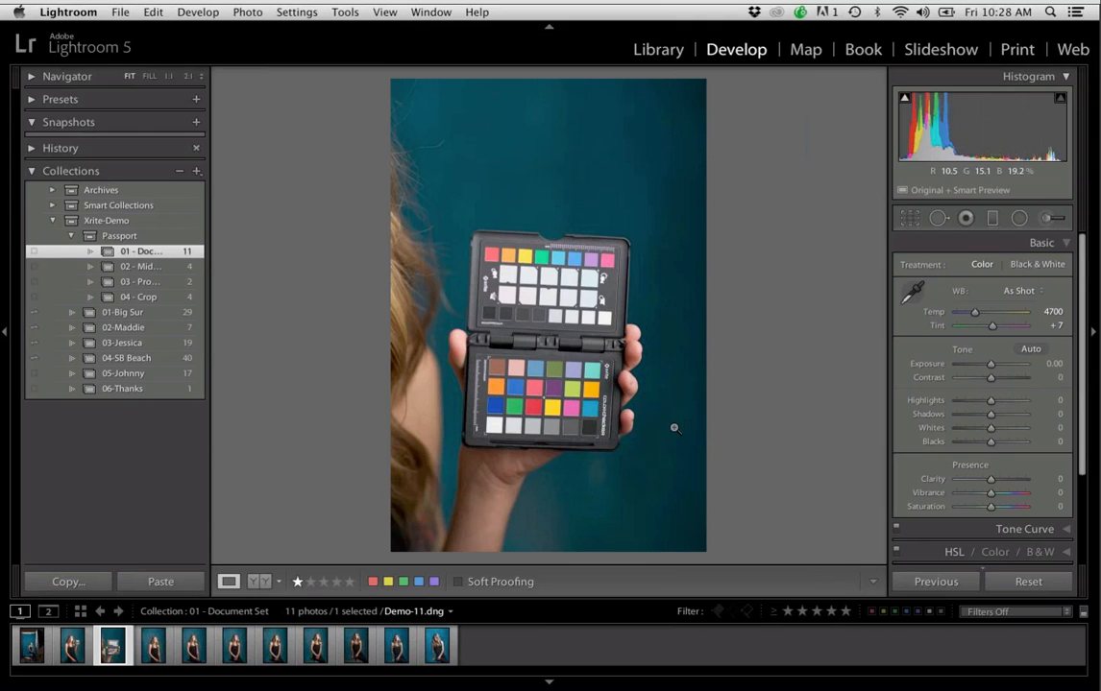
pyautogui.press('g')
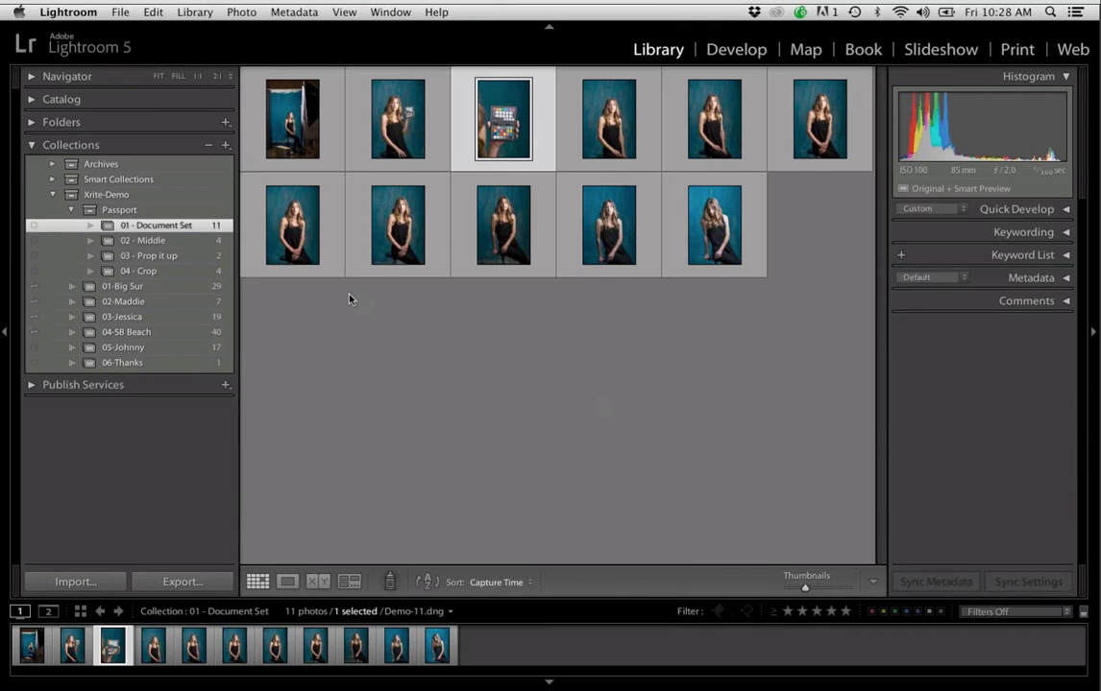
pyautogui.click(214, 211)
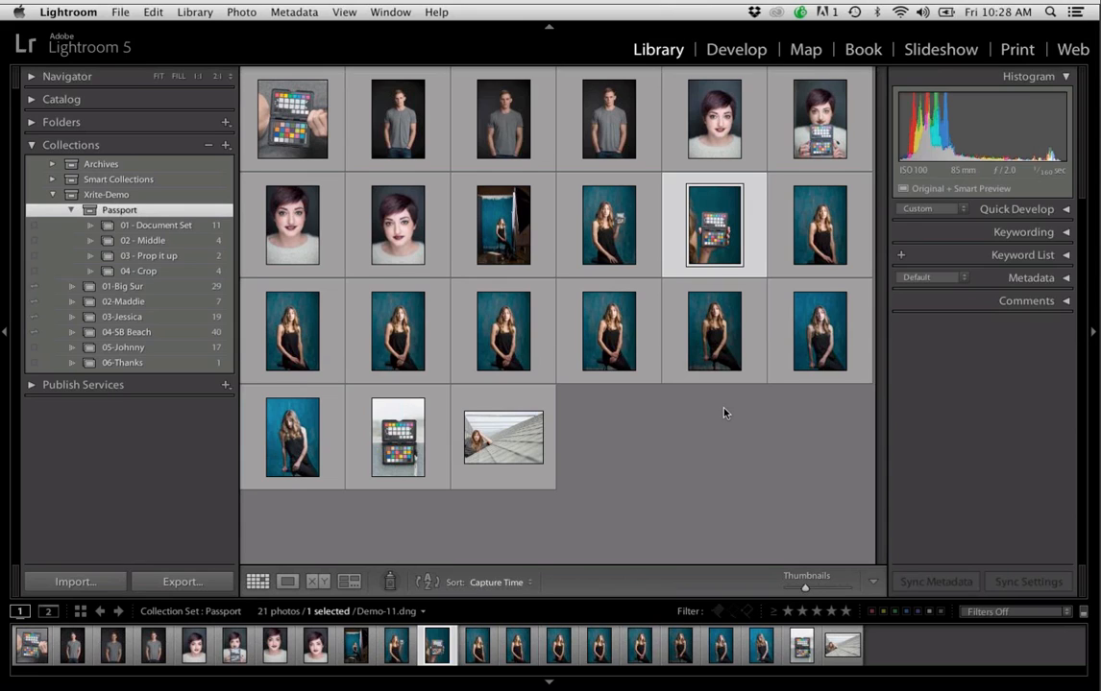
# Enlarge the photo of the color checker standing on the grey surface, return to the grid, and enlarge it again
pyautogui.click(410, 443)
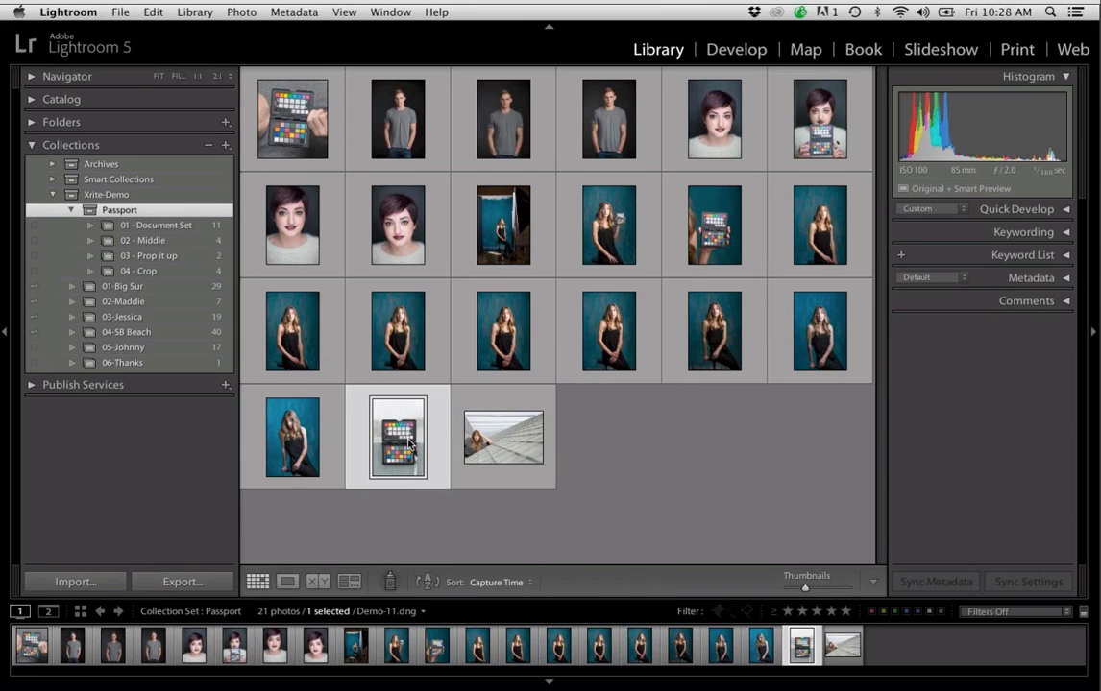
pyautogui.doubleClick(410, 444)
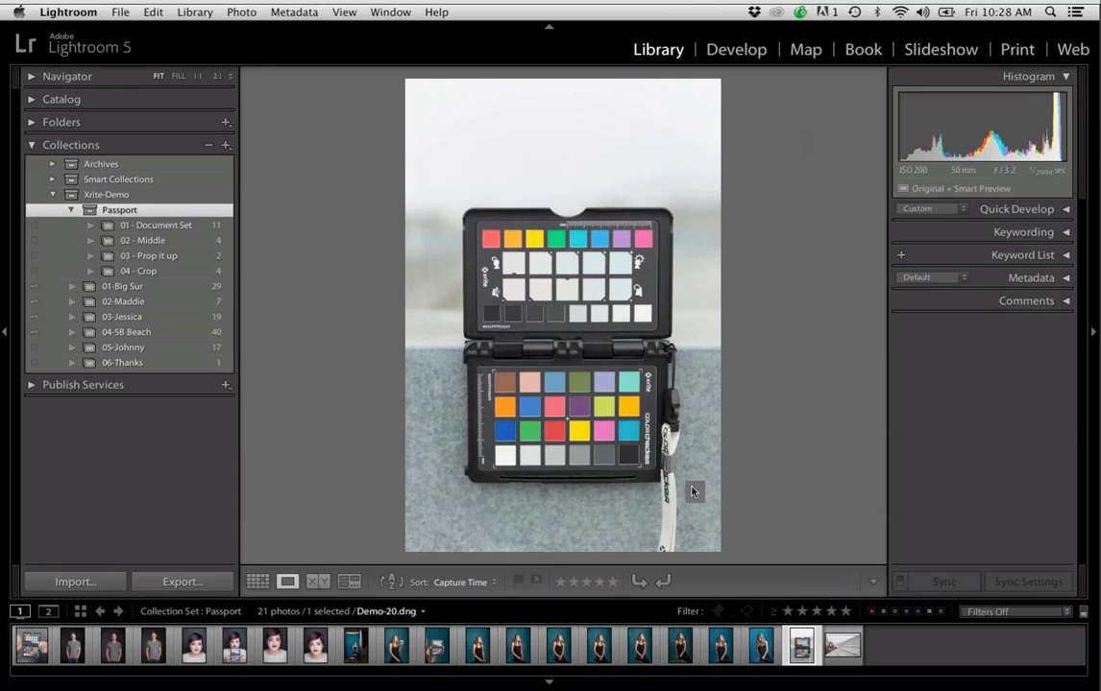
pyautogui.press('g')
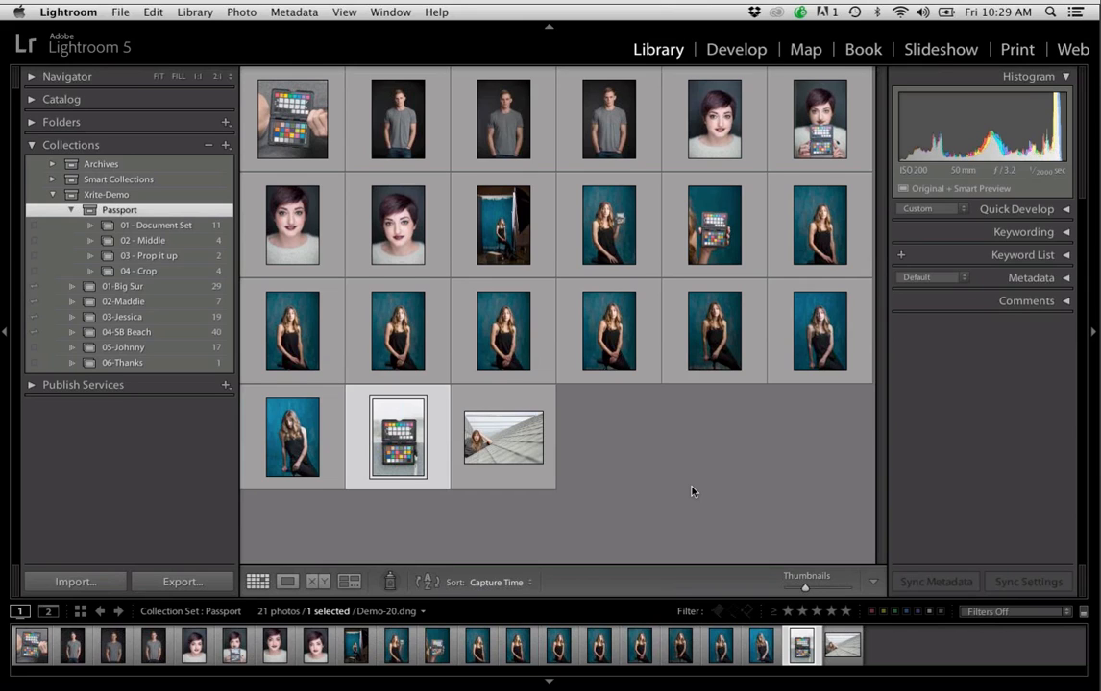
pyautogui.doubleClick(393, 434)
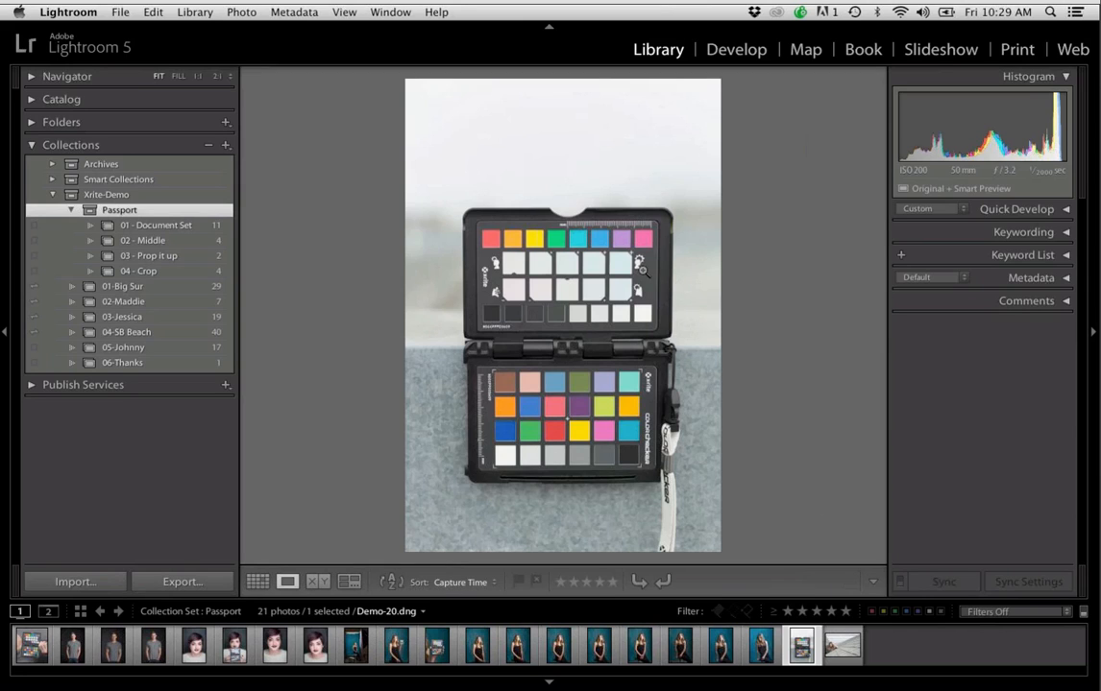
# Examine the color checker's lower patches at 1:1 magnification, including the grey row
pyautogui.click(562, 431)
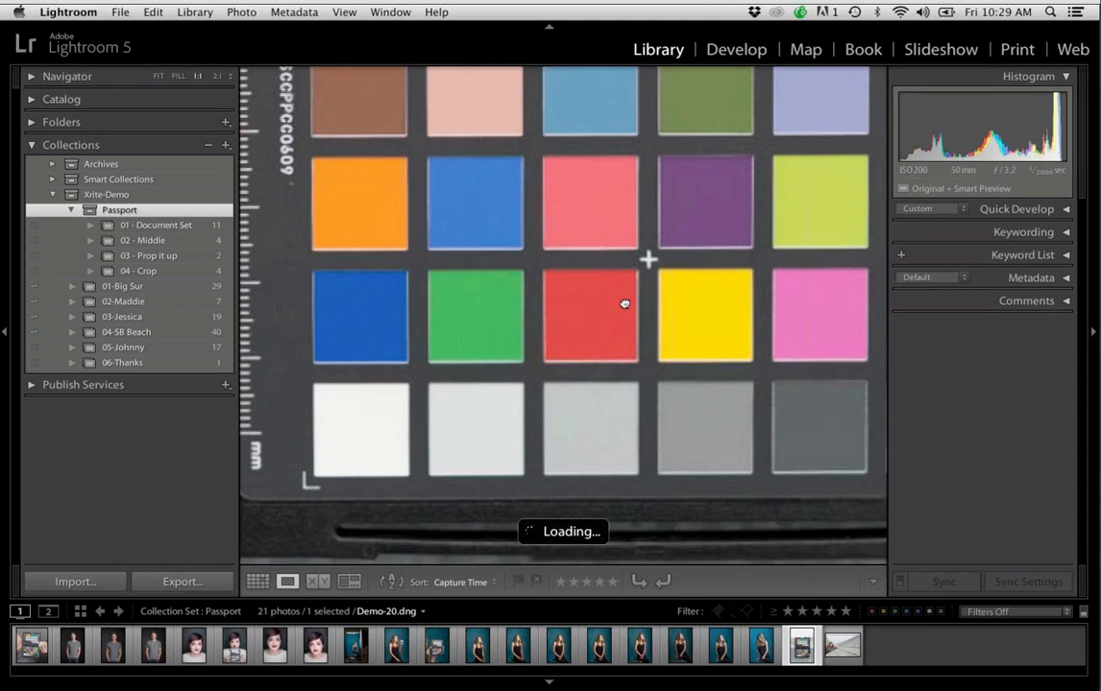
pyautogui.moveTo(625, 303); pyautogui.dragTo(524, 303)
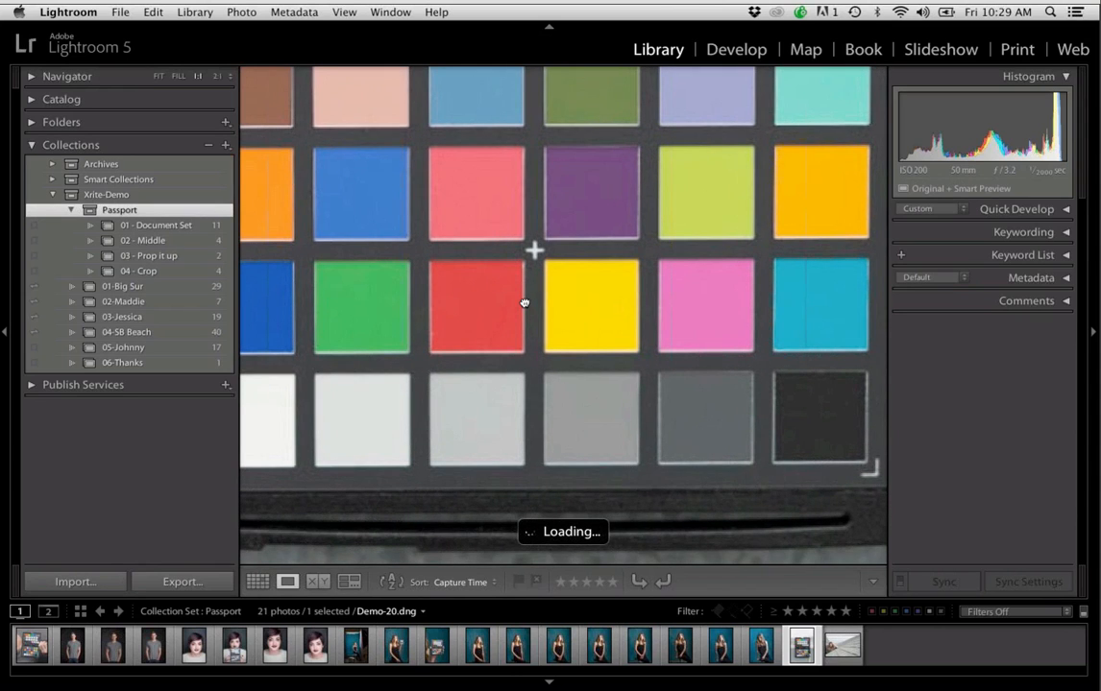
pyautogui.hotkey('shift', 'Tab')
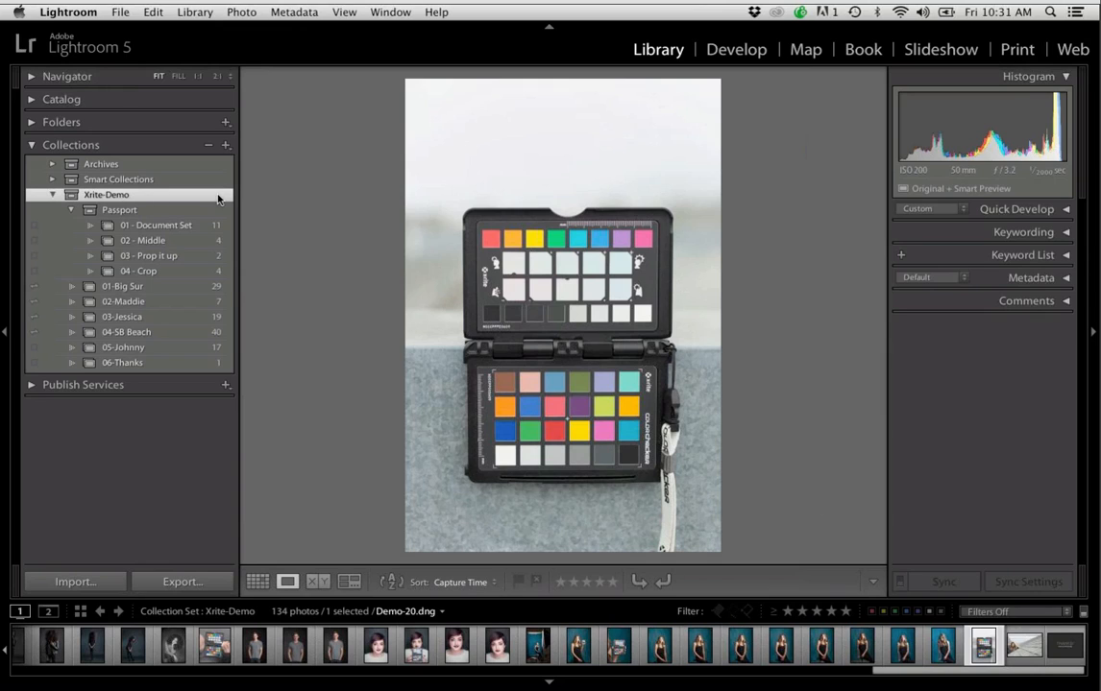
# View the 01-Big Sur collection and the collection numbered 05
pyautogui.click(183, 287)
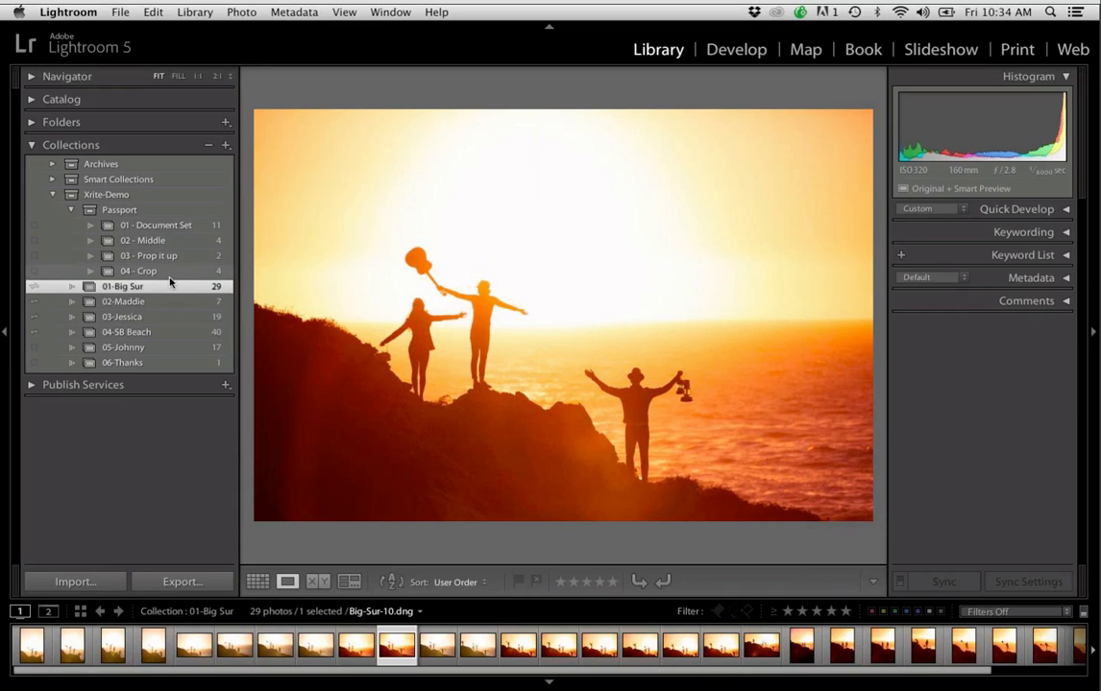
pyautogui.click(179, 350)
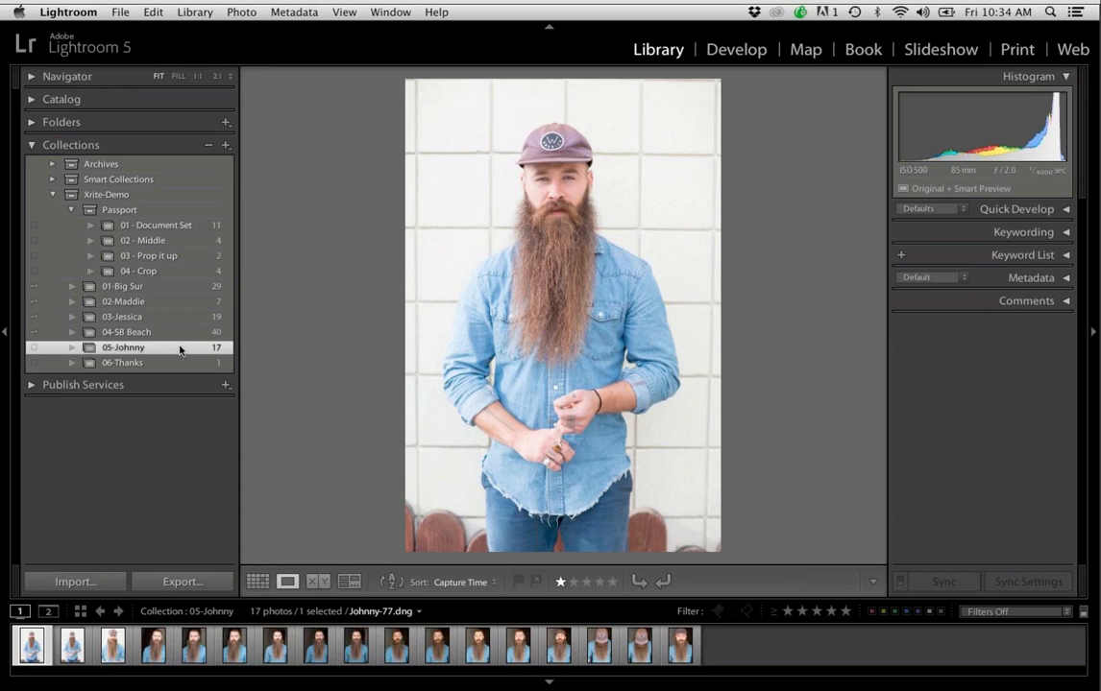
# Expand the Archives set and browse its SB portrait collection in the grid
pyautogui.click(53, 164)
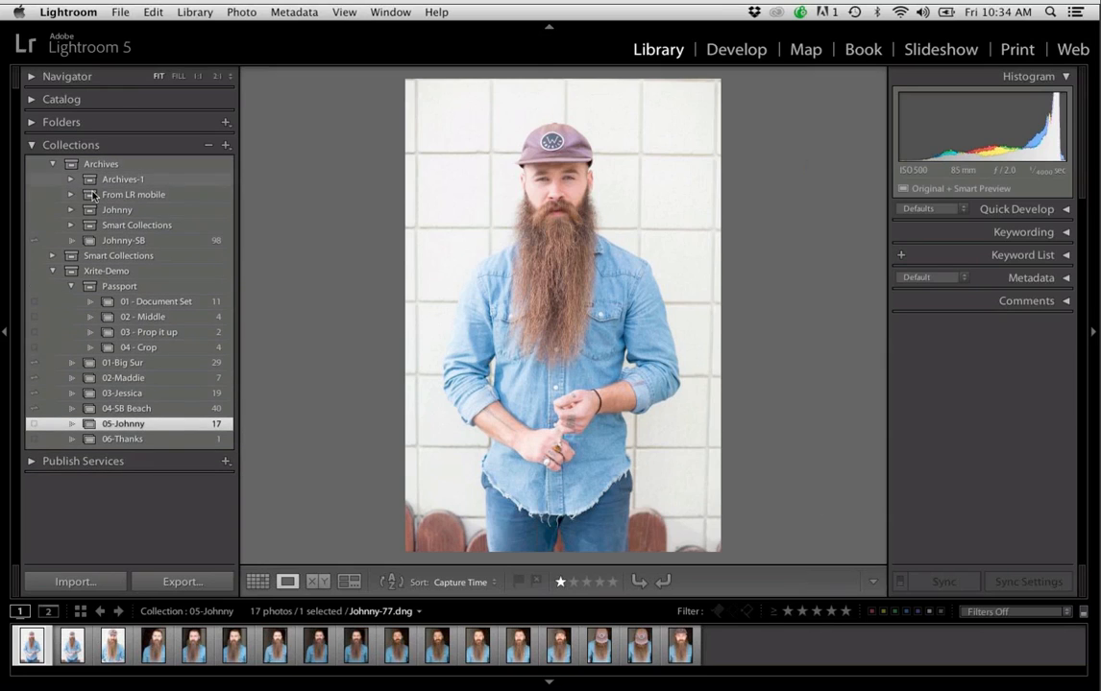
pyautogui.click(160, 242)
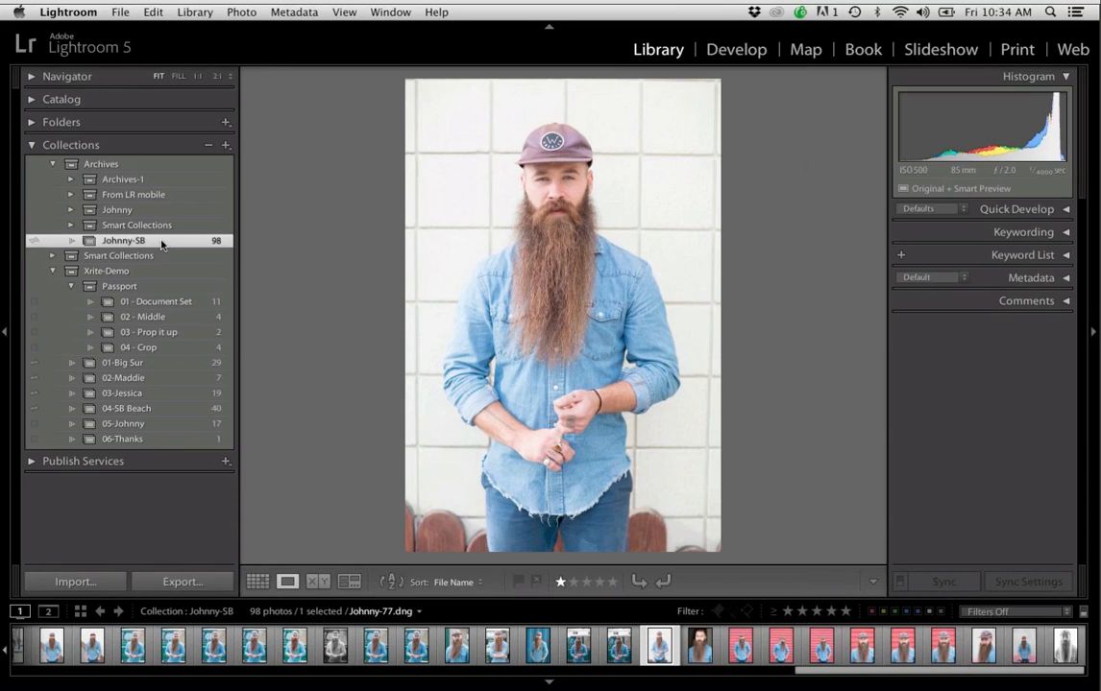
pyautogui.press('g')
pyautogui.scroll(10, 524, 277)
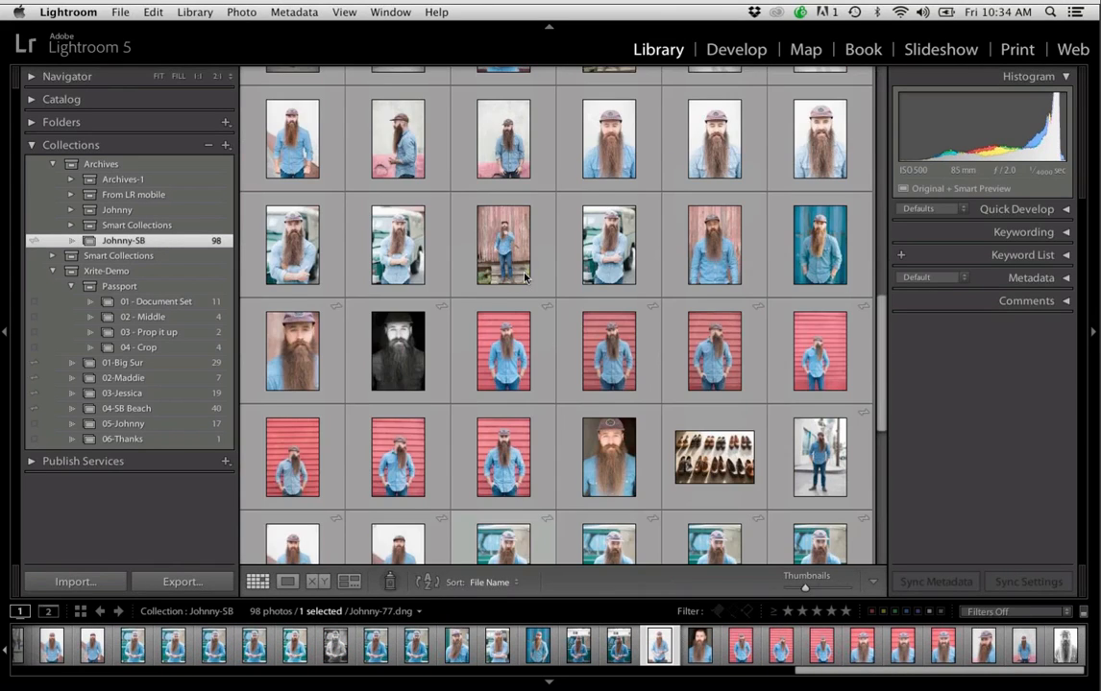
# Enlarge the first portrait of the SB collection and page through to the man seated beneath the wooden staircase
pyautogui.scroll(1, 524, 278)
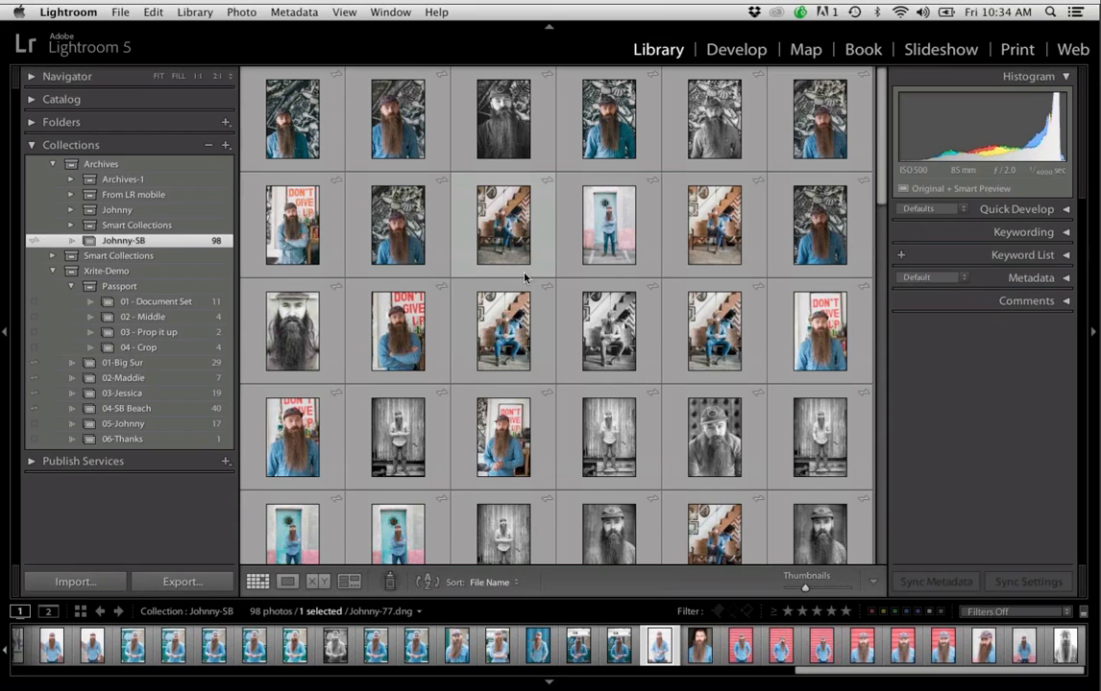
pyautogui.click(285, 108)
pyautogui.doubleClick(285, 109)
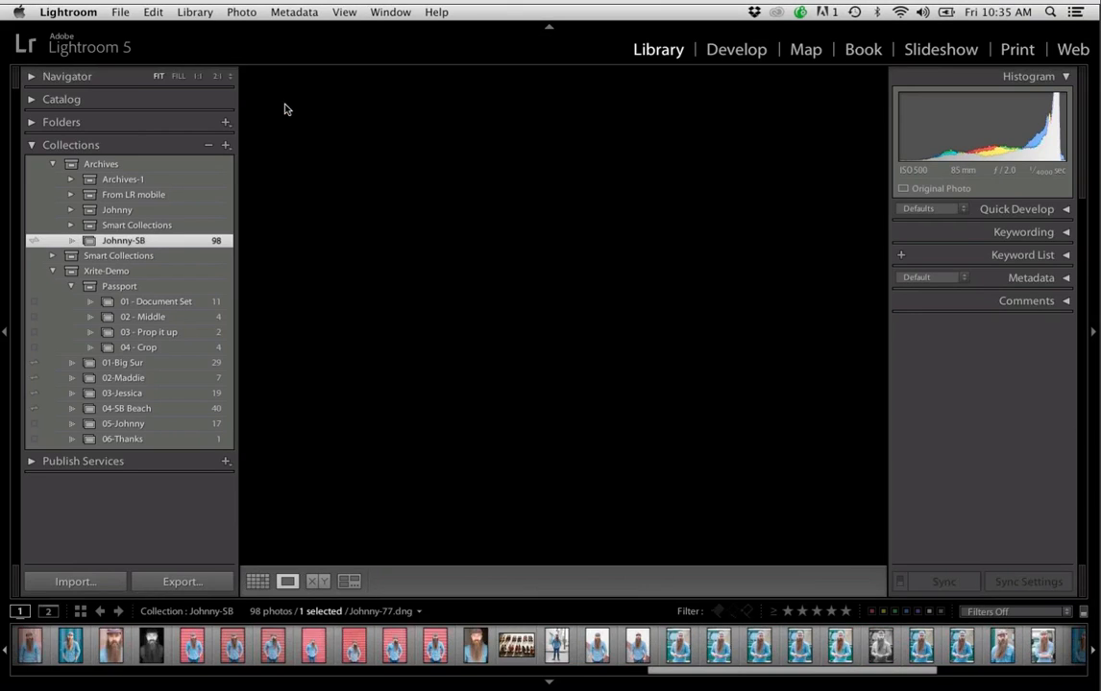
pyautogui.press('Right')
pyautogui.press('Right')
pyautogui.press('Right')
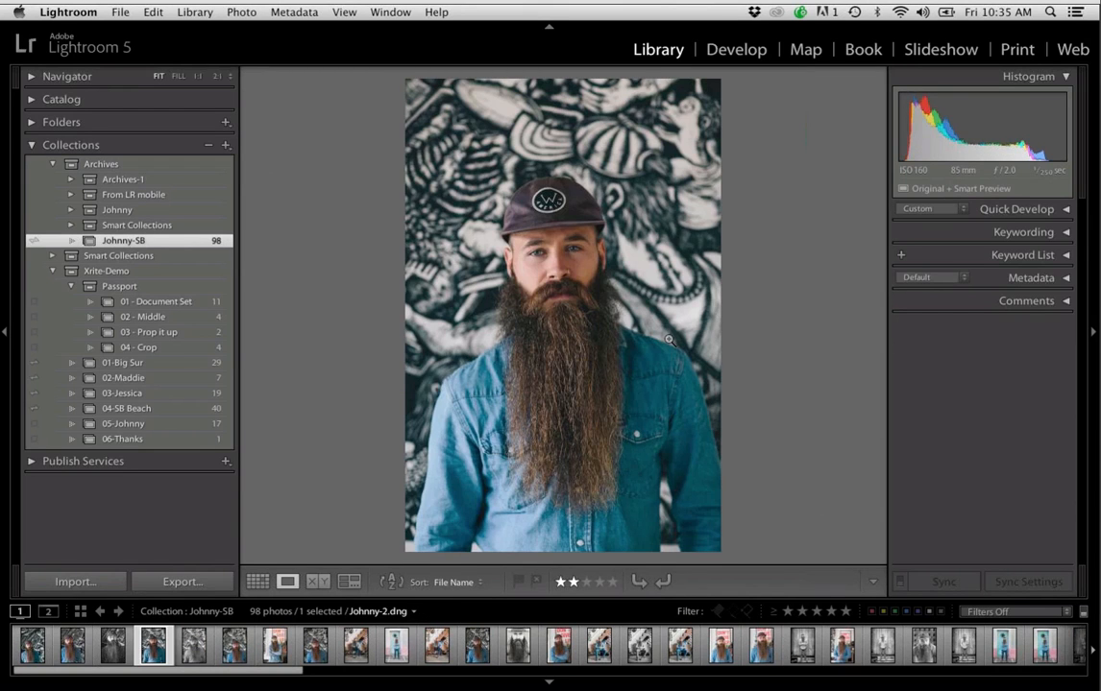
pyautogui.press('Right')
pyautogui.press('Right')
pyautogui.press('Right')
pyautogui.press('Right')
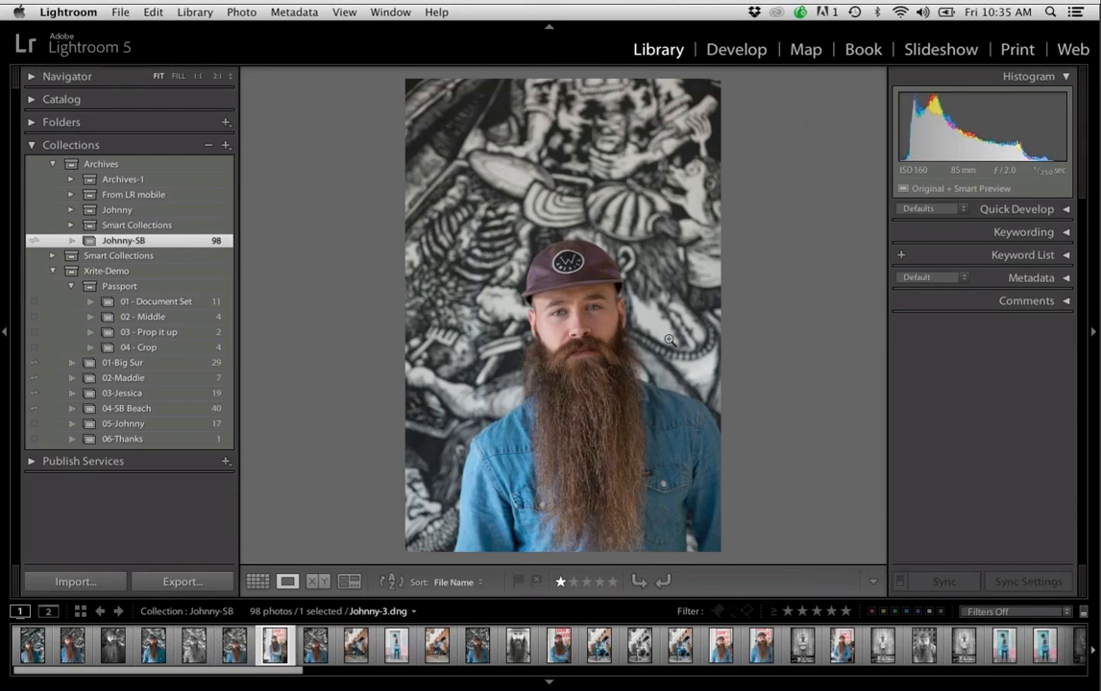
pyautogui.press('Right')
pyautogui.press('Right')
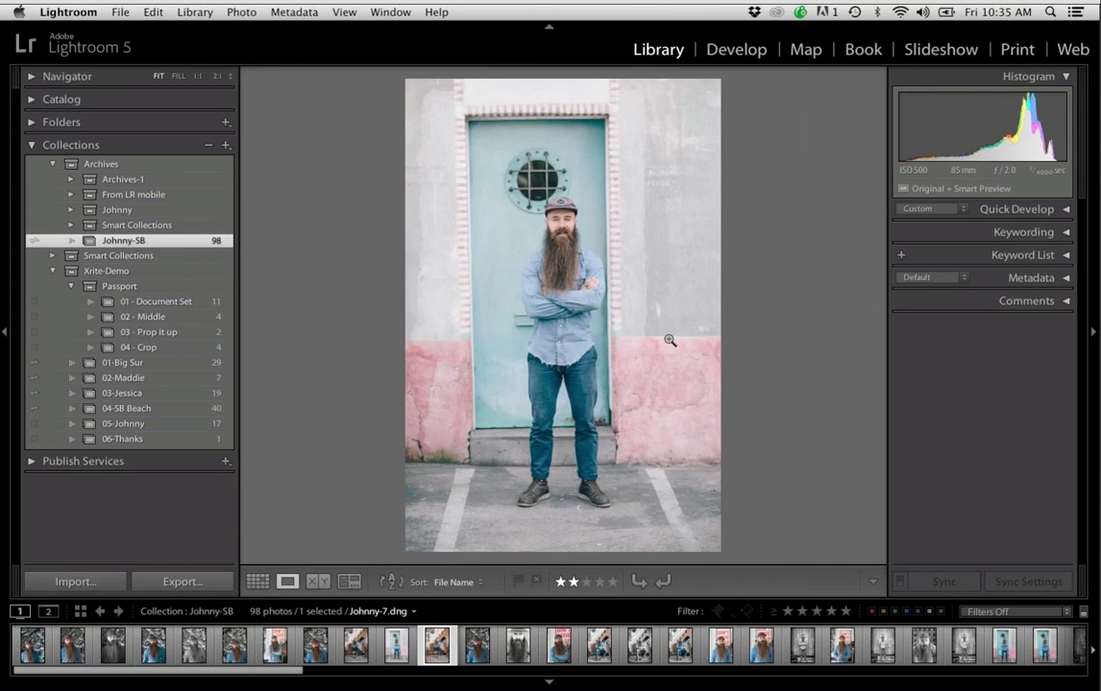
pyautogui.press('Right')
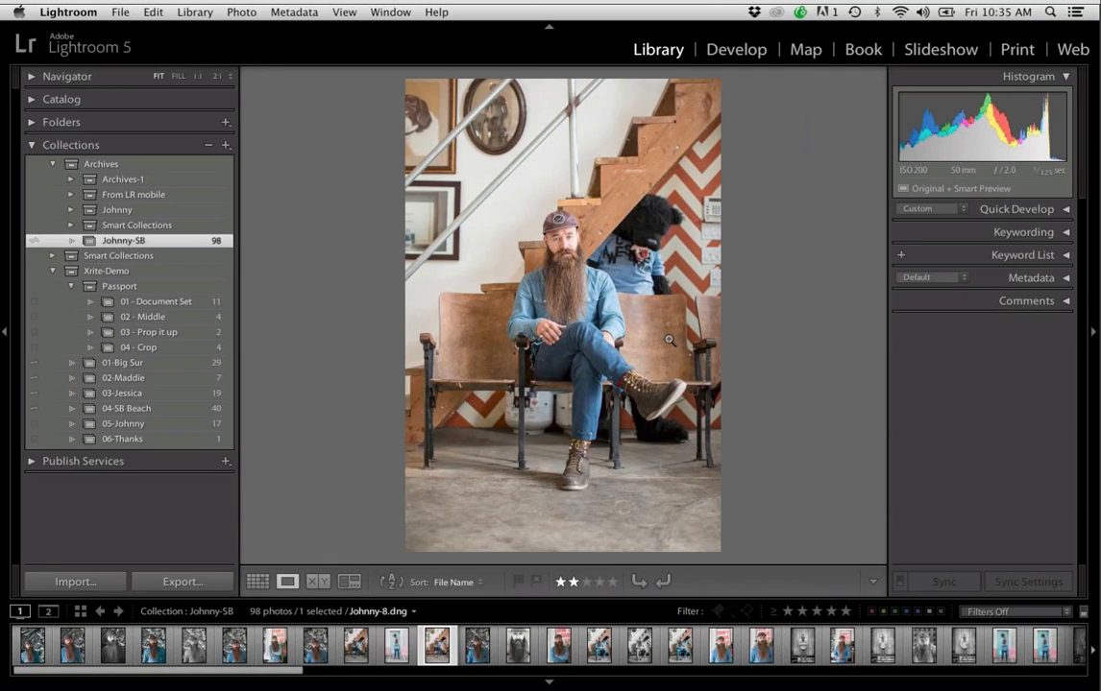
# Inspect the staircase portrait at 1:1, return it to fit view, and browse further along the collection's thumbnails
pyautogui.click(670, 340)
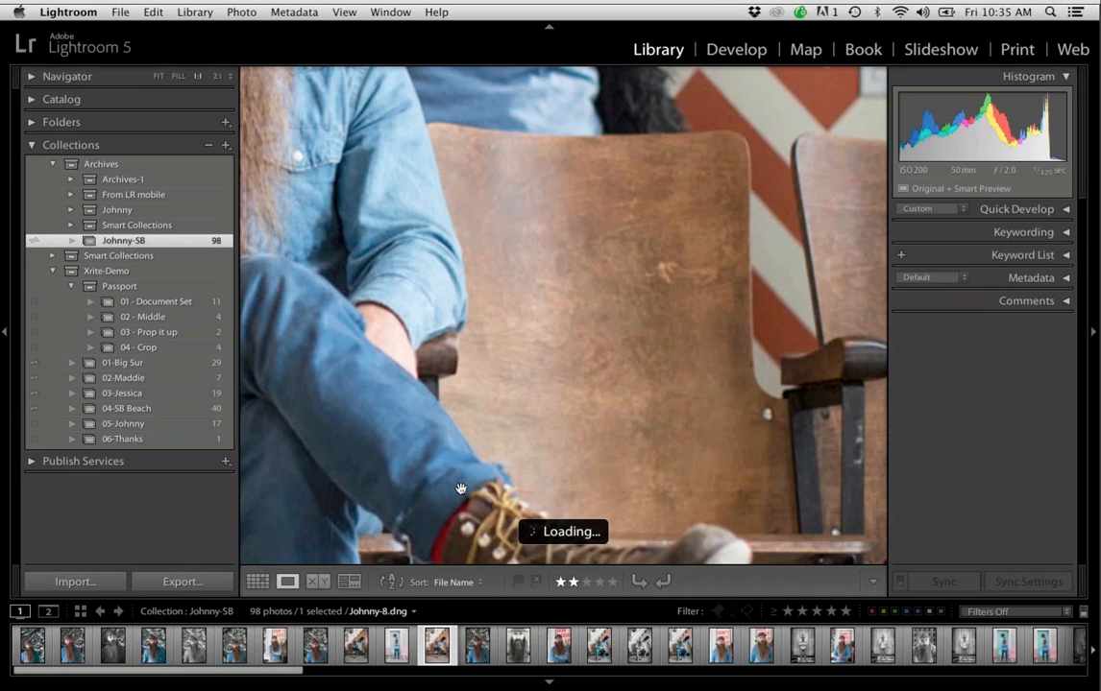
pyautogui.click(495, 434)
pyautogui.moveTo(287, 669); pyautogui.dragTo(710, 681)
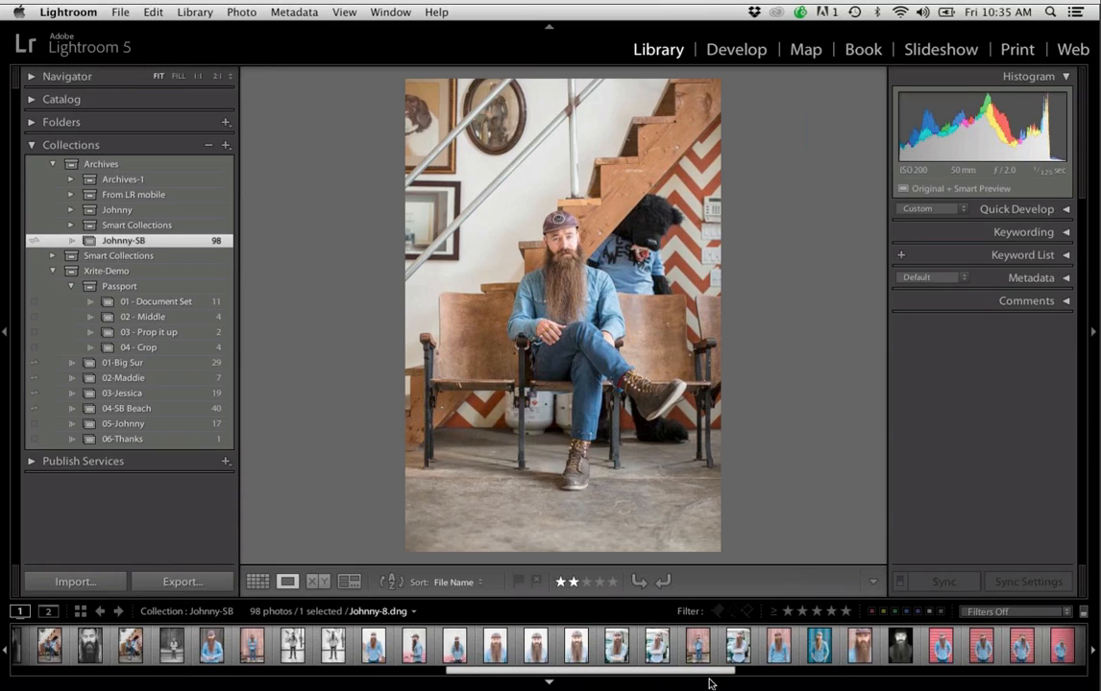
# Open the collection numbered 05 and page through its portraits to the last one, showing the man in the cap facing the camera
pyautogui.click(202, 425)
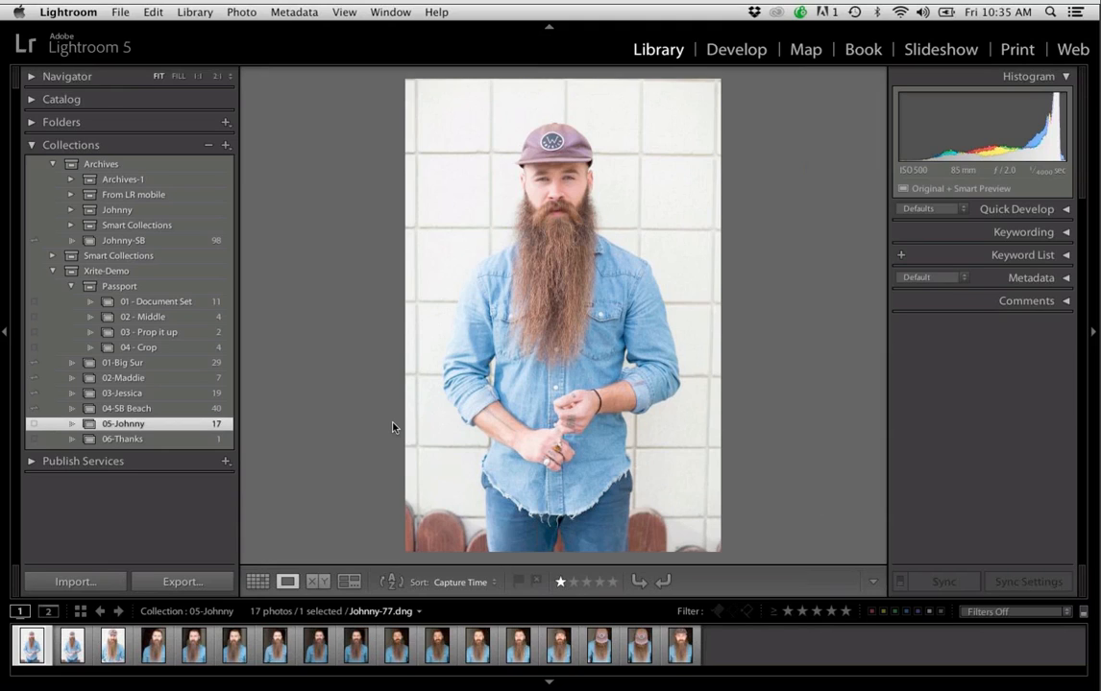
pyautogui.press('Right')
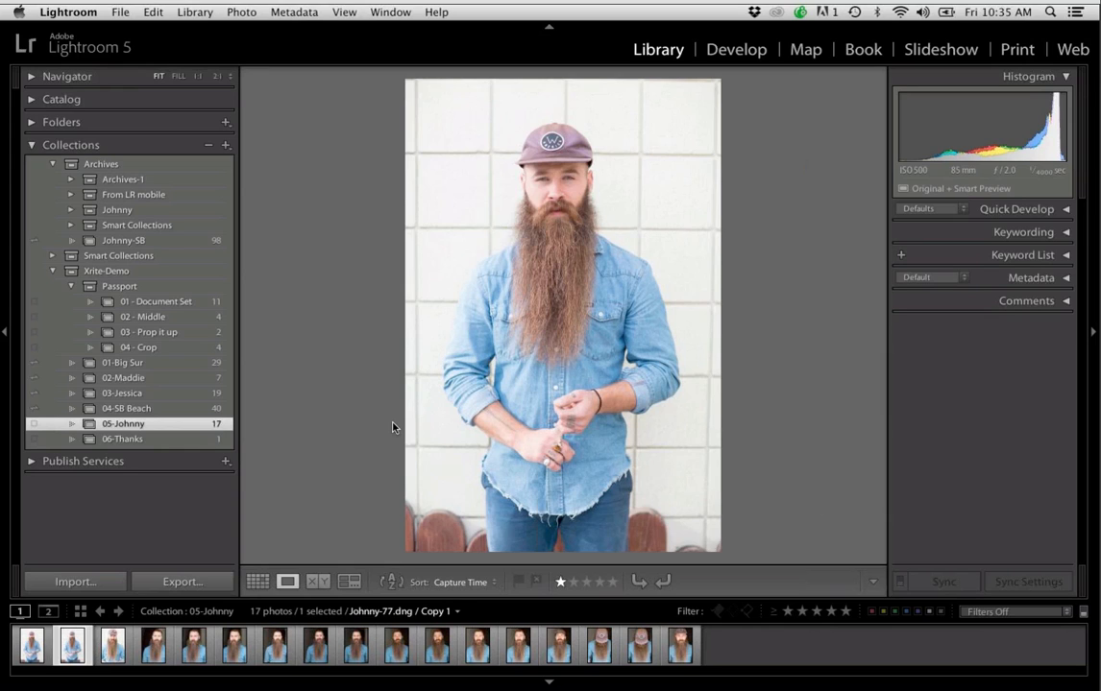
pyautogui.press('Right')
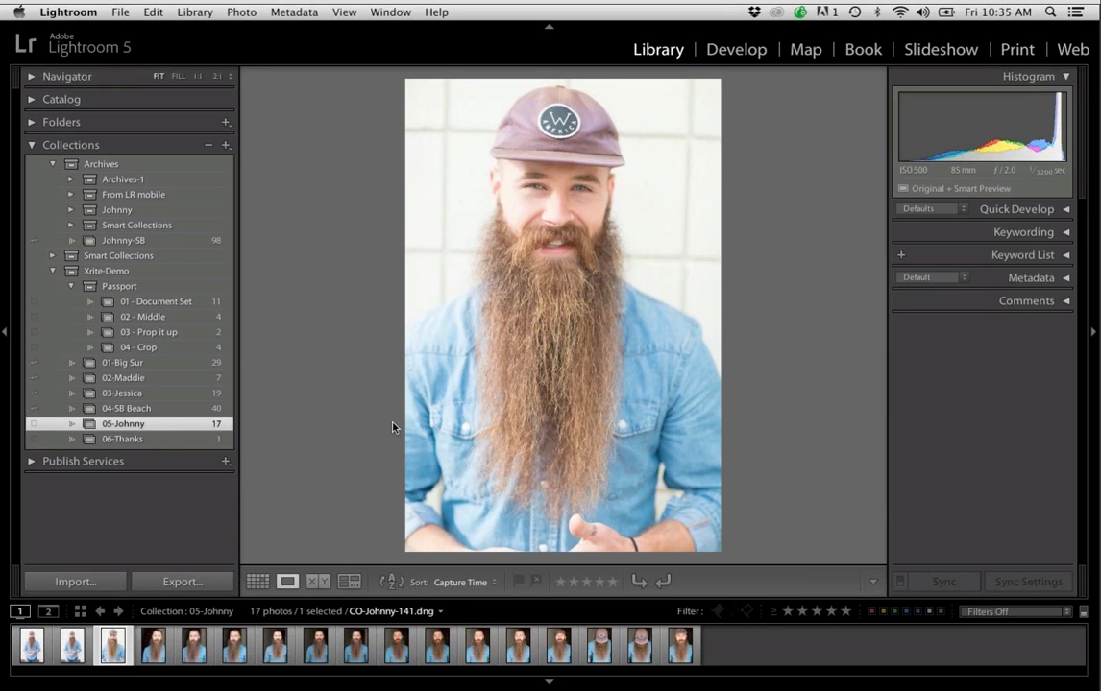
pyautogui.press('Right')
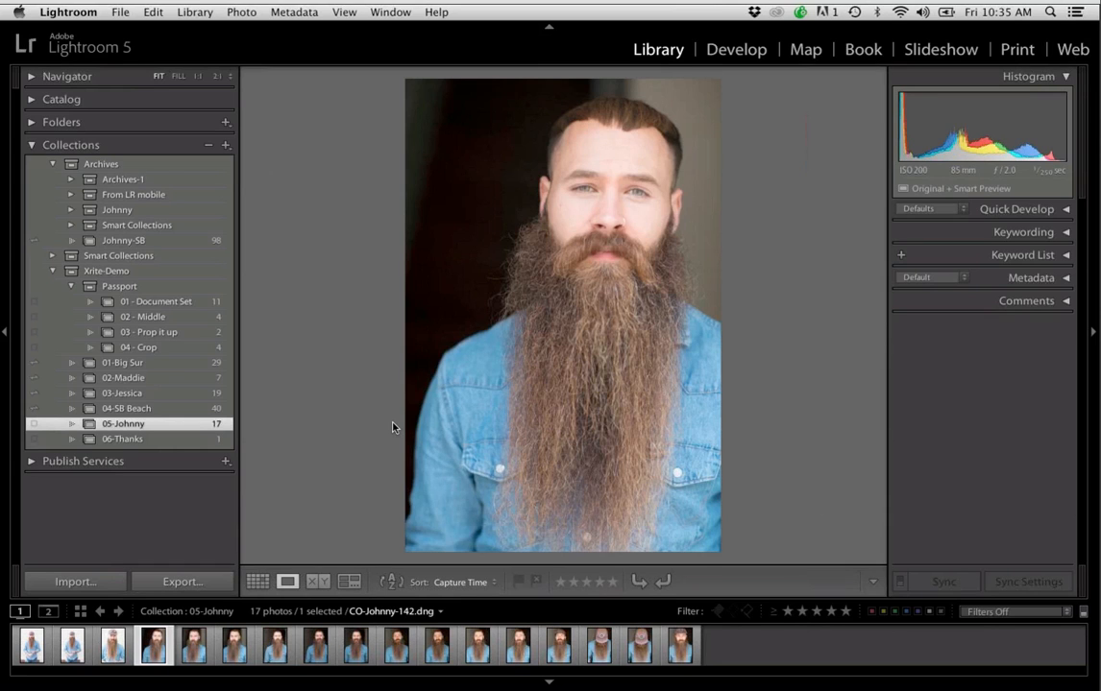
pyautogui.press('Right')
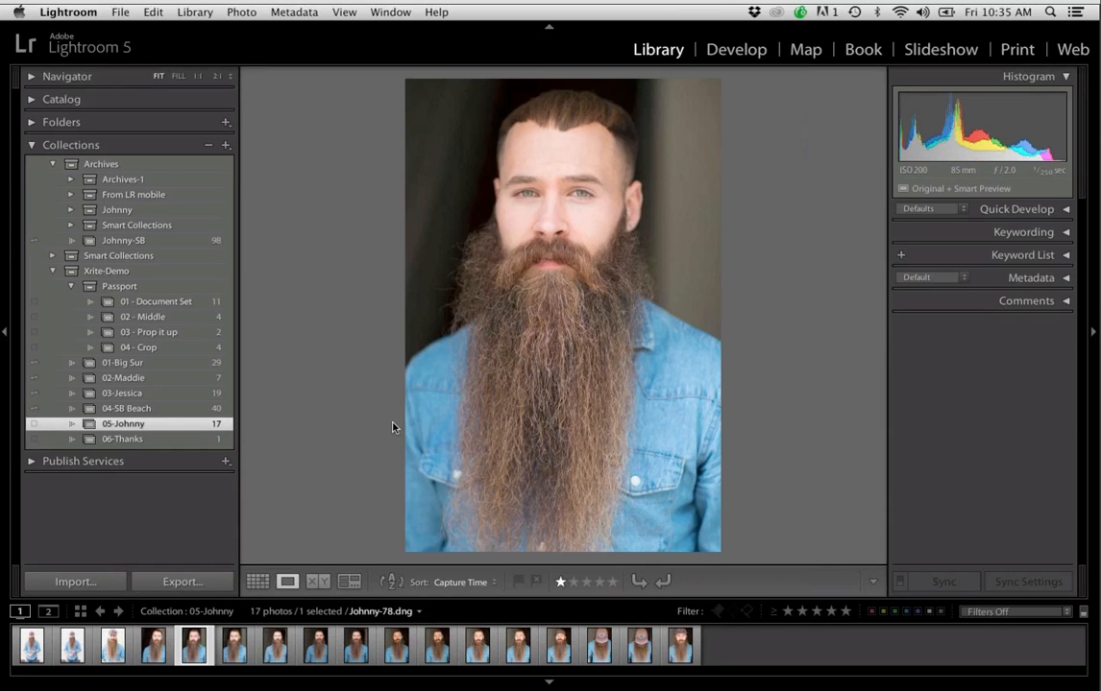
pyautogui.press('super+apostrophe')
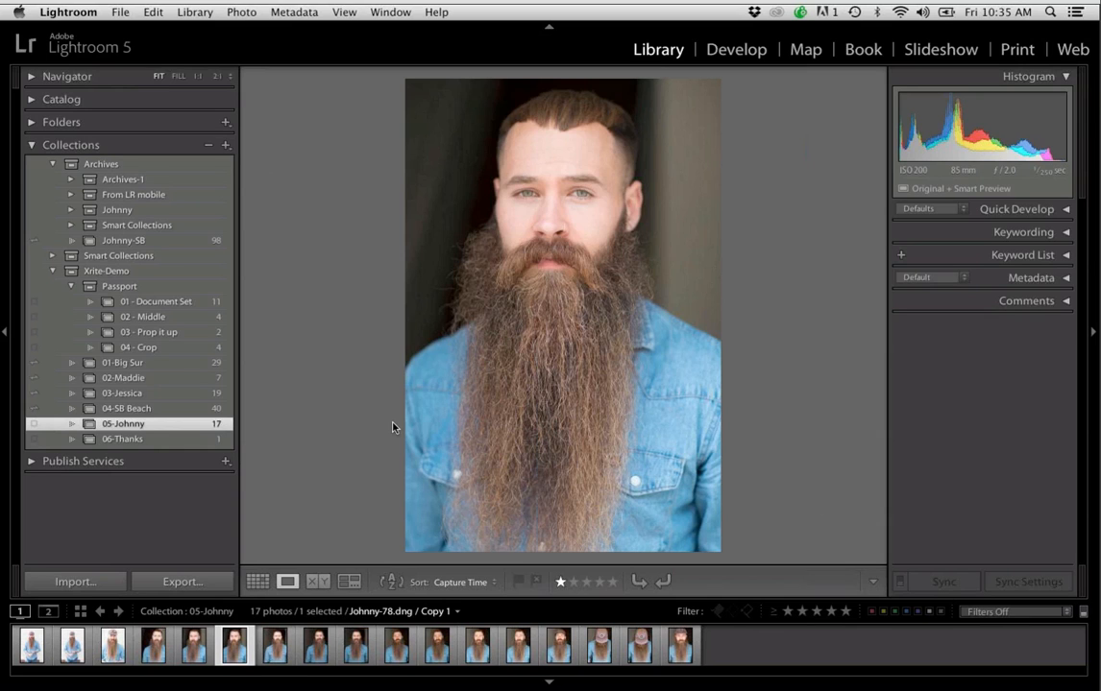
pyautogui.press('Right')
pyautogui.press('Right')
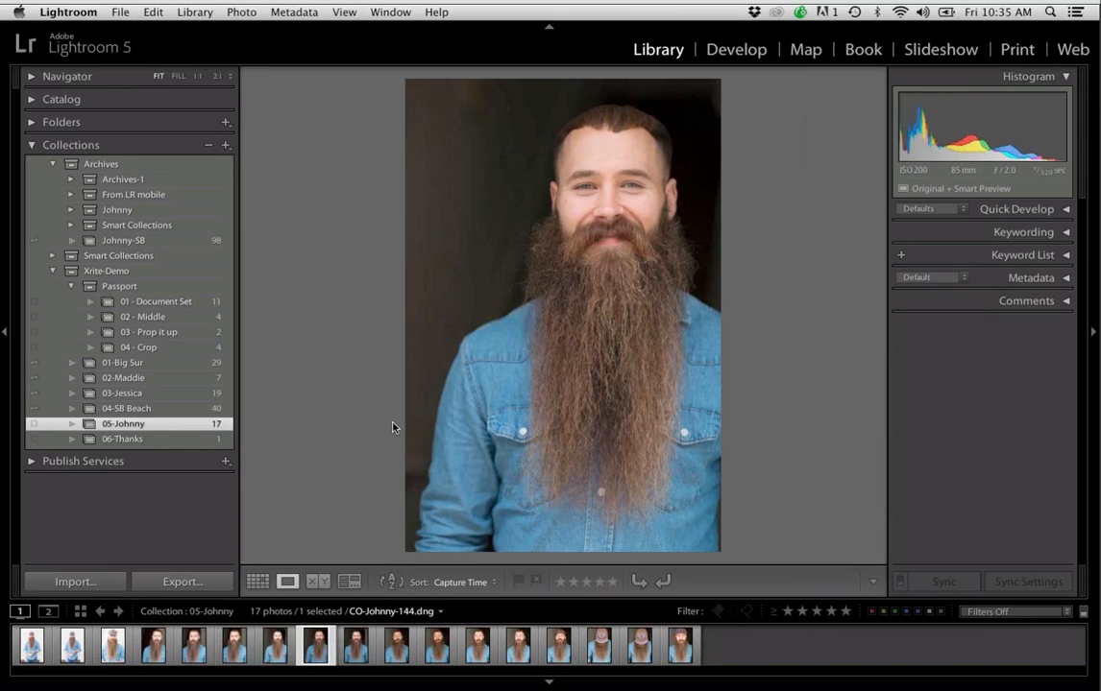
pyautogui.press('Right')
pyautogui.press('Right')
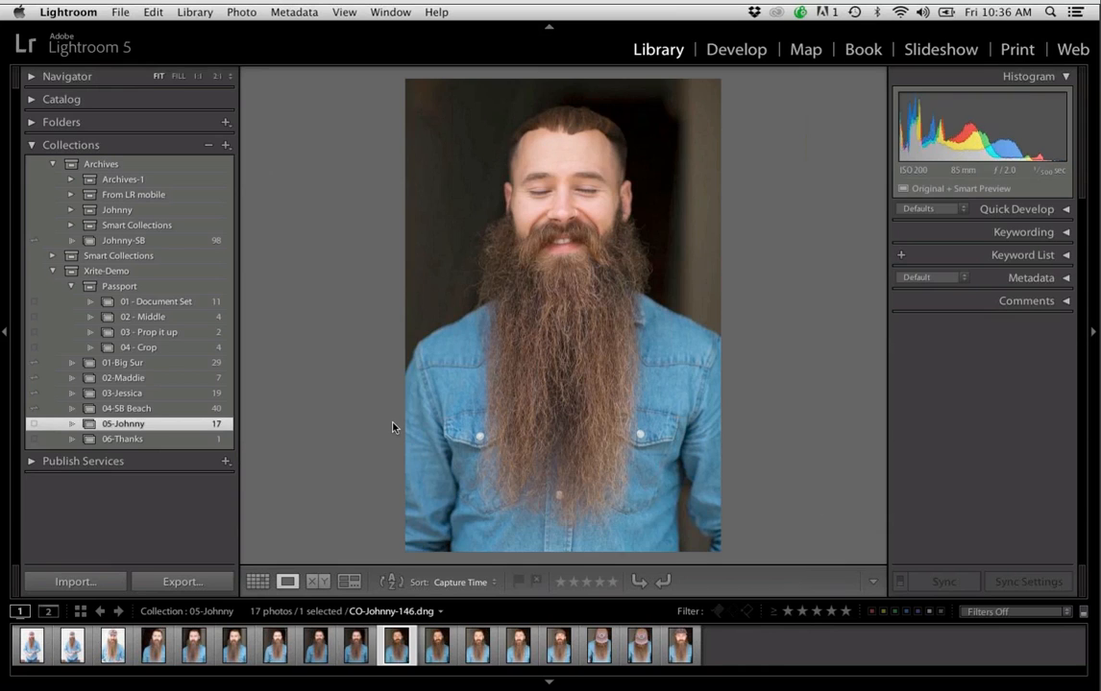
pyautogui.press('Right')
pyautogui.press('Right')
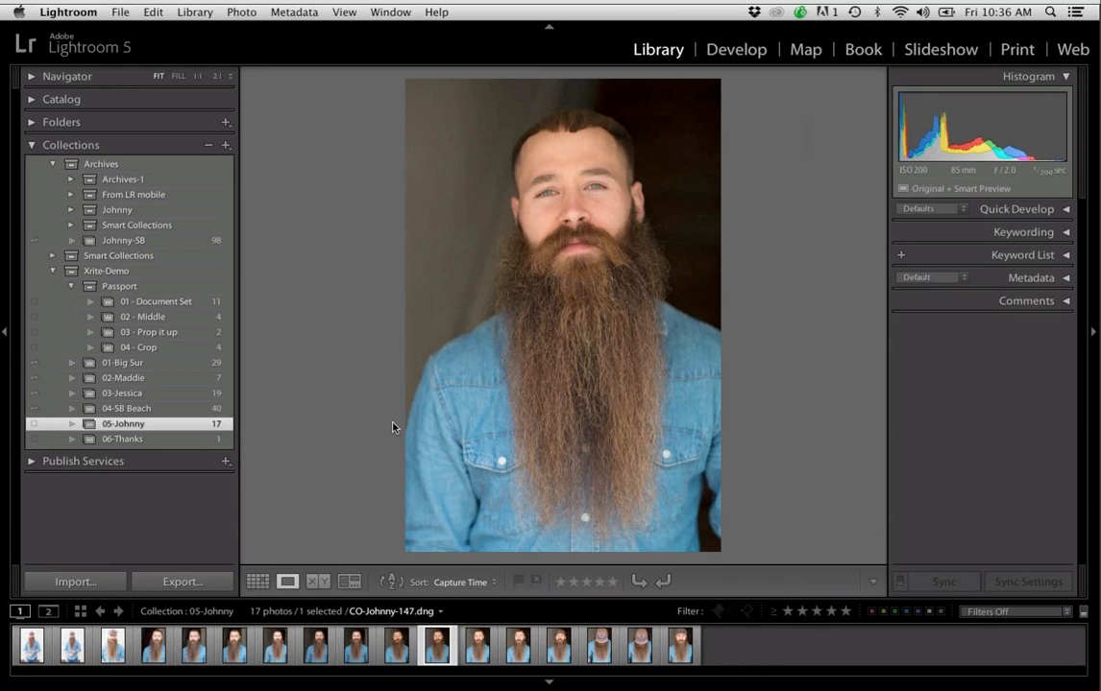
pyautogui.press('Right')
pyautogui.press('Right')
pyautogui.press('Right')
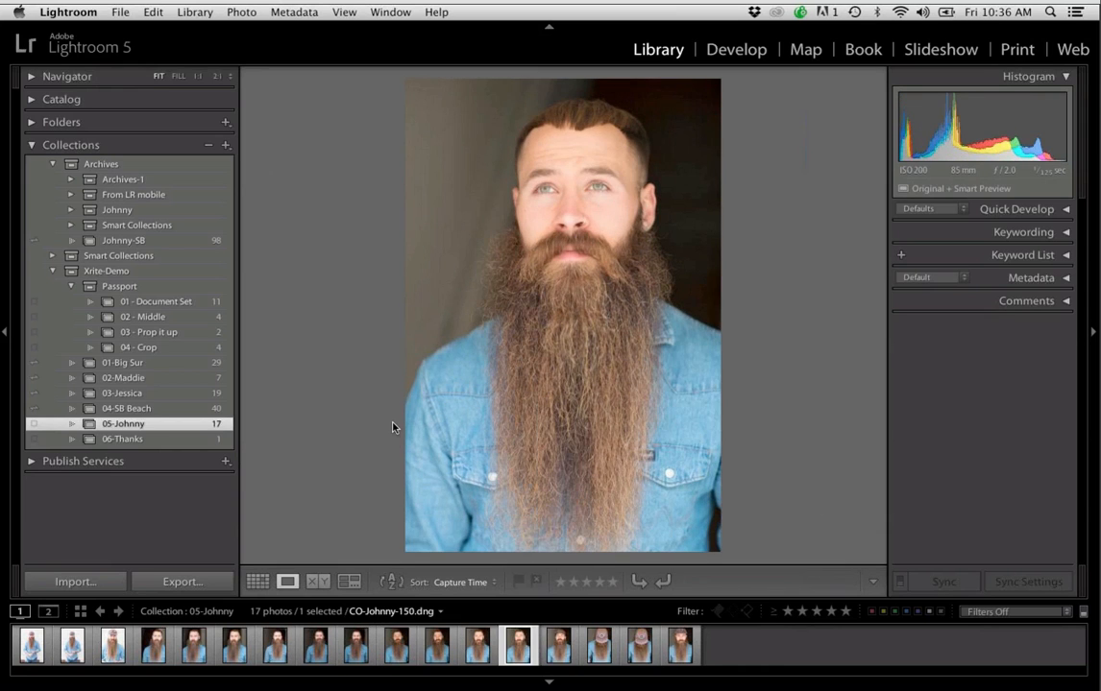
pyautogui.press('Right')
pyautogui.press('Right')
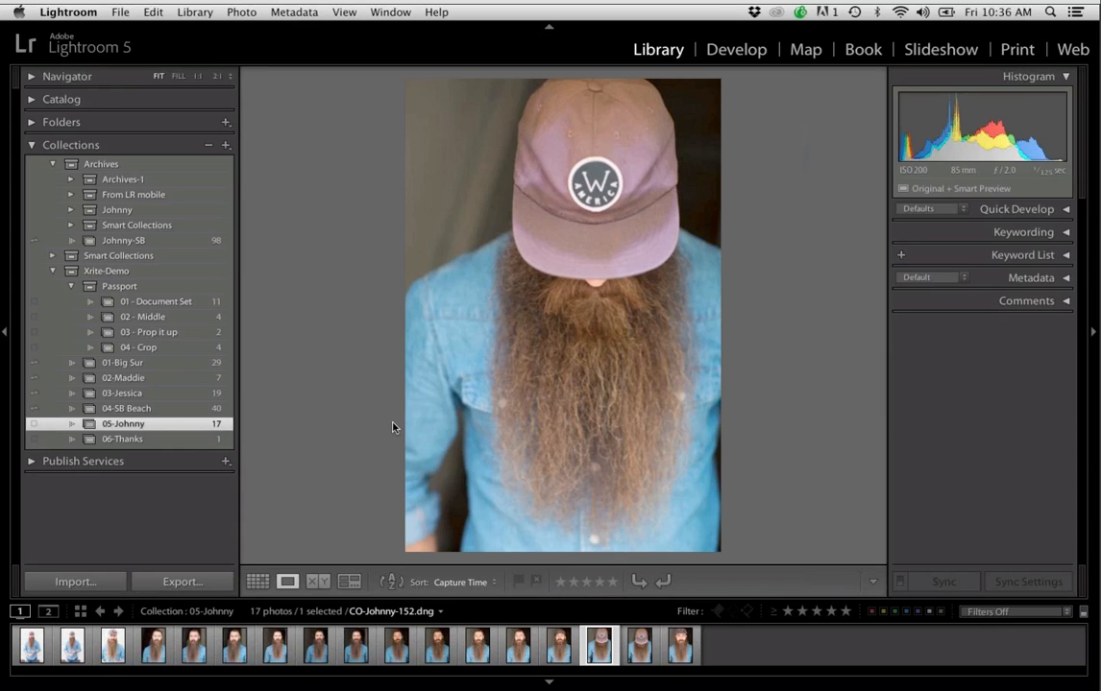
pyautogui.press('Right')
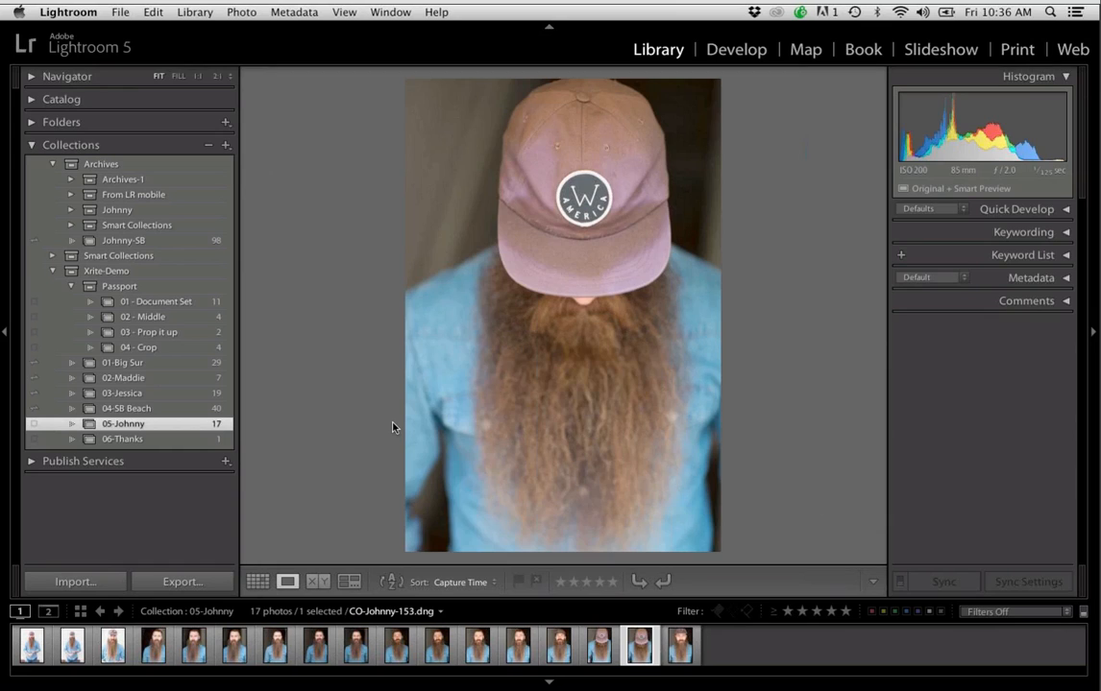
pyautogui.press('Right')
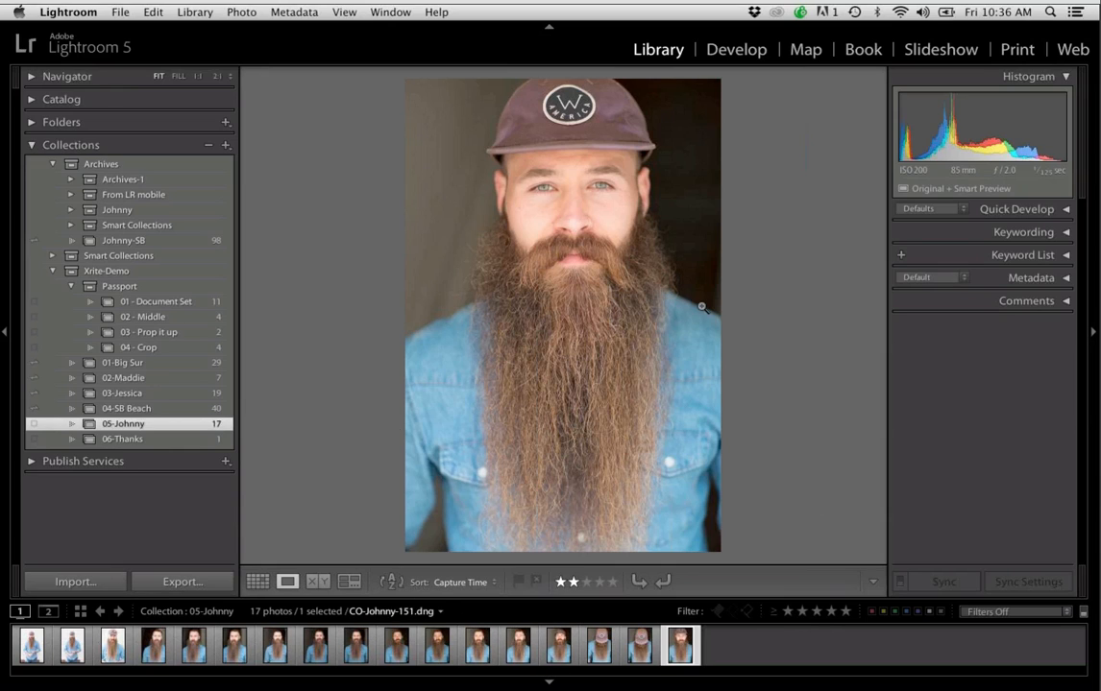
# Open the last portrait in the Develop module, hide the filmstrip, and convert the photo to black and white
pyautogui.click(723, 51)
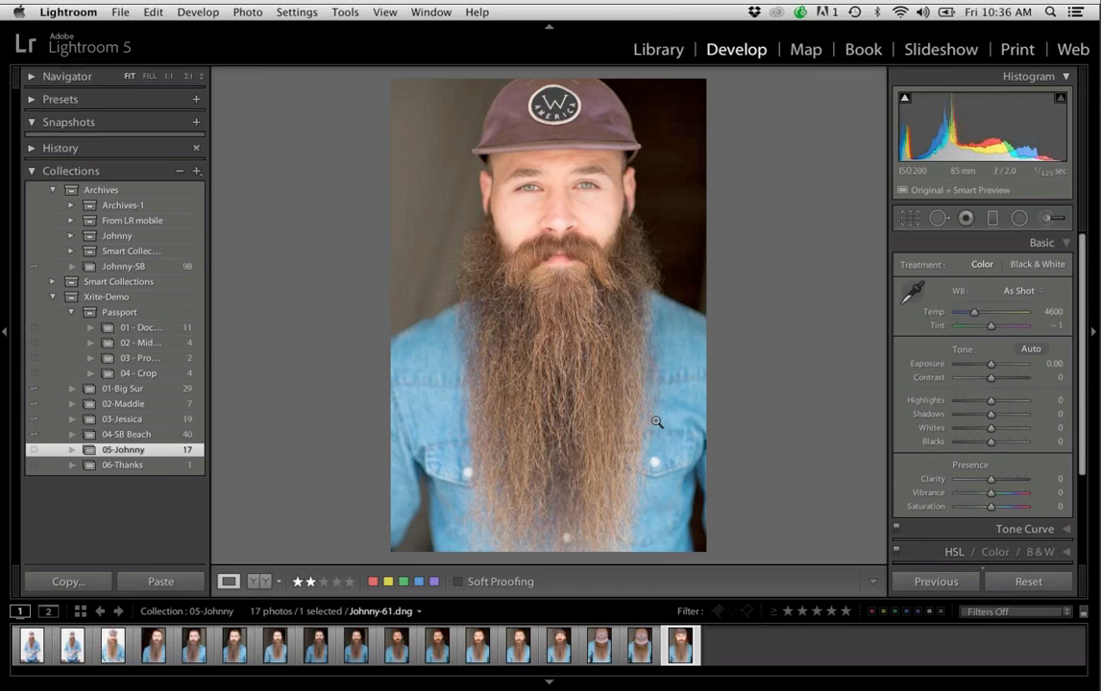
pyautogui.click(551, 684)
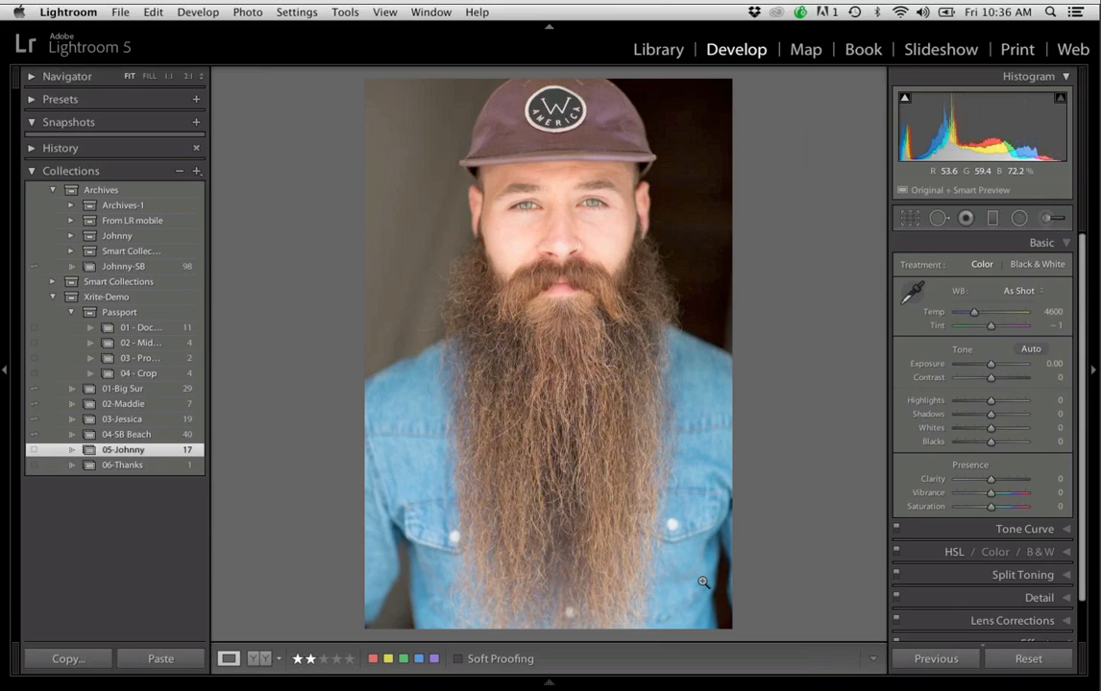
pyautogui.click(1040, 552)
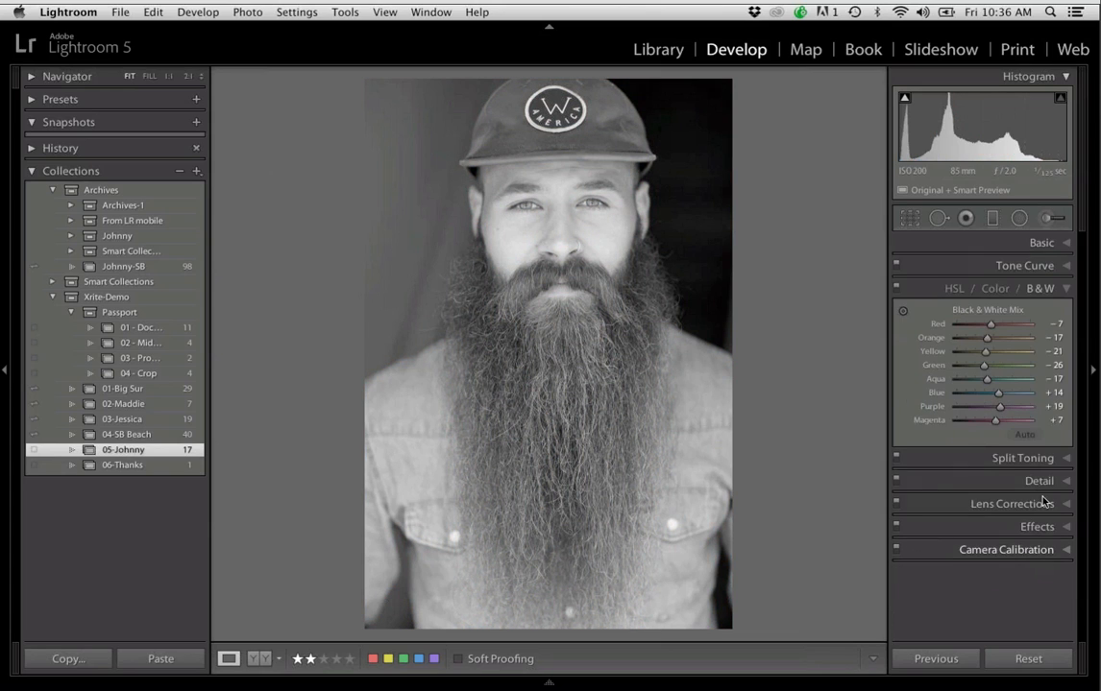
# Set the Black & White Mix to Orange +2, Red -2 and Blue -11, and compare the result with the original
pyautogui.click(994, 339)
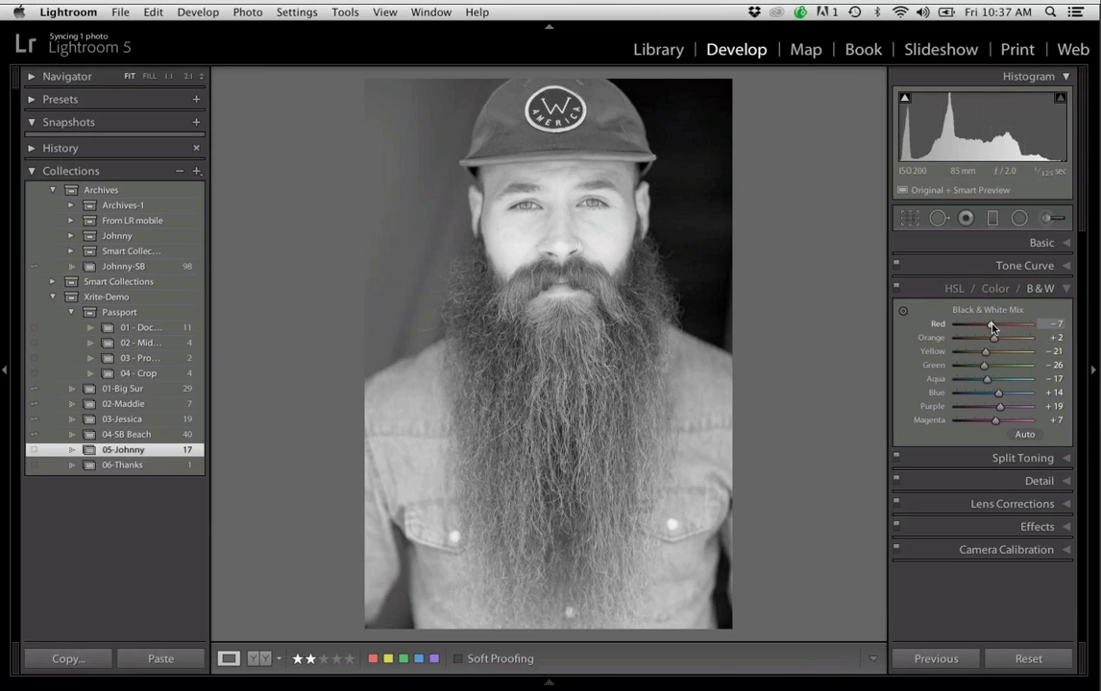
pyautogui.moveTo(990, 326); pyautogui.dragTo(992, 327)
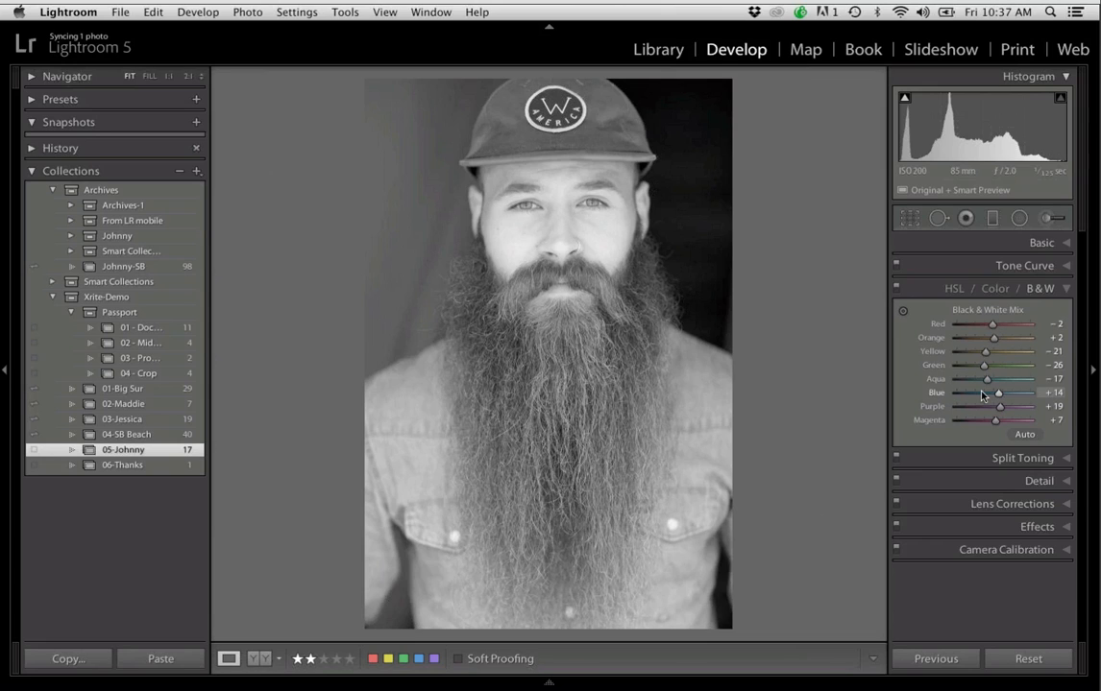
pyautogui.moveTo(981, 395)
pyautogui.mouseDown()
pyautogui.moveTo(998, 393)
pyautogui.moveTo(989, 393)
pyautogui.mouseUp()
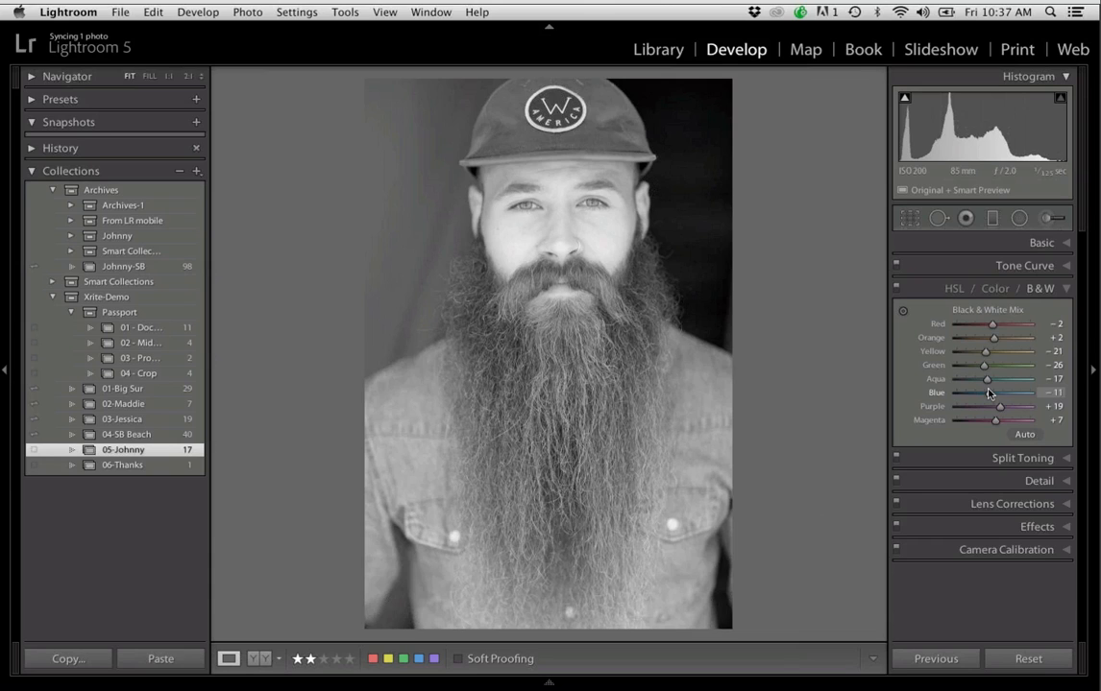
pyautogui.press('\\')
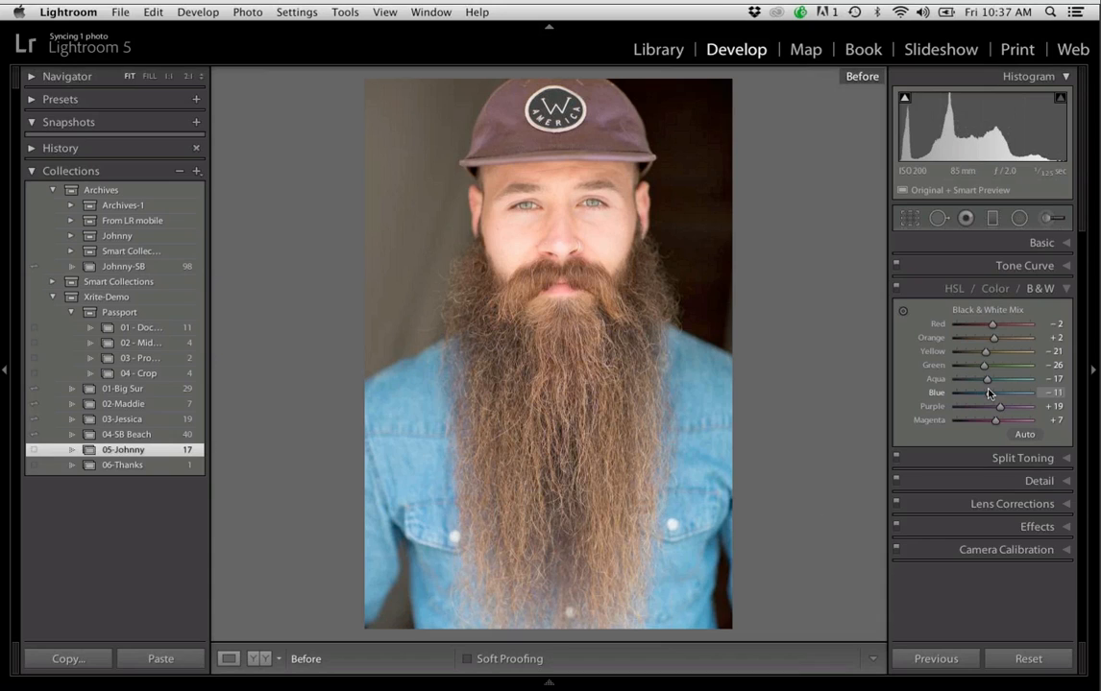
pyautogui.press('\\')
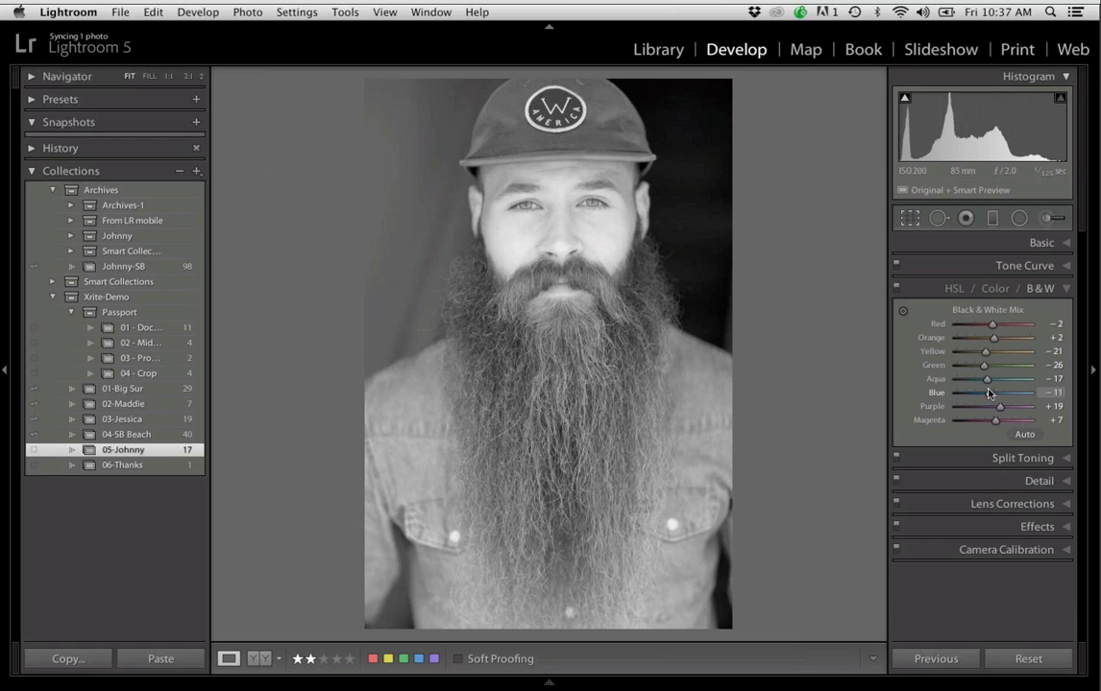
# Crop the portrait tighter from its lower-left corner and bottom edge, reposition the photo within the frame, and apply the crop
pyautogui.press('r')
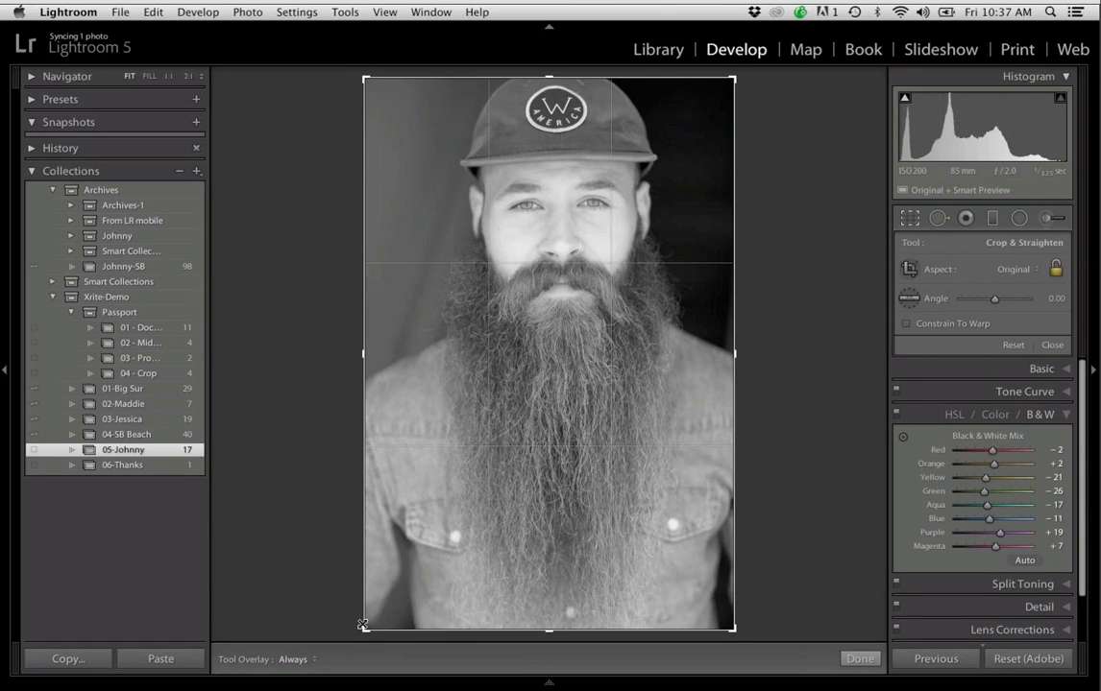
pyautogui.moveTo(364, 626); pyautogui.dragTo(376, 605)
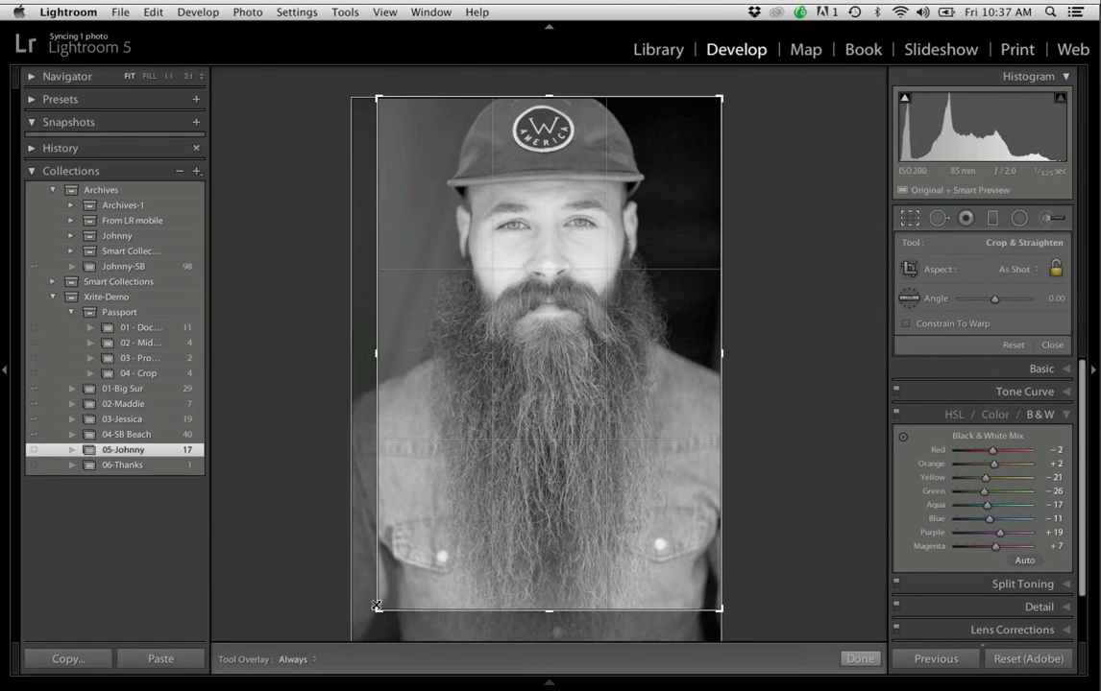
pyautogui.moveTo(566, 457); pyautogui.dragTo(571, 437)
pyautogui.moveTo(572, 607); pyautogui.dragTo(554, 594)
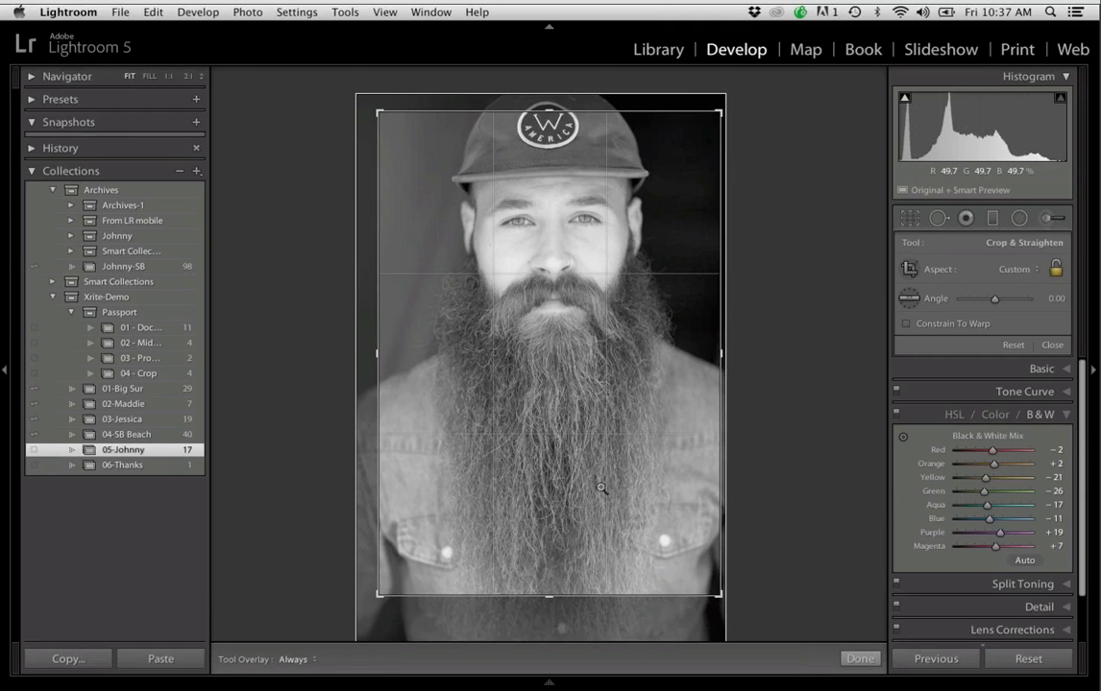
pyautogui.press('Return')
pyautogui.press('r')
pyautogui.press('Return')
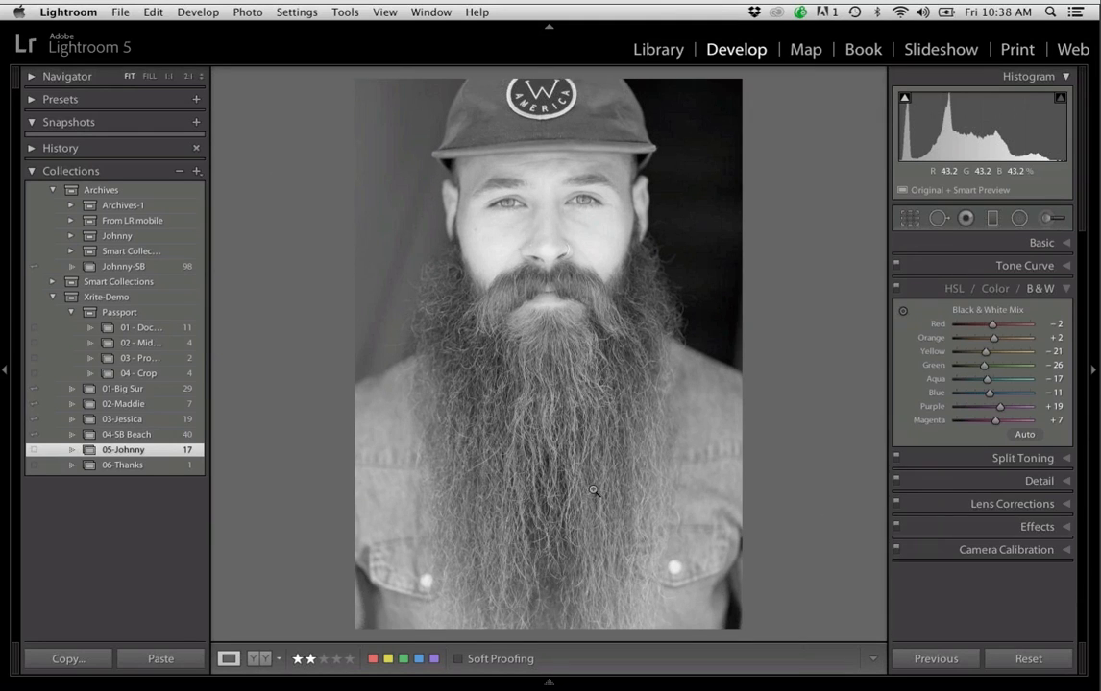
# Refine the portrait's crop from its upper-left corner, shift the photo slightly within the frame, and apply the crop
pyautogui.press('r')
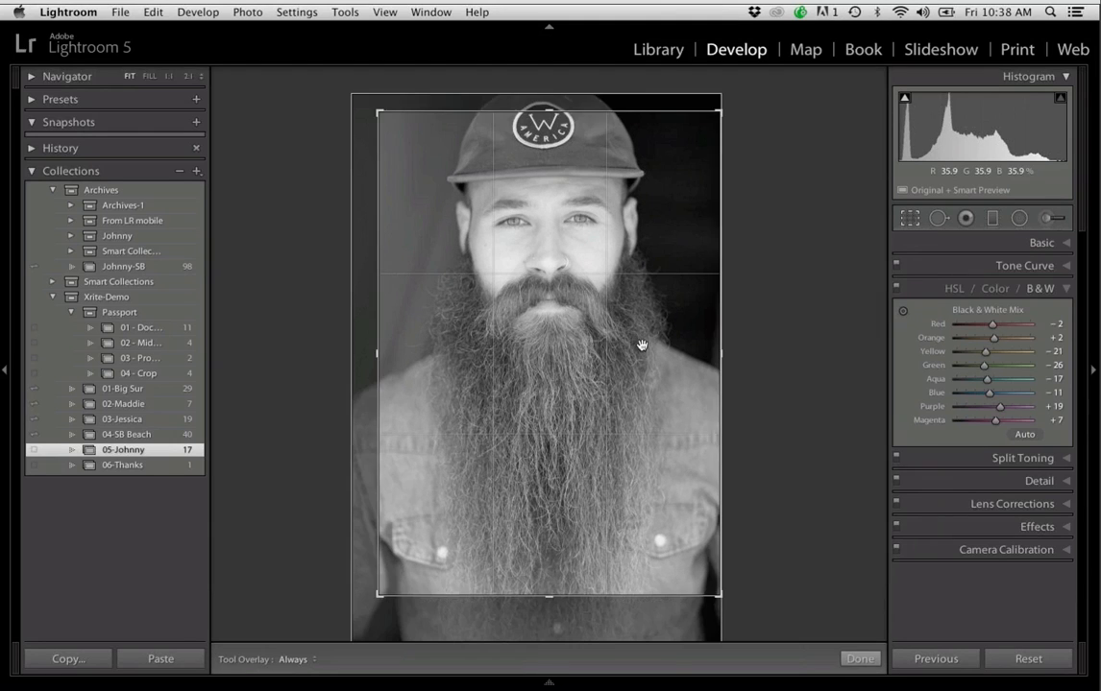
pyautogui.moveTo(351, 94); pyautogui.dragTo(377, 112)
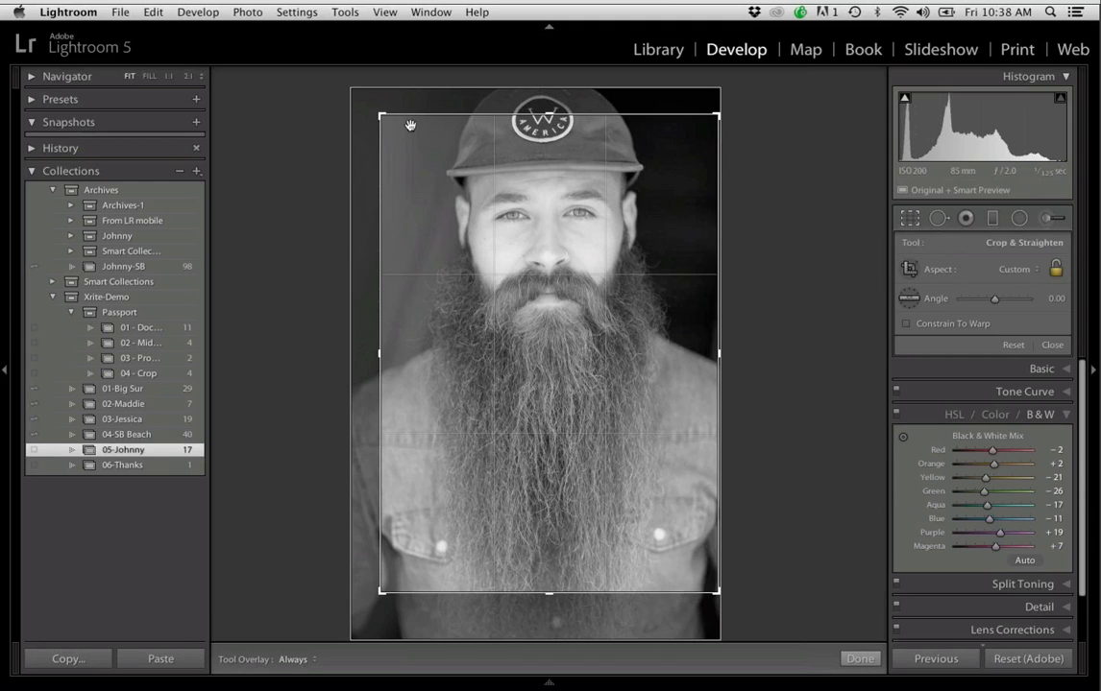
pyautogui.moveTo(446, 150); pyautogui.dragTo(451, 150)
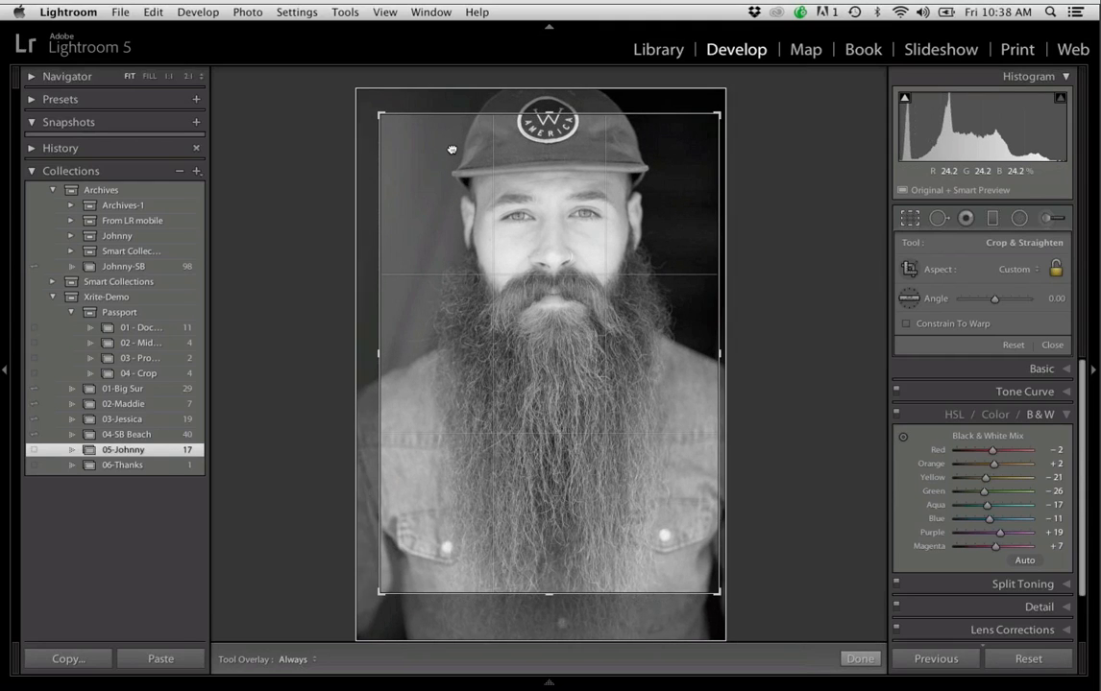
pyautogui.press('Return')
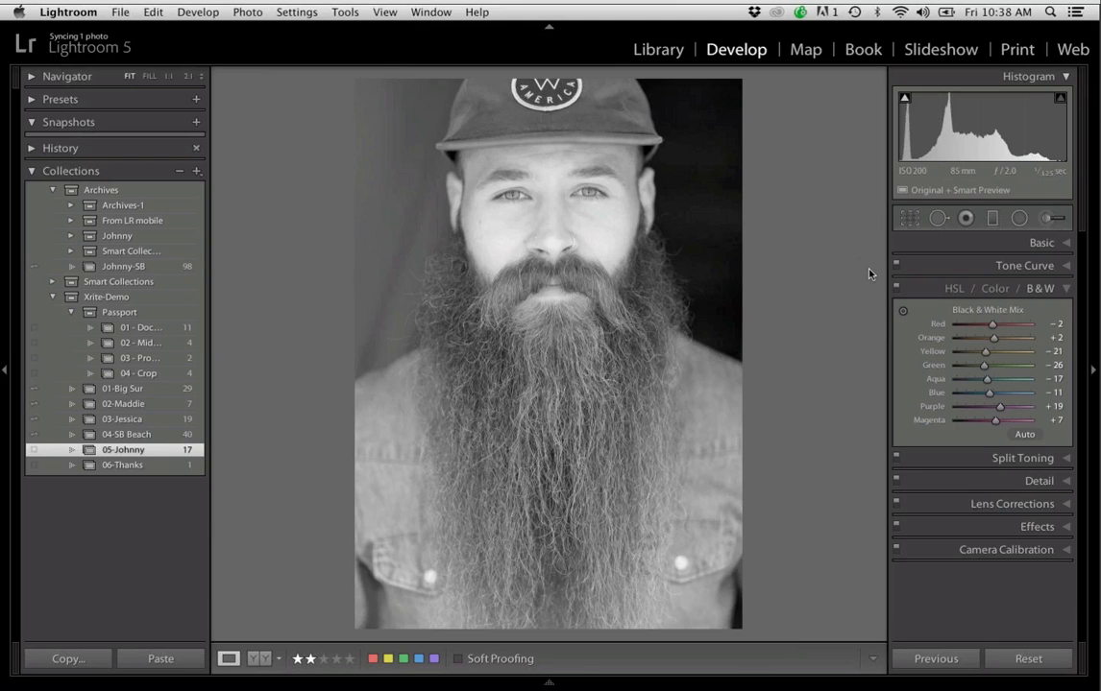
# Collapse the Basic and Black & White adjustments and hide the histogram to free up space for the remaining controls
pyautogui.press('super+1')
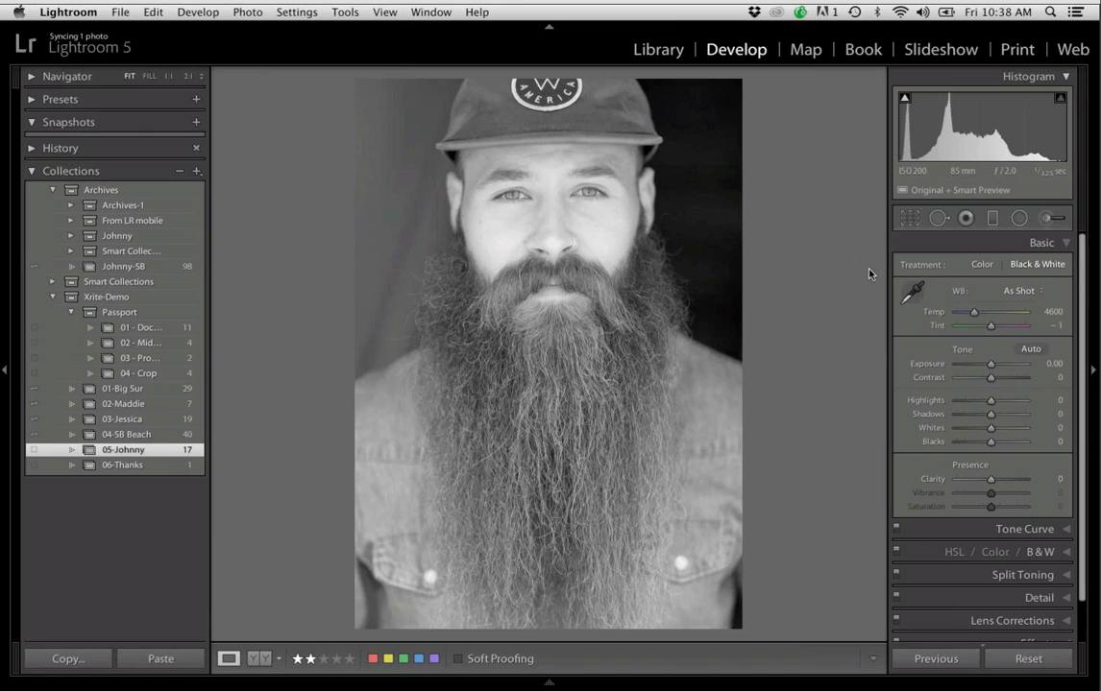
pyautogui.click(1043, 244)
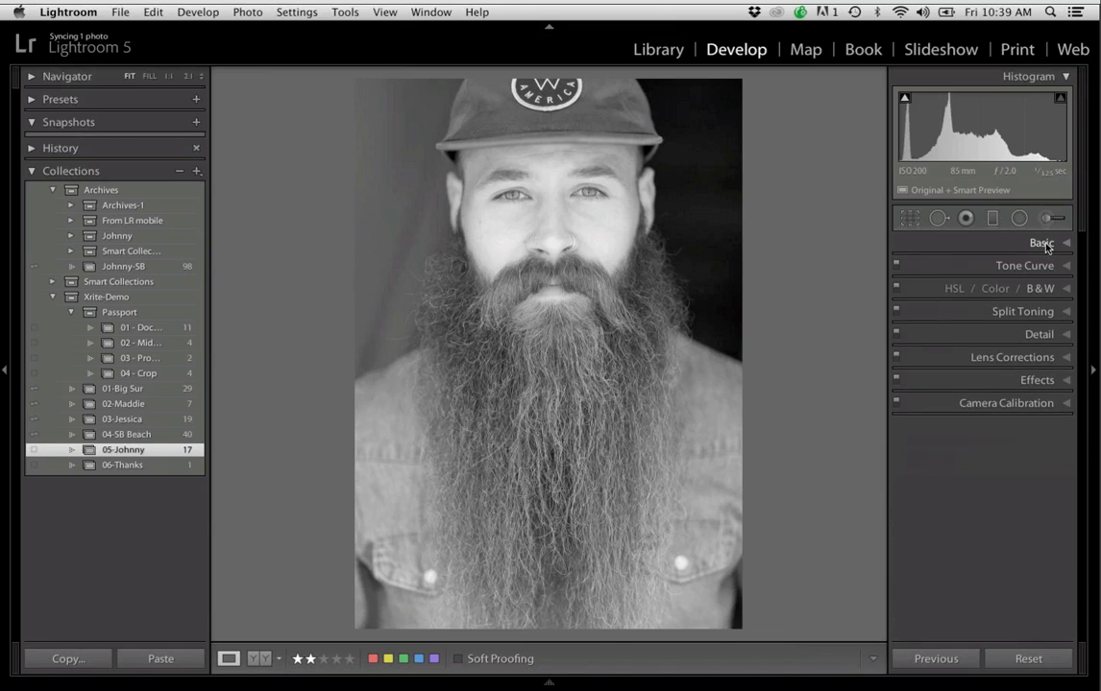
pyautogui.click(1062, 77)
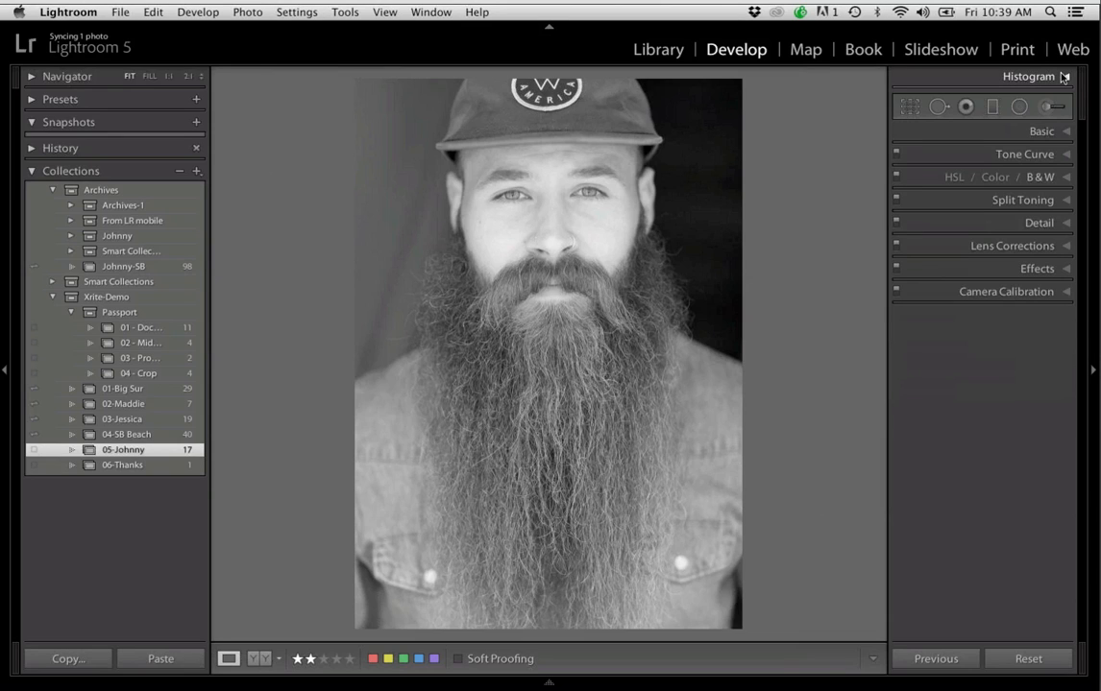
pyautogui.click(1056, 77)
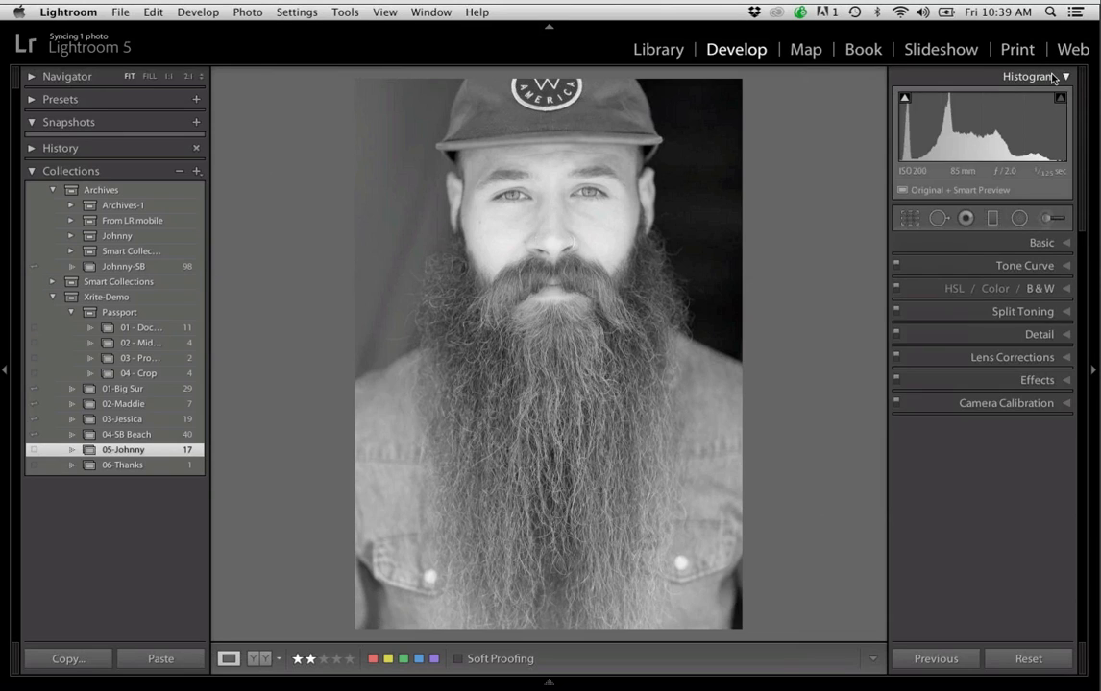
pyautogui.click(1054, 77)
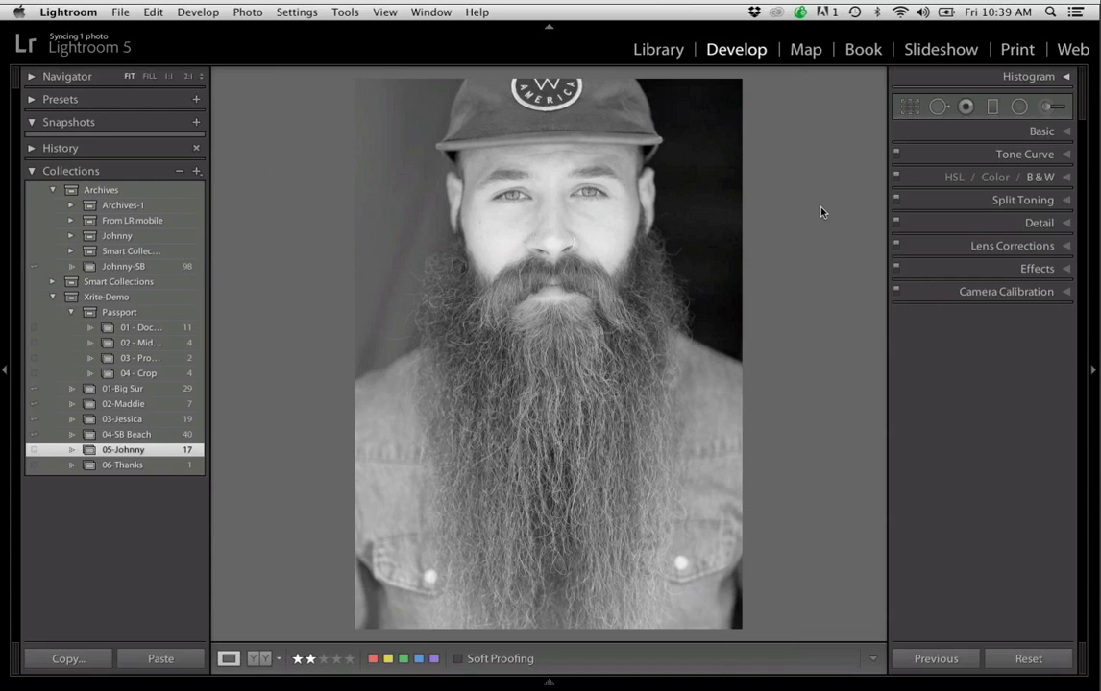
pyautogui.press('super+1')
pyautogui.press('super+2')
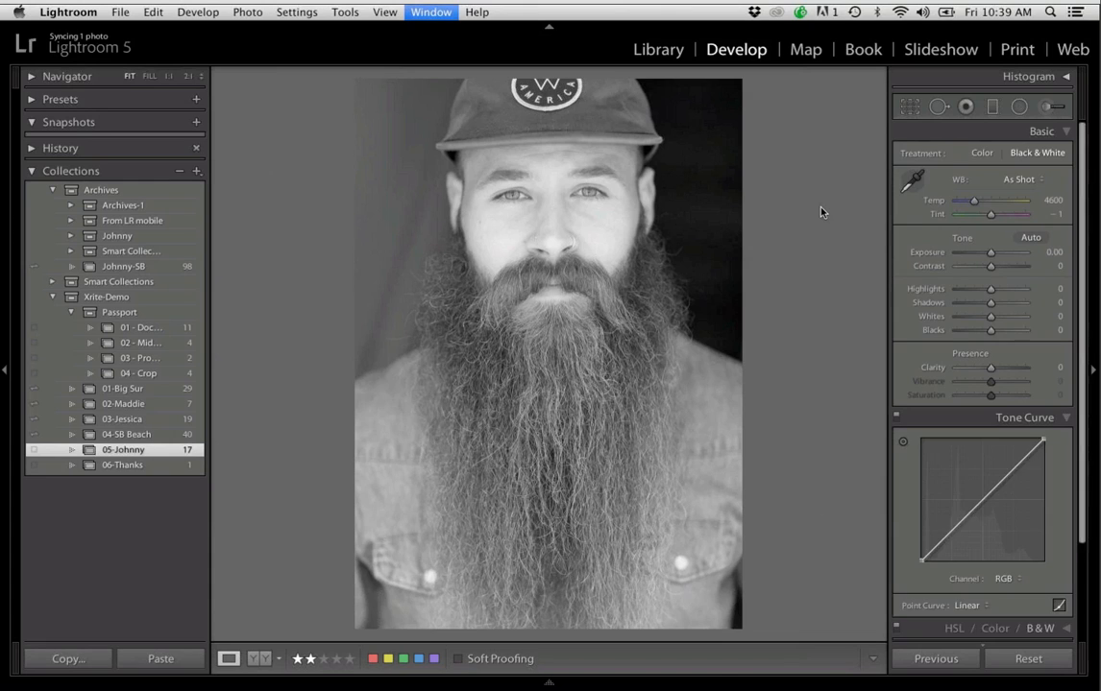
pyautogui.press('super+3')
pyautogui.press('super+4')
pyautogui.press('super+3')
pyautogui.press('super+2')
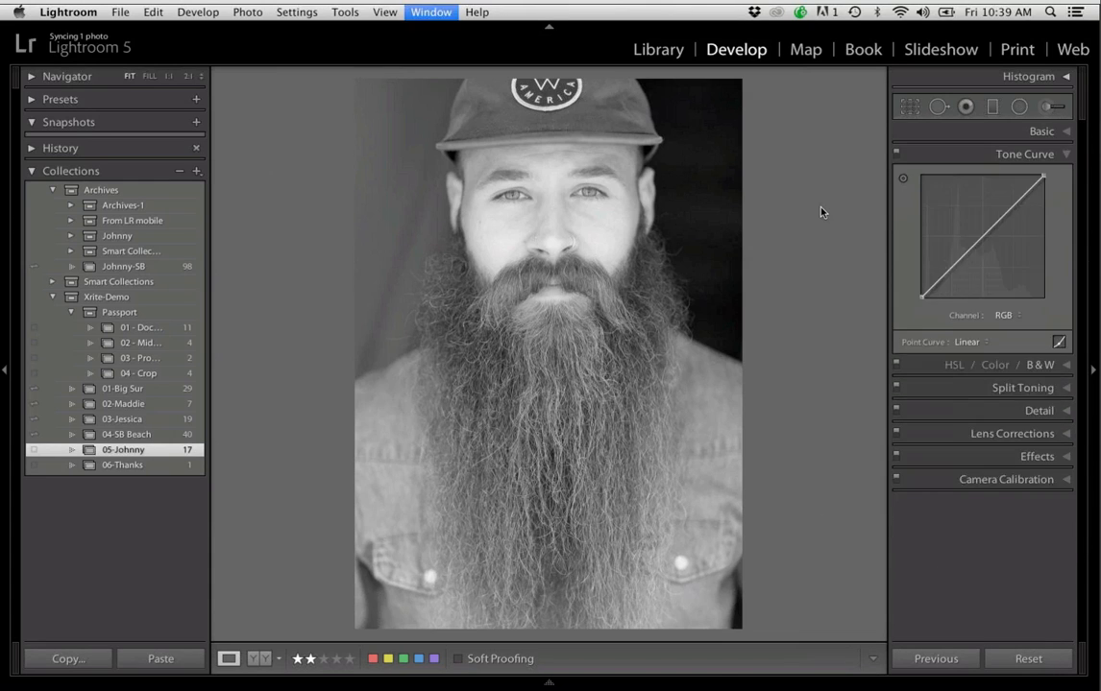
# In the Basic adjustments, set the portrait's Contrast to +40, Blacks to -48 and Clarity to +10
pyautogui.press('super+1')
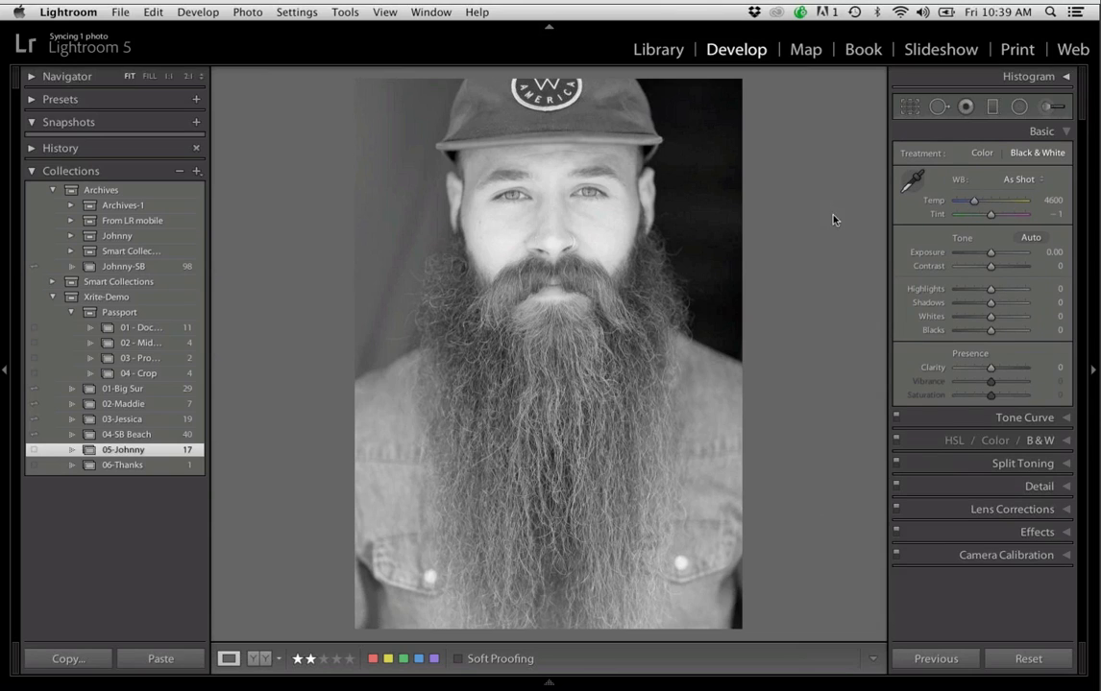
pyautogui.moveTo(991, 266); pyautogui.dragTo(1004, 267)
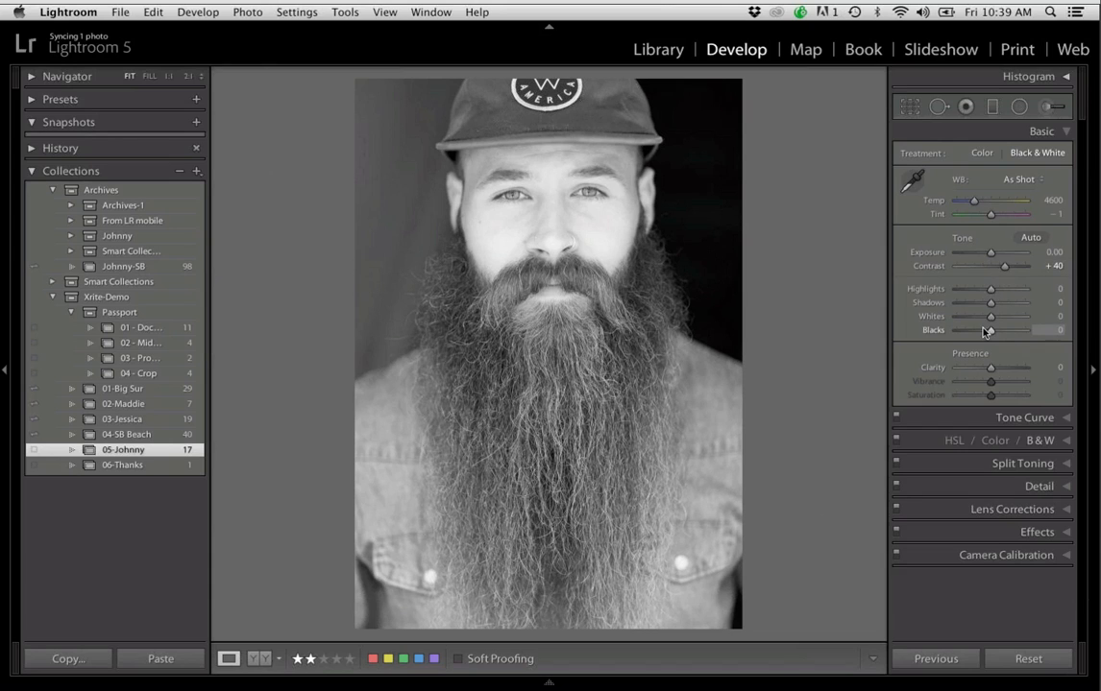
pyautogui.moveTo(986, 330); pyautogui.dragTo(976, 332)
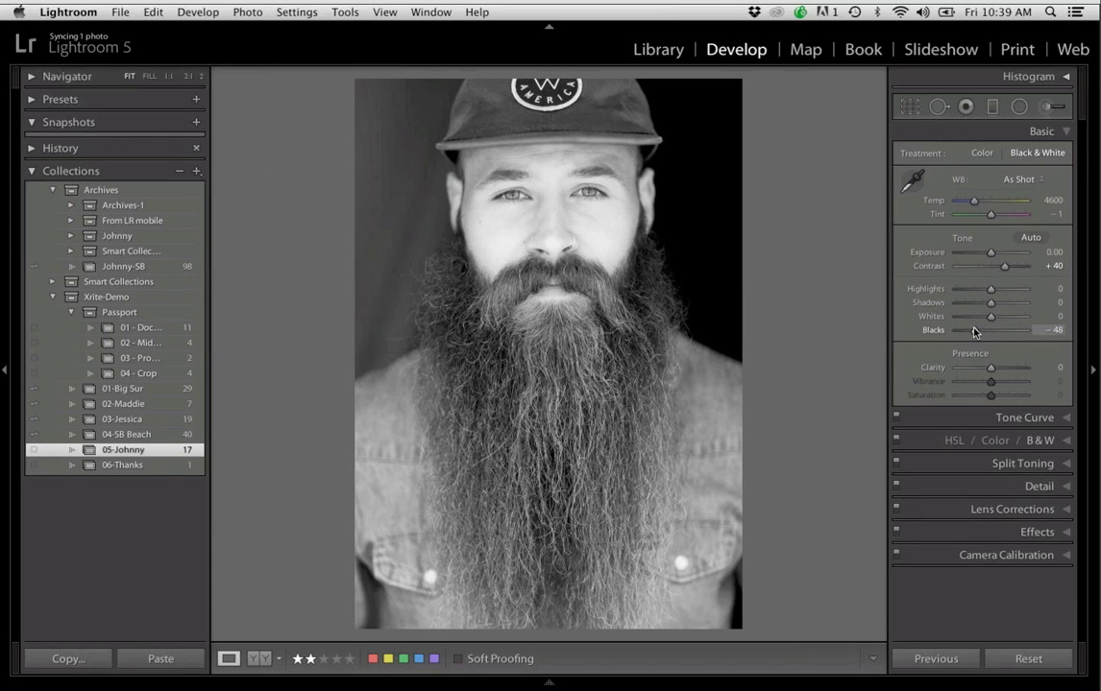
pyautogui.moveTo(990, 367); pyautogui.dragTo(995, 369)
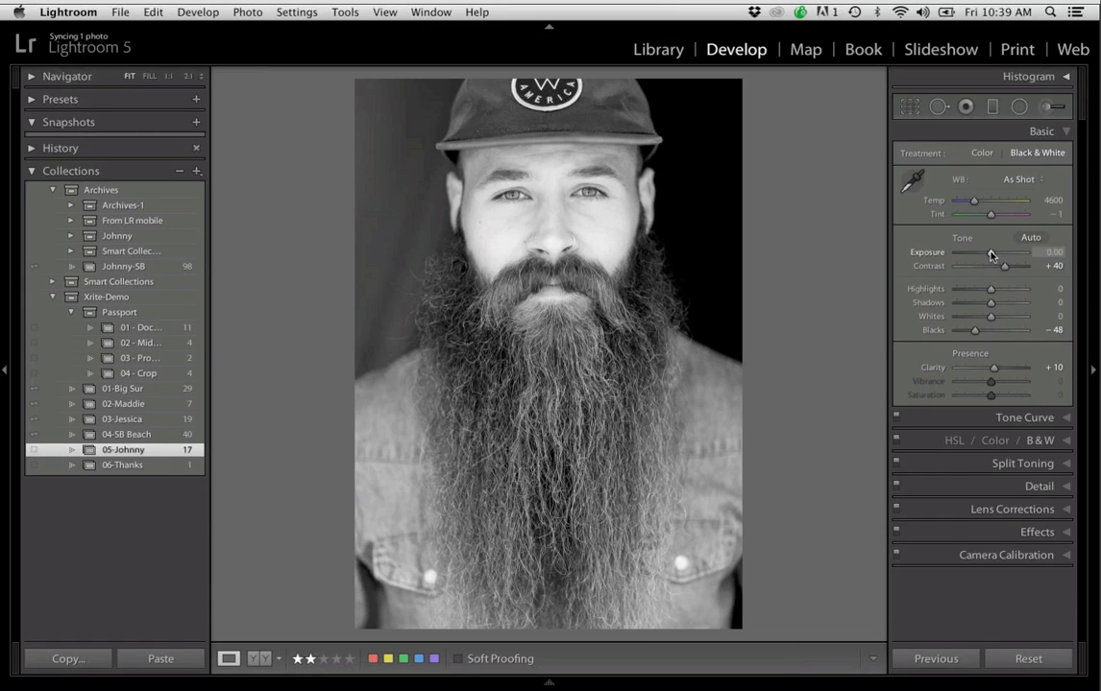
# Try a brighter exposure of +0.20 on the portrait, reset it, and set Exposure to +0.10
pyautogui.moveTo(991, 255); pyautogui.dragTo(993, 255)
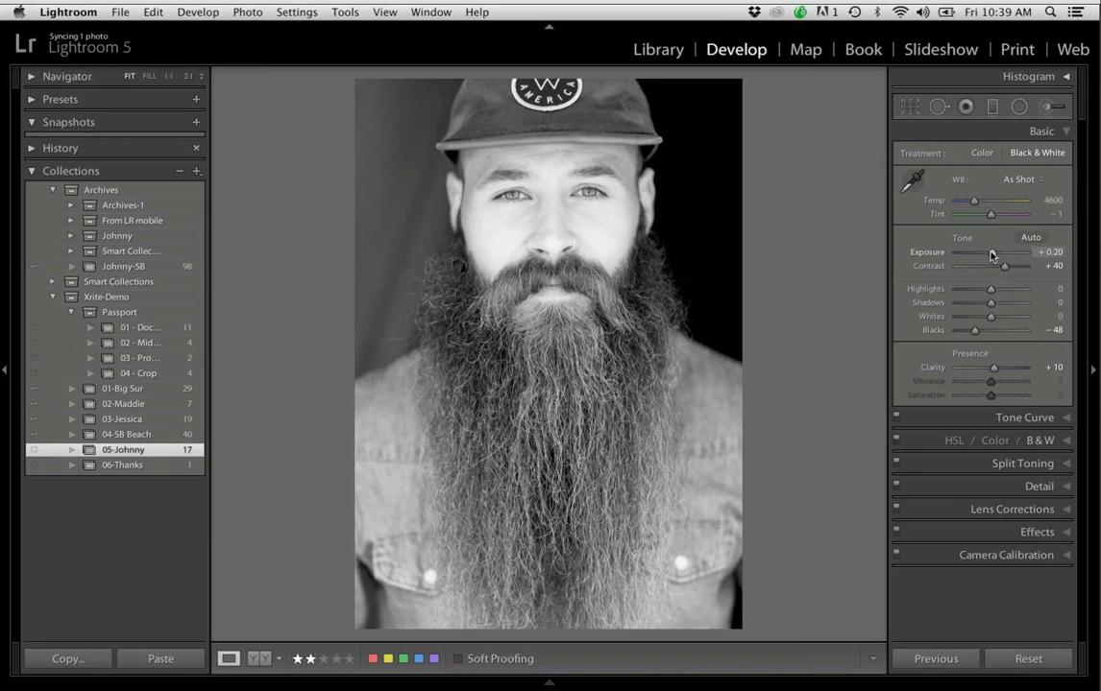
pyautogui.doubleClick(992, 254)
pyautogui.moveTo(991, 255); pyautogui.dragTo(992, 254)
pyautogui.moveTo(991, 254); pyautogui.dragTo(992, 254)
# Add a Radial Filter around the man's face and upper beard with Exposure -2.63 and Feather 59
pyautogui.click(1020, 110)
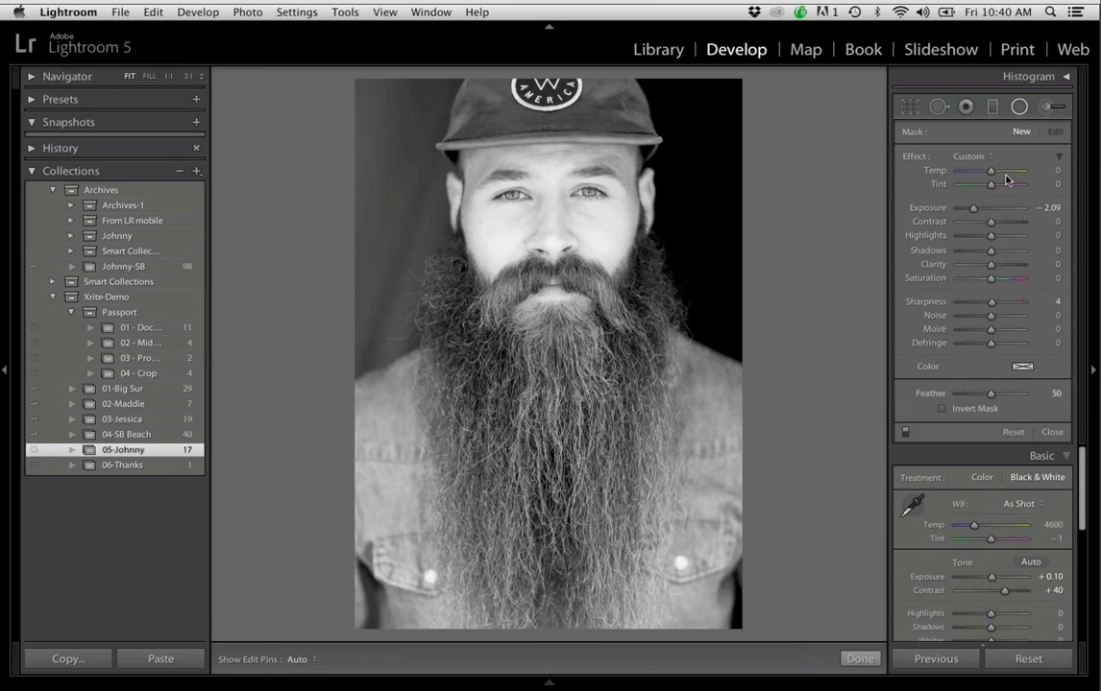
pyautogui.click(992, 210)
pyautogui.moveTo(992, 210); pyautogui.dragTo(969, 209)
pyautogui.moveTo(990, 397)
pyautogui.mouseDown()
pyautogui.moveTo(956, 395)
pyautogui.moveTo(995, 397)
pyautogui.mouseUp()
pyautogui.moveTo(624, 344); pyautogui.dragTo(680, 401)
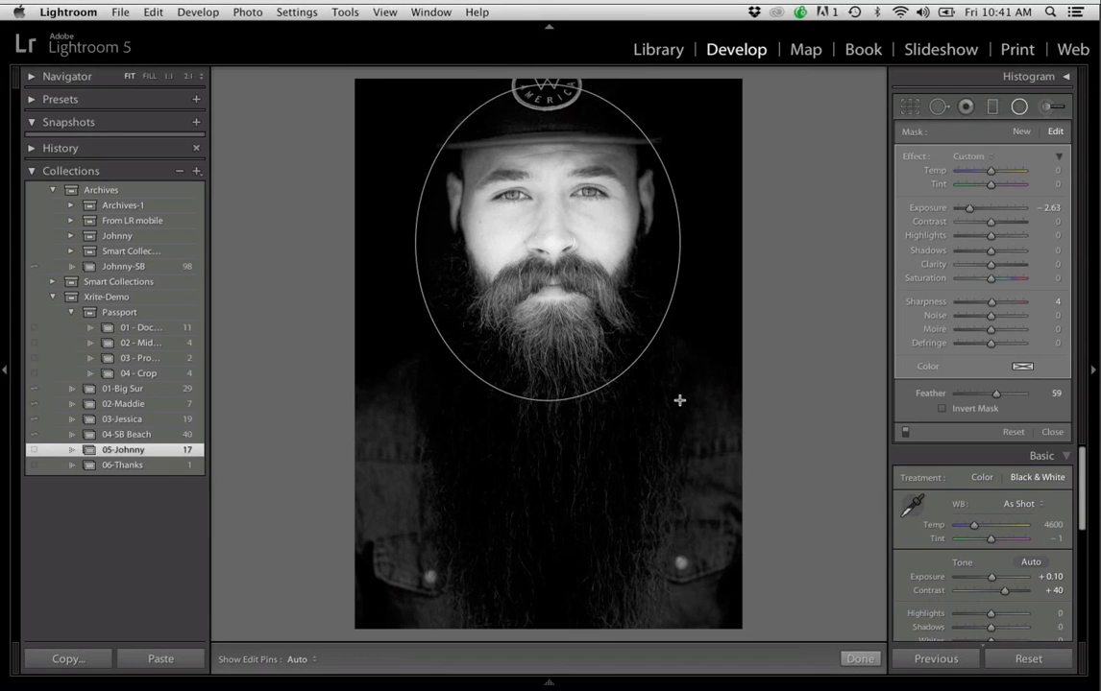
# Center the radial filter's ellipse on the nose, stretch it taller and wider around the head and beard, and lower it slightly
pyautogui.moveTo(460, 205); pyautogui.dragTo(548, 234)
pyautogui.moveTo(550, 392); pyautogui.dragTo(550, 468)
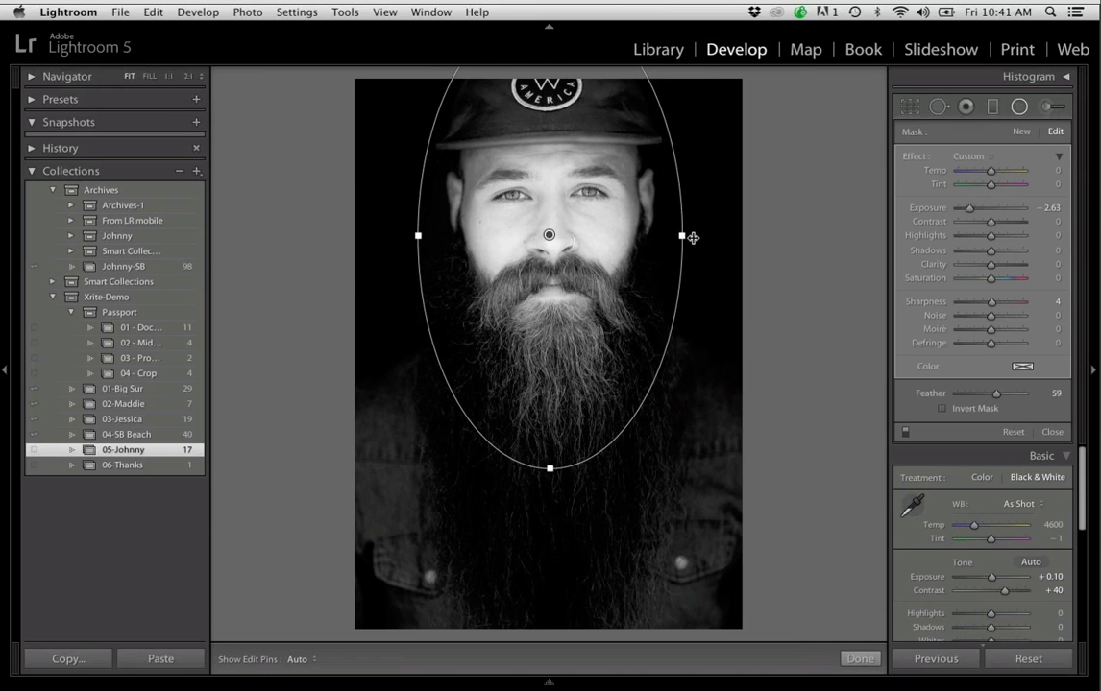
pyautogui.moveTo(692, 237); pyautogui.dragTo(707, 236)
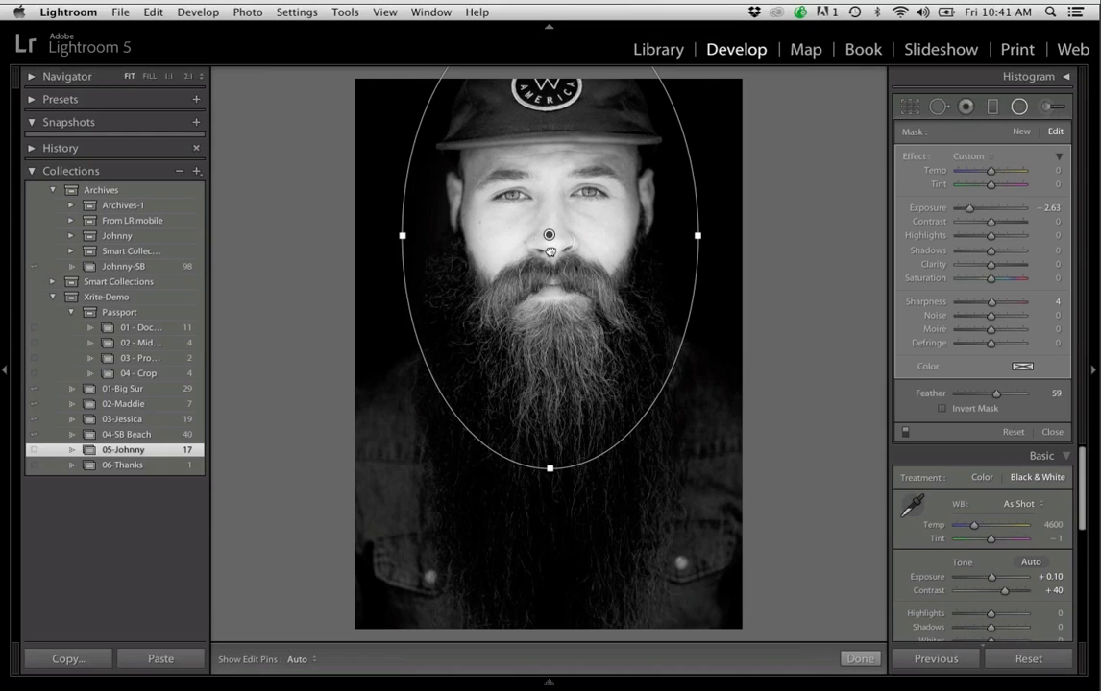
pyautogui.moveTo(550, 233); pyautogui.dragTo(550, 246)
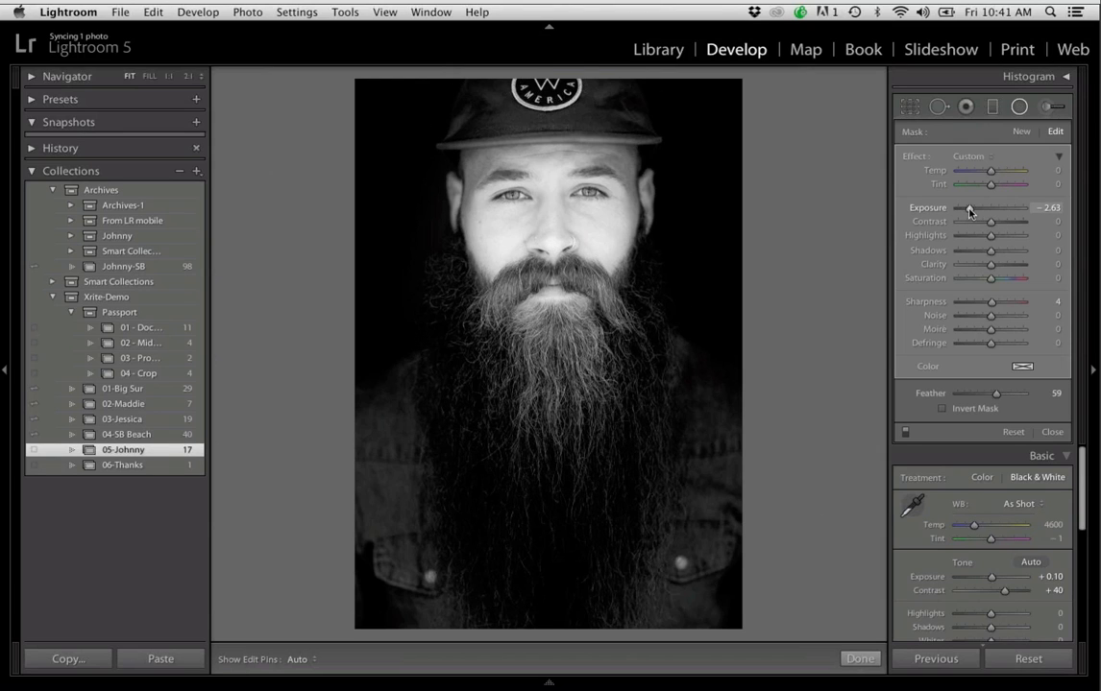
# Set the radial filter's Exposure to -1.67, Contrast to 26 and Shadows to -25
pyautogui.moveTo(969, 211); pyautogui.dragTo(974, 212)
pyautogui.moveTo(980, 211); pyautogui.dragTo(976, 213)
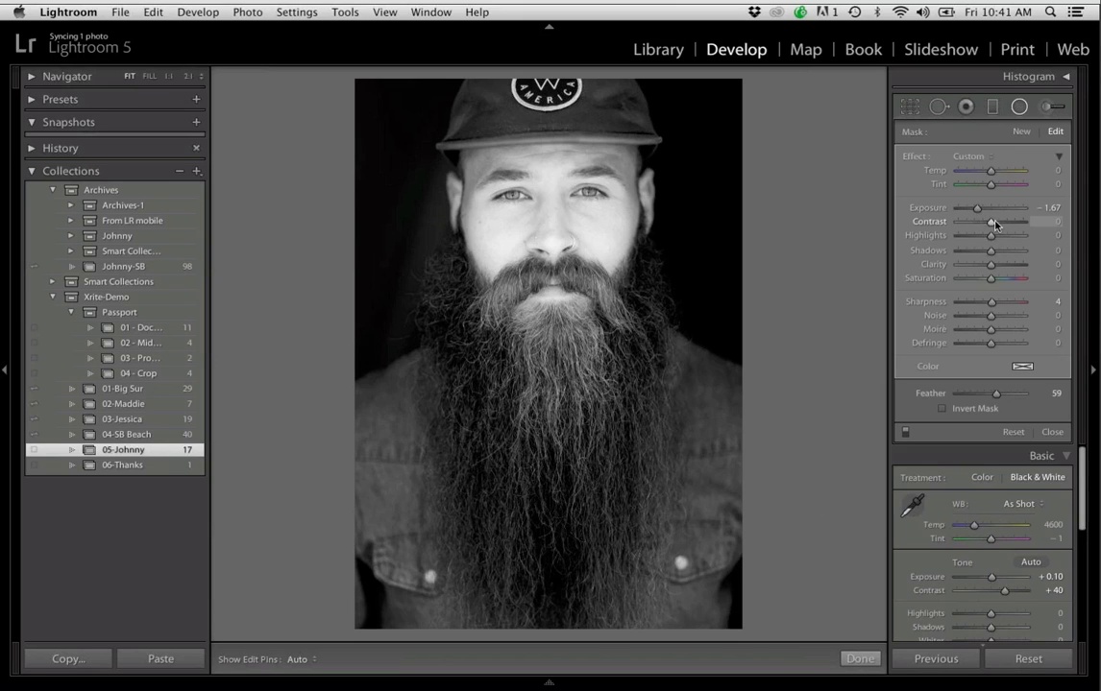
pyautogui.moveTo(997, 222); pyautogui.dragTo(981, 253)
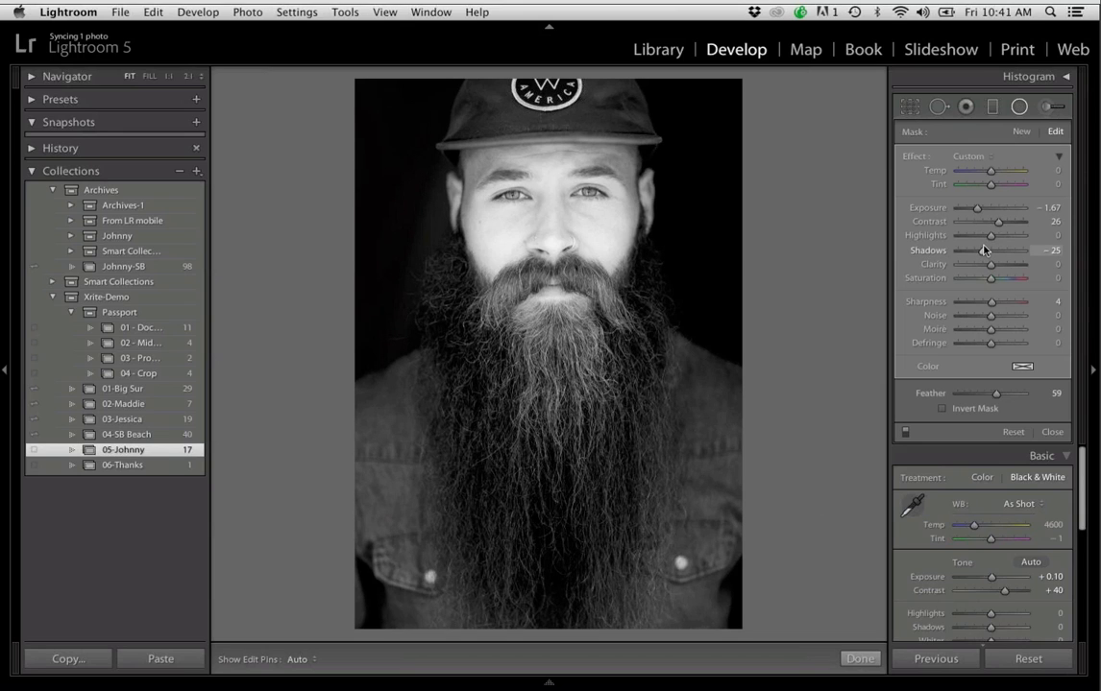
# Collapse the radial filter's effect settings, reduce the overall Amount to 32, and expand the settings again
pyautogui.click(1059, 159)
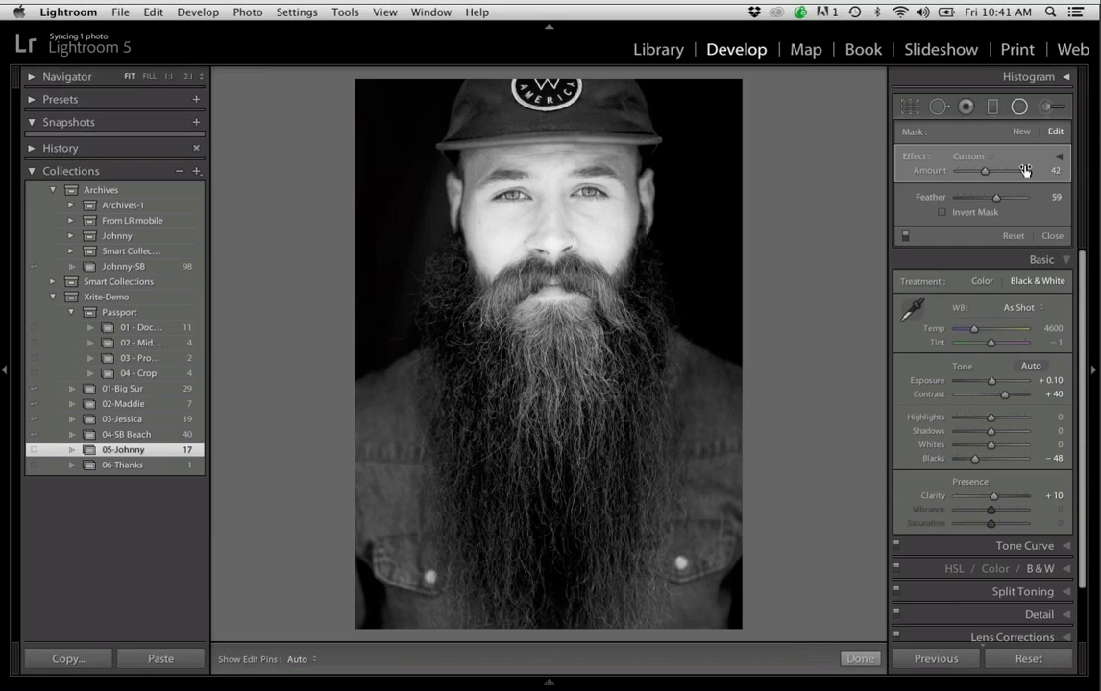
pyautogui.moveTo(991, 179); pyautogui.dragTo(1007, 174)
pyautogui.moveTo(1032, 173); pyautogui.dragTo(979, 172)
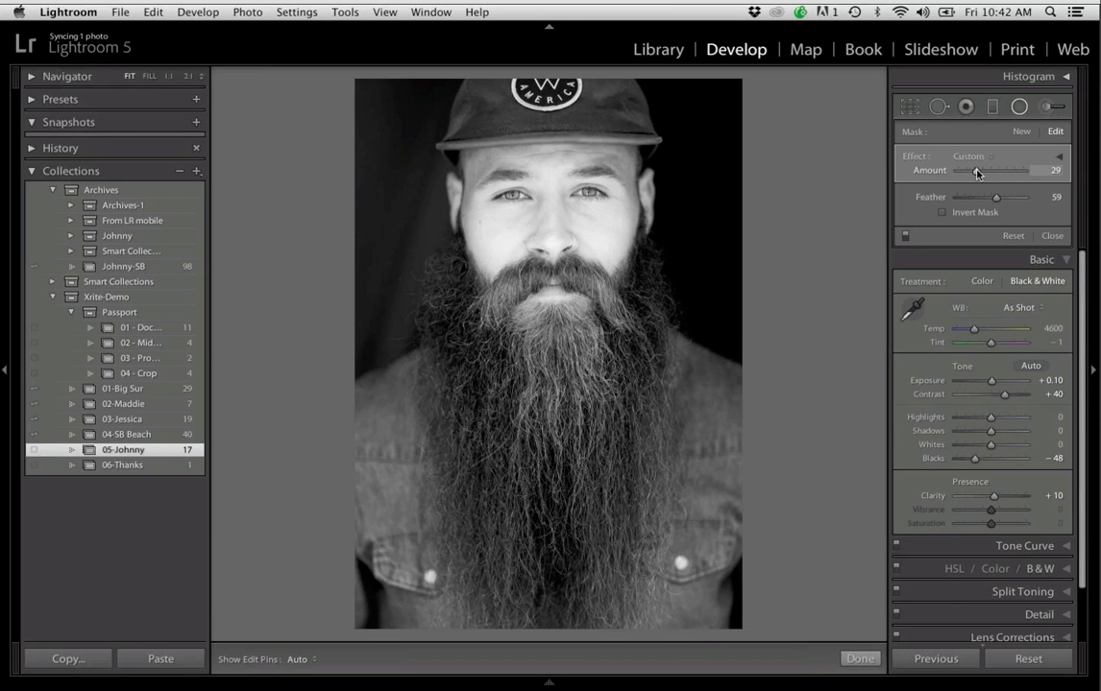
pyautogui.click(1058, 157)
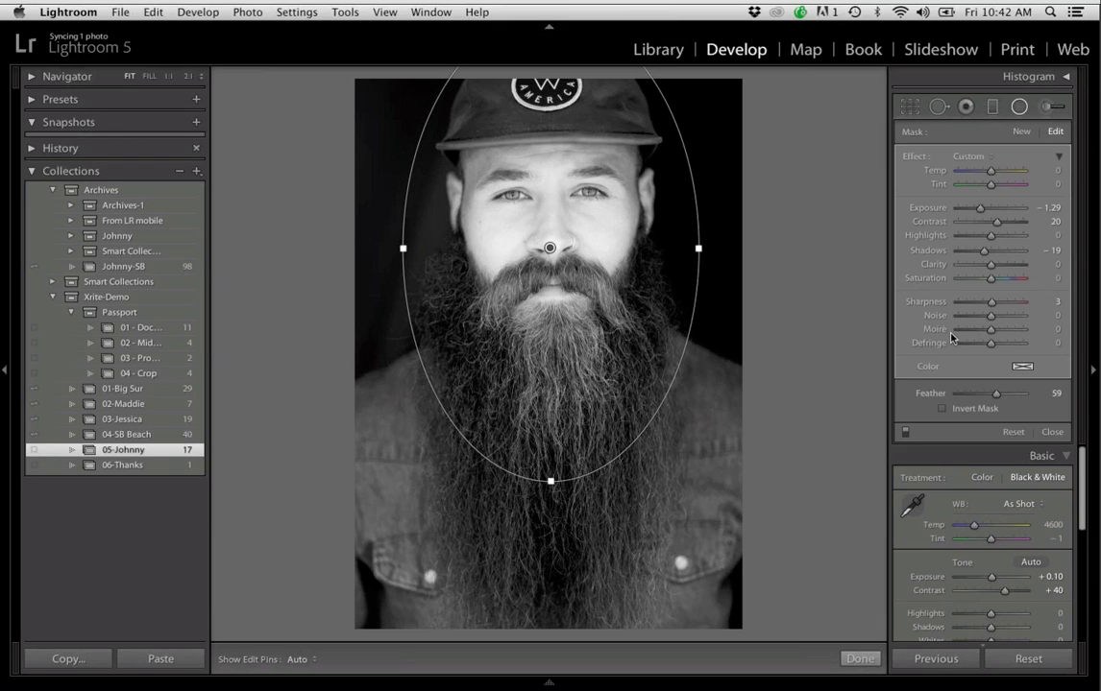
# Heal away the bright buttons on both shirt pockets with a size 78 Spot Removal brush and finish the retouching
pyautogui.click(939, 107)
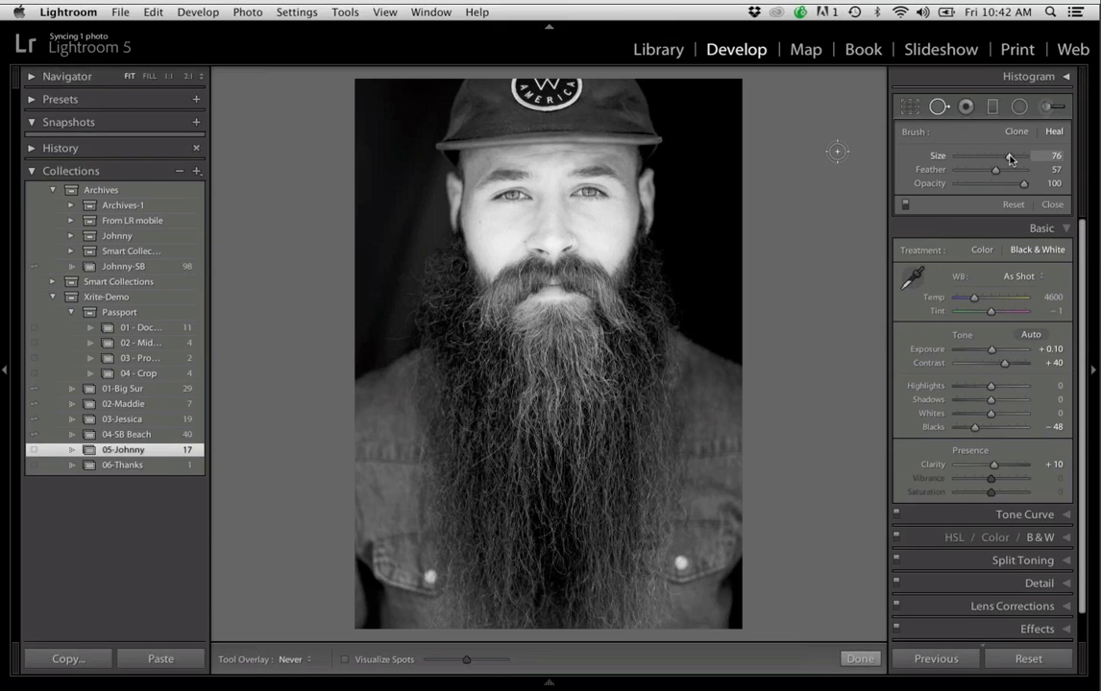
pyautogui.moveTo(1008, 160); pyautogui.dragTo(1015, 160)
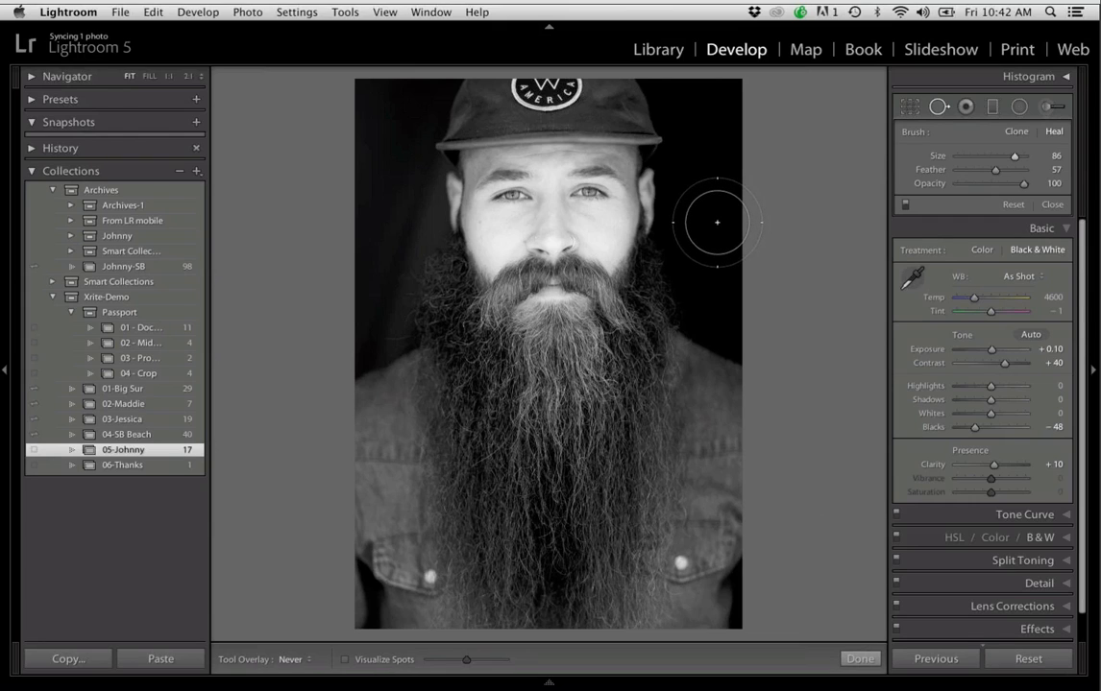
pyautogui.scroll(-2, 716, 222)
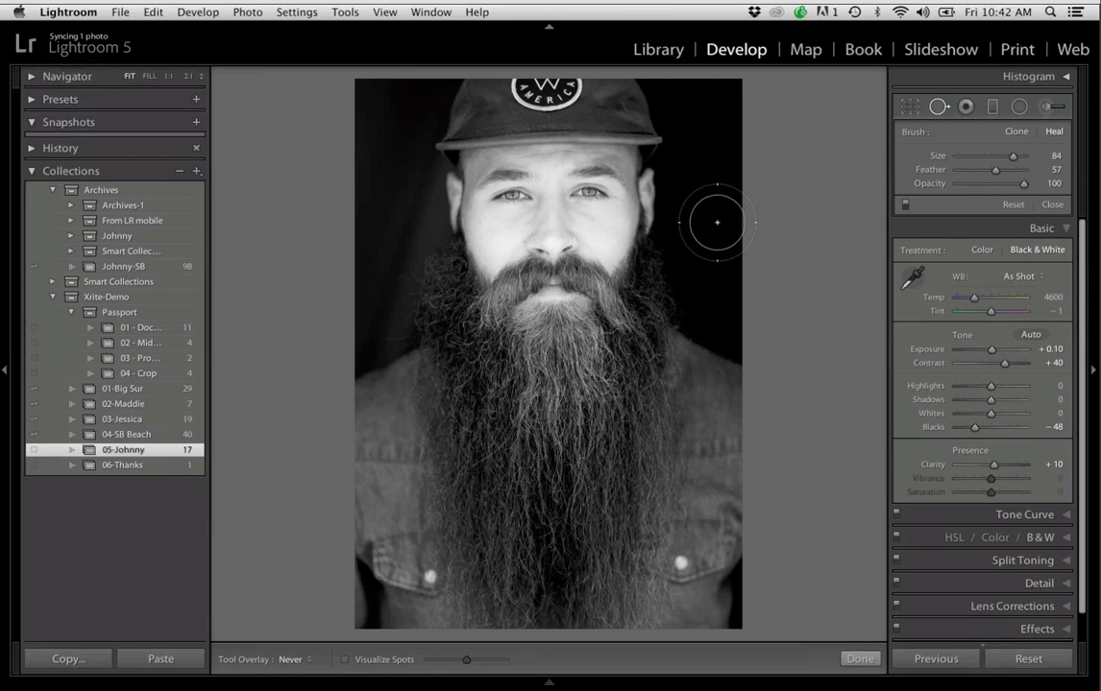
pyautogui.scroll(-5, 717, 222)
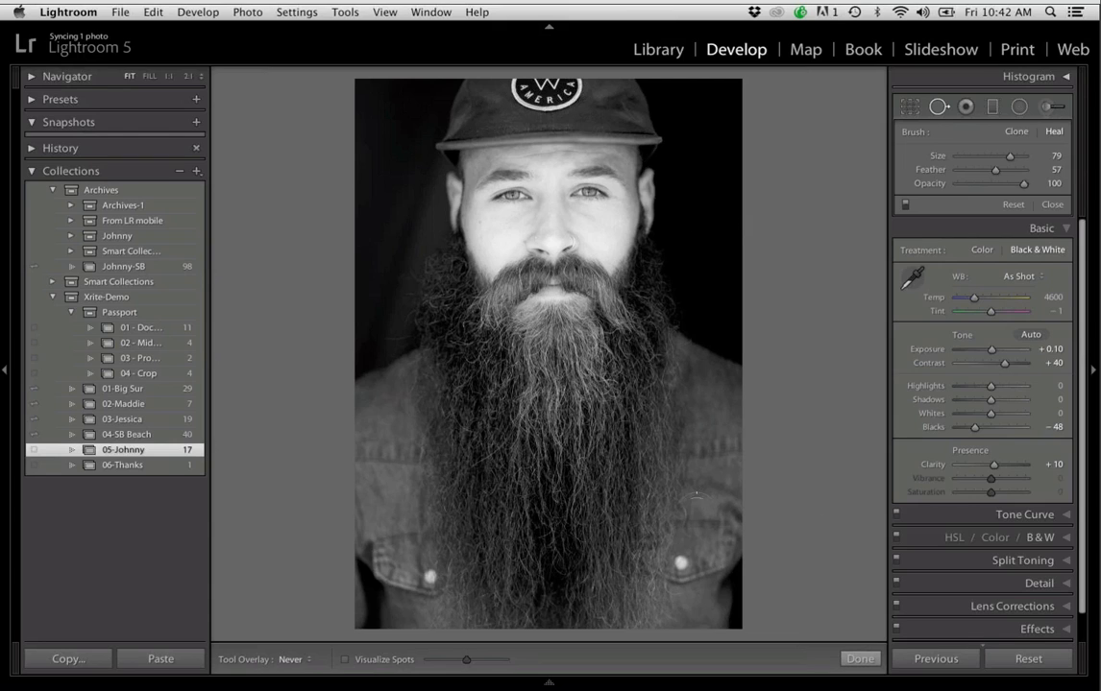
pyautogui.scroll(-1, 680, 564)
pyautogui.click(682, 564)
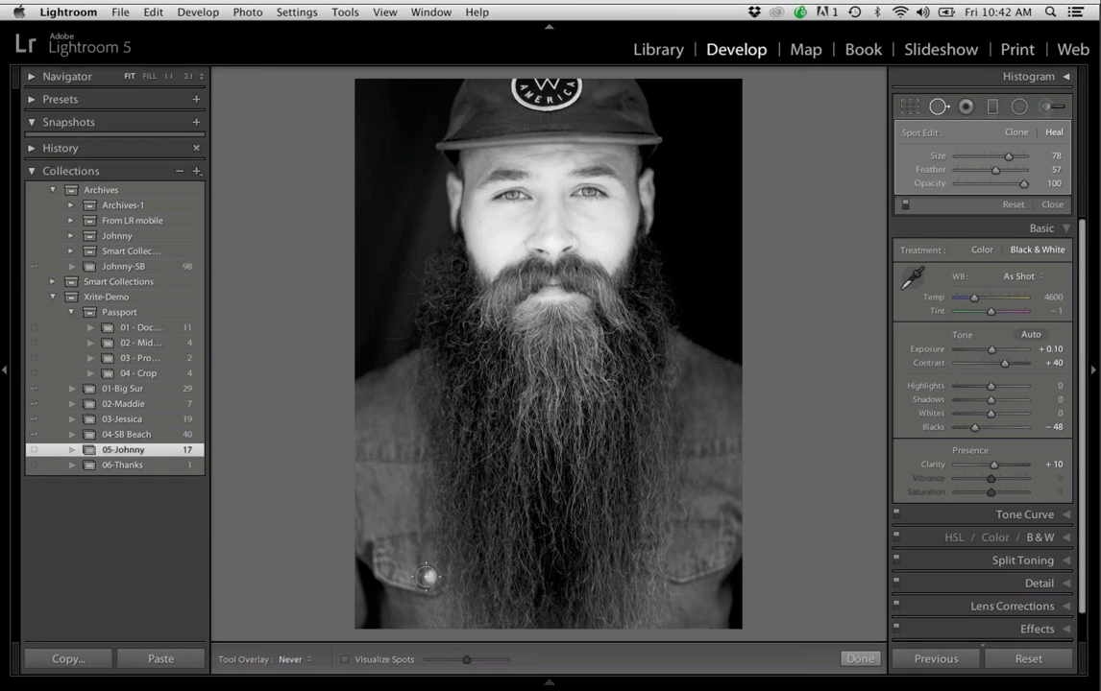
pyautogui.click(430, 575)
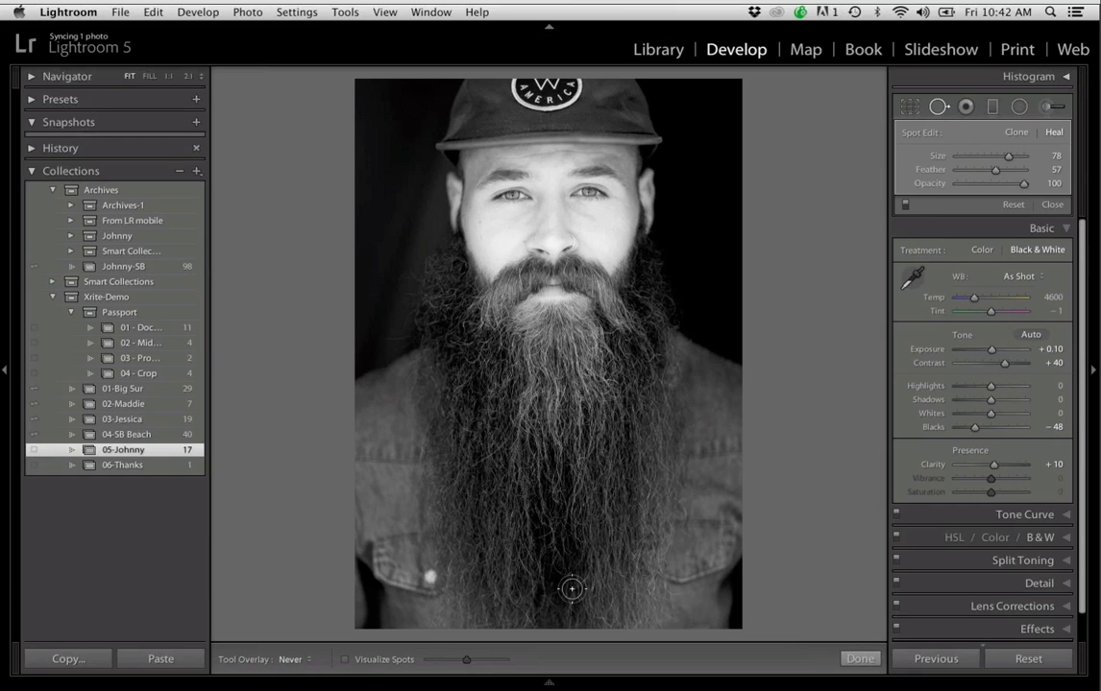
pyautogui.click(860, 659)
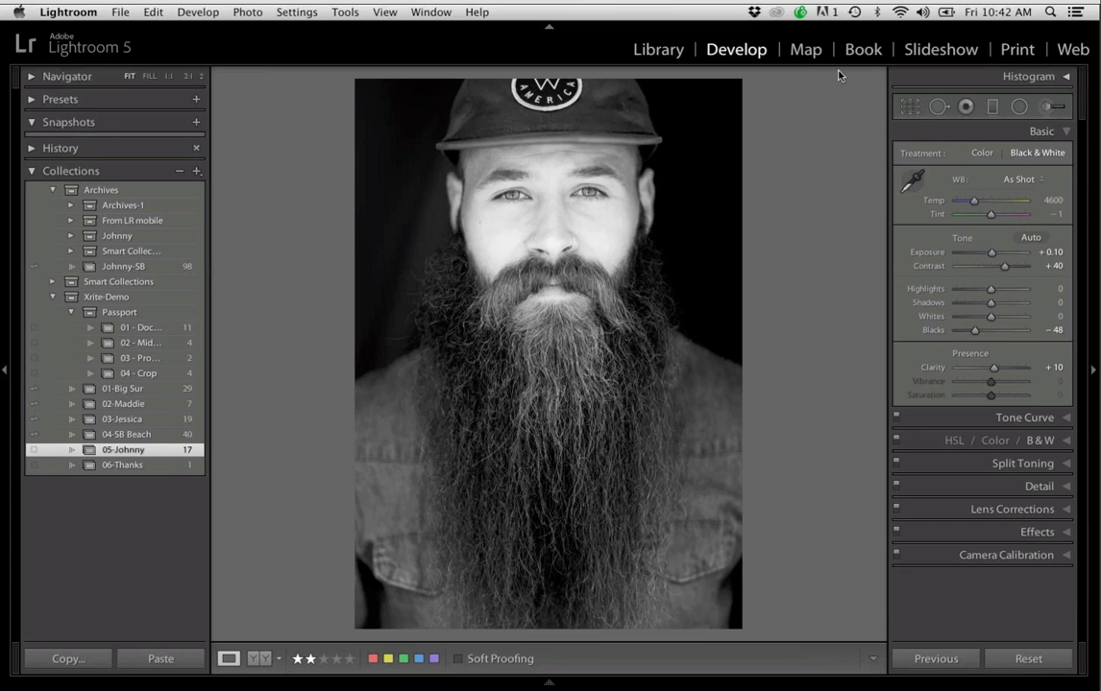
# Paint an Adjustment Brush with Exposure -1.63 over the cap, background and shirt, enlarging the brush to 22, and finish the brushing
pyautogui.click(1045, 104)
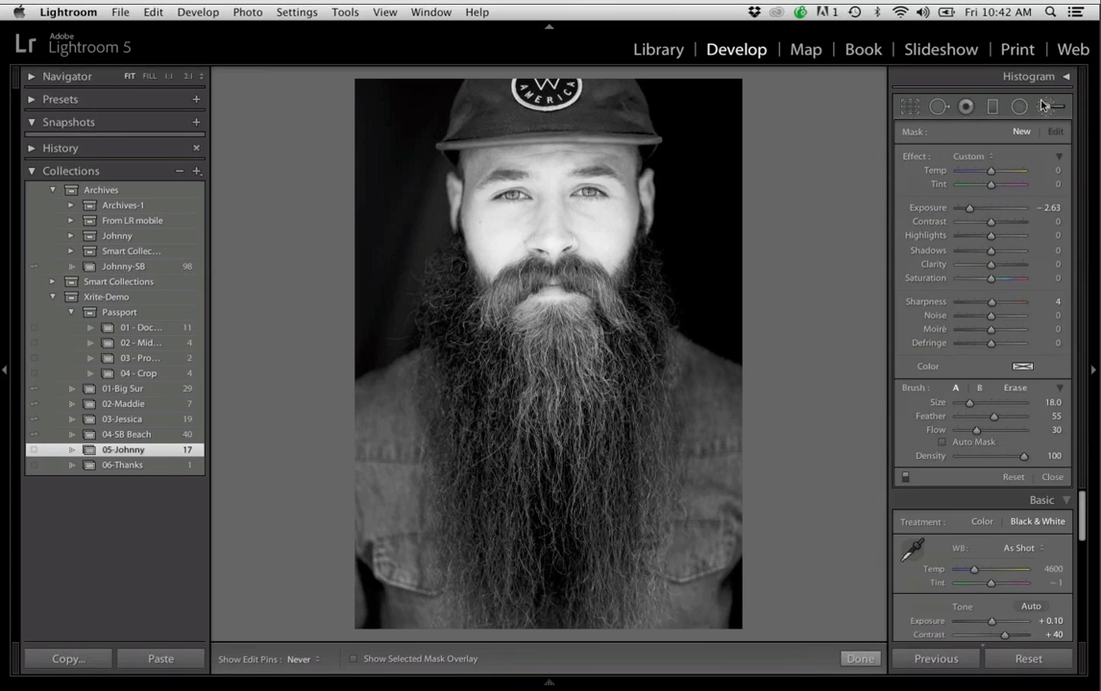
pyautogui.moveTo(969, 208); pyautogui.dragTo(976, 209)
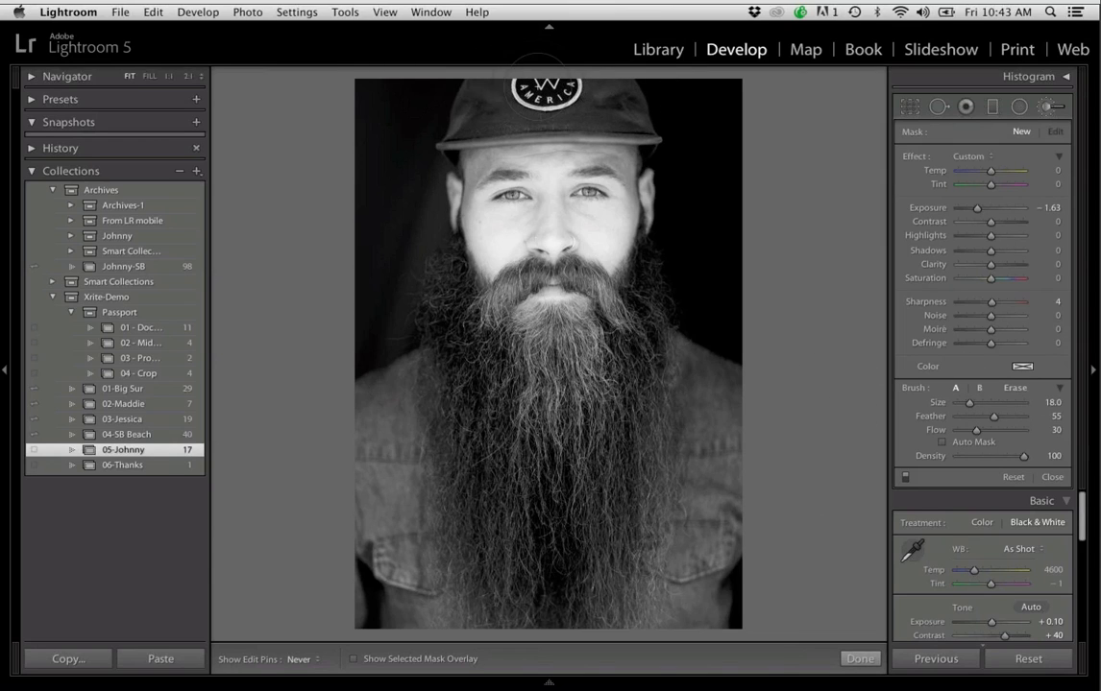
pyautogui.moveTo(499, 84)
pyautogui.mouseDown()
pyautogui.moveTo(422, 96)
pyautogui.moveTo(586, 89)
pyautogui.moveTo(615, 104)
pyautogui.moveTo(590, 106)
pyautogui.mouseUp()
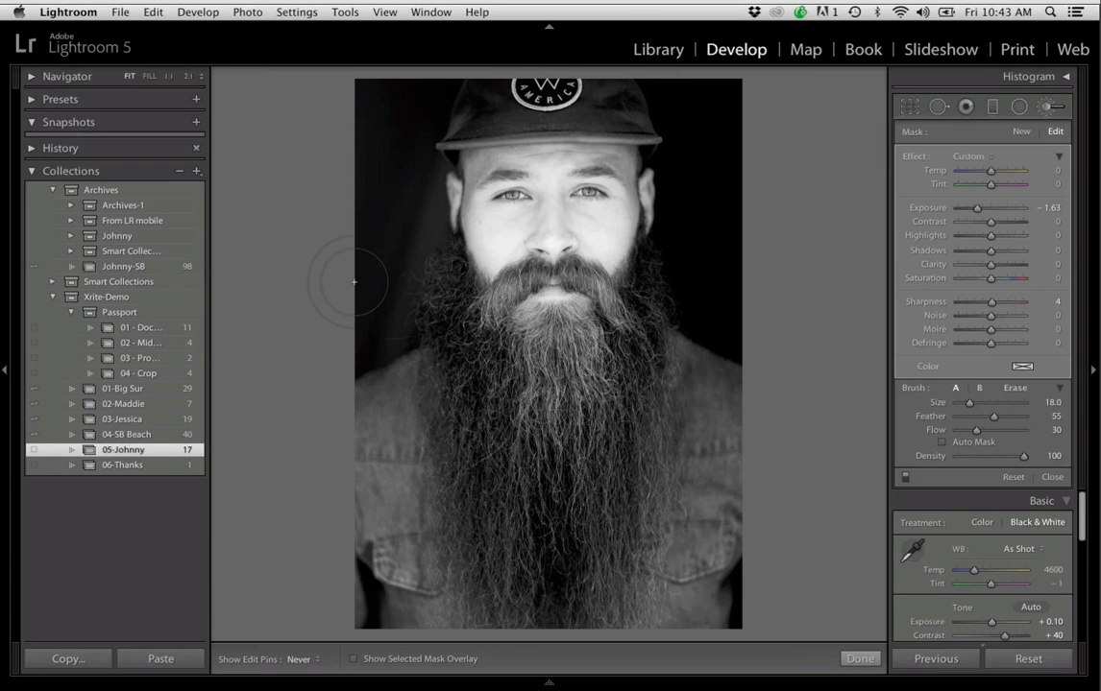
pyautogui.scroll(1, 354, 282)
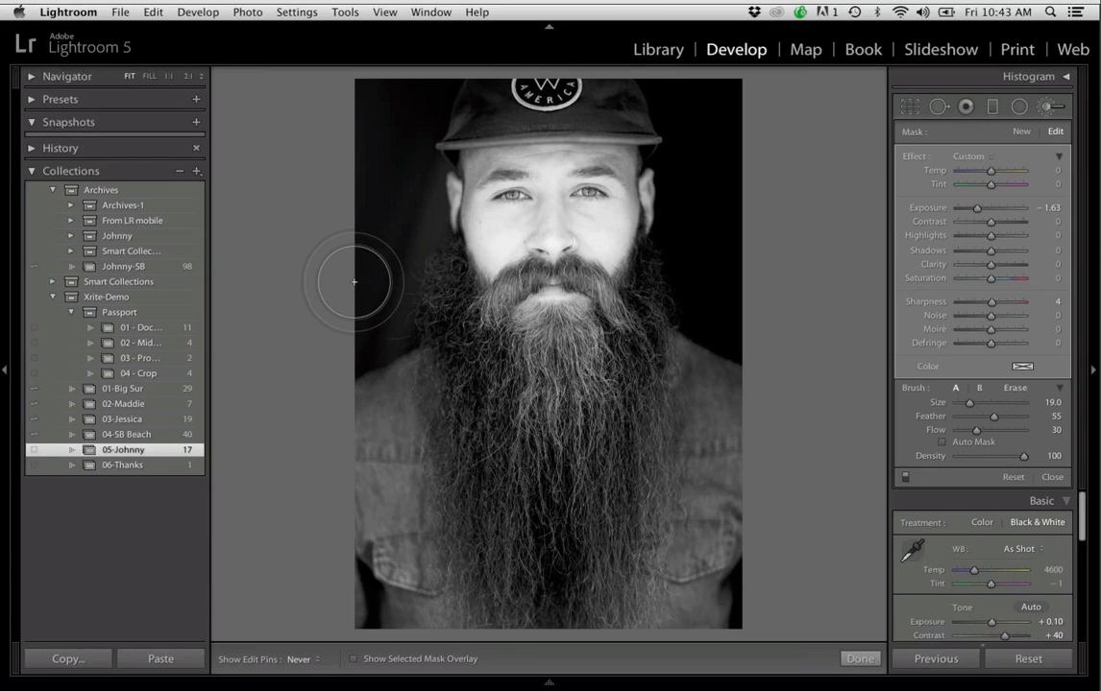
pyautogui.scroll(3, 397, 226)
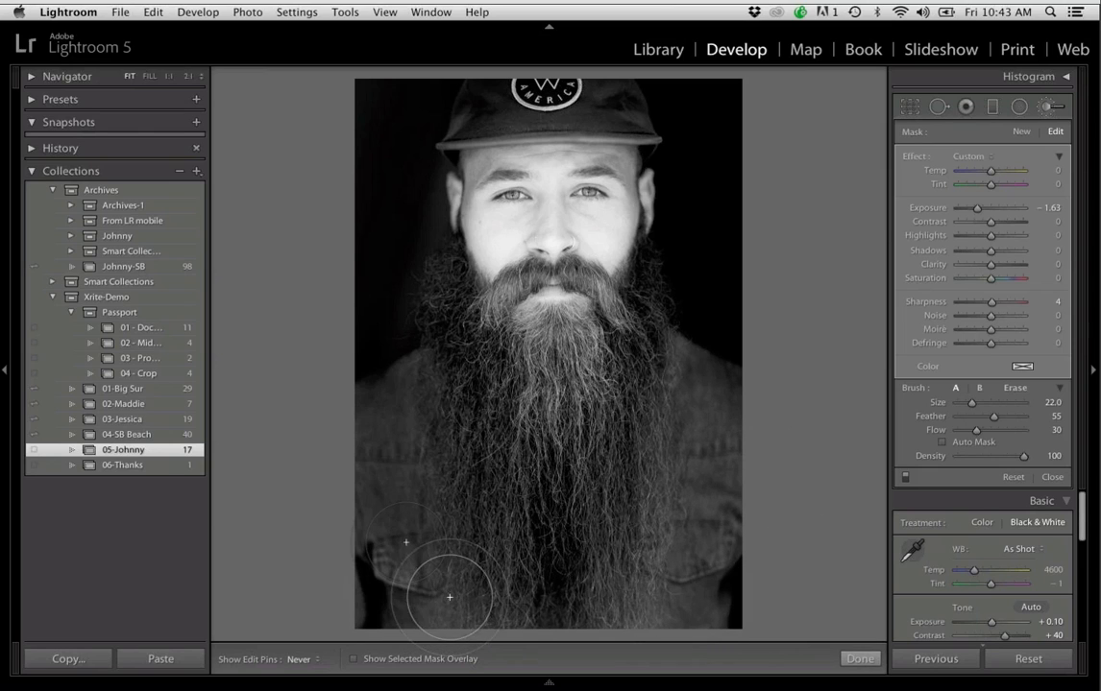
pyautogui.moveTo(811, 678)
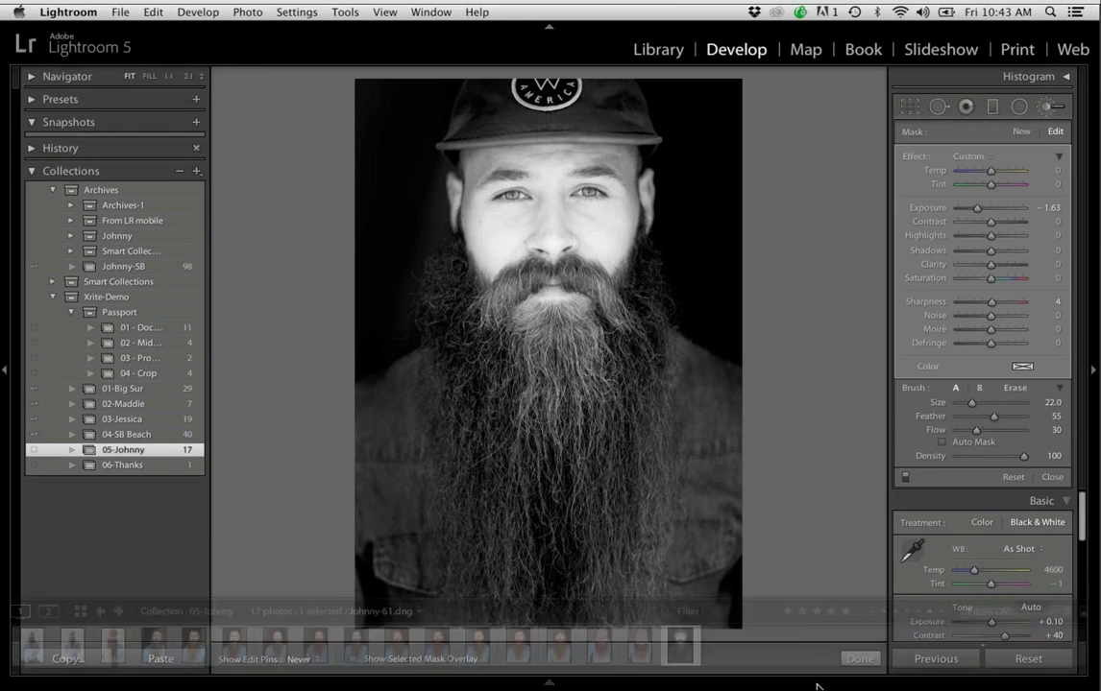
pyautogui.press('k')
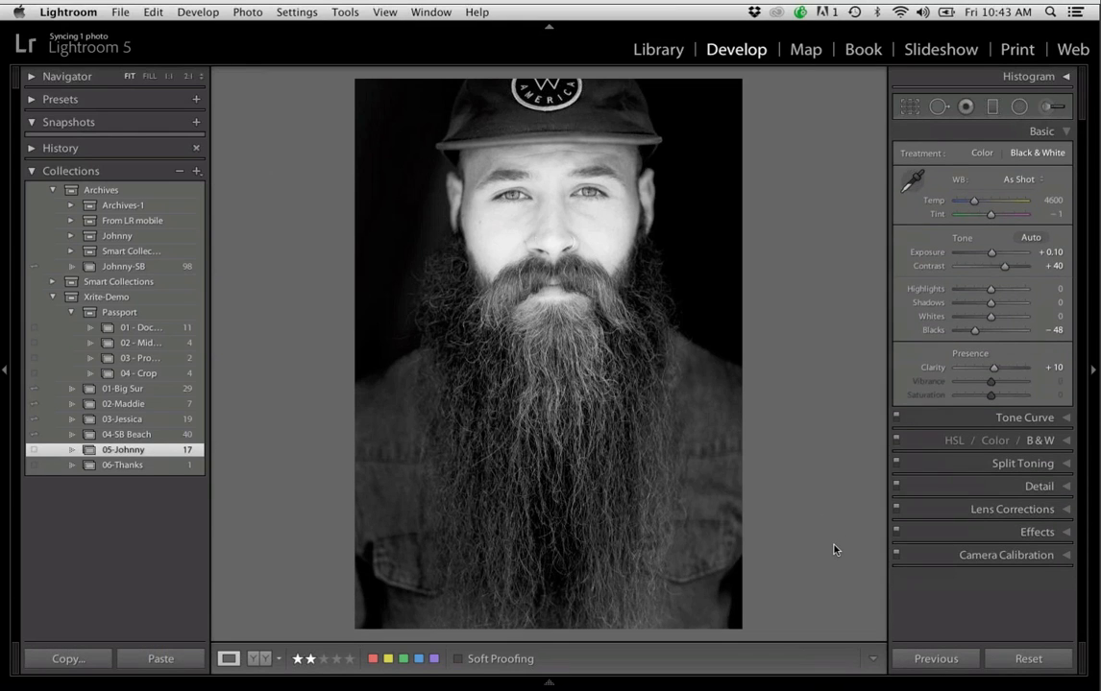
# Brush over the eyes with a new Adjustment Brush set to Exposure 0.31 and Sharpness 69, and finish the retouching
pyautogui.press('super+equal')
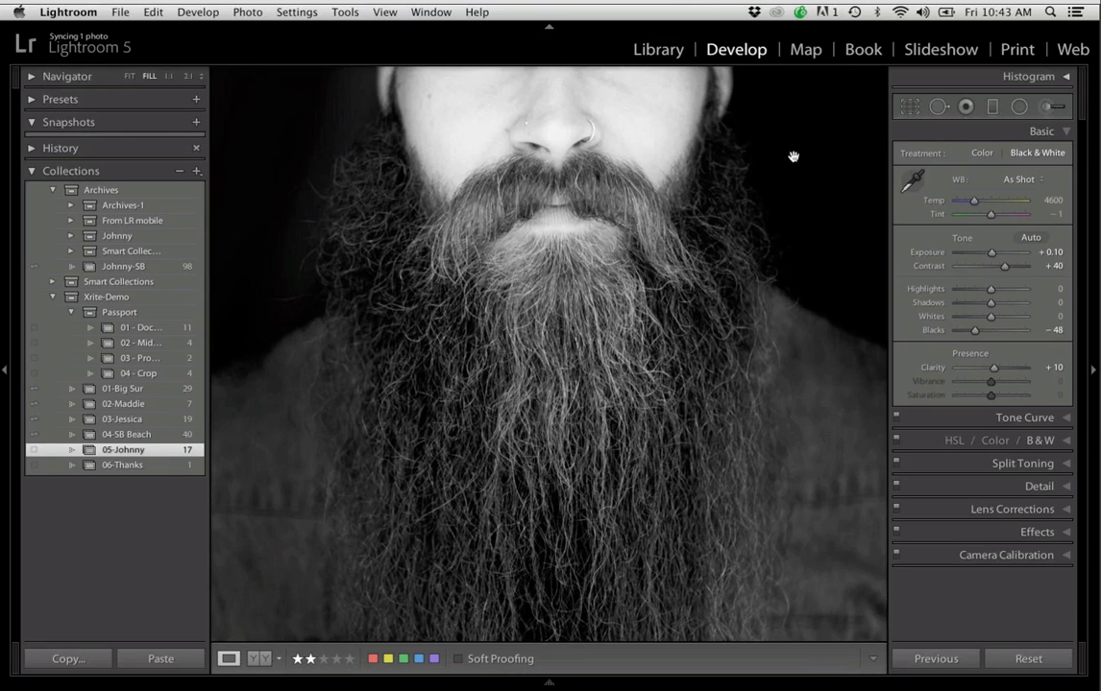
pyautogui.click(786, 105)
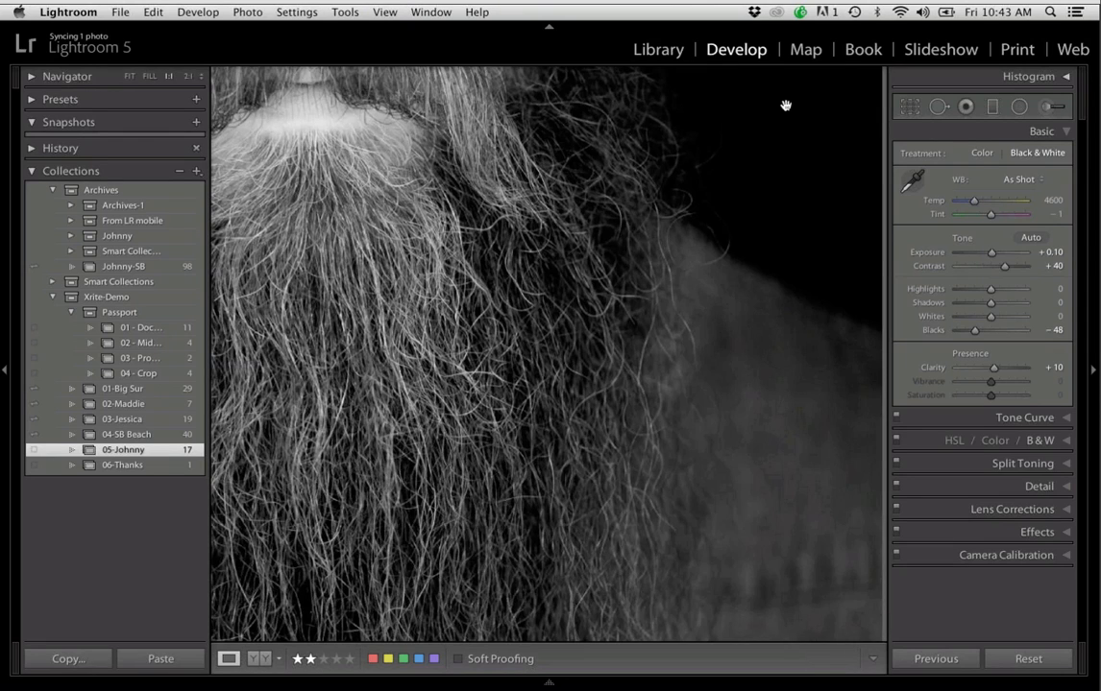
pyautogui.moveTo(702, 180); pyautogui.dragTo(786, 299)
pyautogui.moveTo(586, 164); pyautogui.dragTo(715, 298)
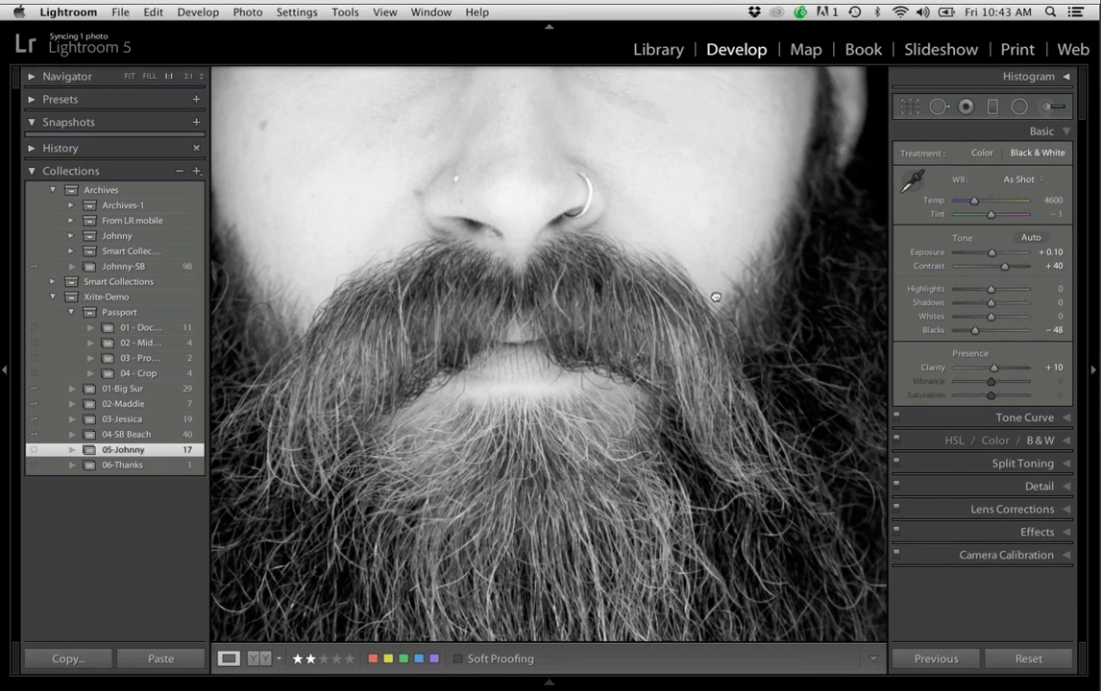
pyautogui.moveTo(596, 214); pyautogui.dragTo(620, 267)
pyautogui.moveTo(686, 179); pyautogui.dragTo(797, 233)
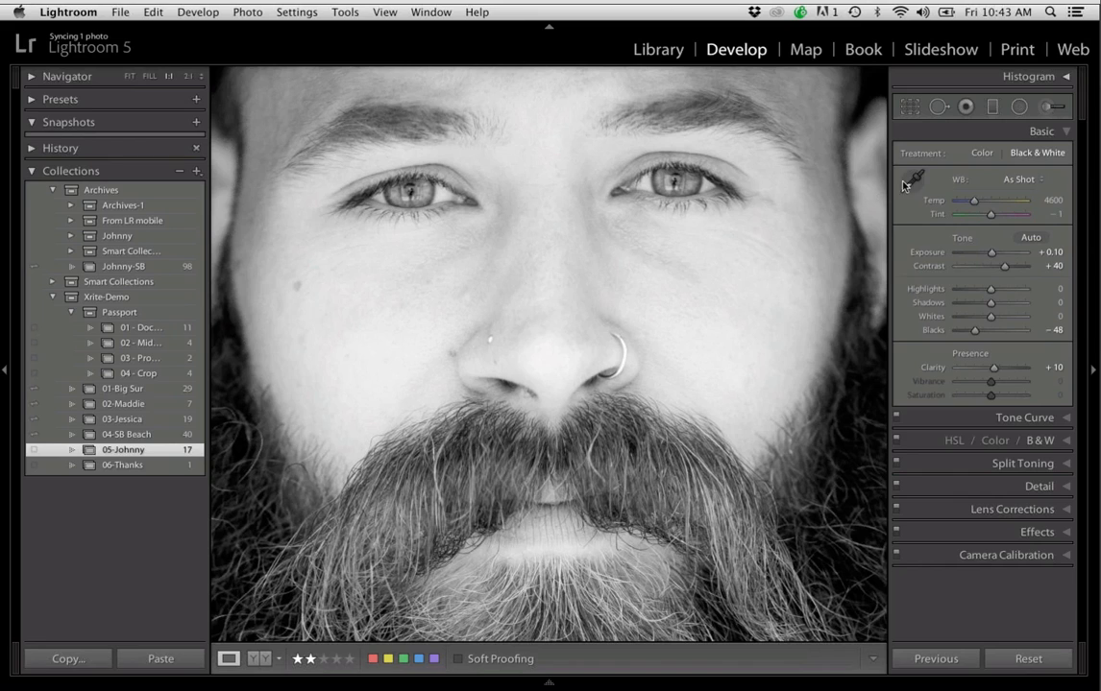
pyautogui.click(1041, 112)
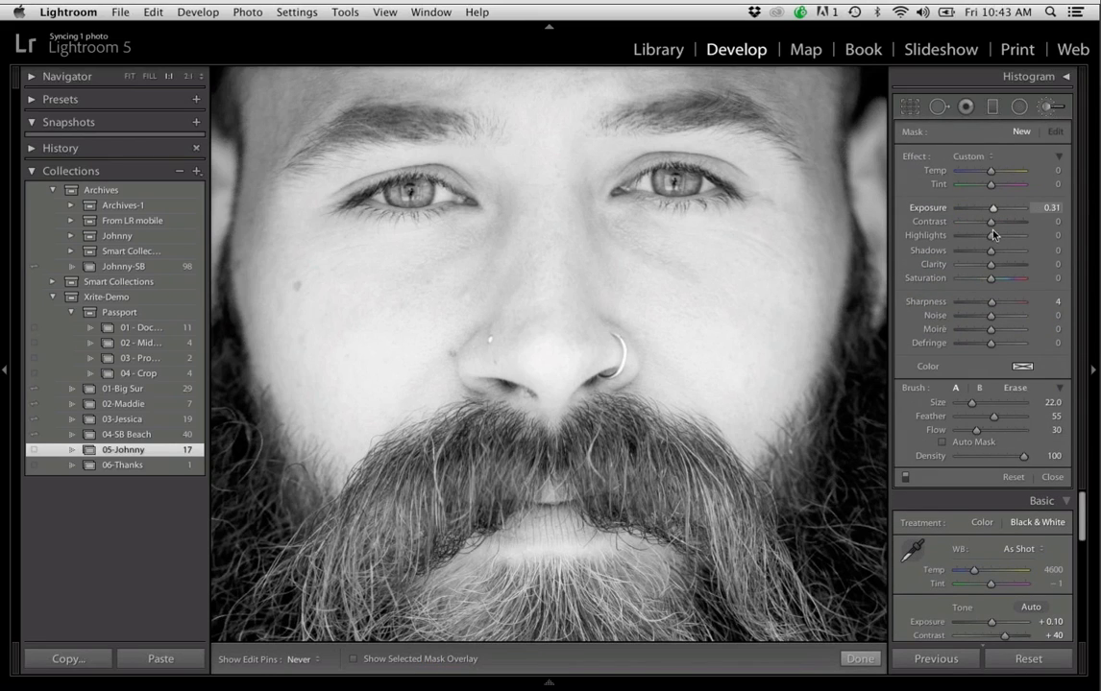
pyautogui.moveTo(991, 302); pyautogui.dragTo(1012, 302)
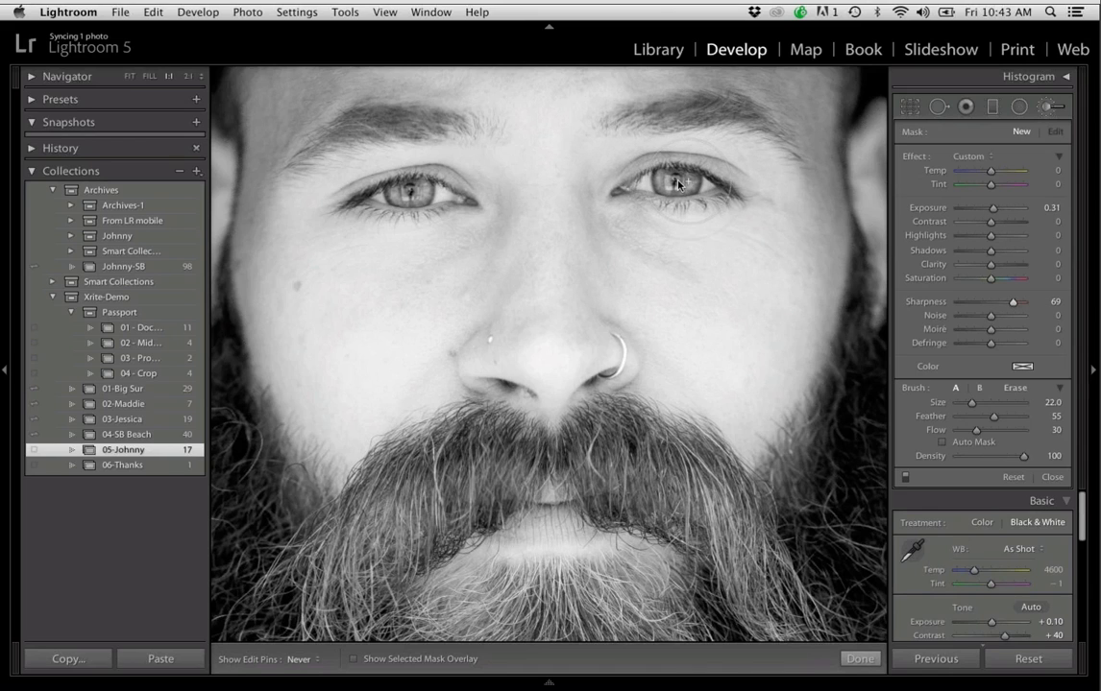
pyautogui.moveTo(678, 183); pyautogui.dragTo(679, 185)
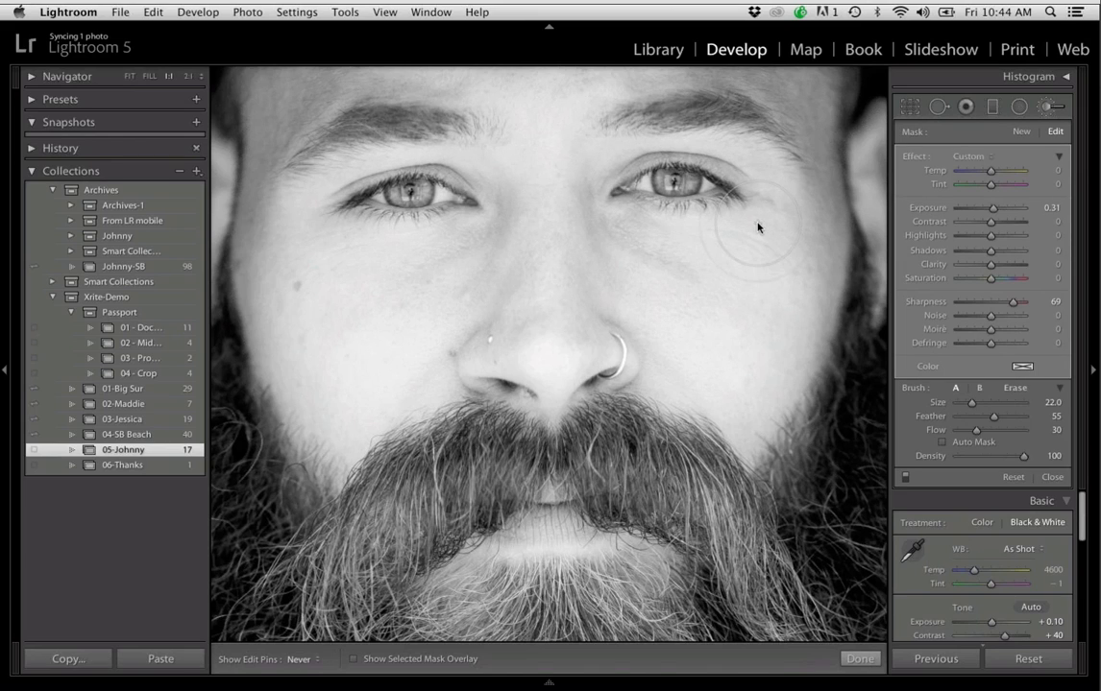
pyautogui.press('super+minus')
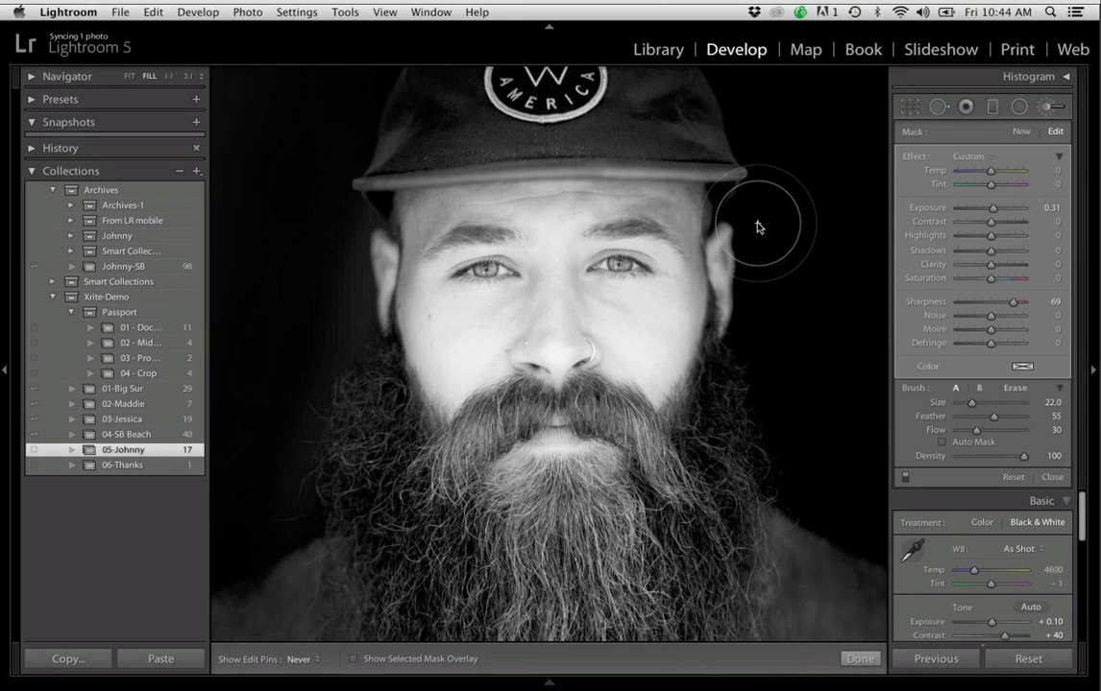
pyautogui.moveTo(790, 273); pyautogui.dragTo(783, 242)
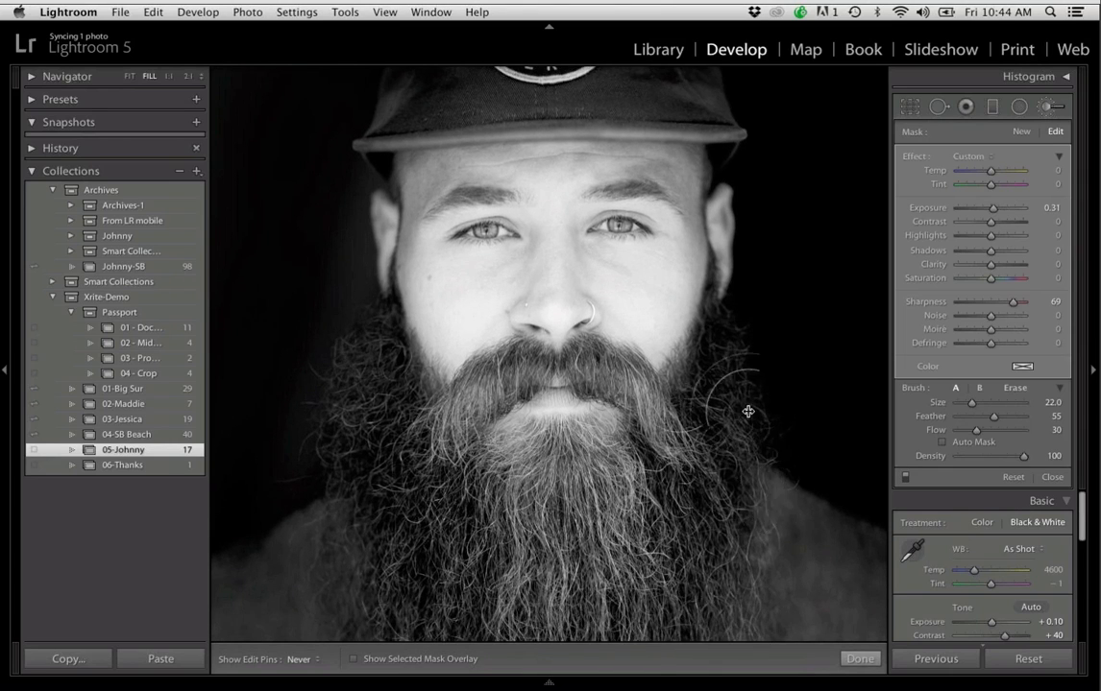
pyautogui.press('super+minus')
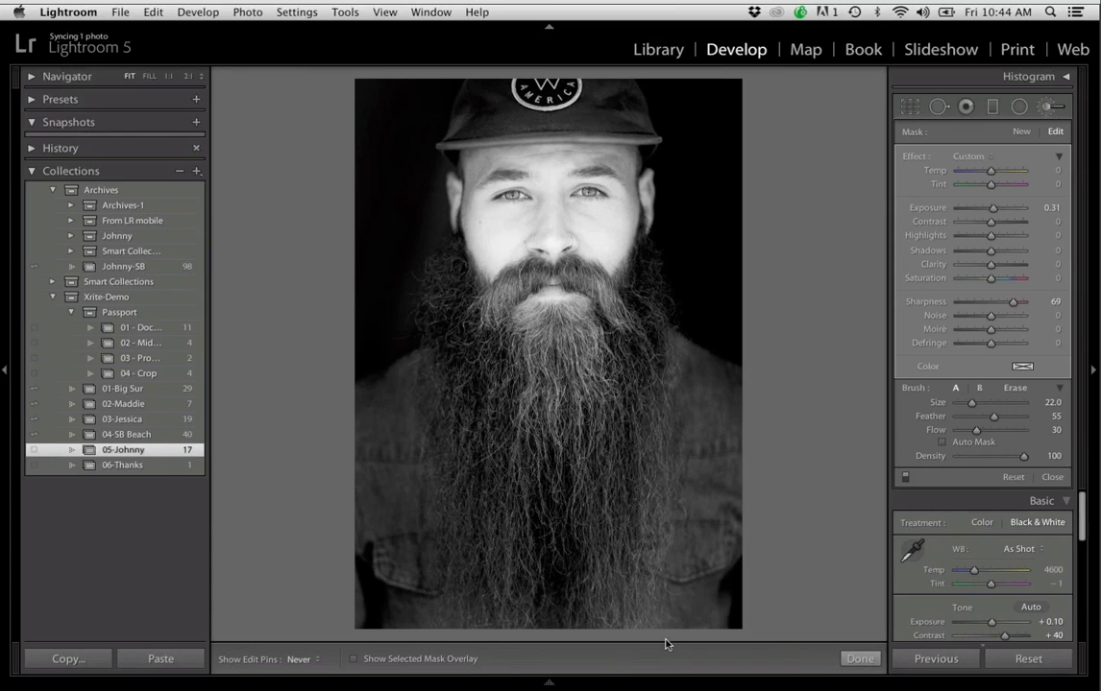
pyautogui.click(869, 661)
# Keep the filmstrip displayed and create a virtual copy of the black-and-white portrait
pyautogui.moveTo(549, 684)
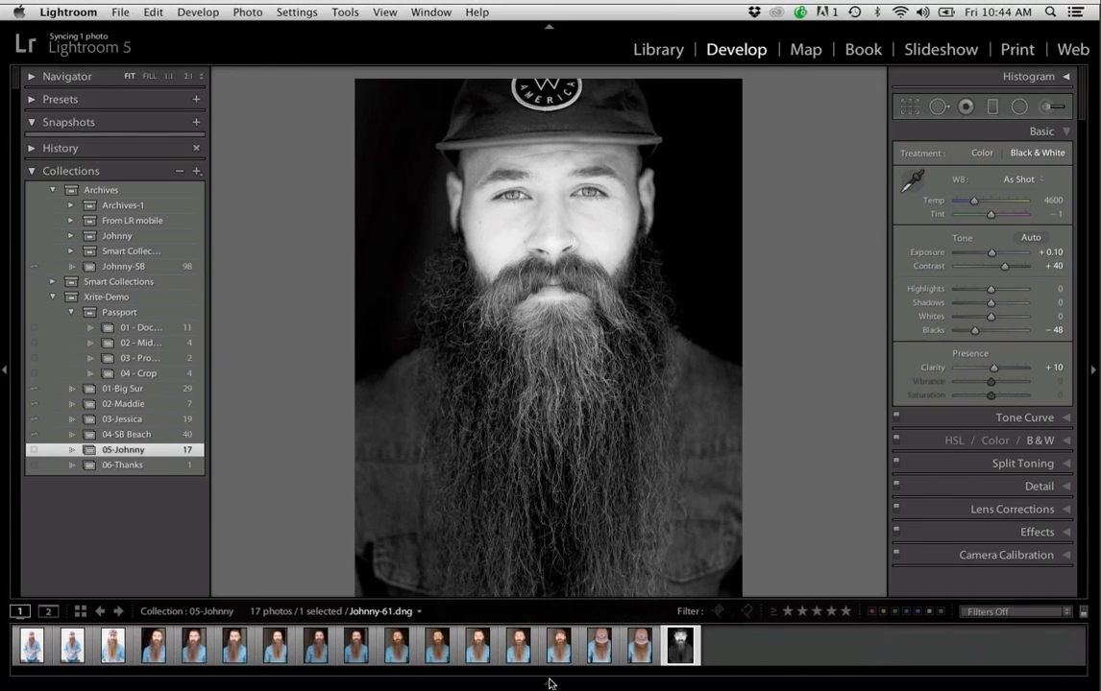
pyautogui.click(549, 684)
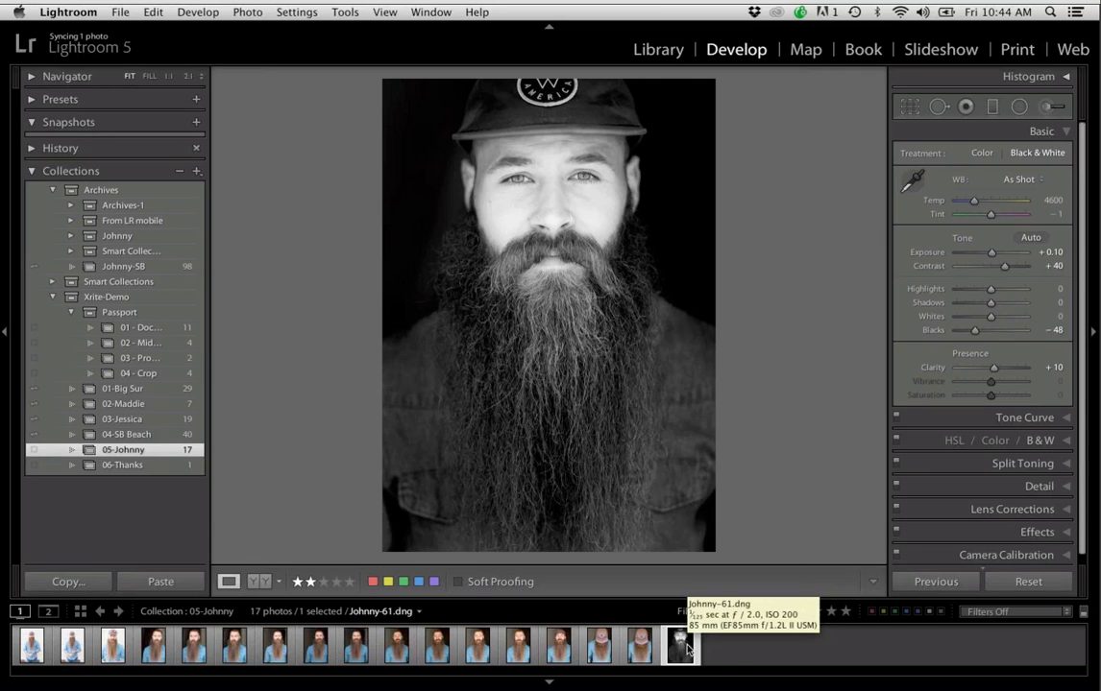
pyautogui.press('super+apostrophe')
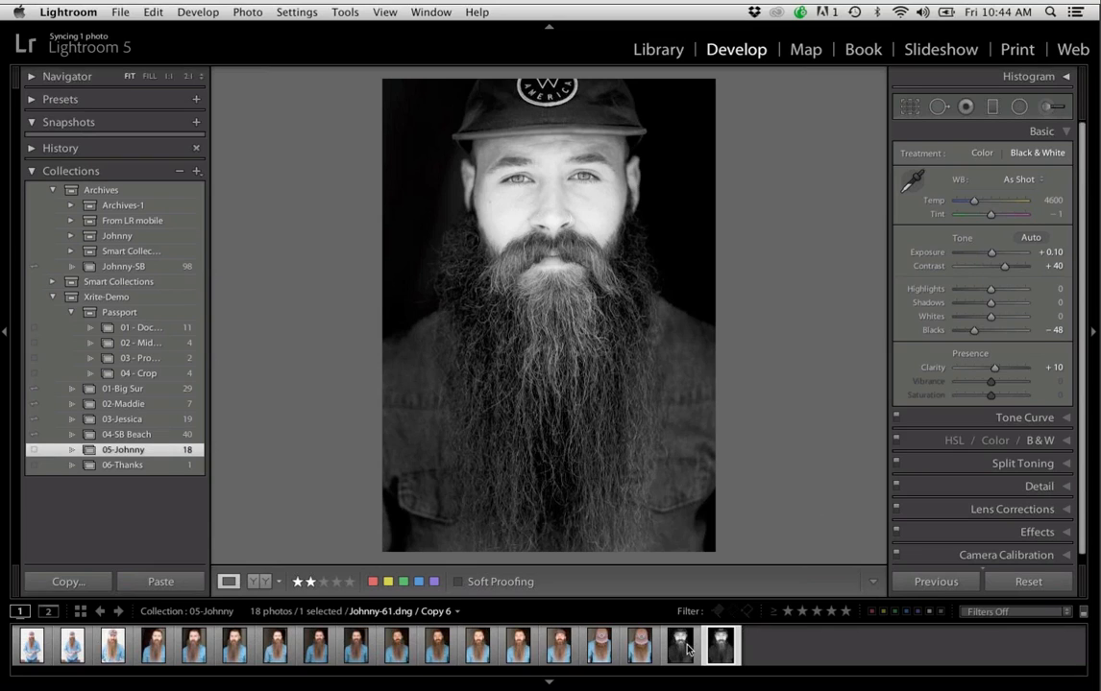
# Crop the virtual copy to a 1 x 1 square around the face and upper beard, repositioning the photo within the frame
pyautogui.press('r')
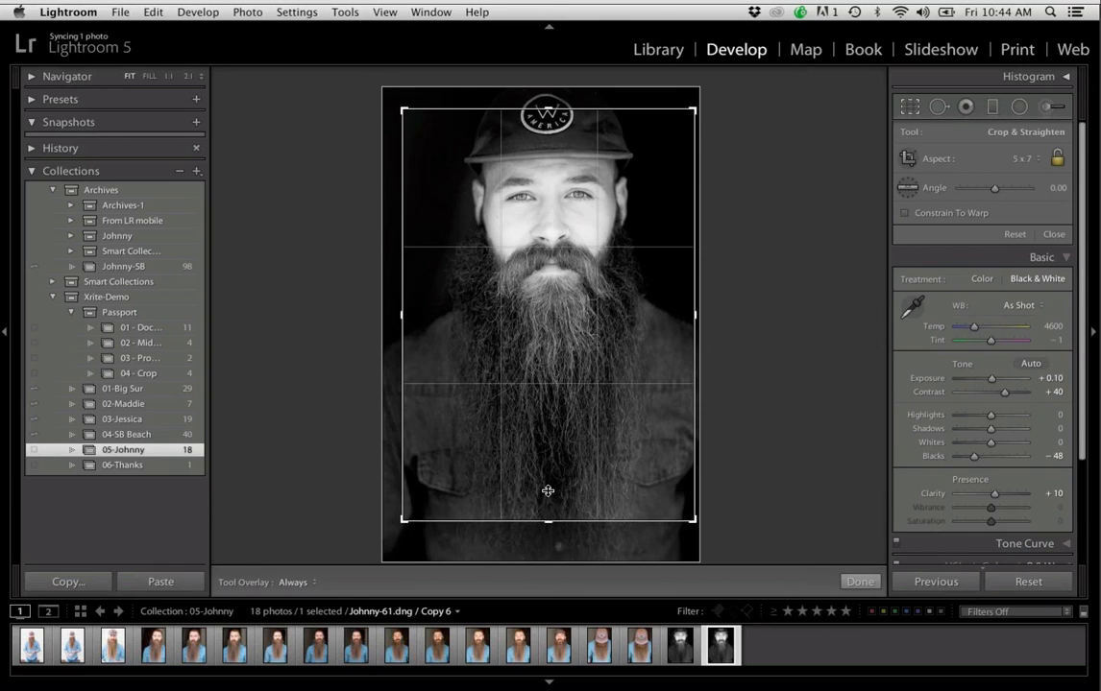
pyautogui.moveTo(547, 521); pyautogui.dragTo(545, 471)
pyautogui.moveTo(546, 464); pyautogui.dragTo(545, 455)
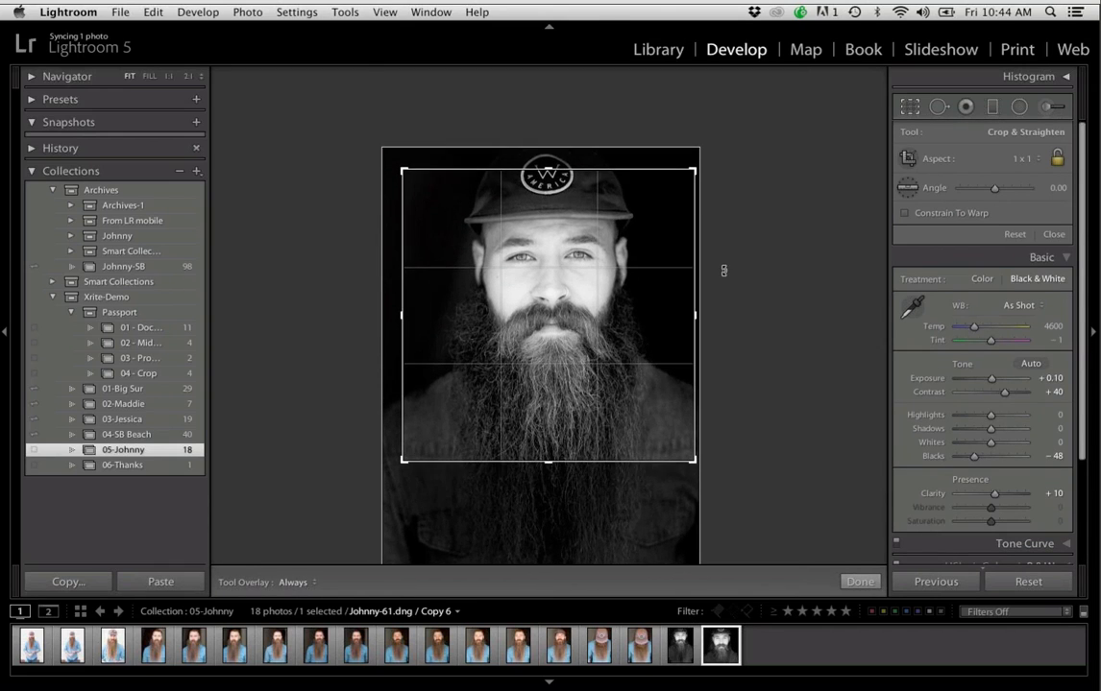
pyautogui.moveTo(622, 270); pyautogui.dragTo(626, 278)
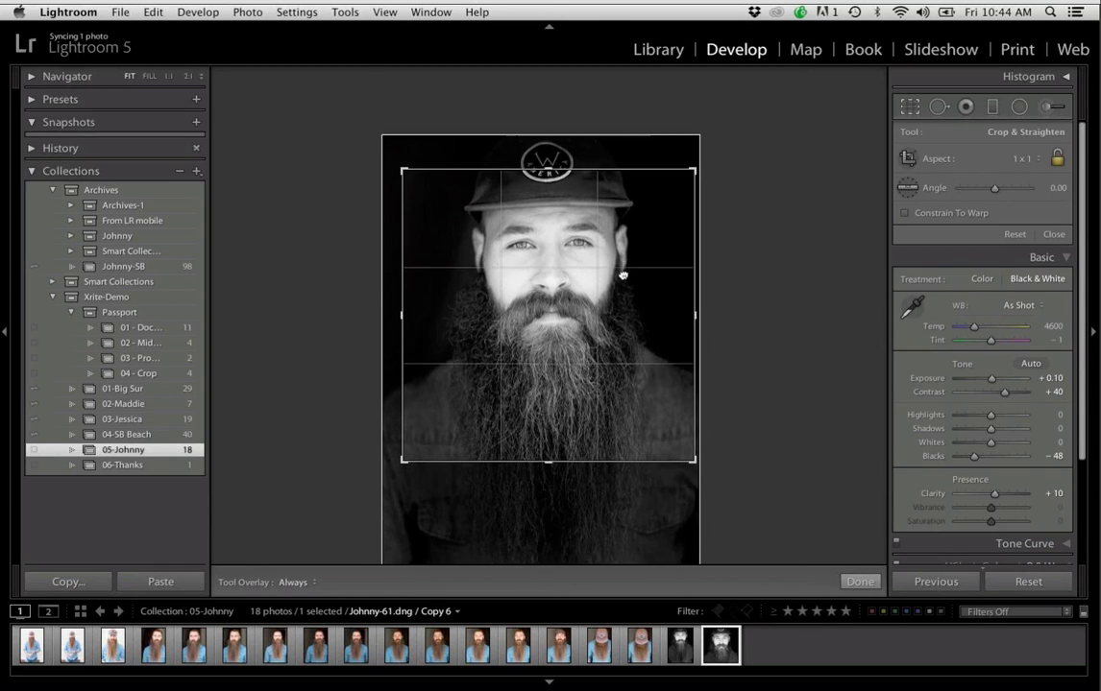
pyautogui.press('Return')
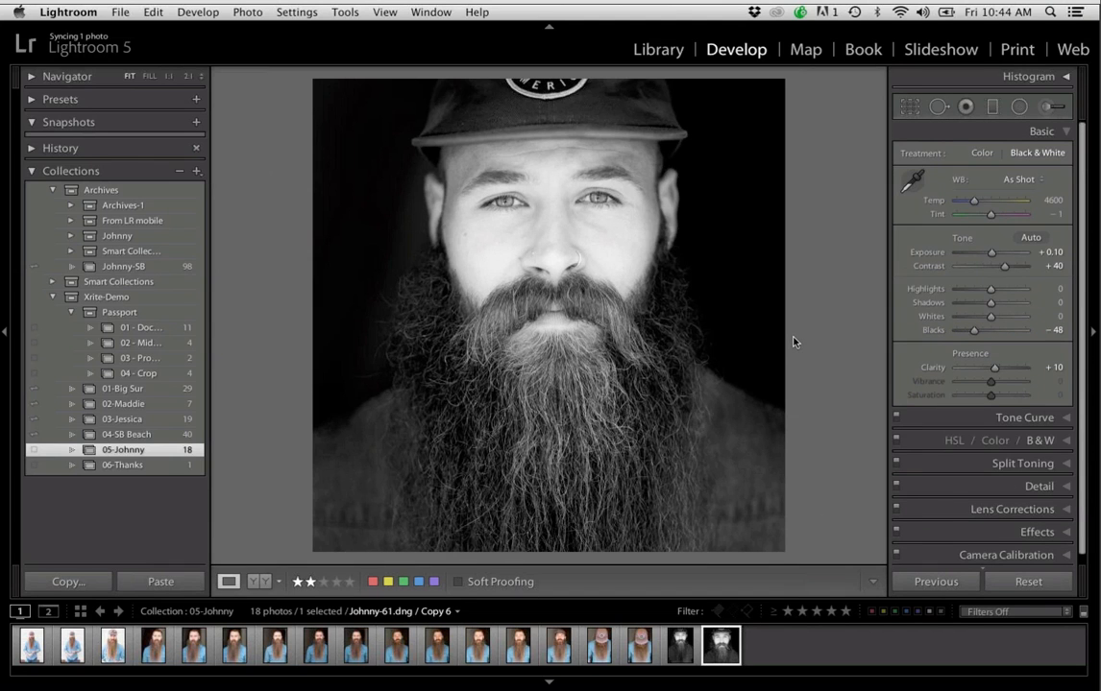
pyautogui.press('r')
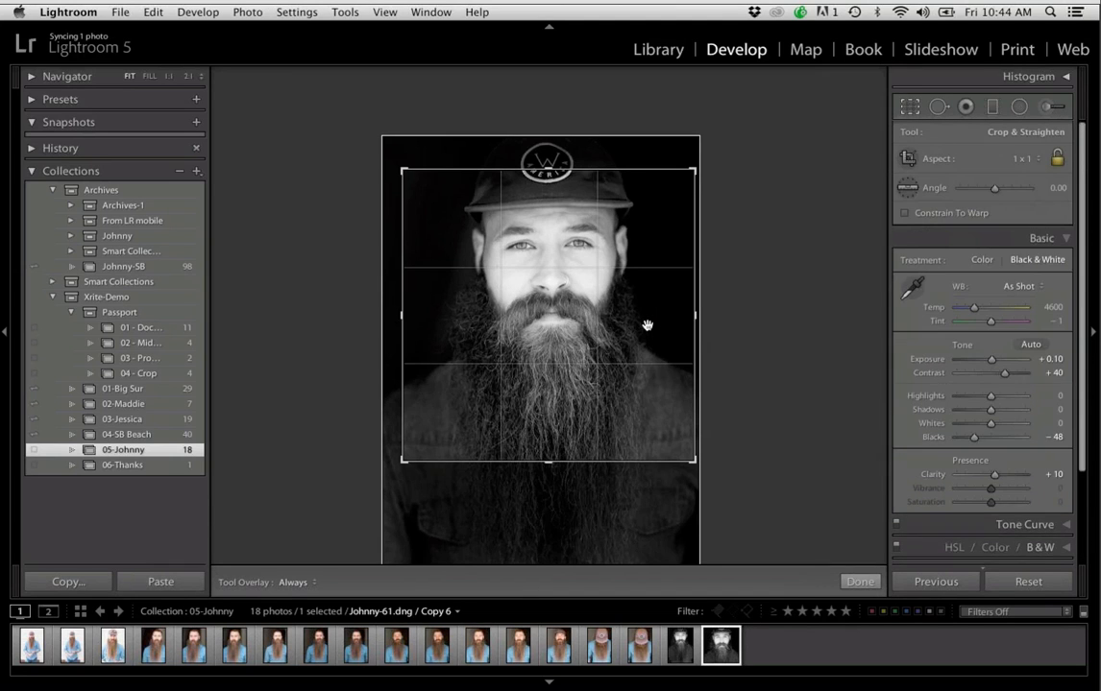
pyautogui.press('Return')
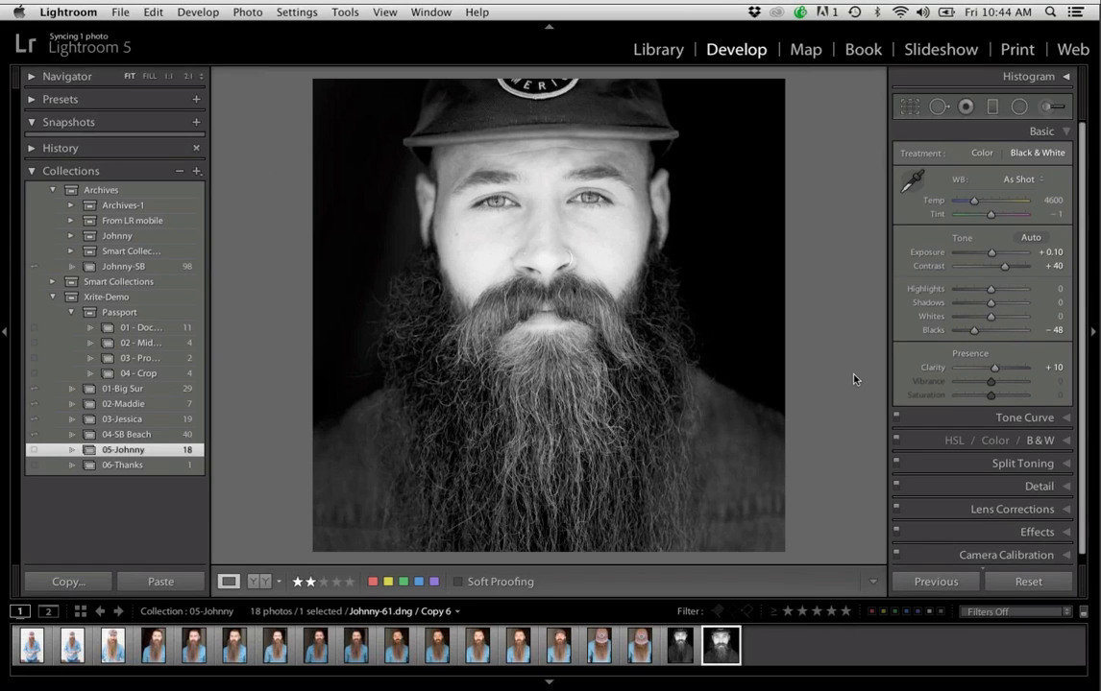
# Compare the before and after versions of the uncropped black-and-white portrait
pyautogui.click(680, 646)
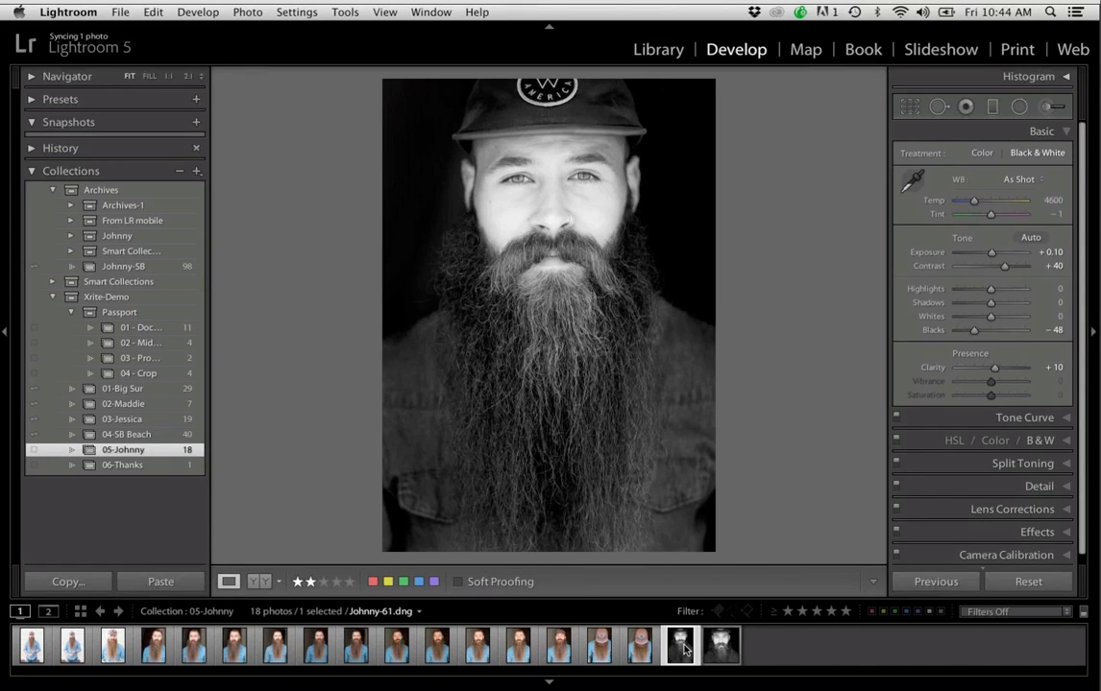
pyautogui.press('\\')
pyautogui.press('\\')
# Shift the square copy's crop slightly lower on the portrait, and set Clarity to +33, Whites to +31 and Blacks to -73
pyautogui.click(726, 652)
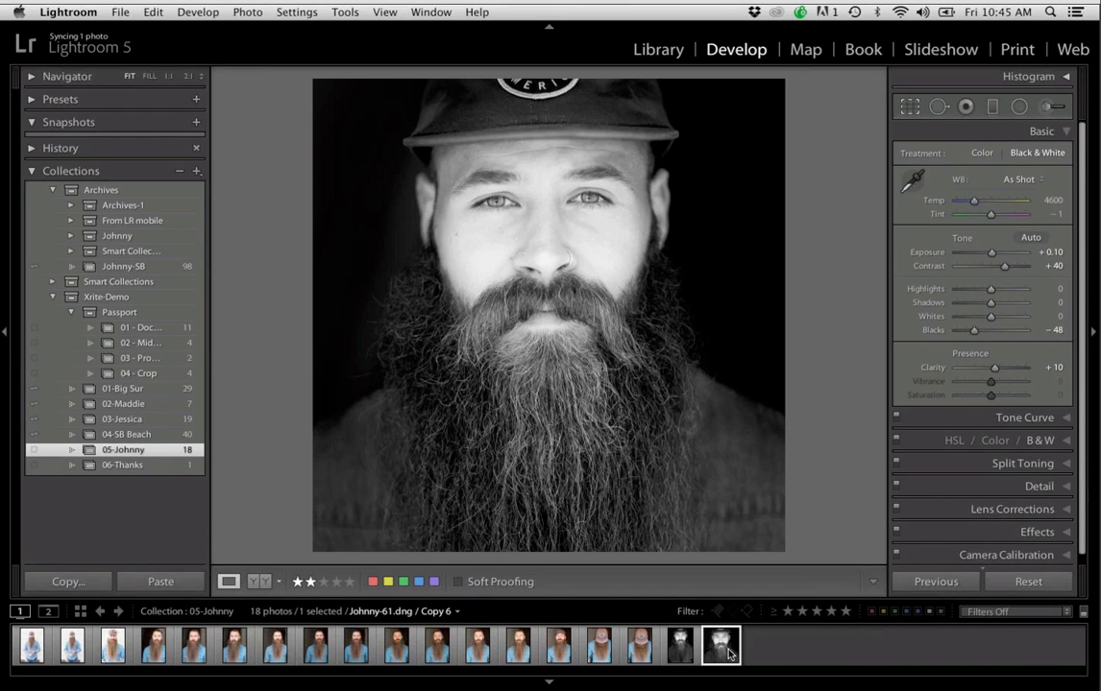
pyautogui.press('r')
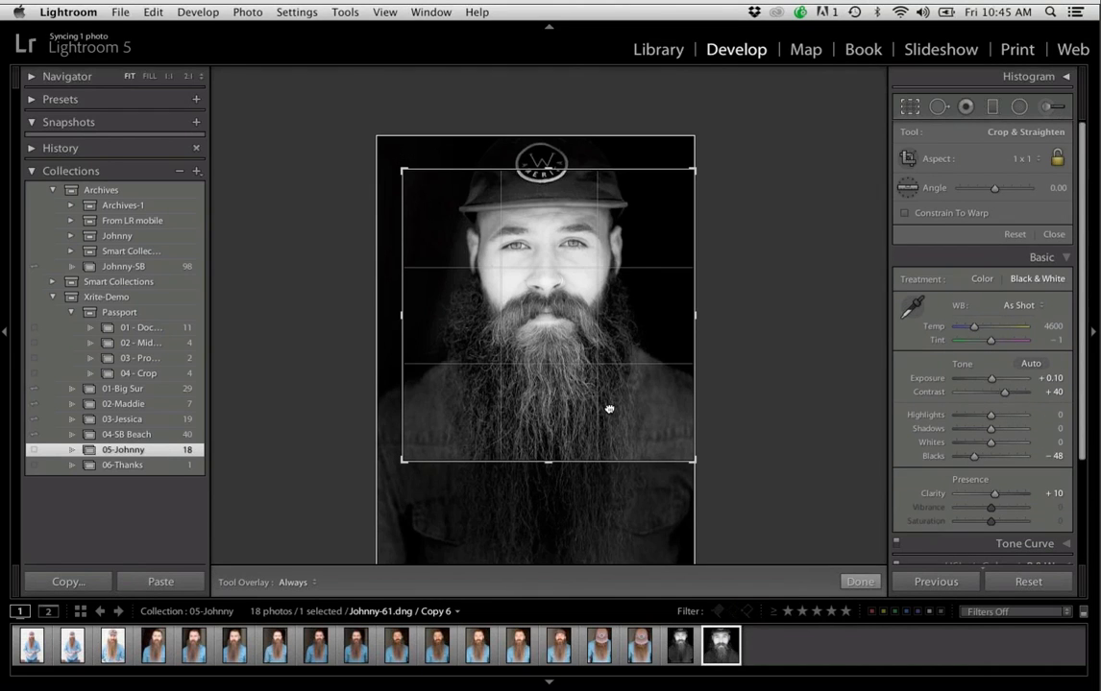
pyautogui.press('Return')
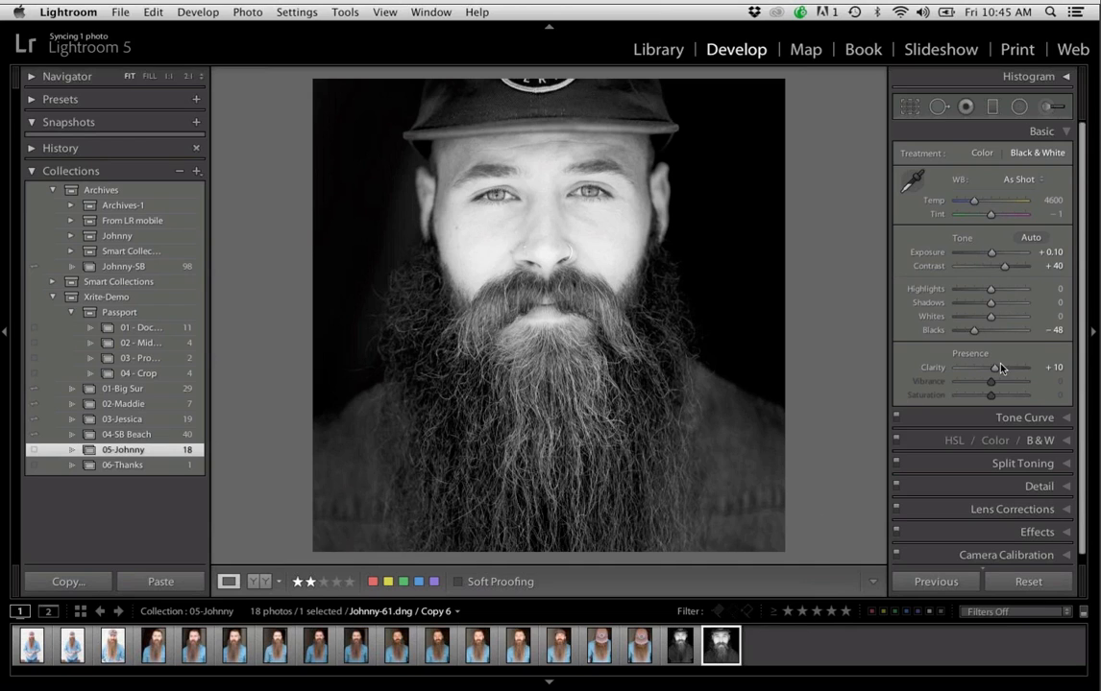
pyautogui.moveTo(999, 367); pyautogui.dragTo(1001, 371)
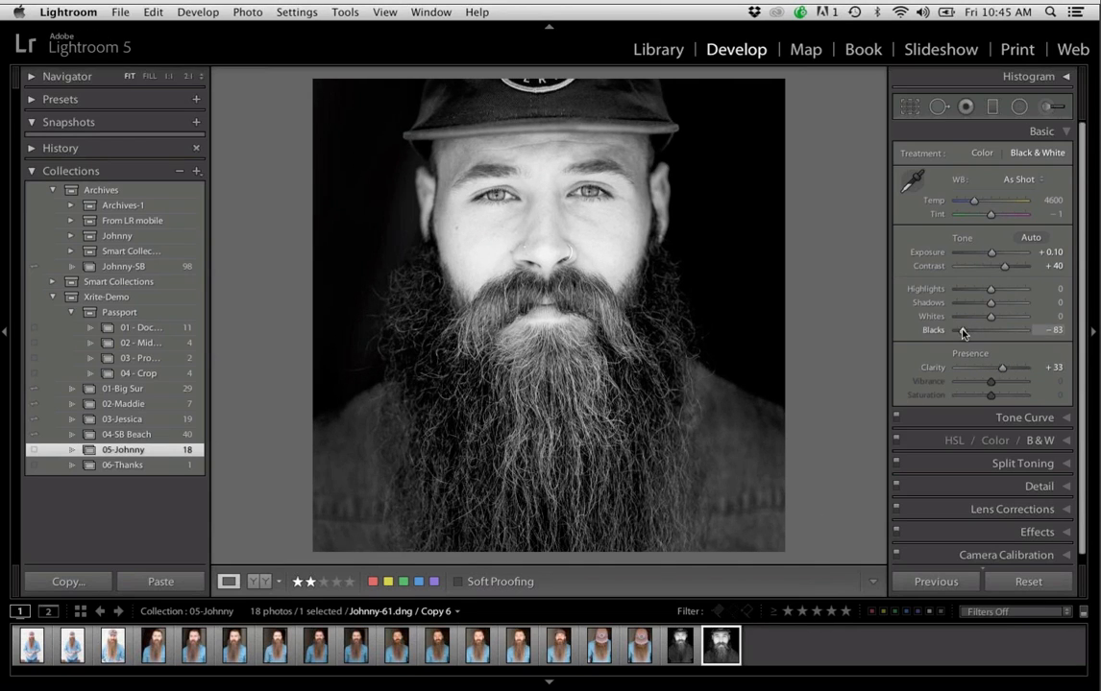
pyautogui.moveTo(973, 330); pyautogui.dragTo(1000, 319)
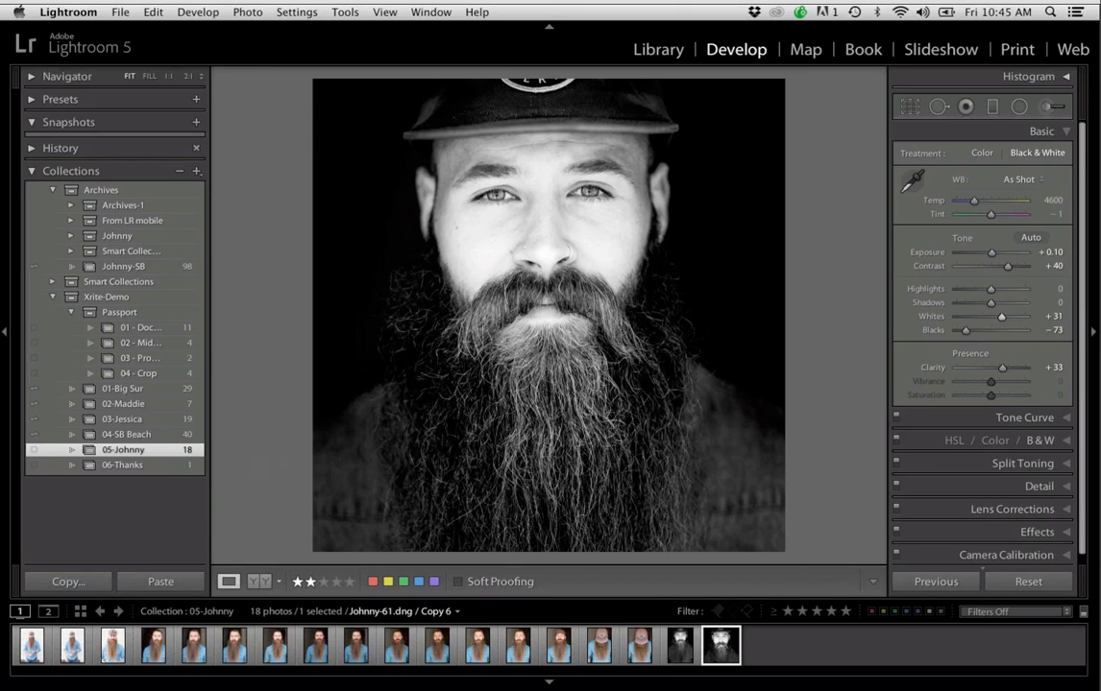
# Open the 06-Thanks collection, view its closing slide full screen, and return to the normal view
pyautogui.click(177, 467)
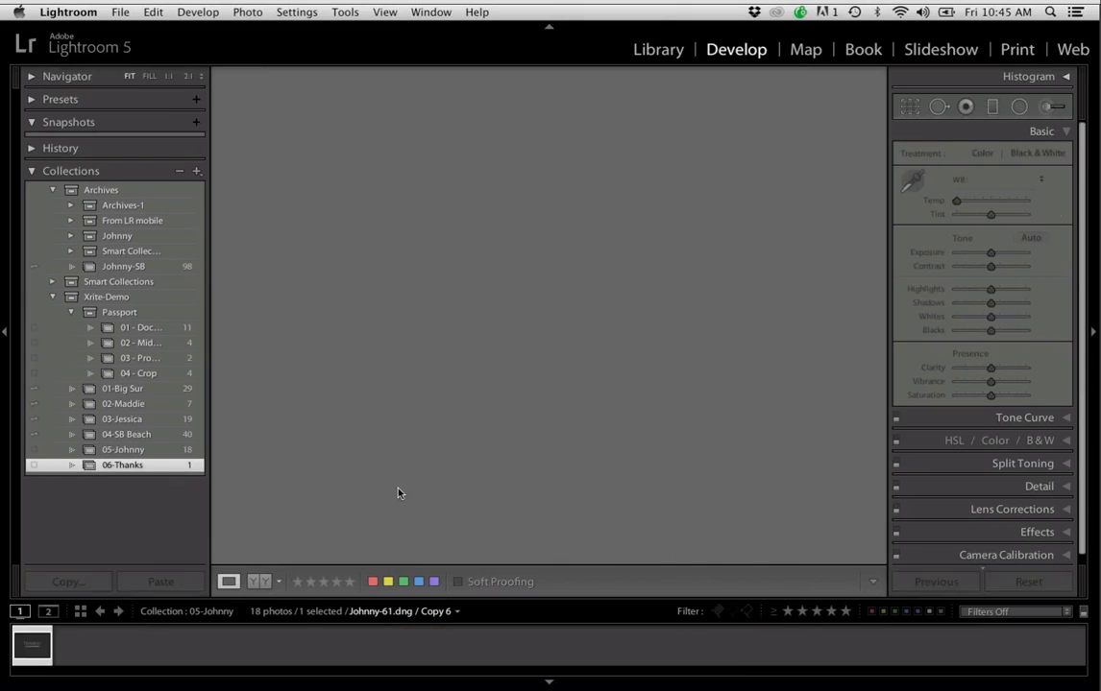
pyautogui.press('f')
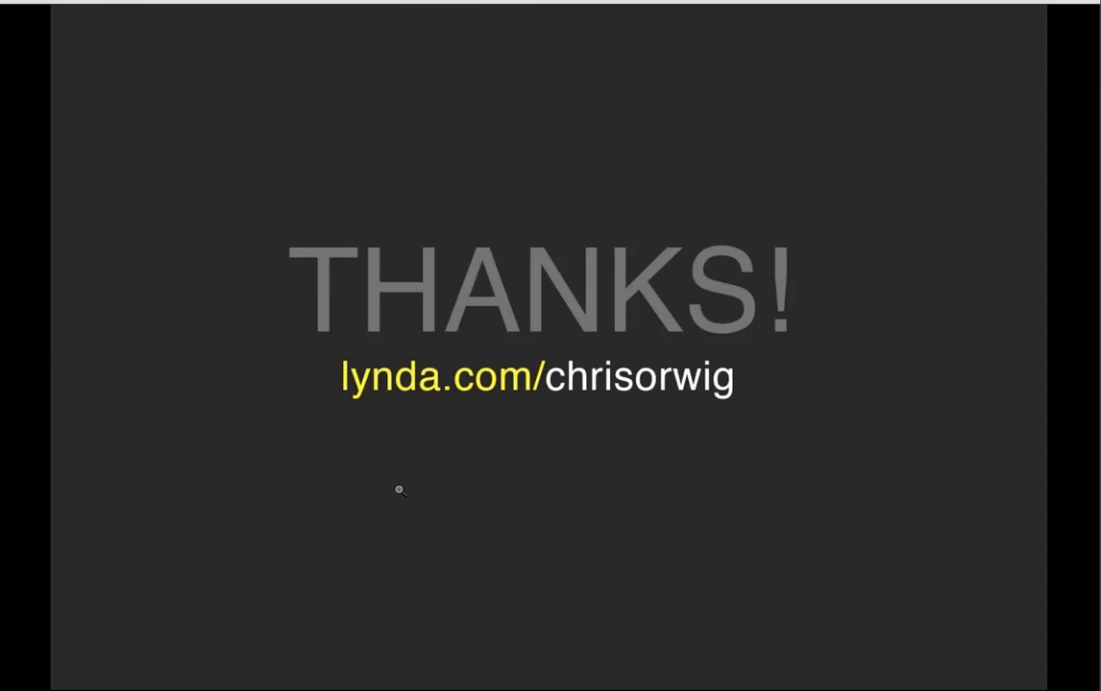
pyautogui.press('f')
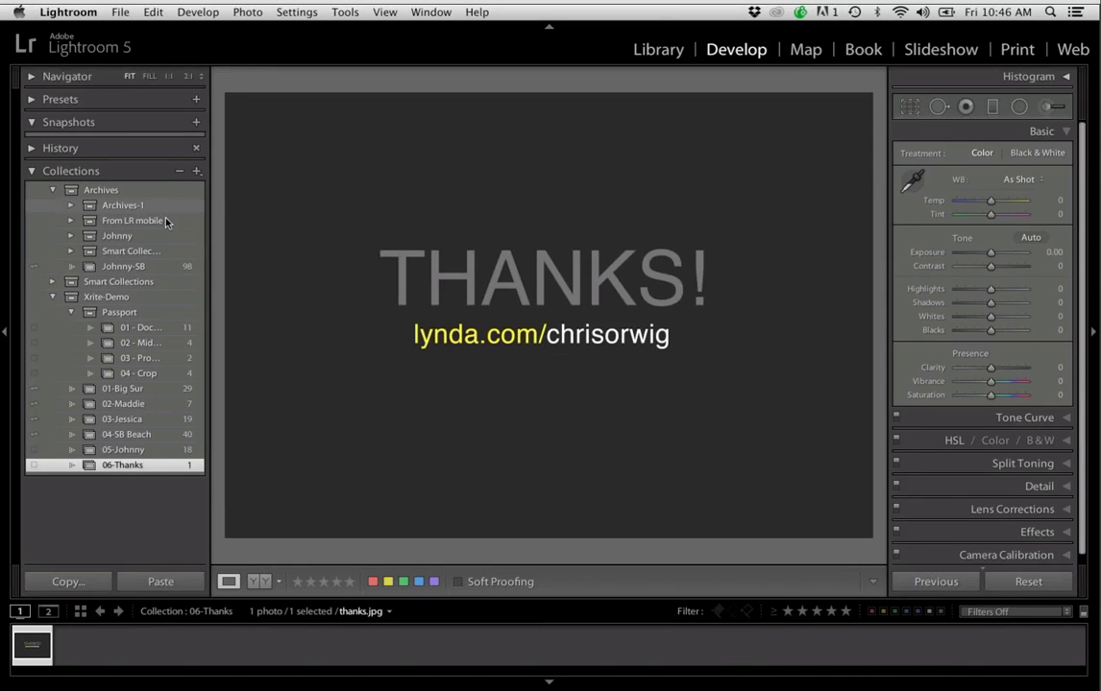
# Show the Xrite-Demo collection set in the grid and browse its photos up to the black-and-white bearded portraits
pyautogui.click(170, 301)
pyautogui.press('g')
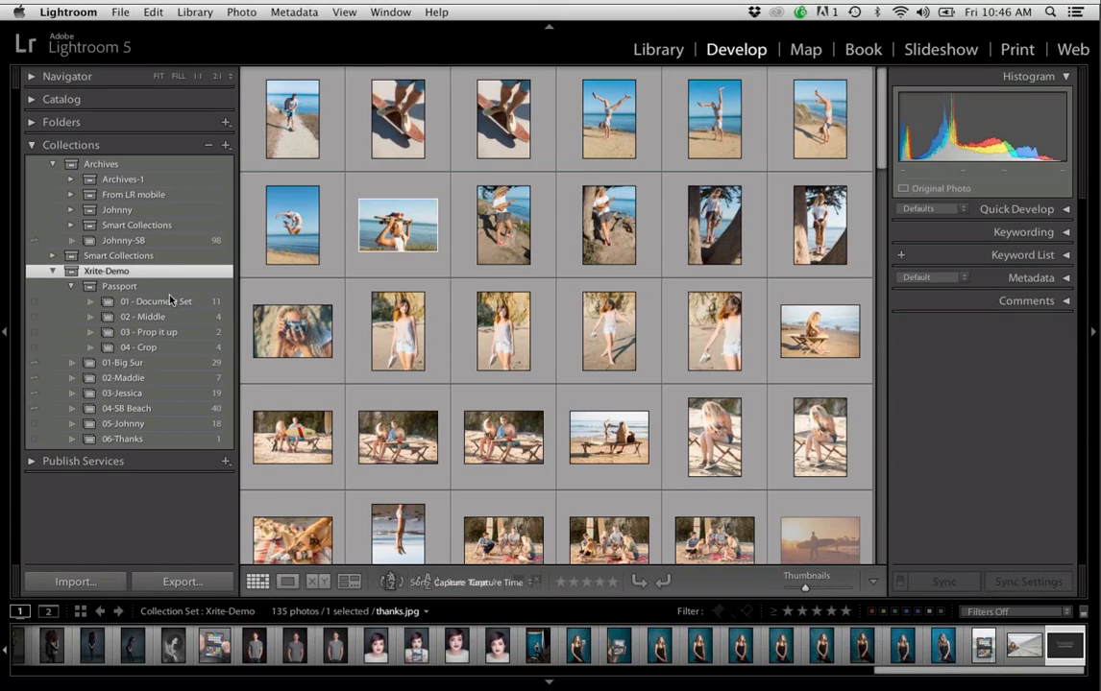
pyautogui.scroll(10, 379, 320)
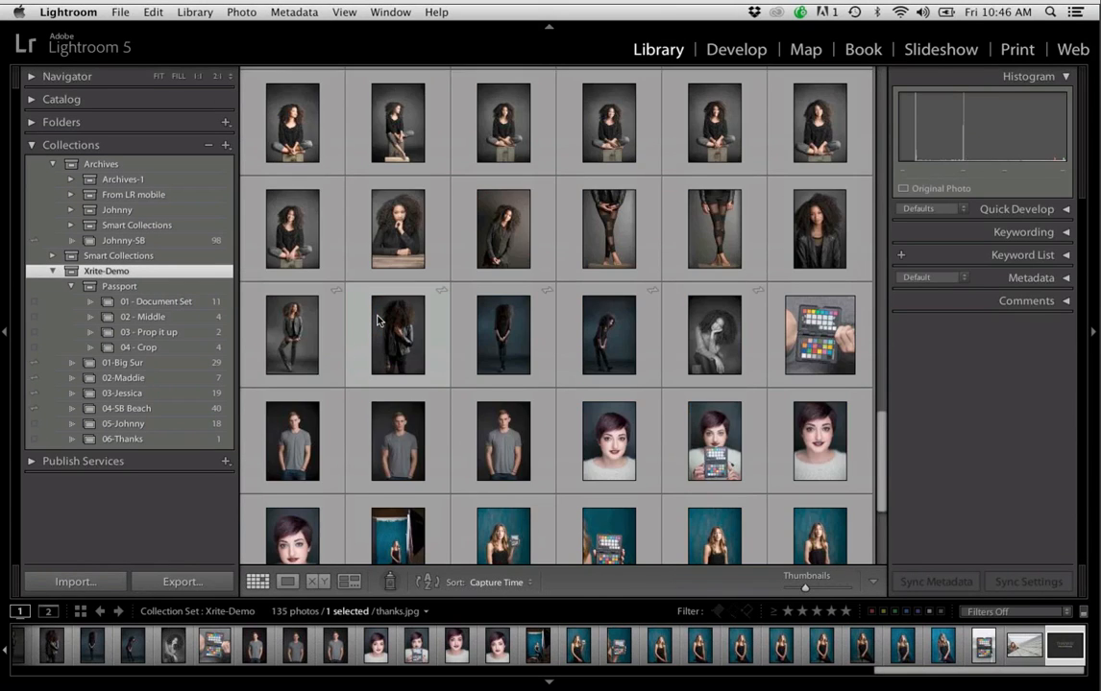
pyautogui.scroll(3, 377, 308)
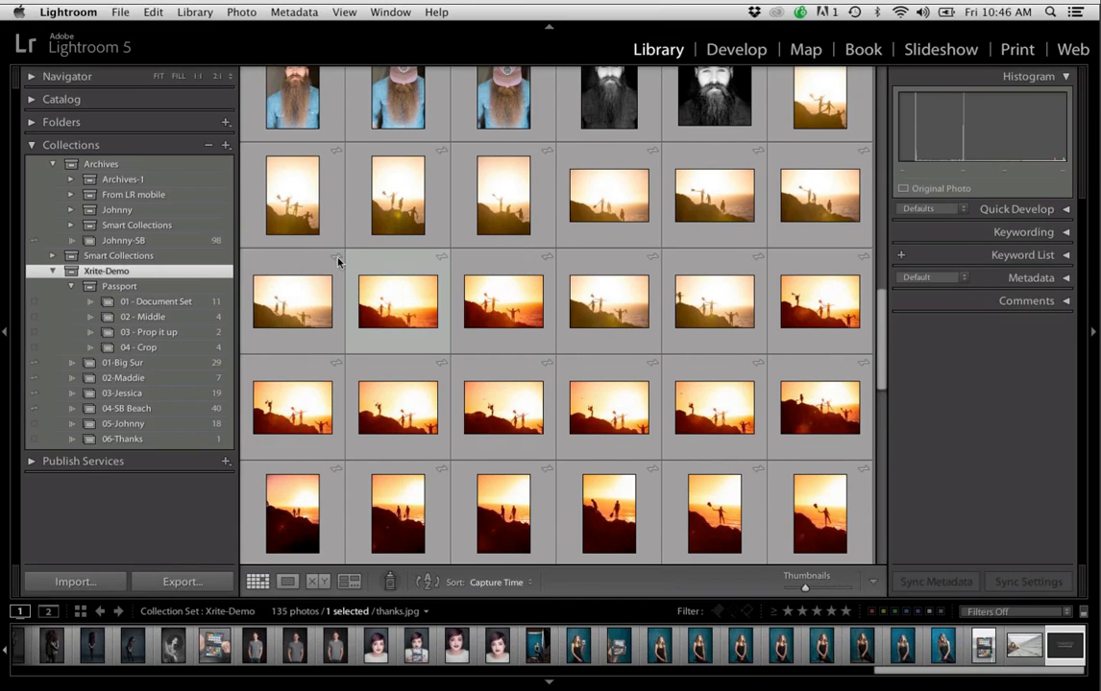
# Open the square black-and-white portrait in Develop, and try Exposure at +0.20 before returning it to +0.10
pyautogui.doubleClick(722, 97)
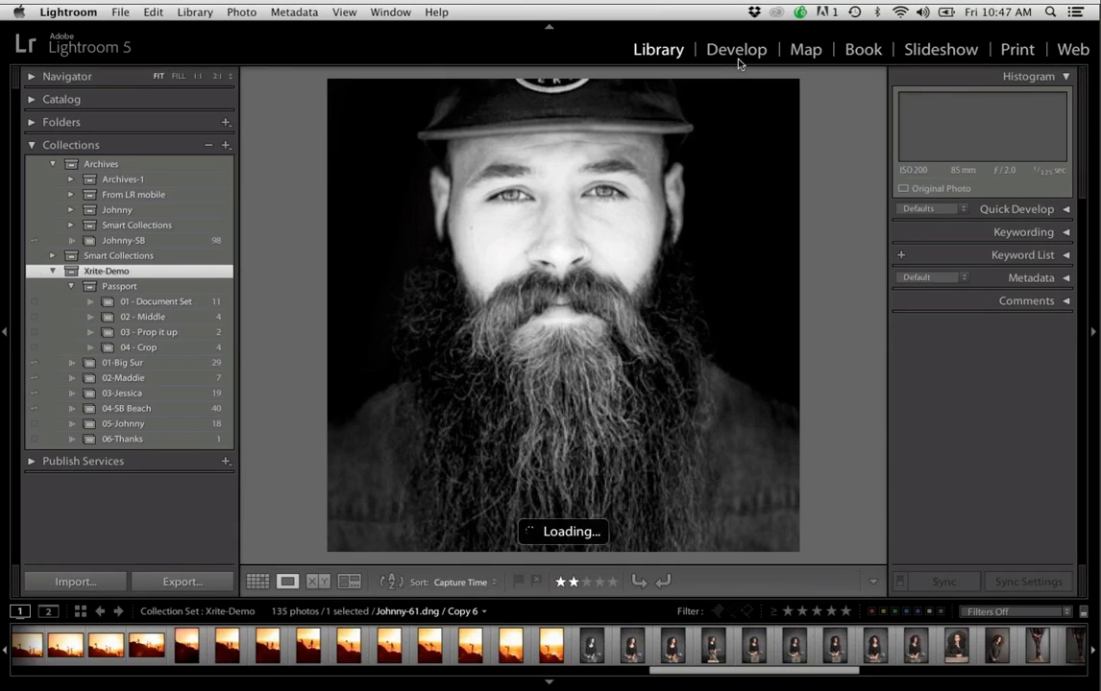
pyautogui.click(737, 54)
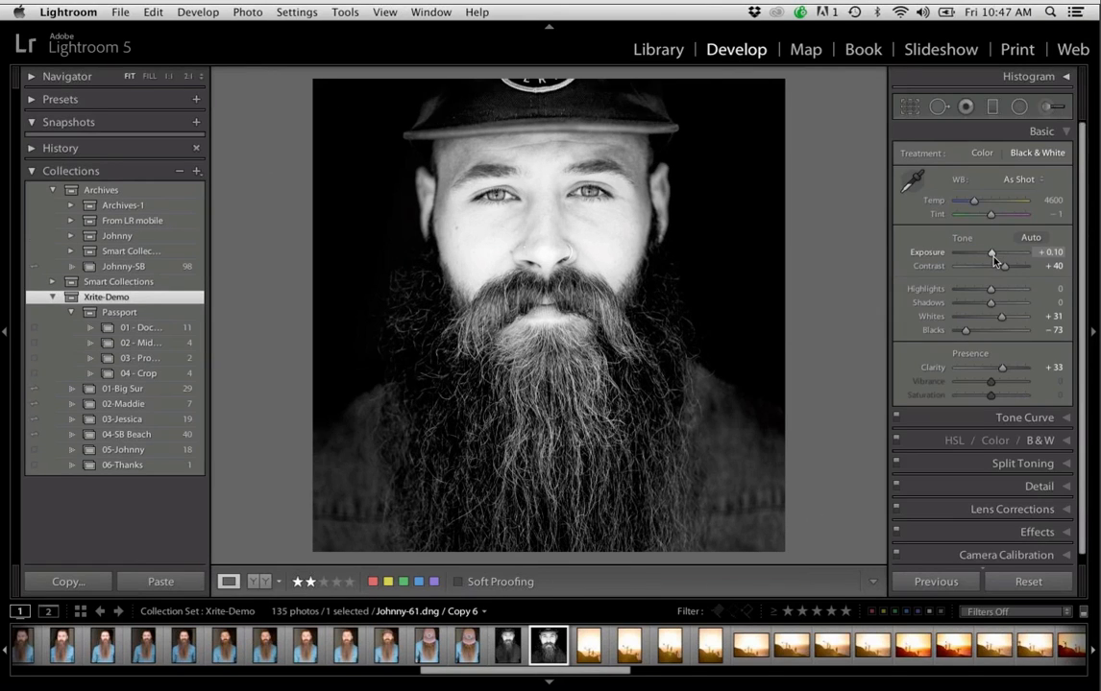
pyautogui.press('=')
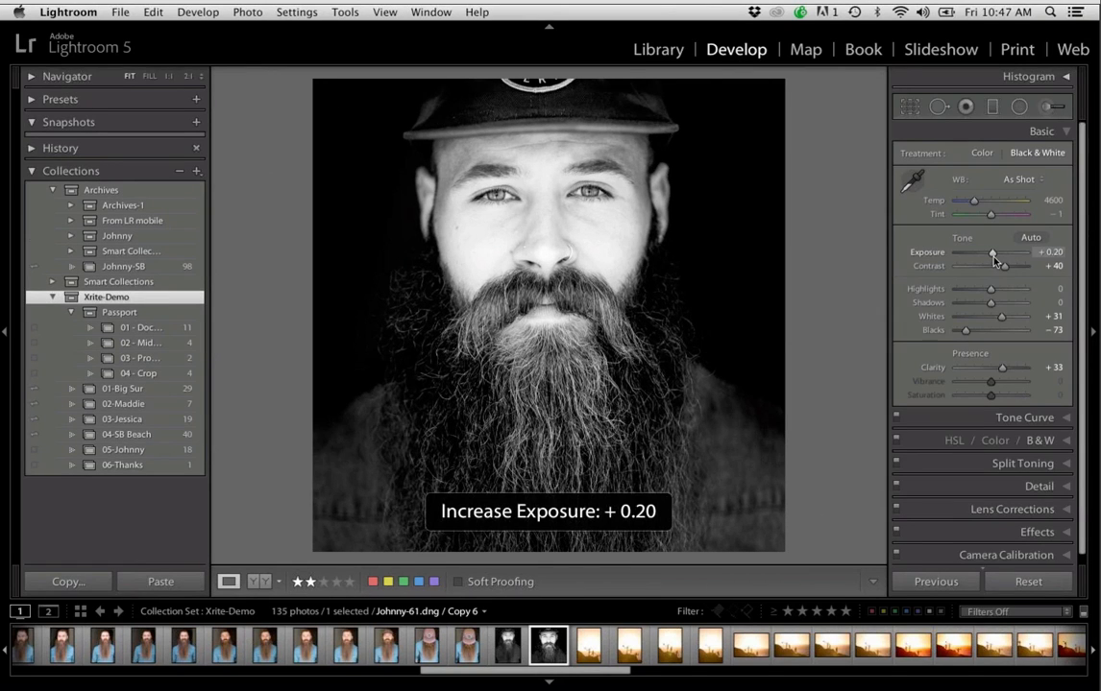
pyautogui.press('-')
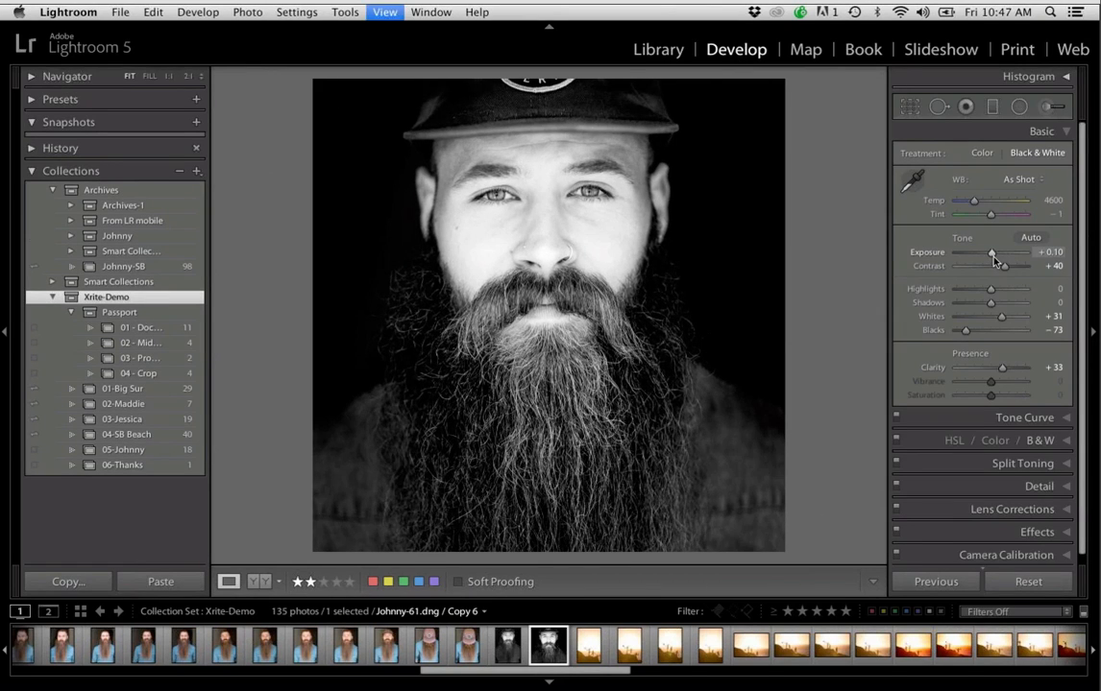
# Return to the grid, view the sunset surfer photo SB-22.dng enlarged, and browse back through the earlier beach photos
pyautogui.press('g')
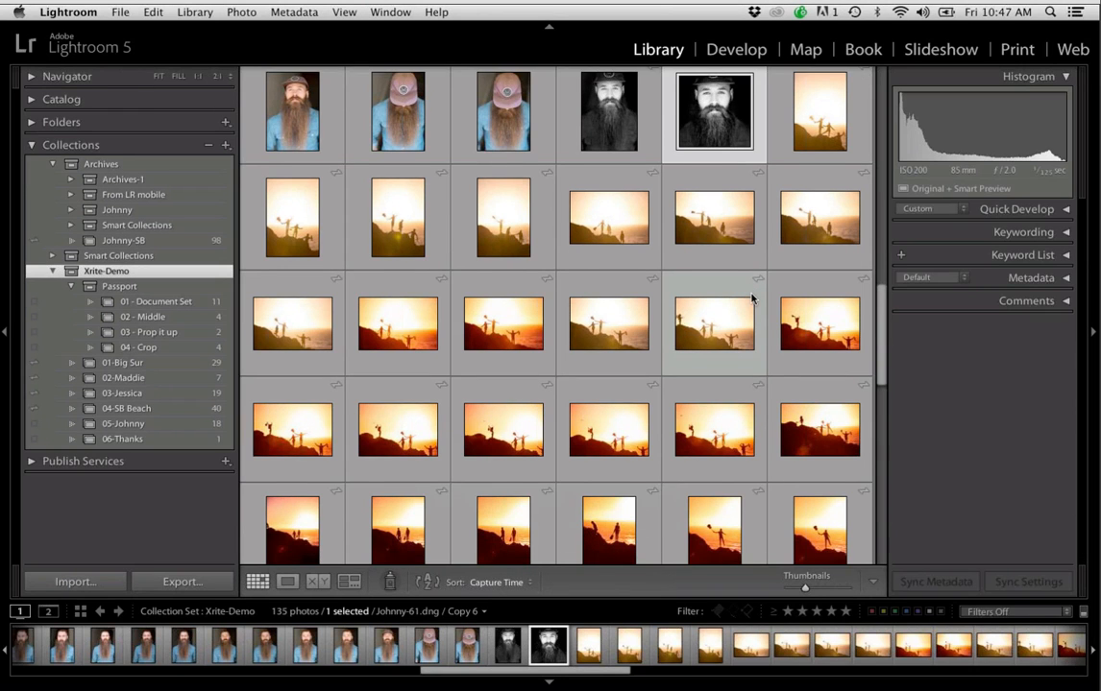
pyautogui.scroll(8, 752, 293)
pyautogui.scroll(2, 752, 288)
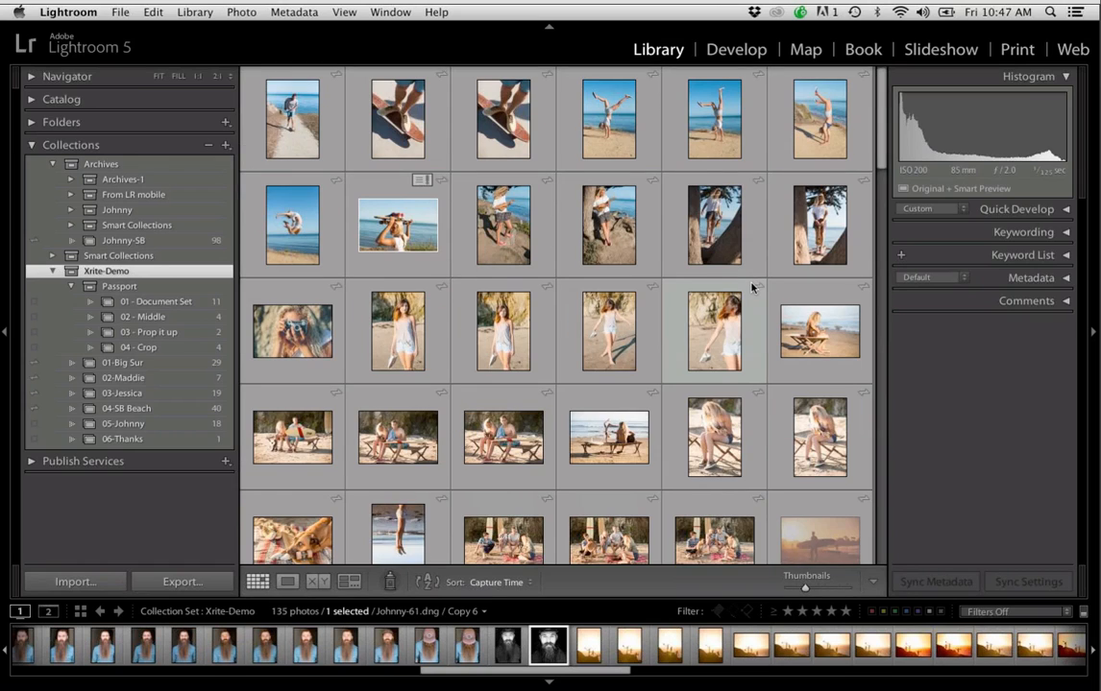
pyautogui.scroll(-2, 819, 448)
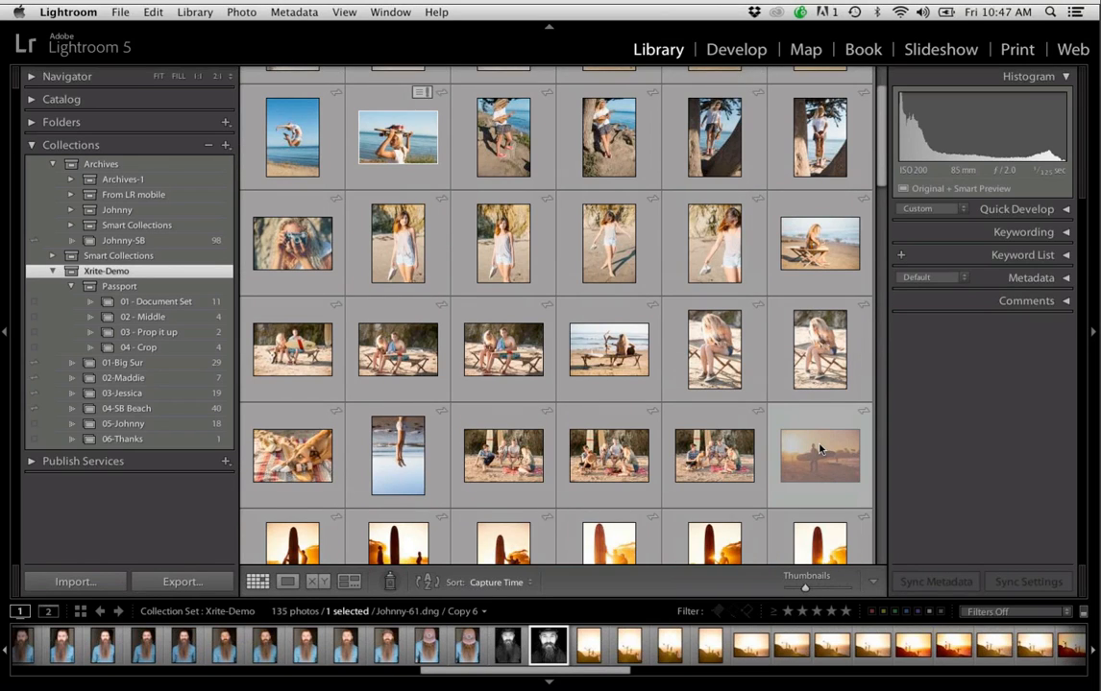
pyautogui.doubleClick(819, 449)
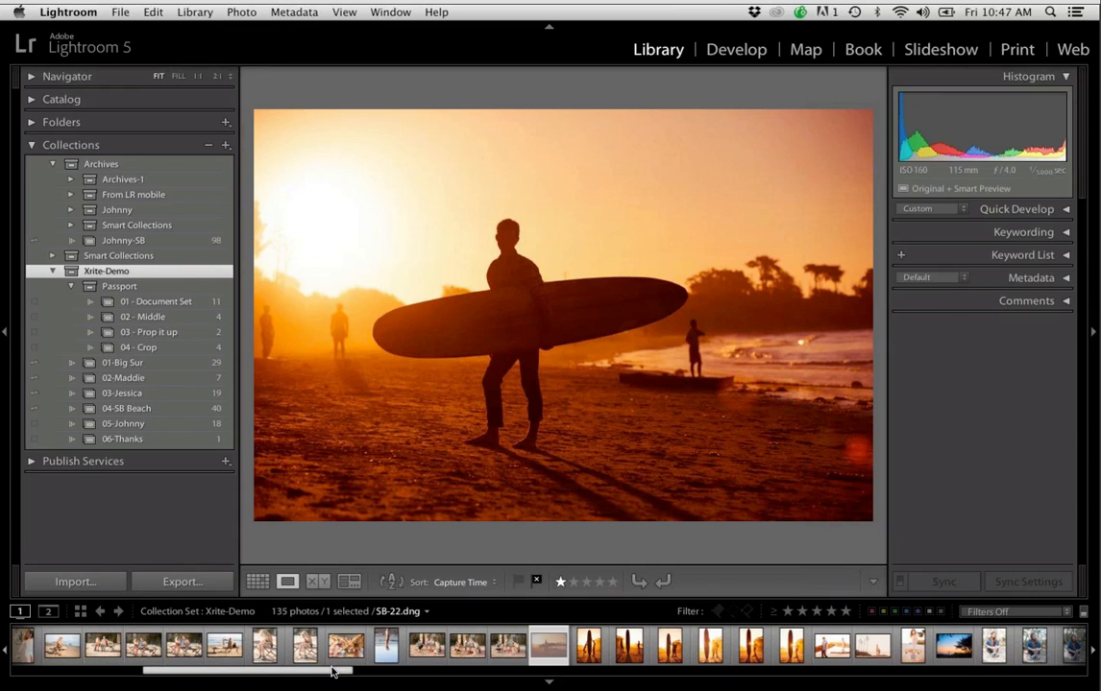
pyautogui.moveTo(332, 671); pyautogui.dragTo(226, 673)
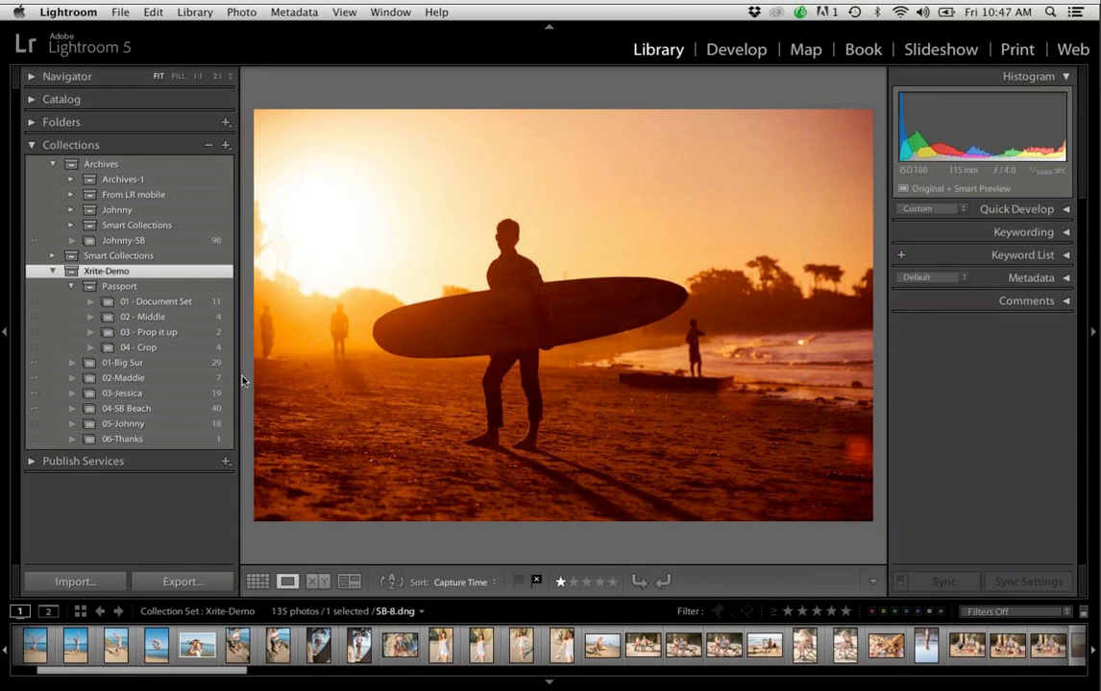
# View the 01-Big Sur collection, the 02 portrait collection and the 04-SB Beach collection one after another
pyautogui.click(189, 363)
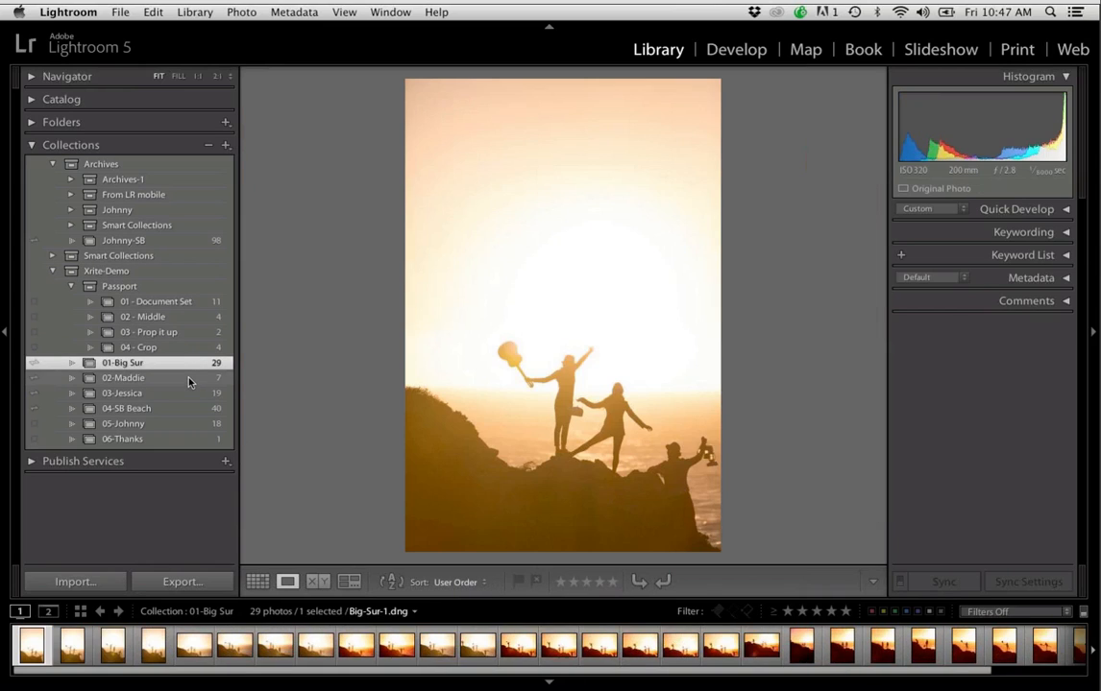
pyautogui.click(188, 379)
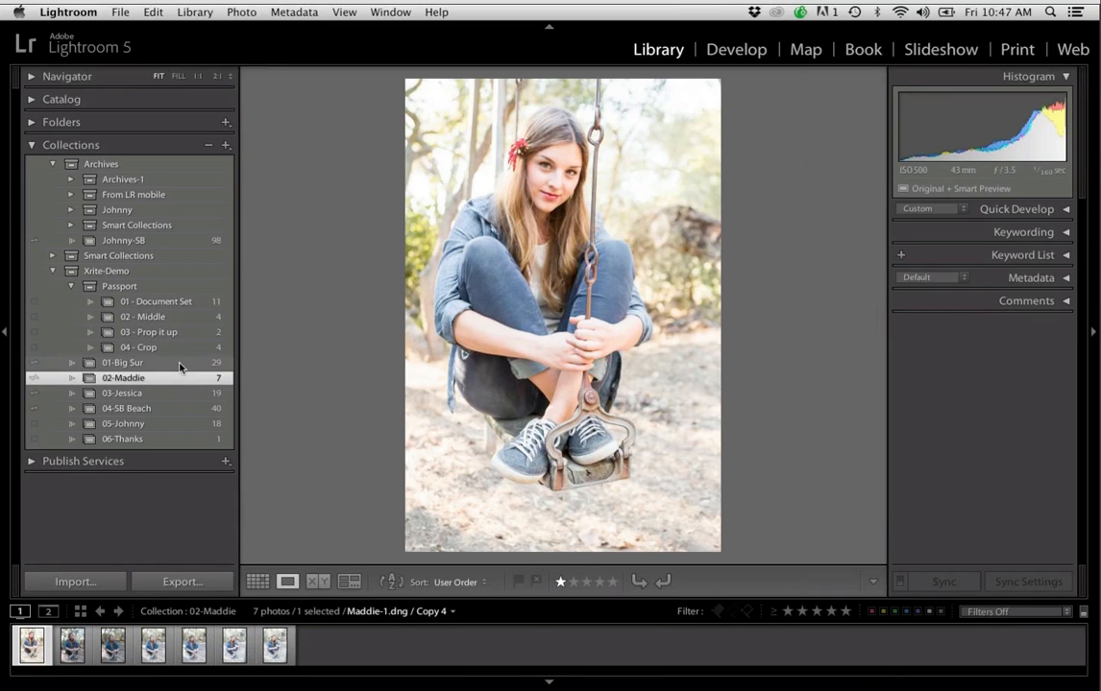
pyautogui.click(179, 409)
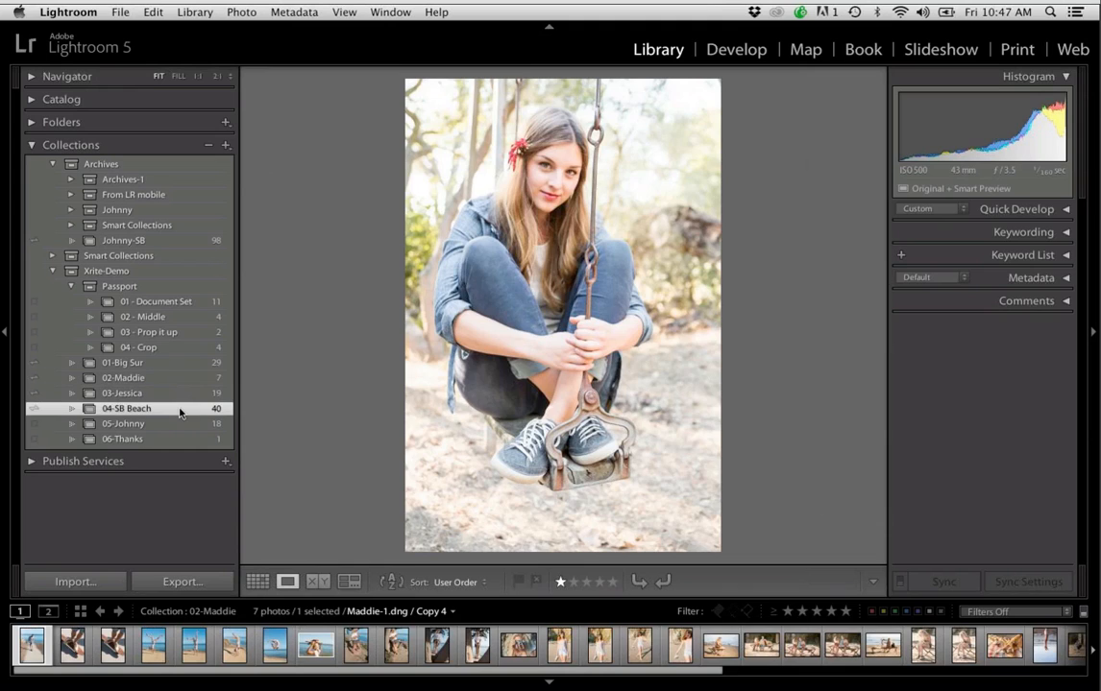
# Open the 01 - Document Set collection and try black and white on the Demo-12.dng portrait before restoring its color
pyautogui.click(176, 305)
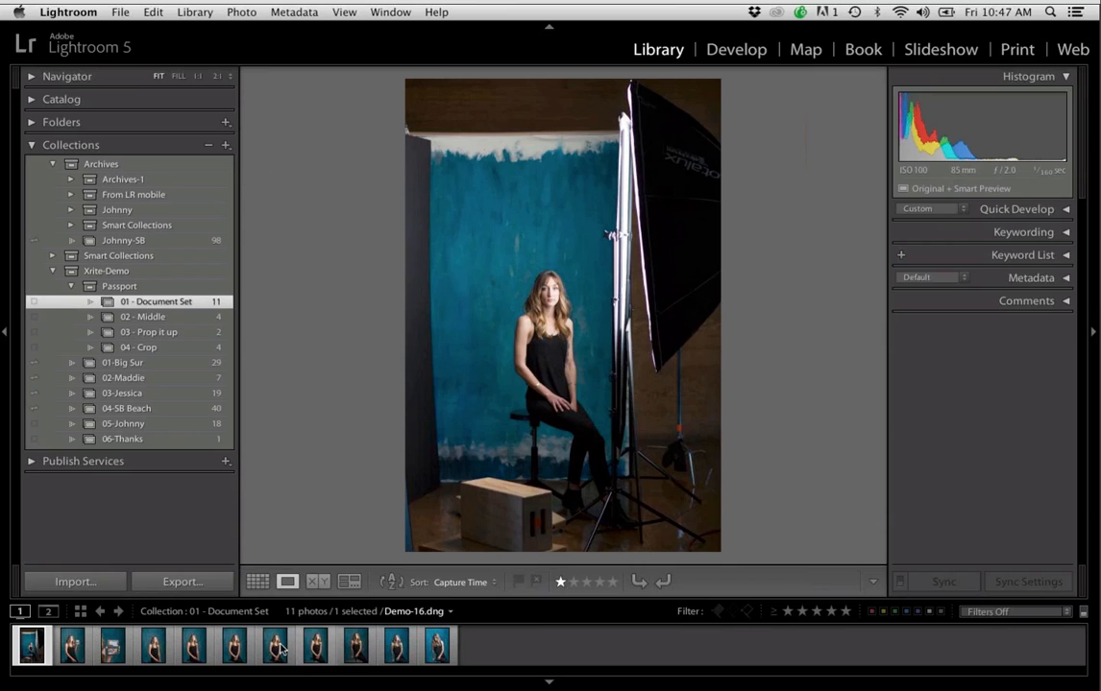
pyautogui.click(152, 646)
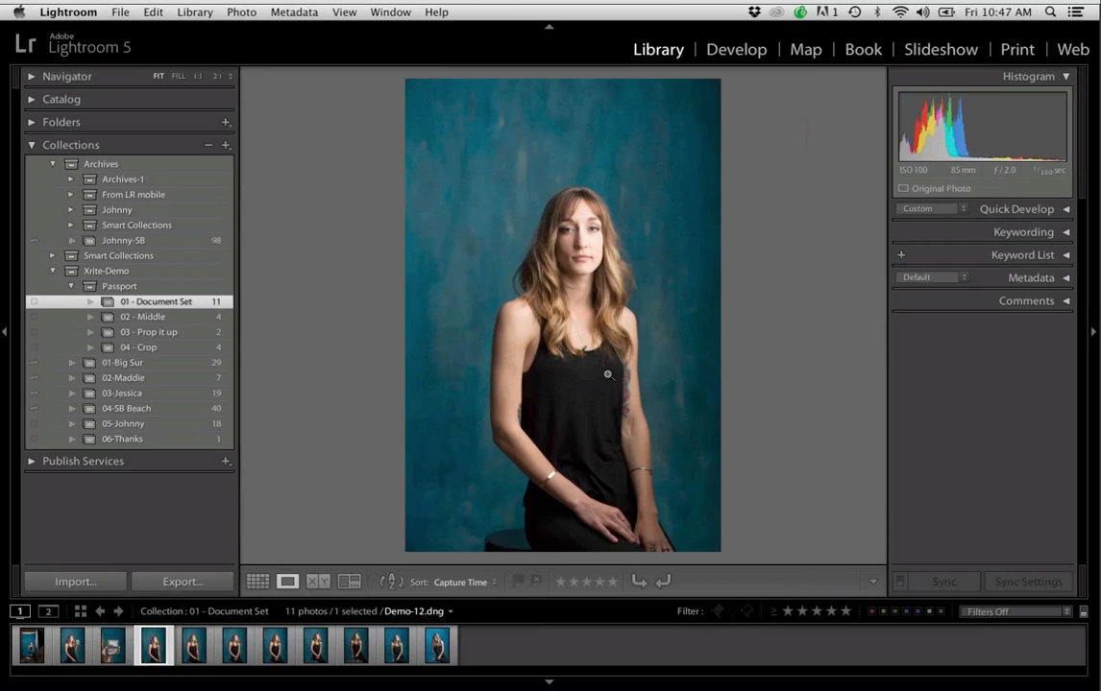
pyautogui.press('v')
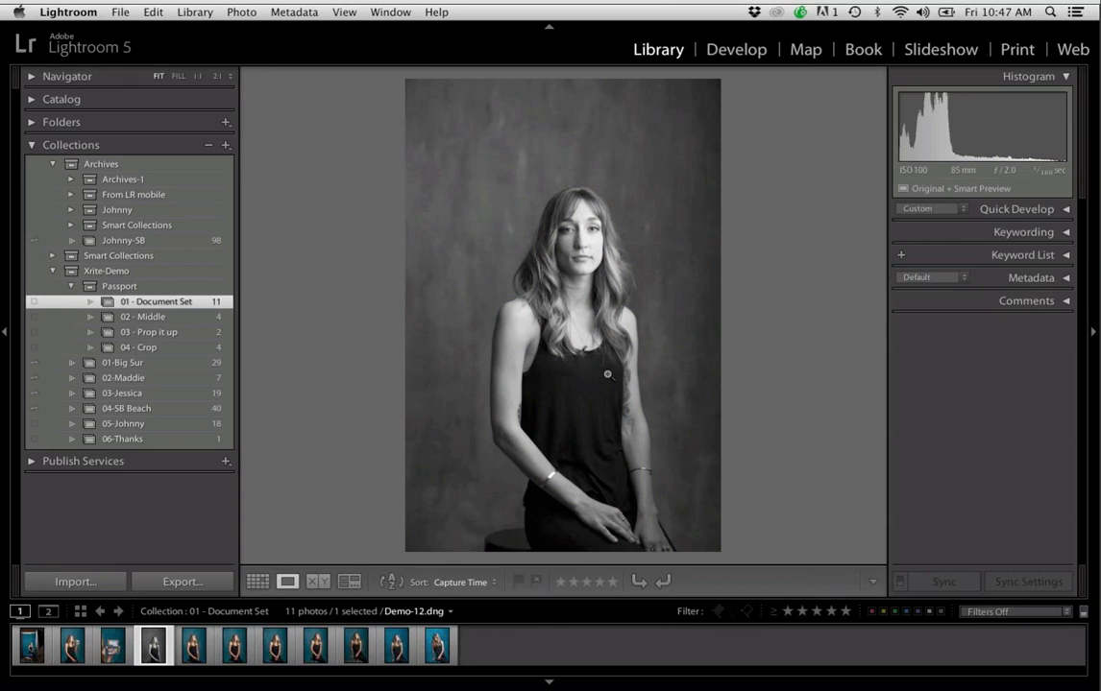
pyautogui.press('v')
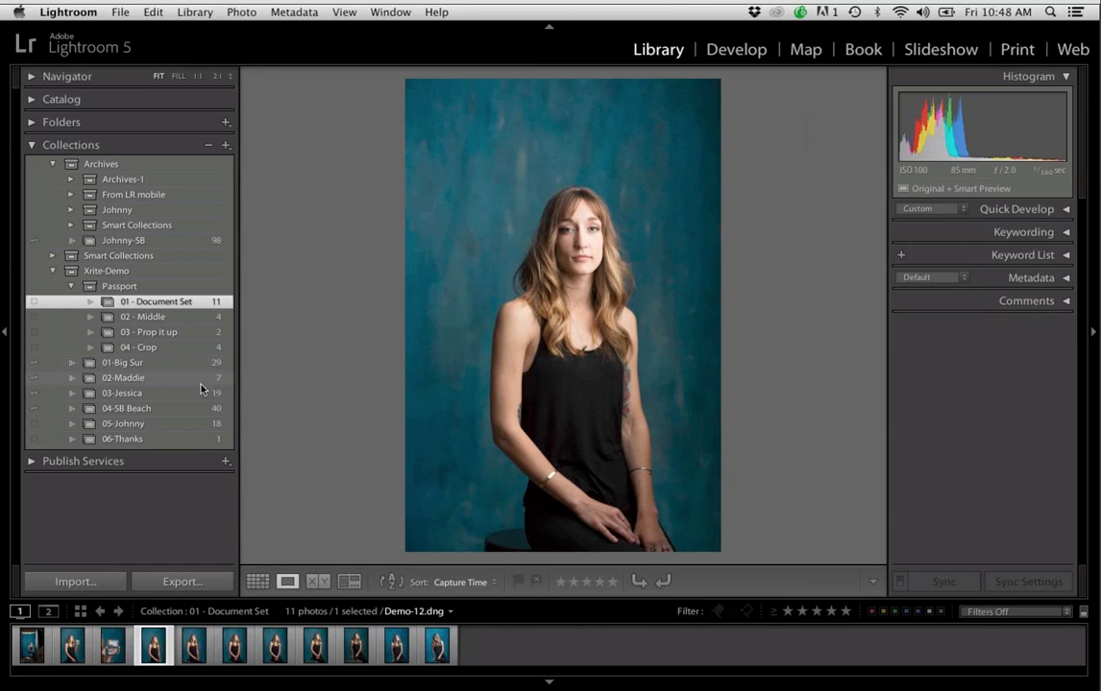
# Open the Xrite-Demo set and convert Demo-4.dng, the portrait of the man in a gray T-shirt, to black and white
pyautogui.click(177, 276)
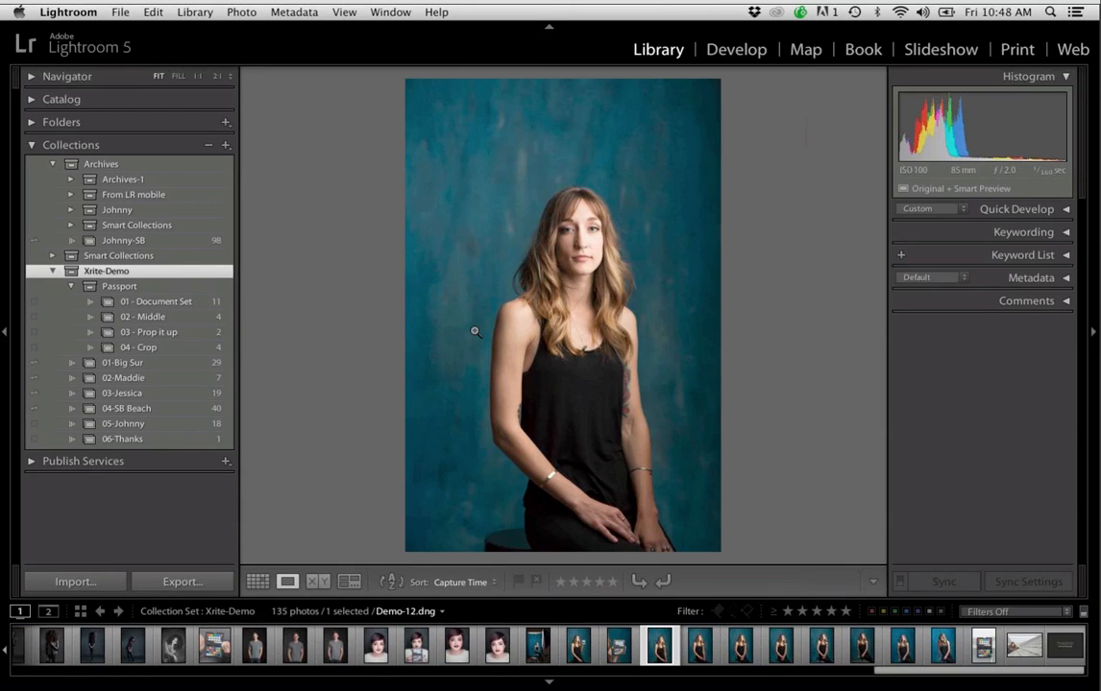
pyautogui.click(335, 645)
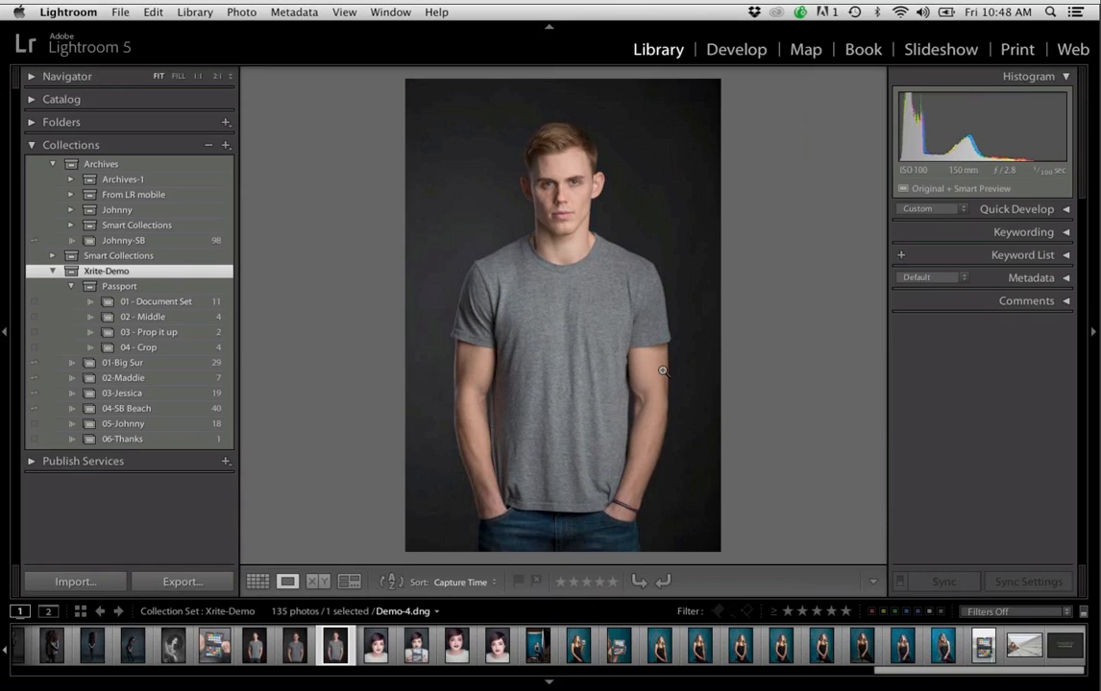
pyautogui.press('v')
# Develop the gray T-shirt portrait with Exposure +0.45, Contrast +43, Shadows +29 and Blacks -30
pyautogui.click(758, 50)
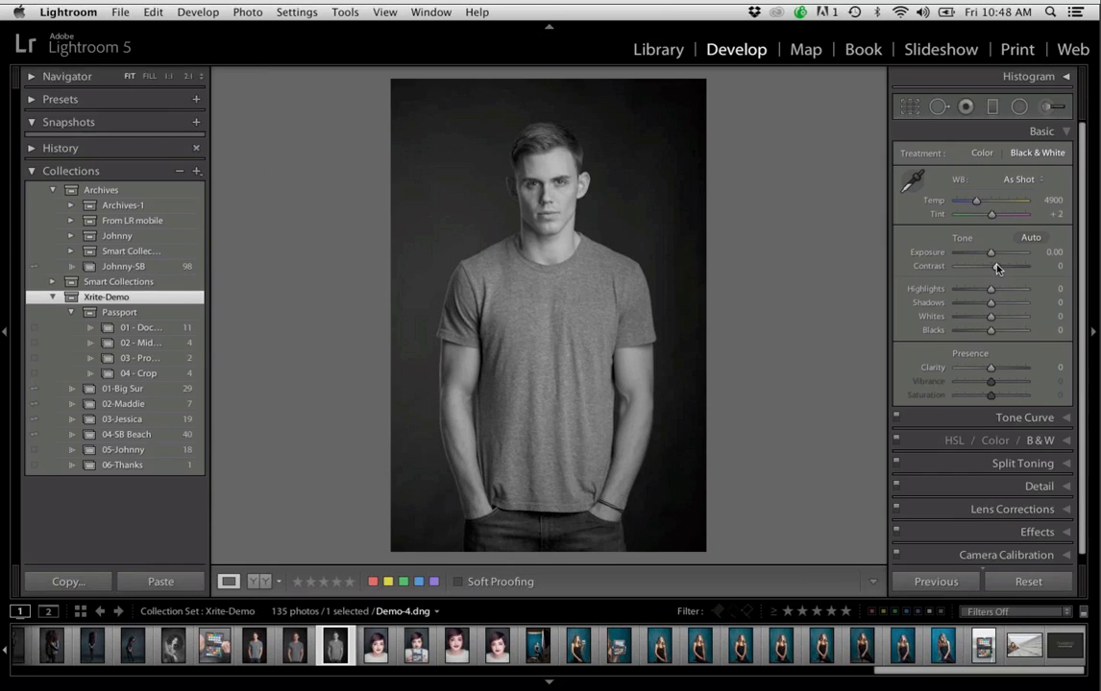
pyautogui.moveTo(997, 269)
pyautogui.mouseDown()
pyautogui.moveTo(1005, 266)
pyautogui.moveTo(994, 254)
pyautogui.mouseUp()
pyautogui.moveTo(990, 330); pyautogui.dragTo(1001, 308)
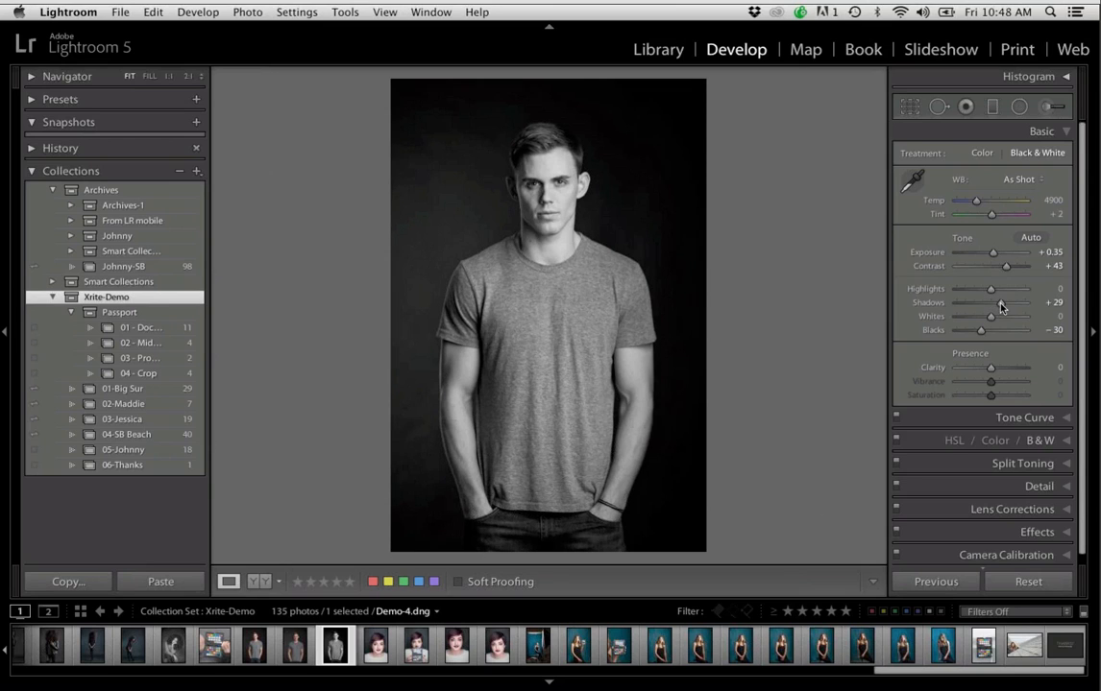
pyautogui.moveTo(993, 254); pyautogui.dragTo(994, 253)
# Desaturate the rooftop photo Demo-21.dng to Saturation -100, and set Shadows +30, Contrast +29, Exposure 0.00 and Clarity +12
pyautogui.click(1025, 646)
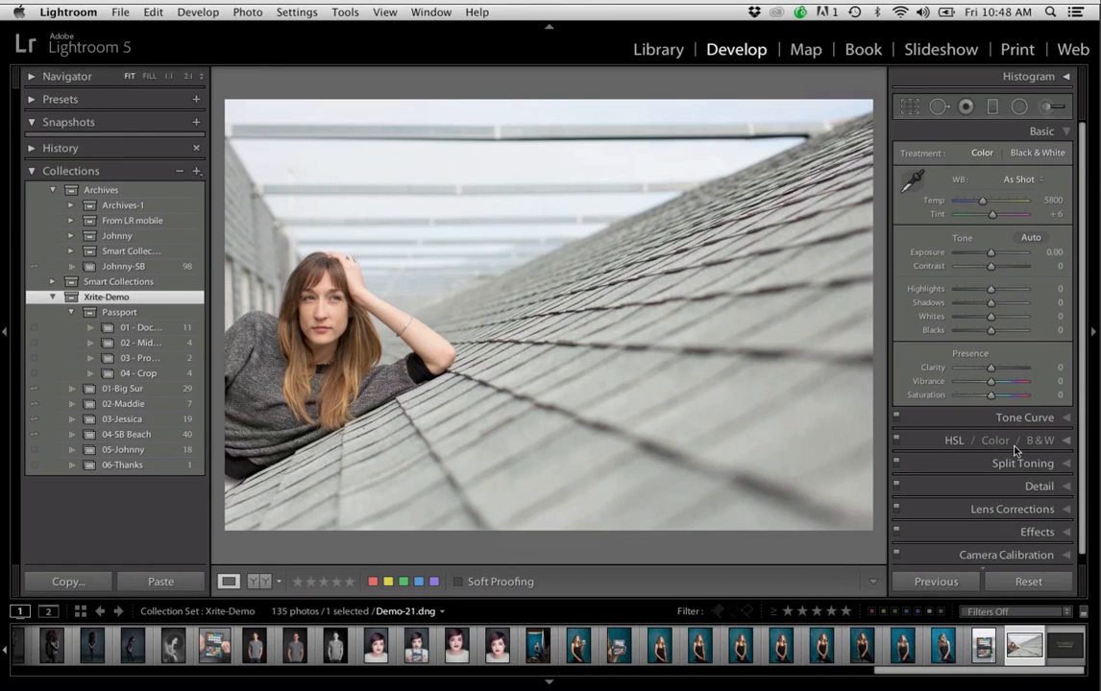
pyautogui.moveTo(990, 394); pyautogui.dragTo(956, 396)
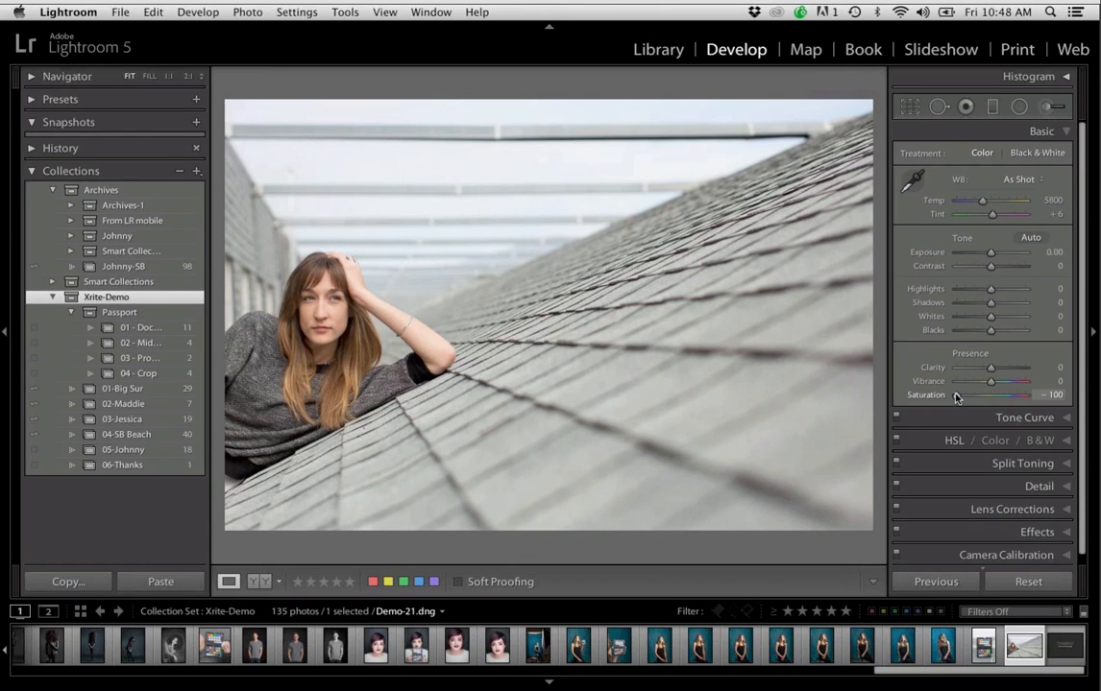
pyautogui.moveTo(990, 302); pyautogui.dragTo(999, 304)
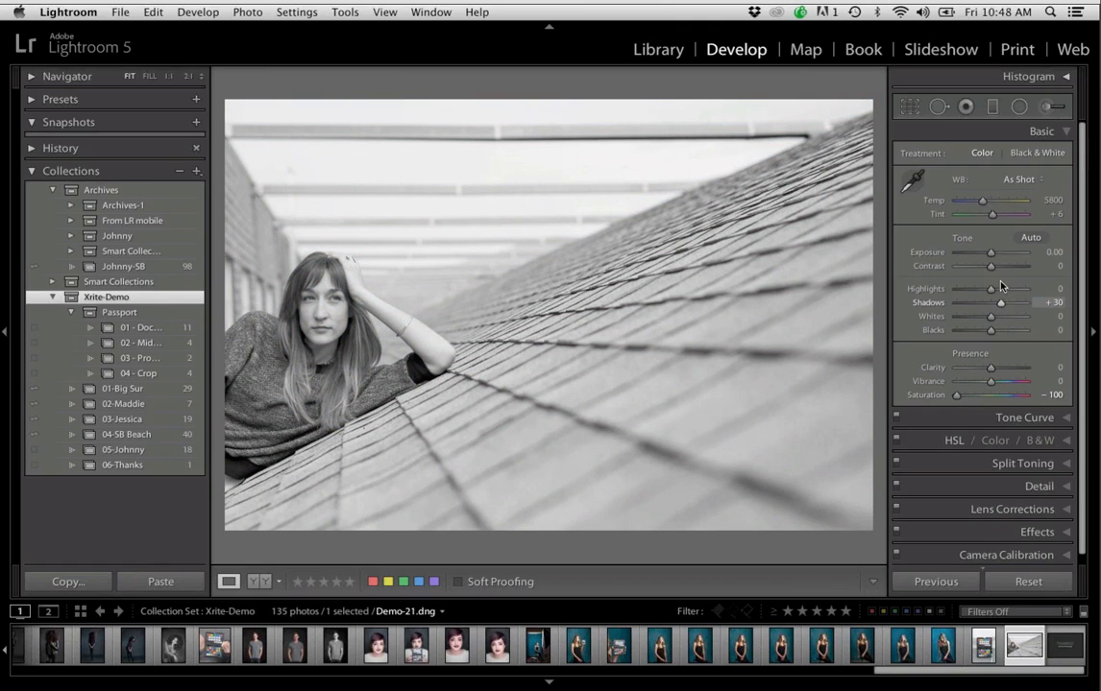
pyautogui.moveTo(990, 266); pyautogui.dragTo(1000, 266)
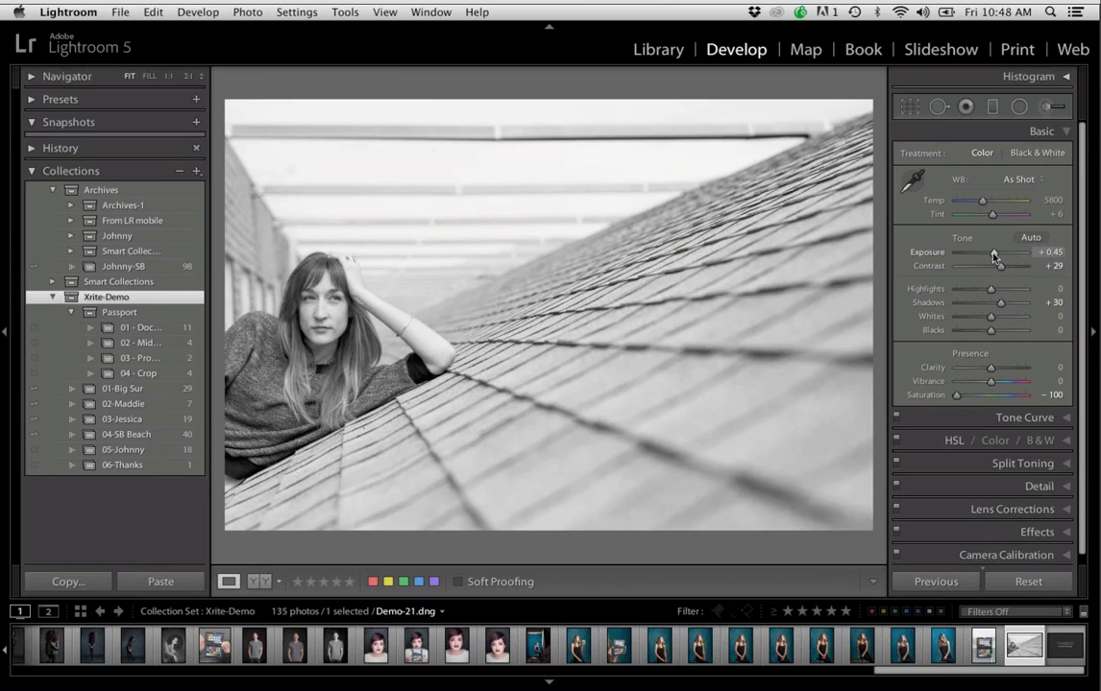
pyautogui.moveTo(990, 367); pyautogui.dragTo(994, 371)
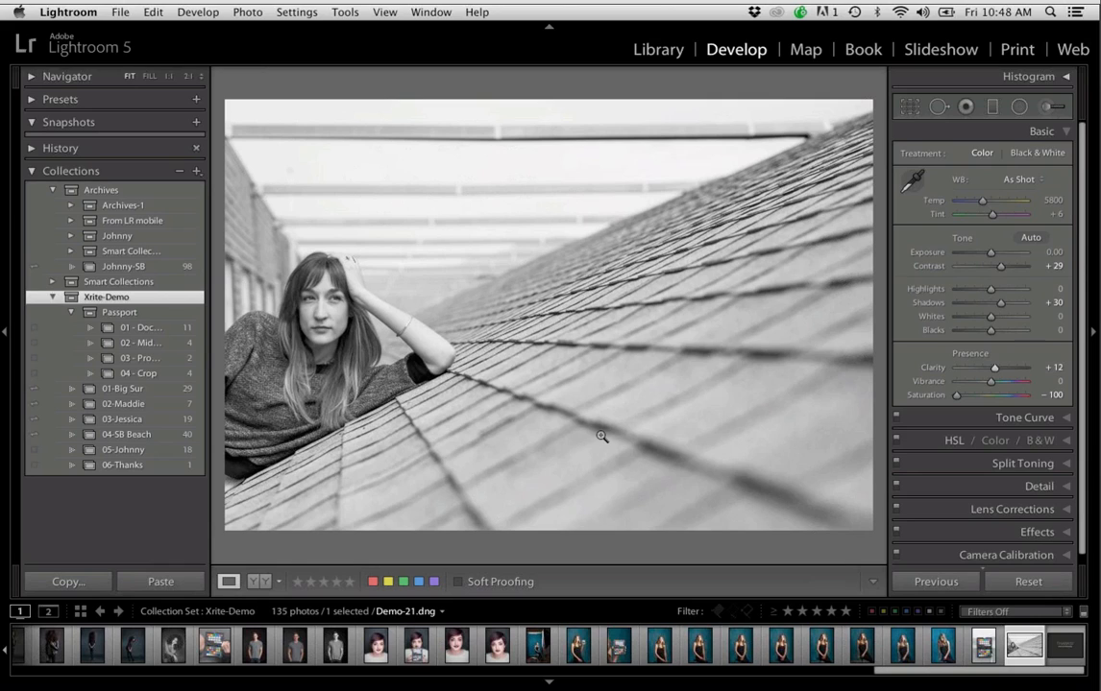
# Revisit the gray T-shirt portrait, view the bearded man's 05 collection in the grid, and return to the Xrite-Demo set
pyautogui.click(335, 655)
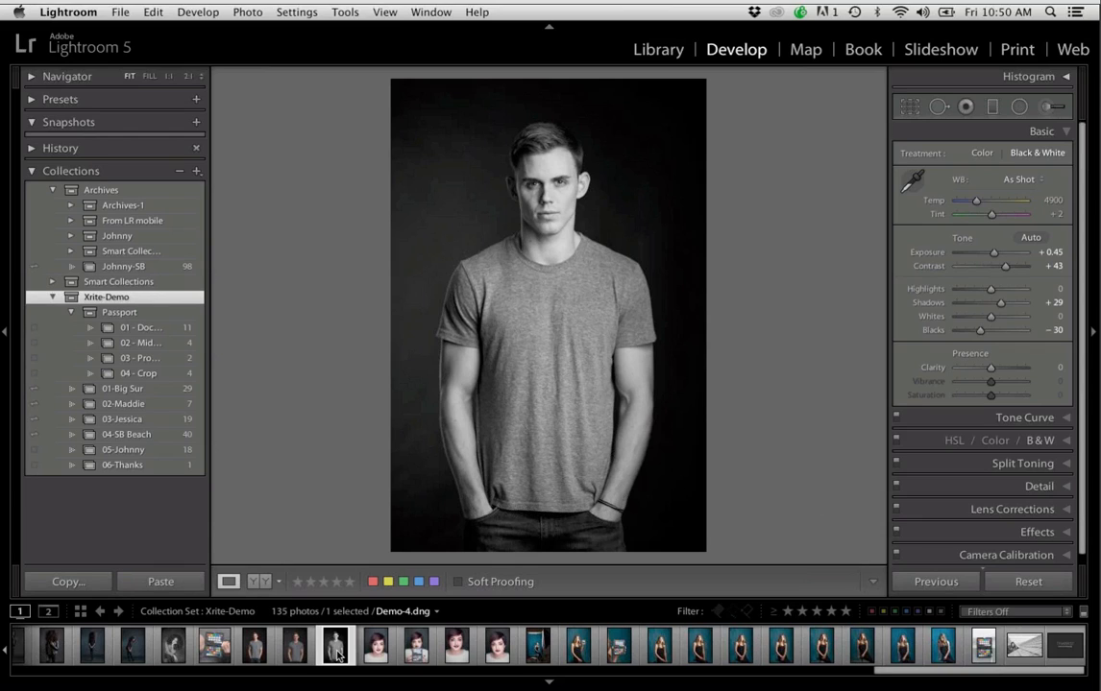
pyautogui.click(166, 454)
pyautogui.press('g')
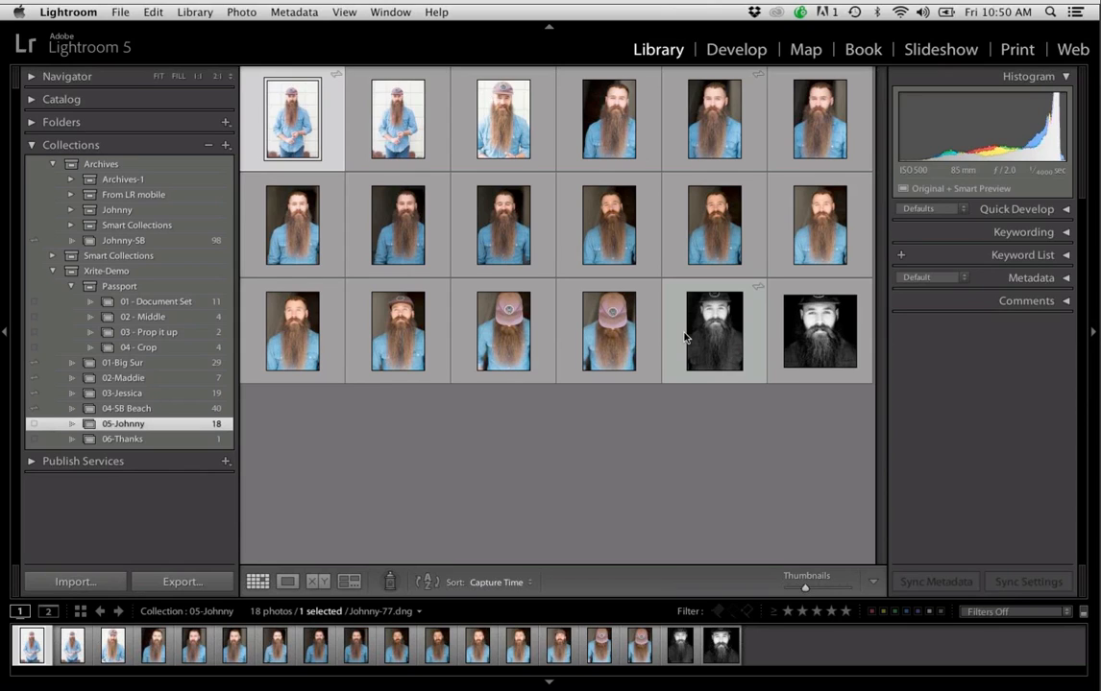
pyautogui.click(192, 271)
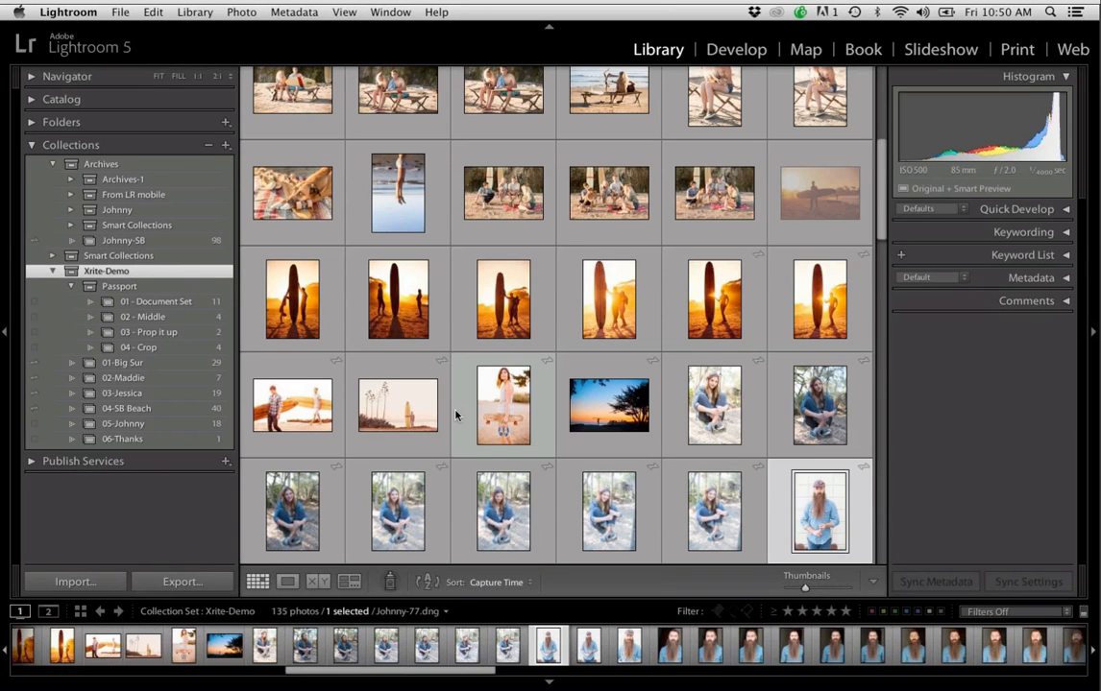
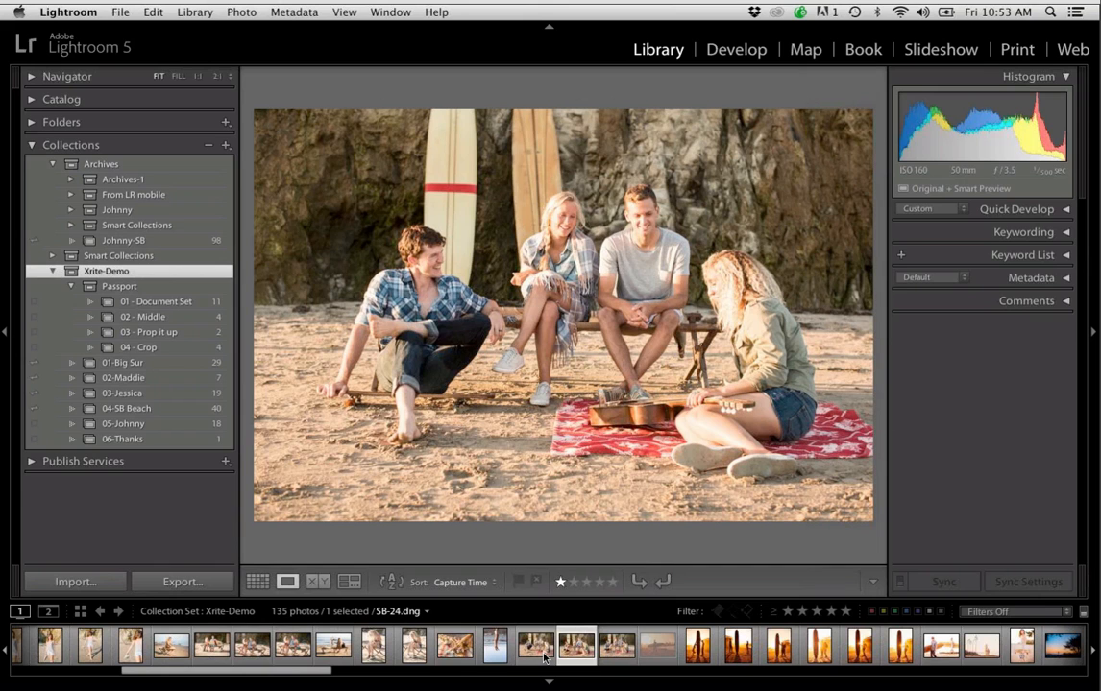
# Review the beach group photos SB-25.dng and SB-30.dng, and step through the surfboard photos from SB-31.dng to SB-34.dng in single-image view
pyautogui.click(544, 657)
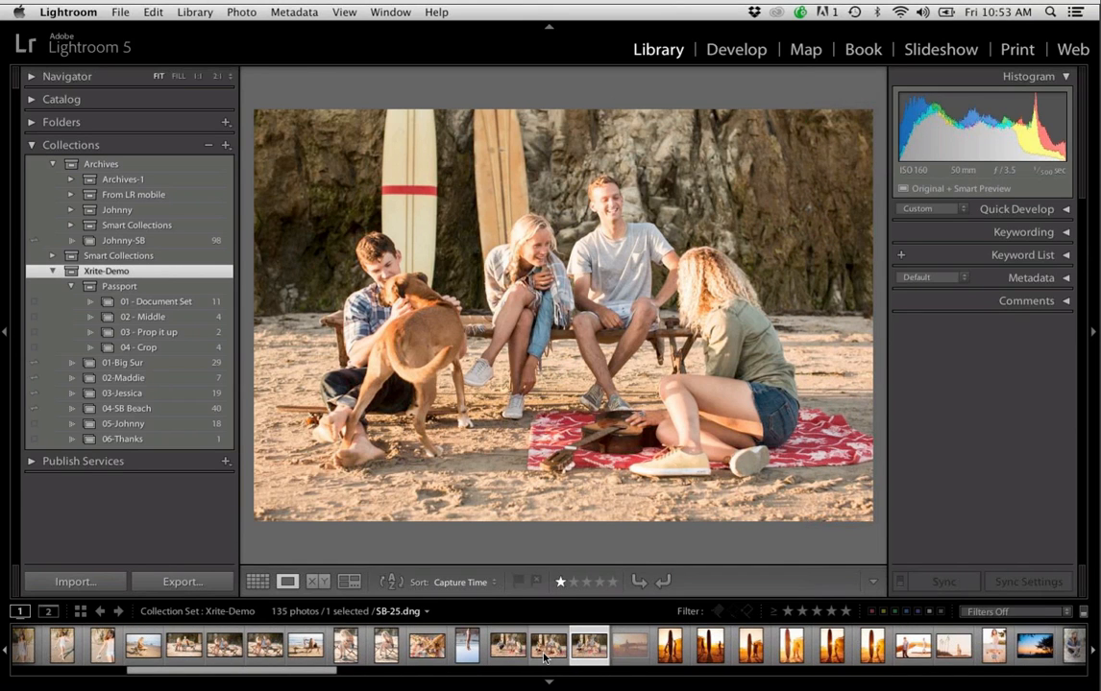
pyautogui.press('Right')
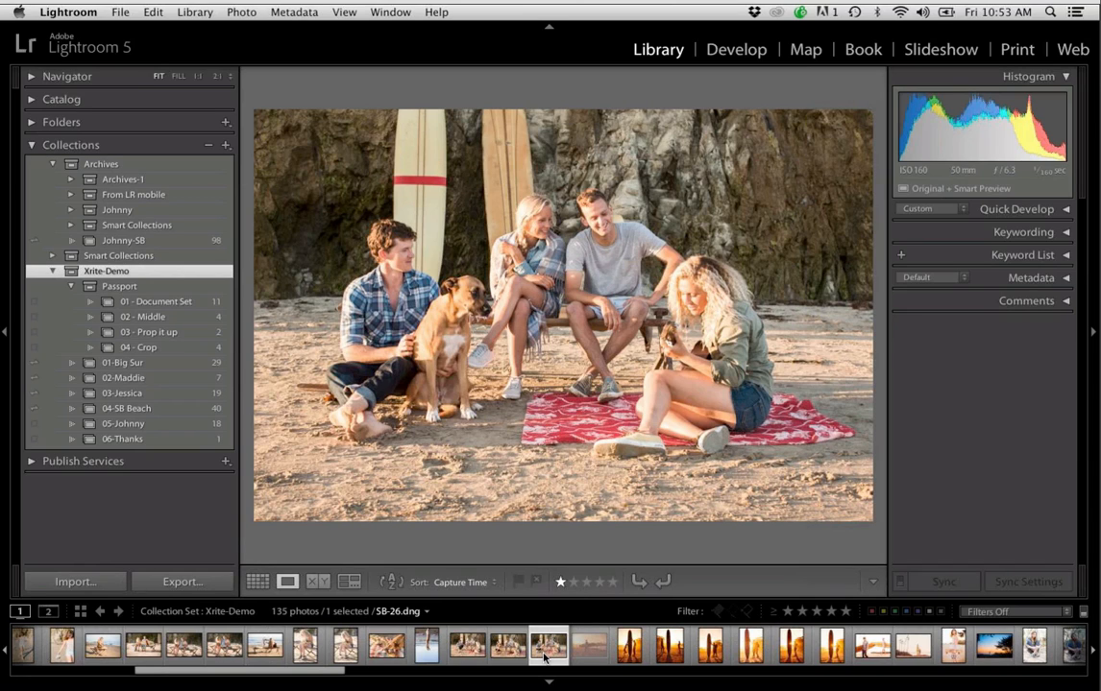
pyautogui.click(750, 648)
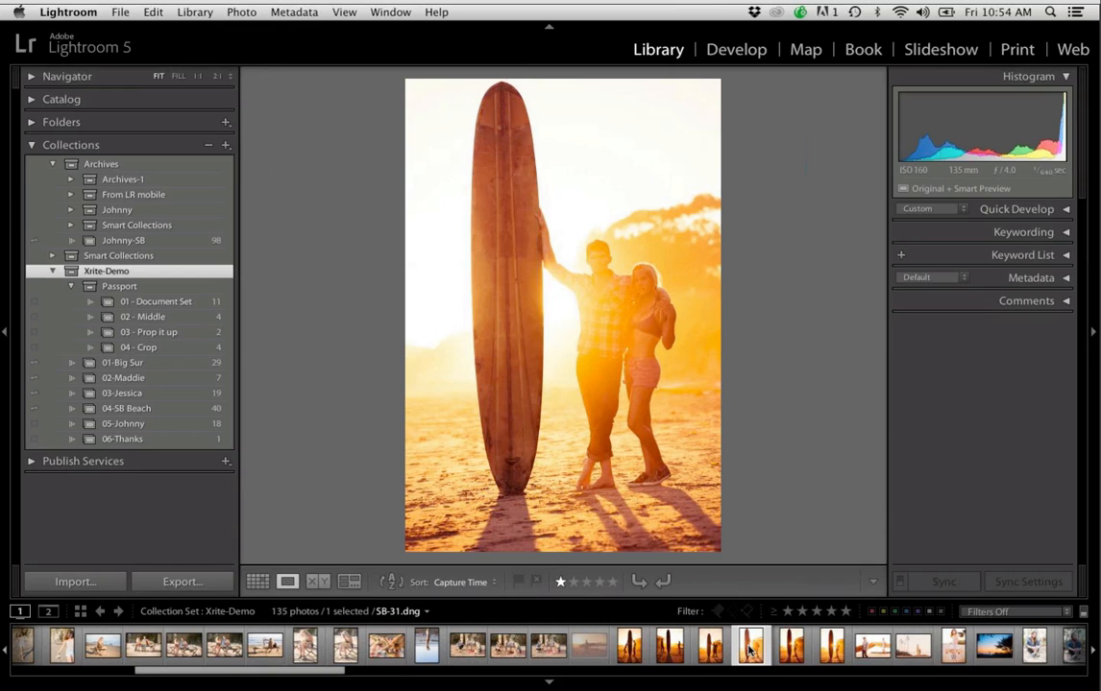
pyautogui.press('Right')
pyautogui.scroll(-4, 750, 649)
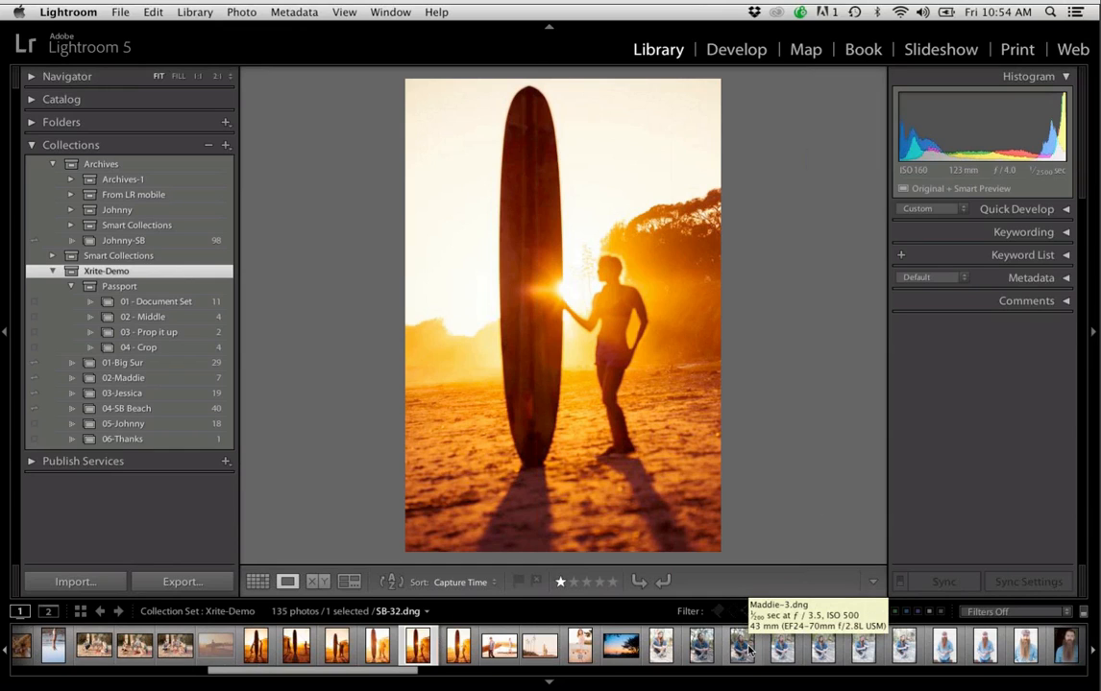
pyautogui.press('Right')
pyautogui.scroll(2, 751, 650)
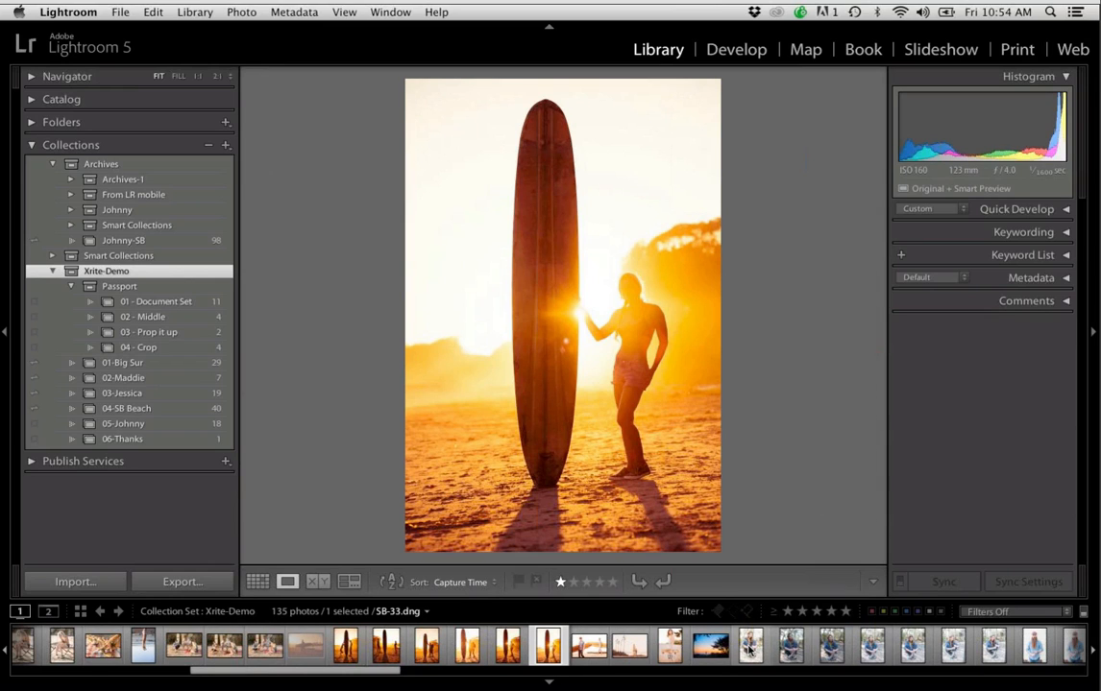
pyautogui.press('Right')
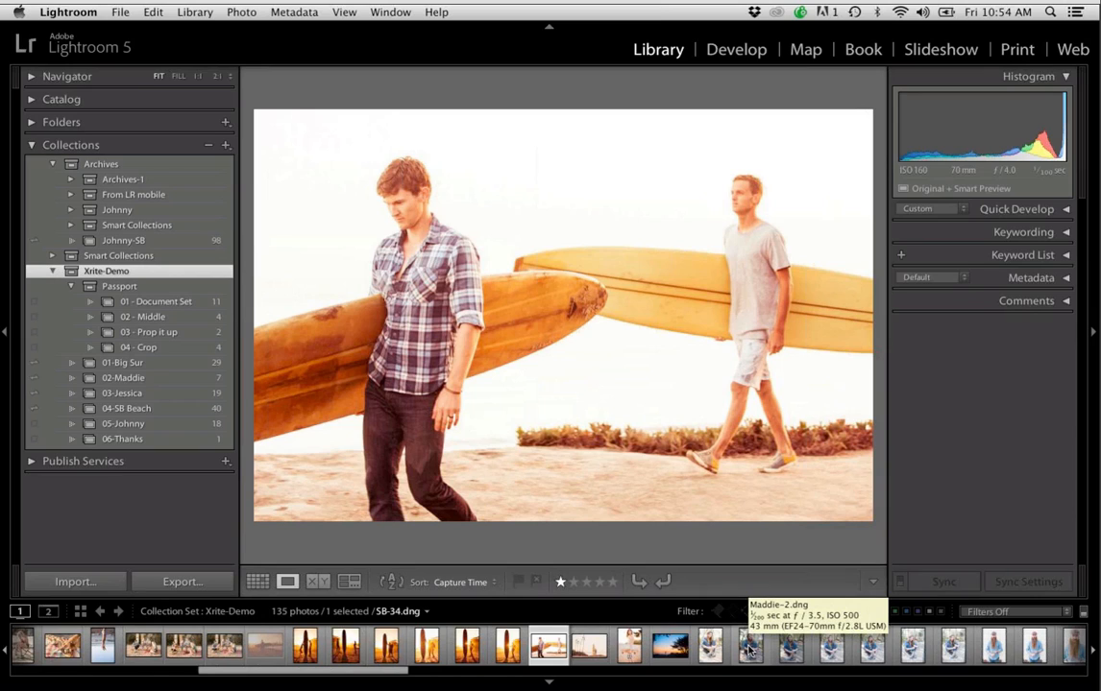